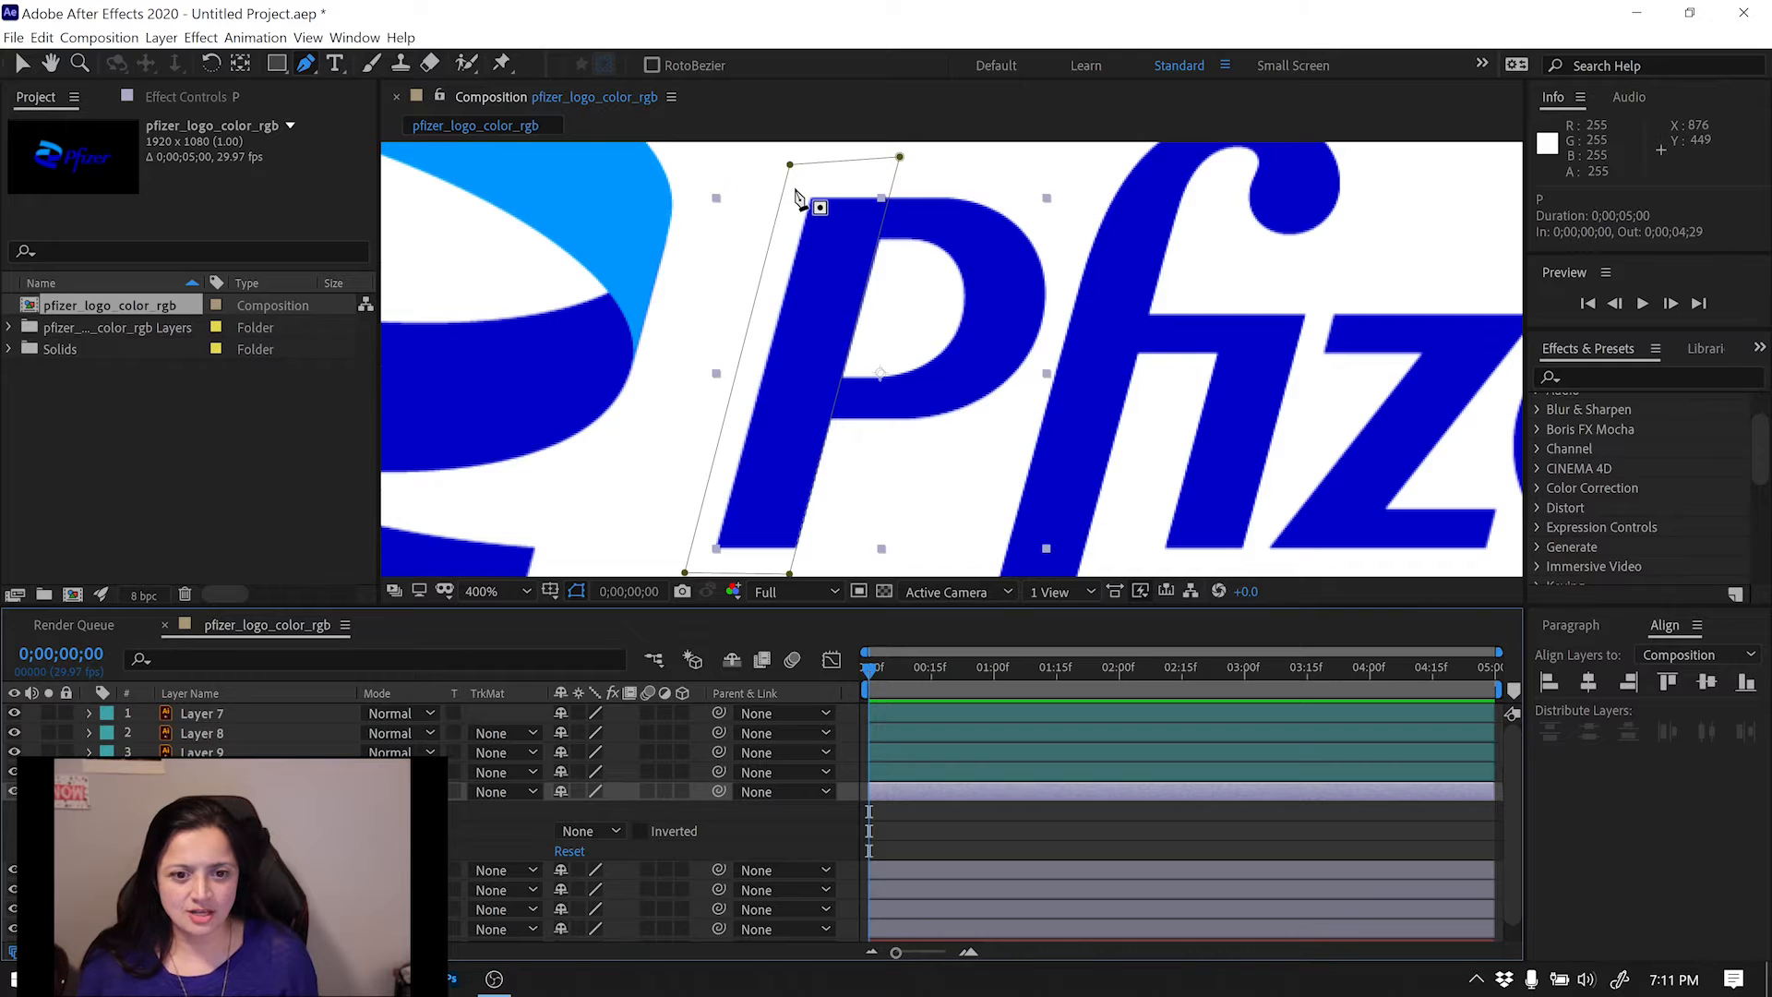
# Draw a closed six-point Pen mask around the P's bowl and the upper stem, and set its mode to None.
pyautogui.click(796, 191)
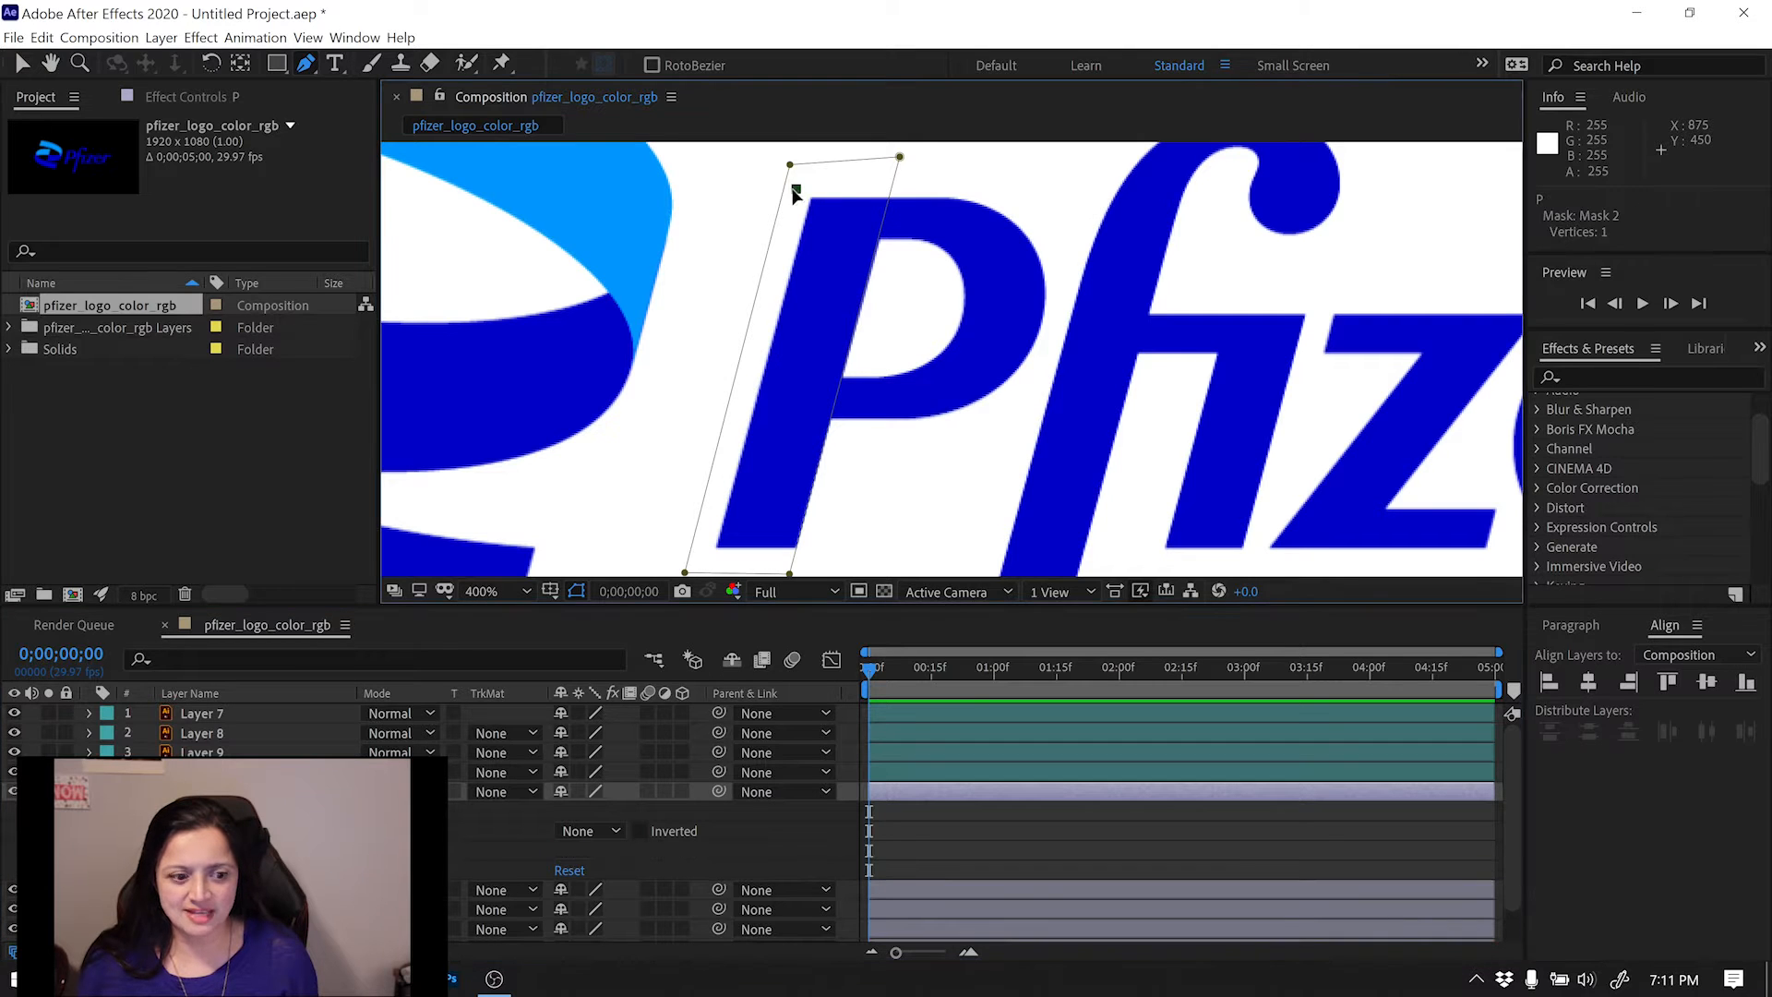
pyautogui.moveTo(1047, 210); pyautogui.dragTo(1077, 261)
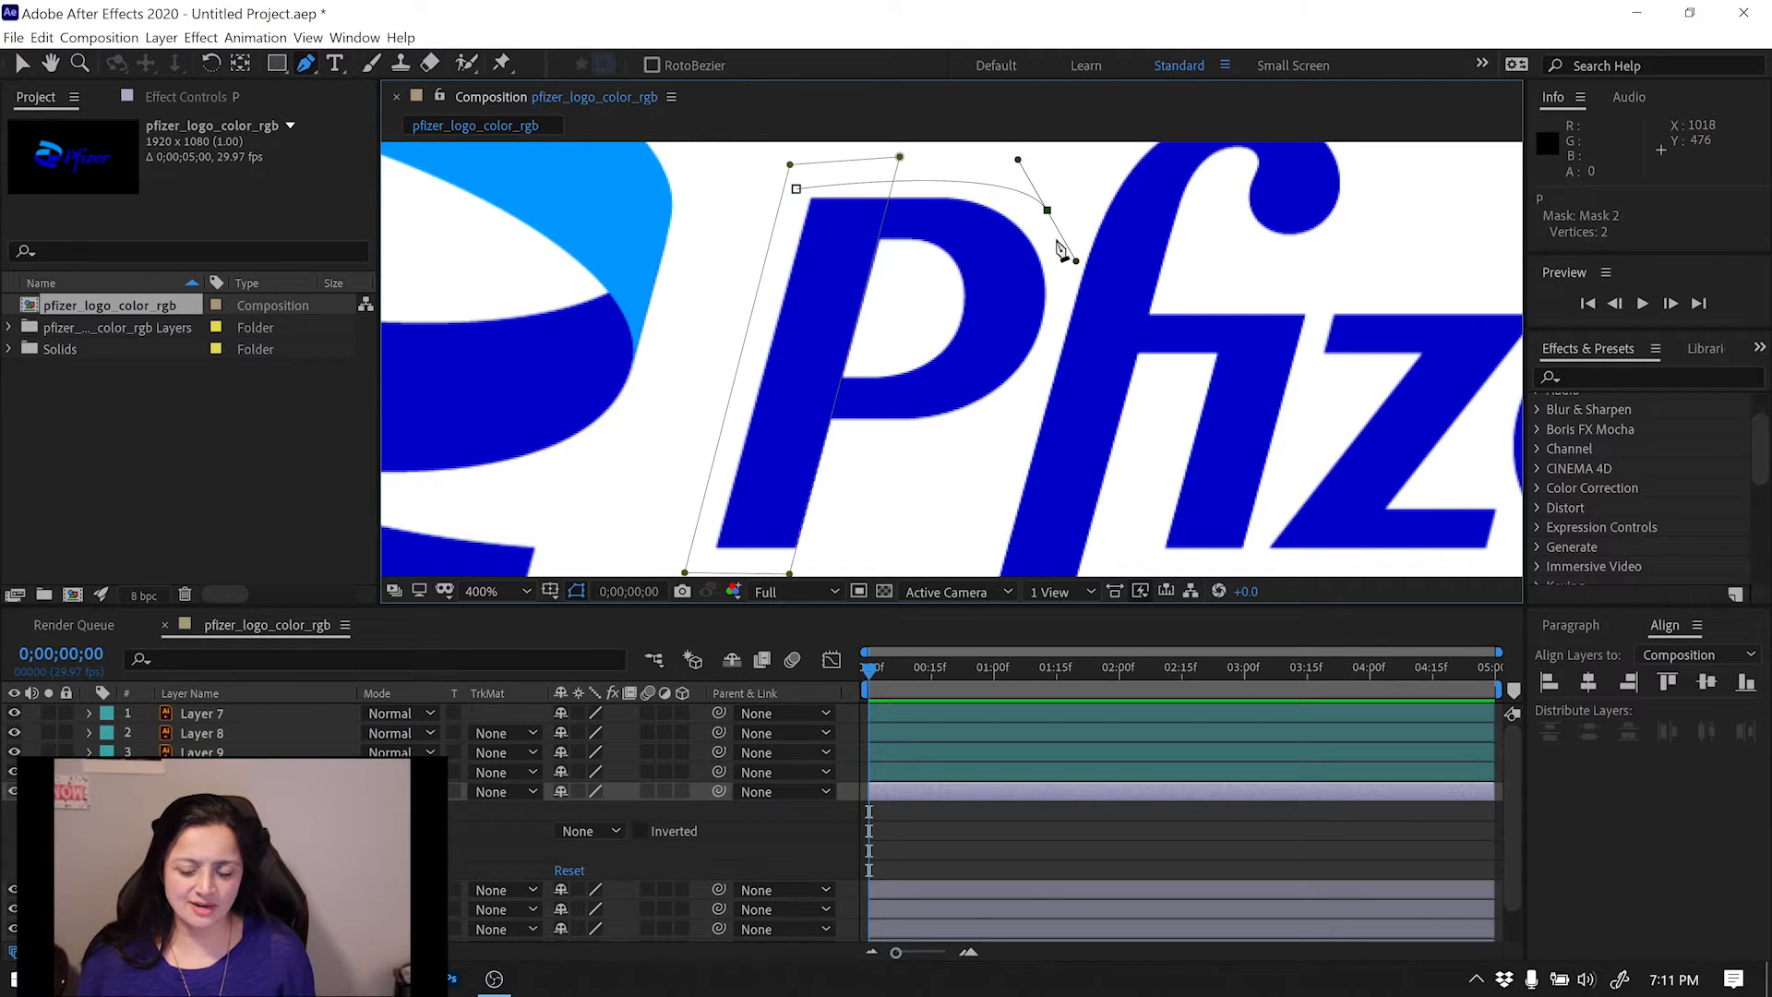
pyautogui.moveTo(1022, 391); pyautogui.dragTo(986, 426)
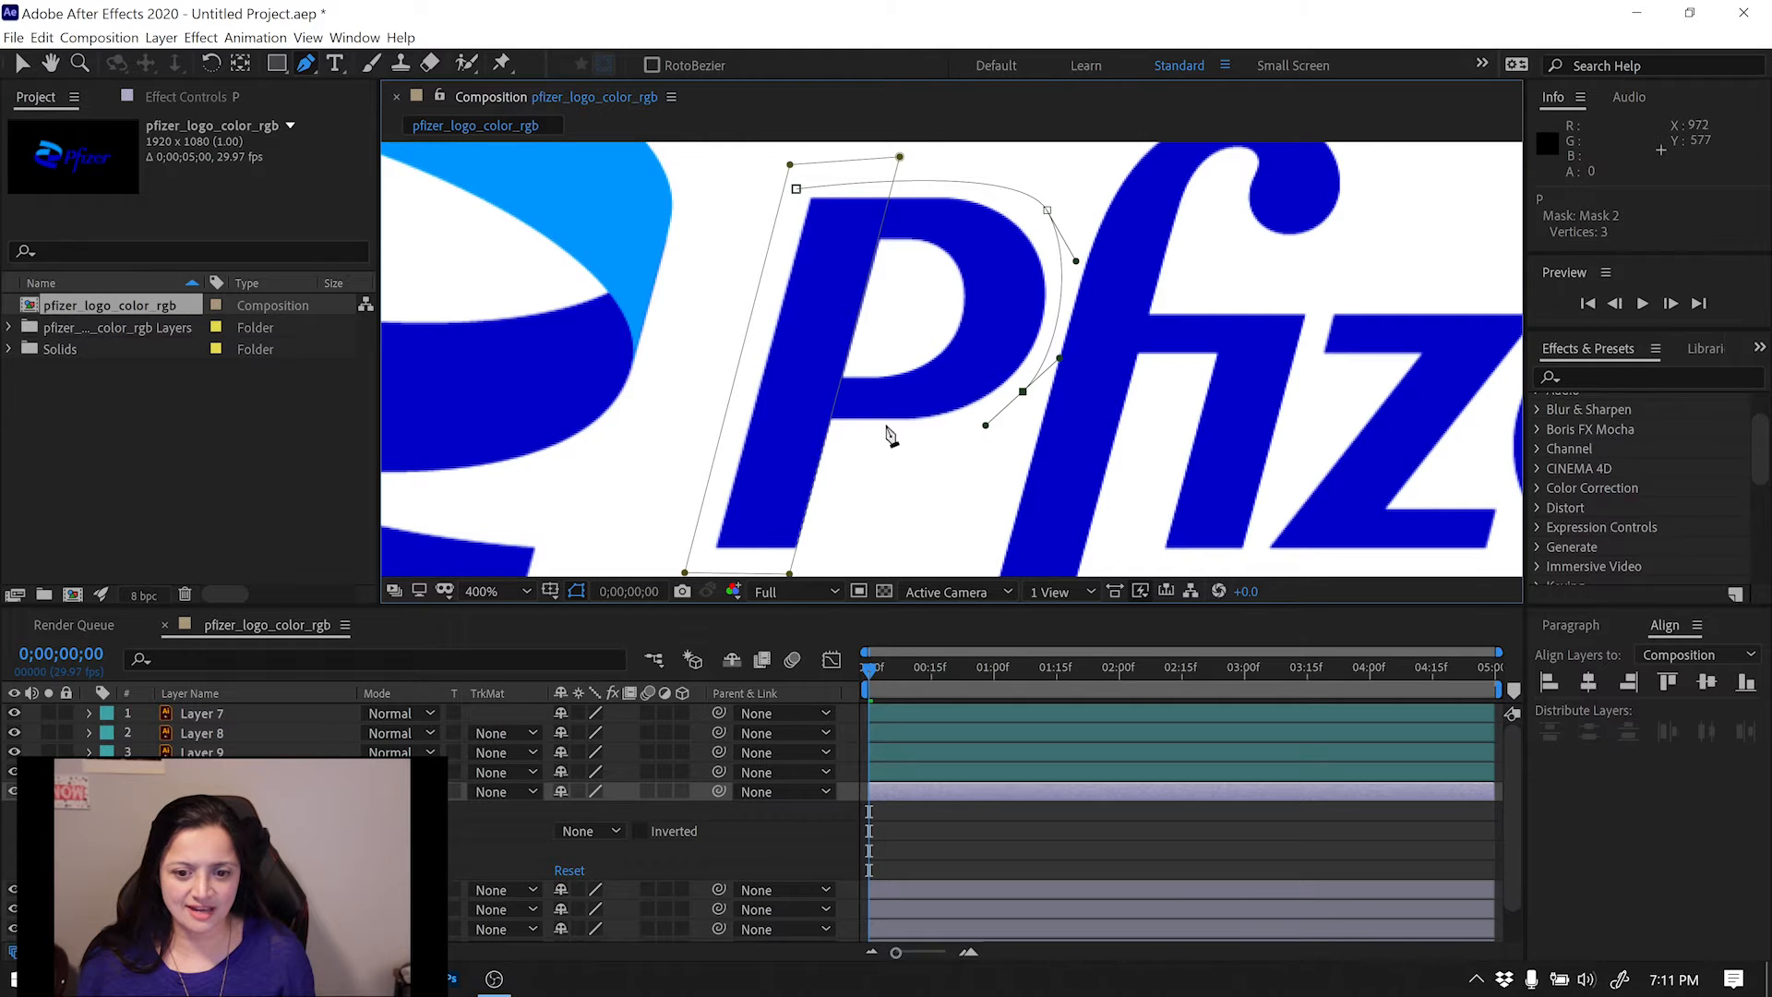
pyautogui.click(845, 427)
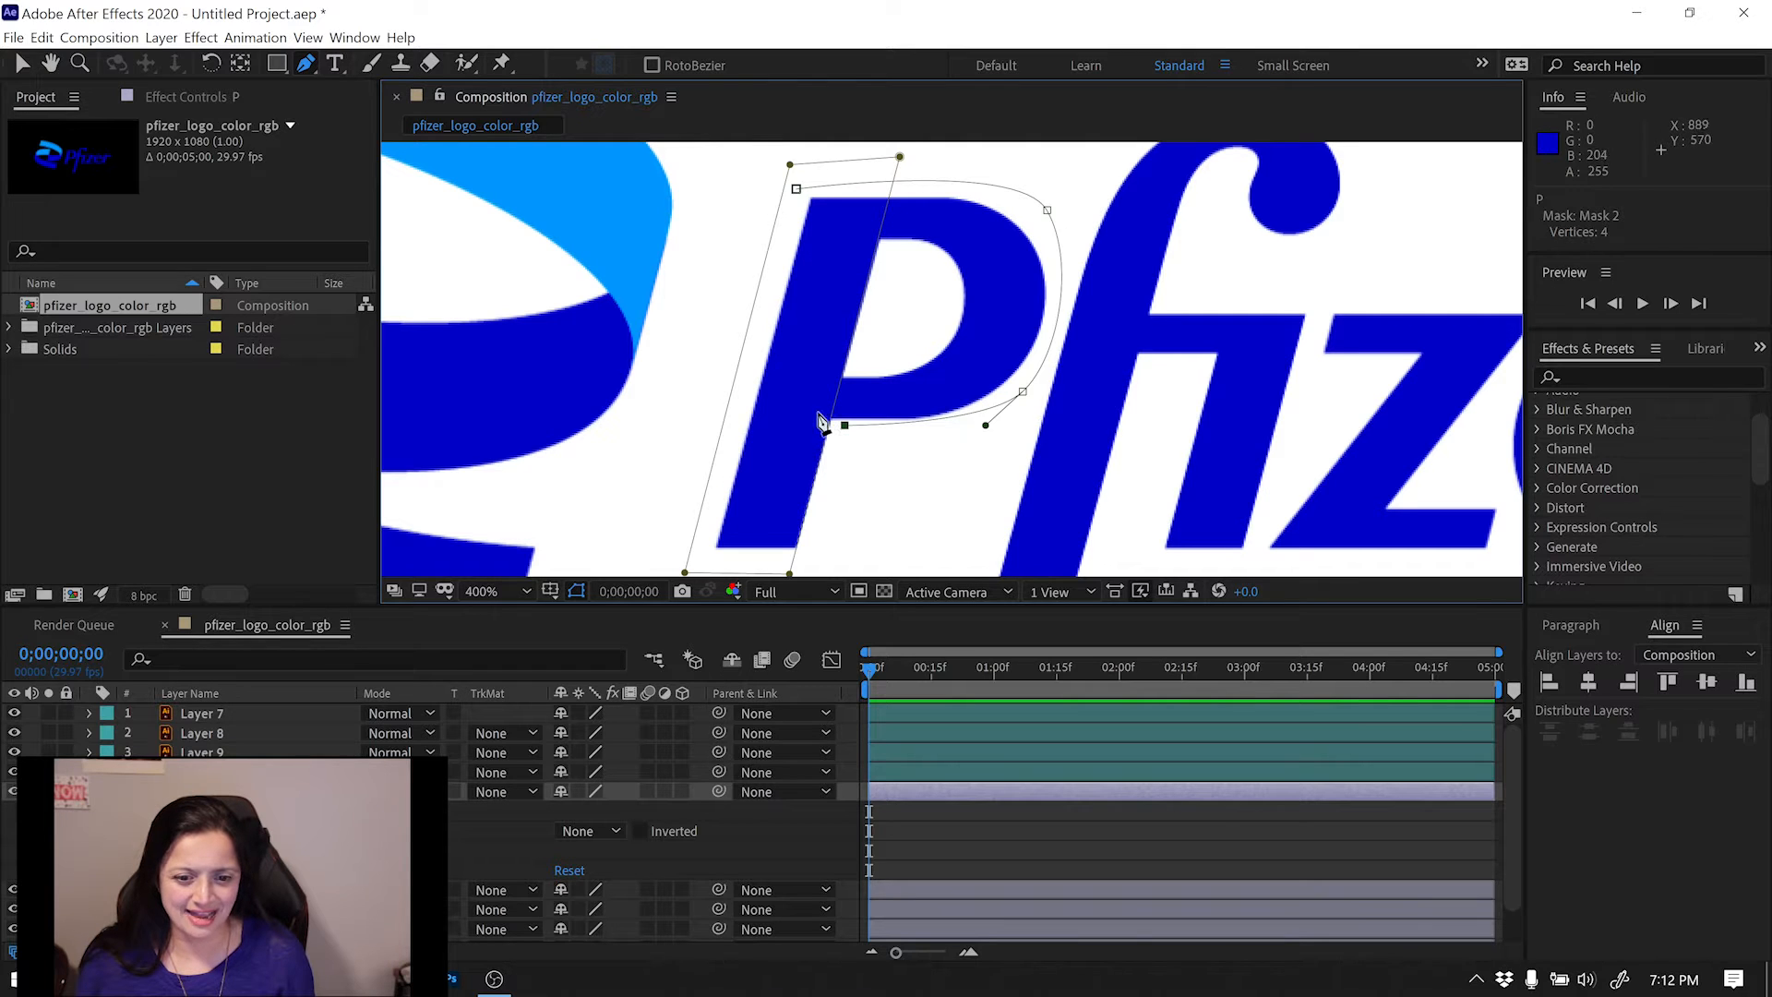
pyautogui.click(810, 412)
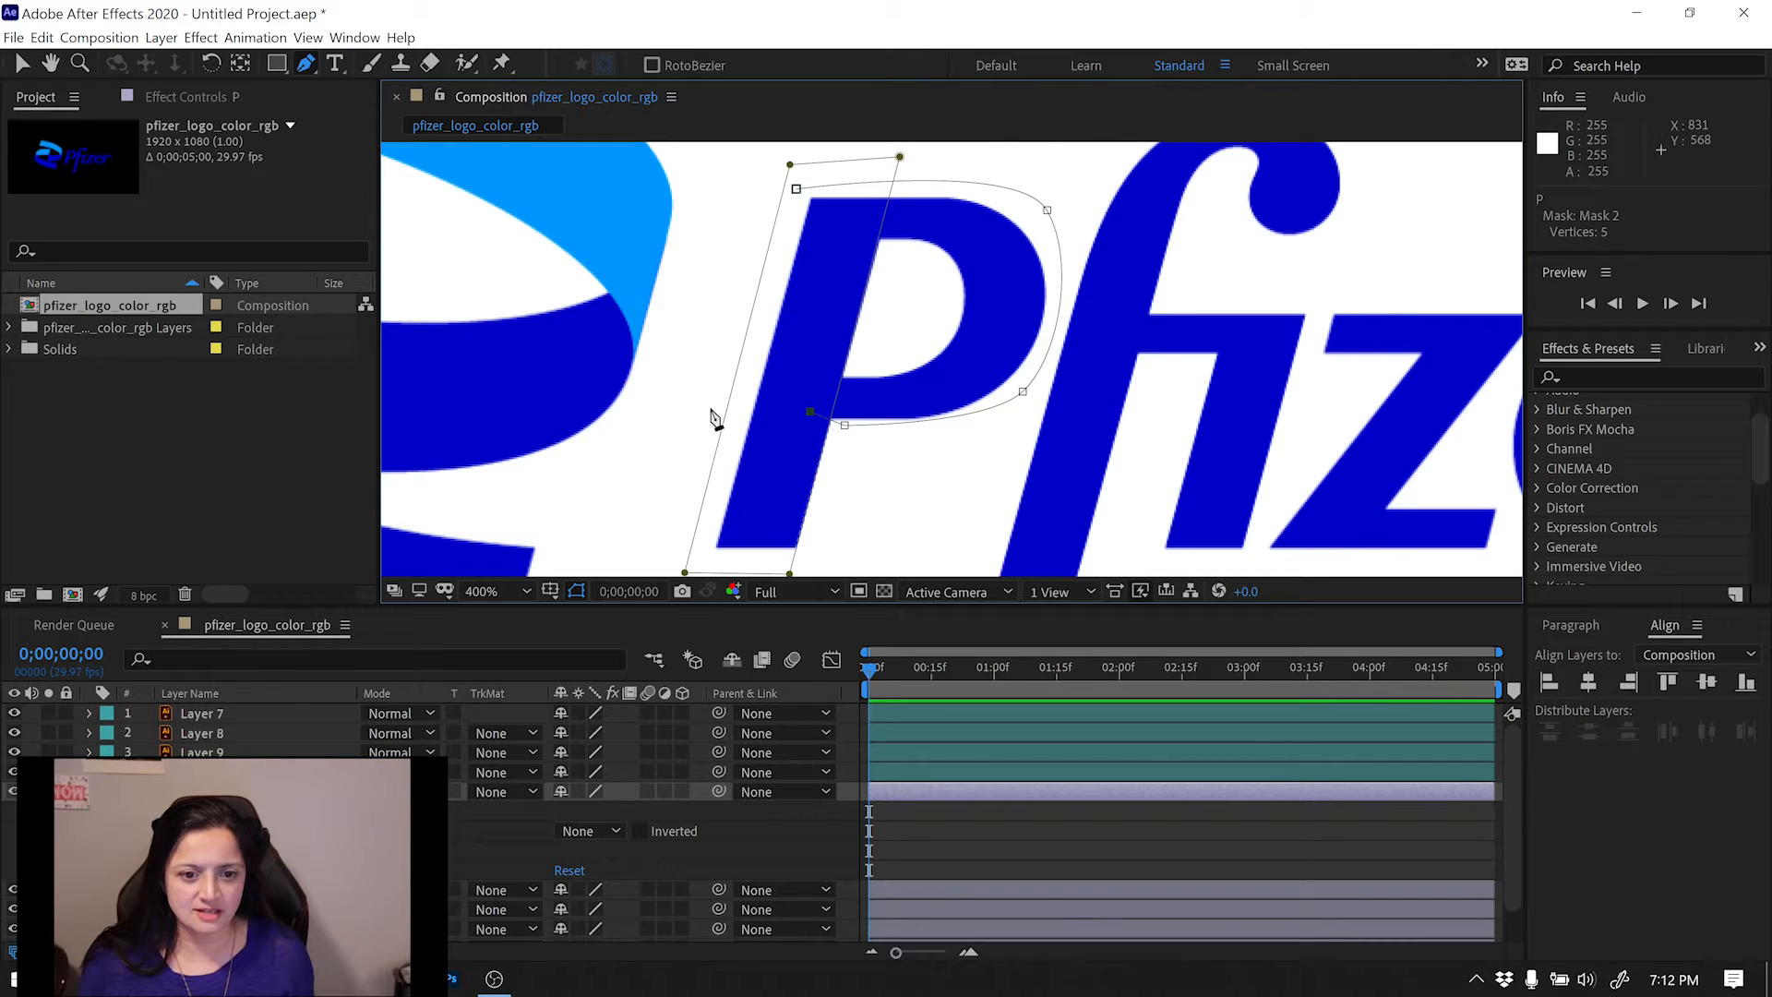
pyautogui.click(796, 189)
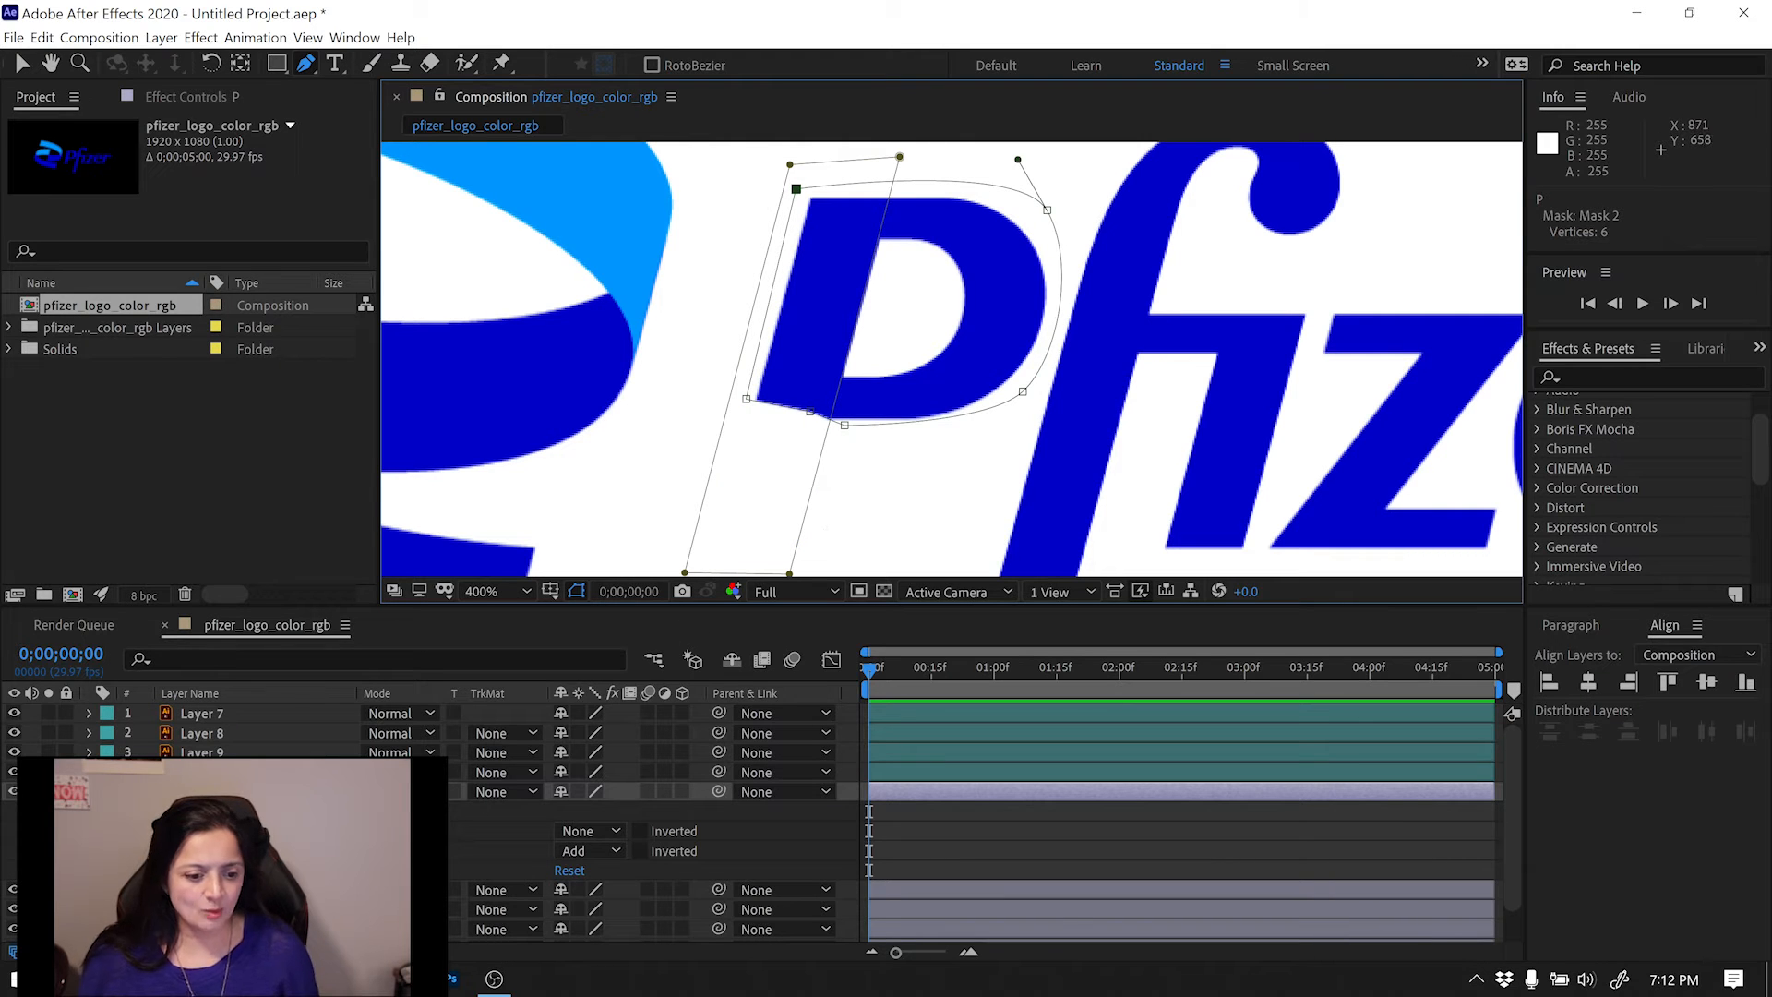
pyautogui.click(583, 851)
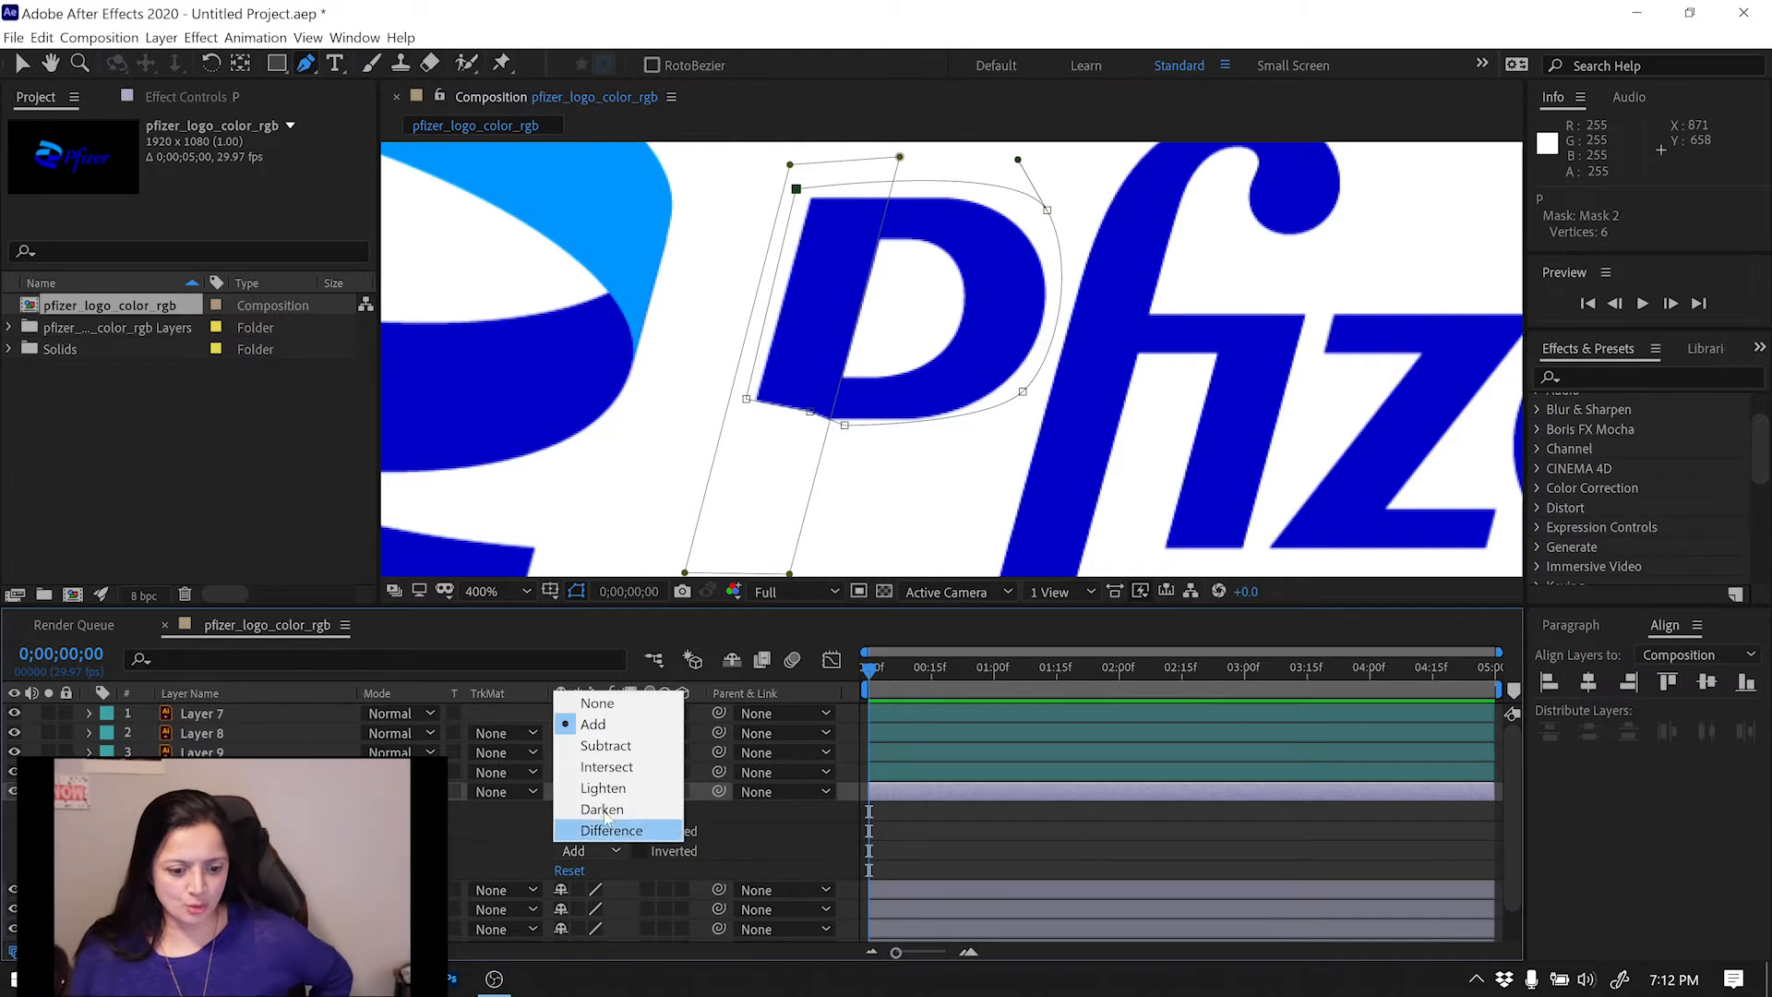
pyautogui.click(616, 705)
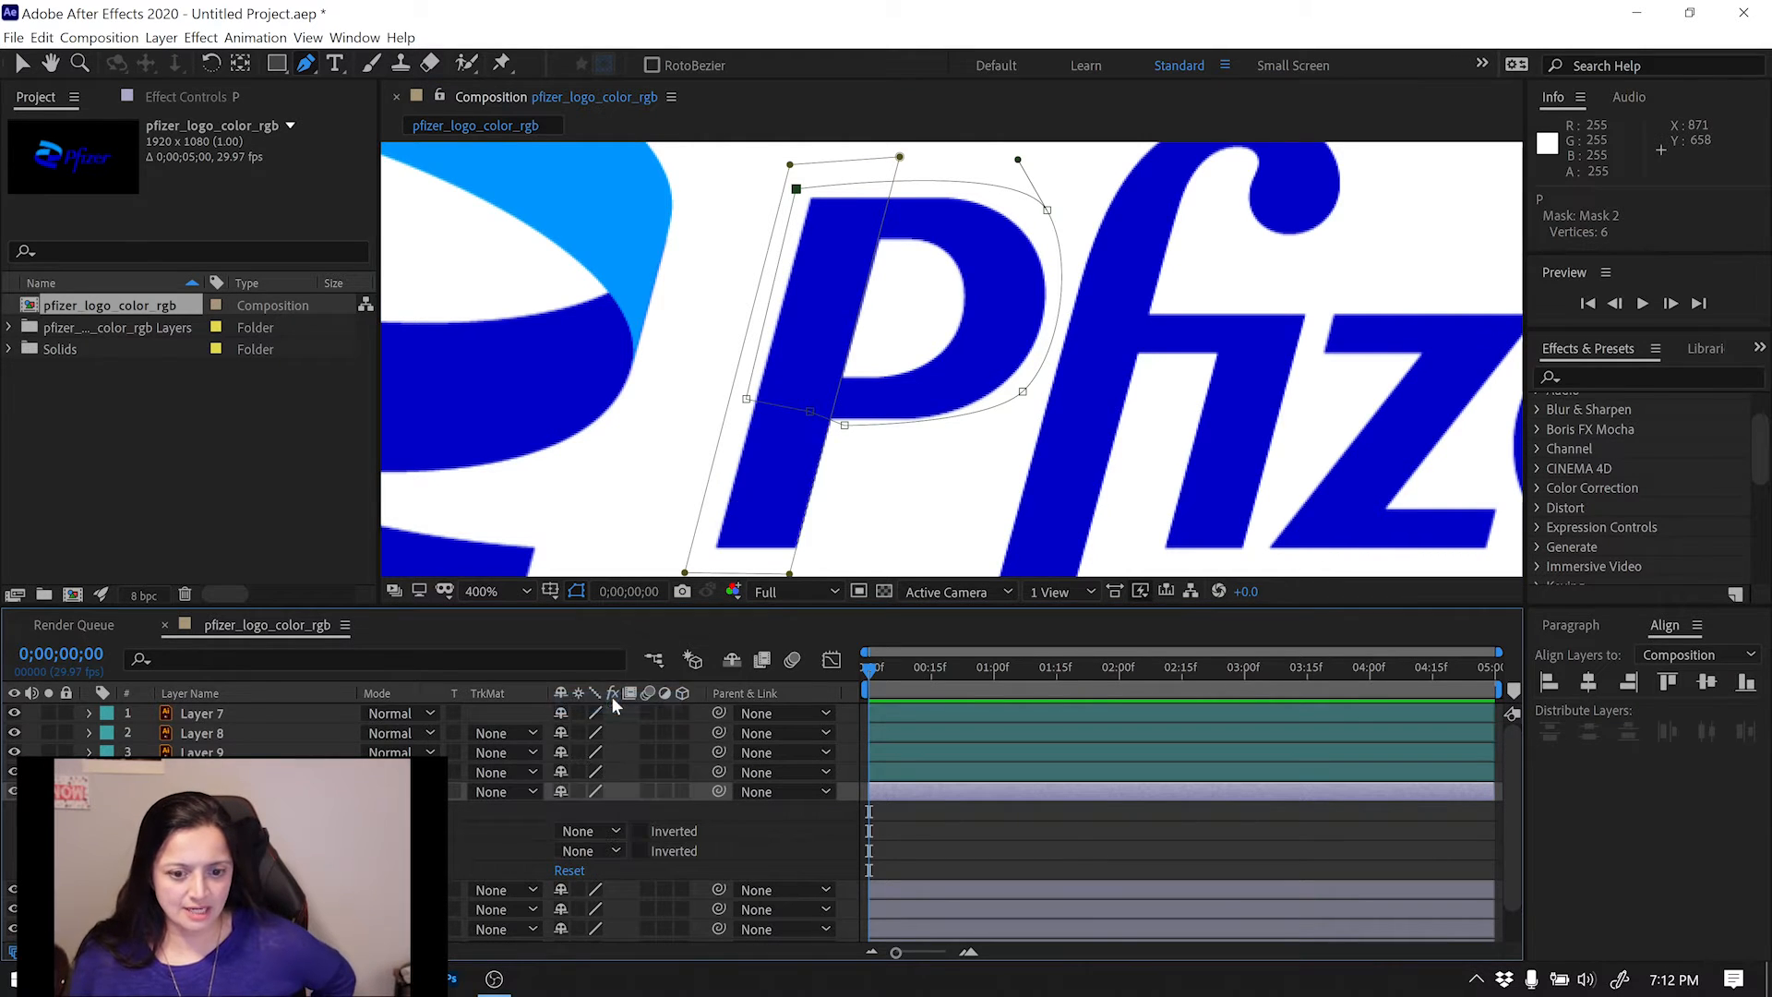
# Adjust the lower vertices of the second mask to follow the bowl's underside and meet the stem at their junction.
pyautogui.click(744, 405)
pyautogui.click(810, 413)
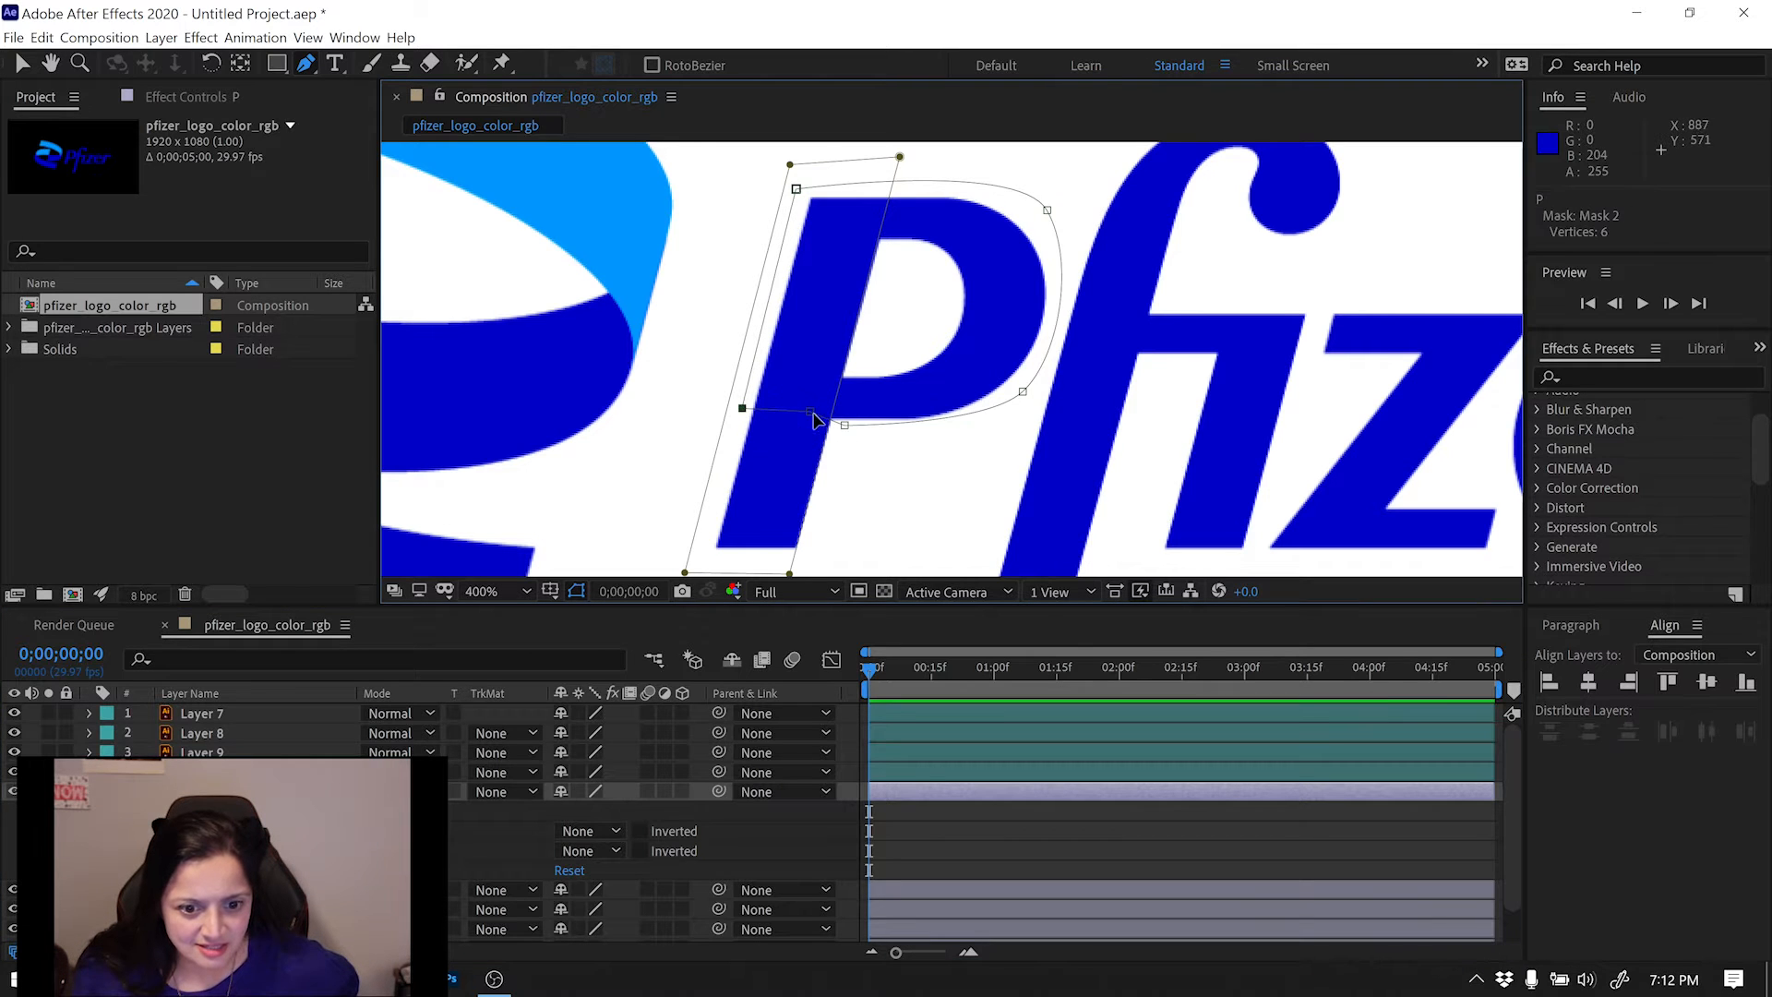
pyautogui.moveTo(844, 426); pyautogui.dragTo(799, 415)
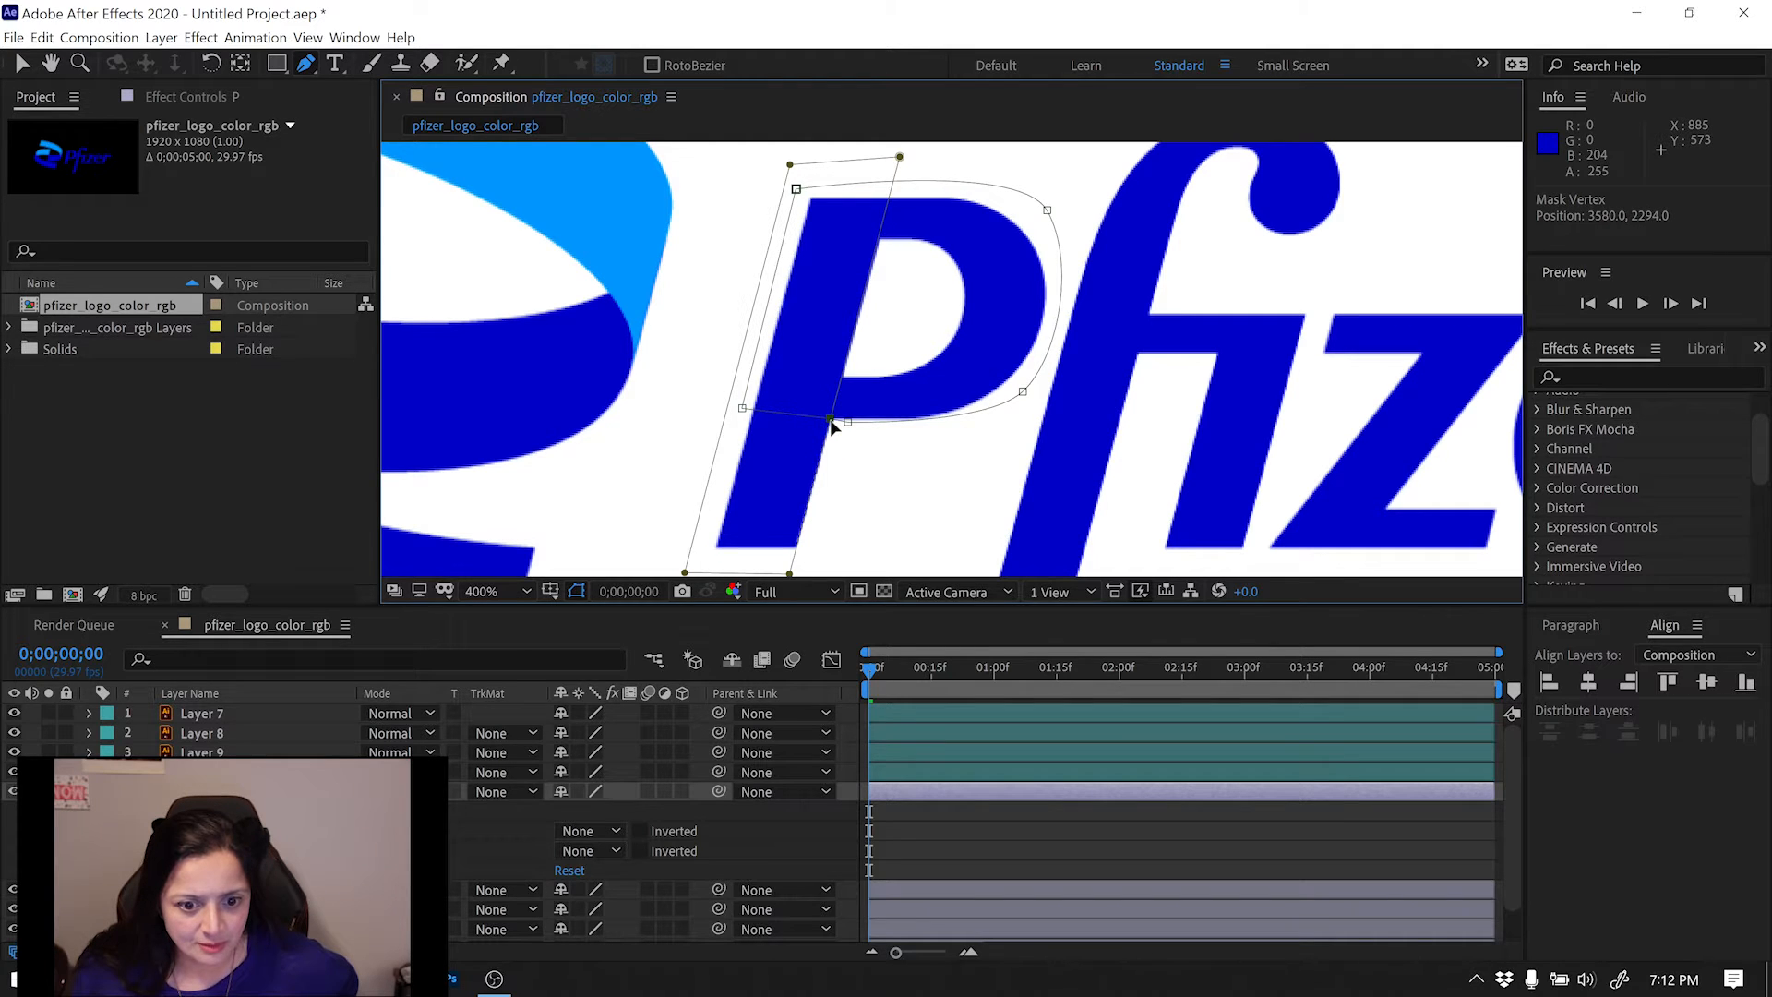
pyautogui.click(883, 428)
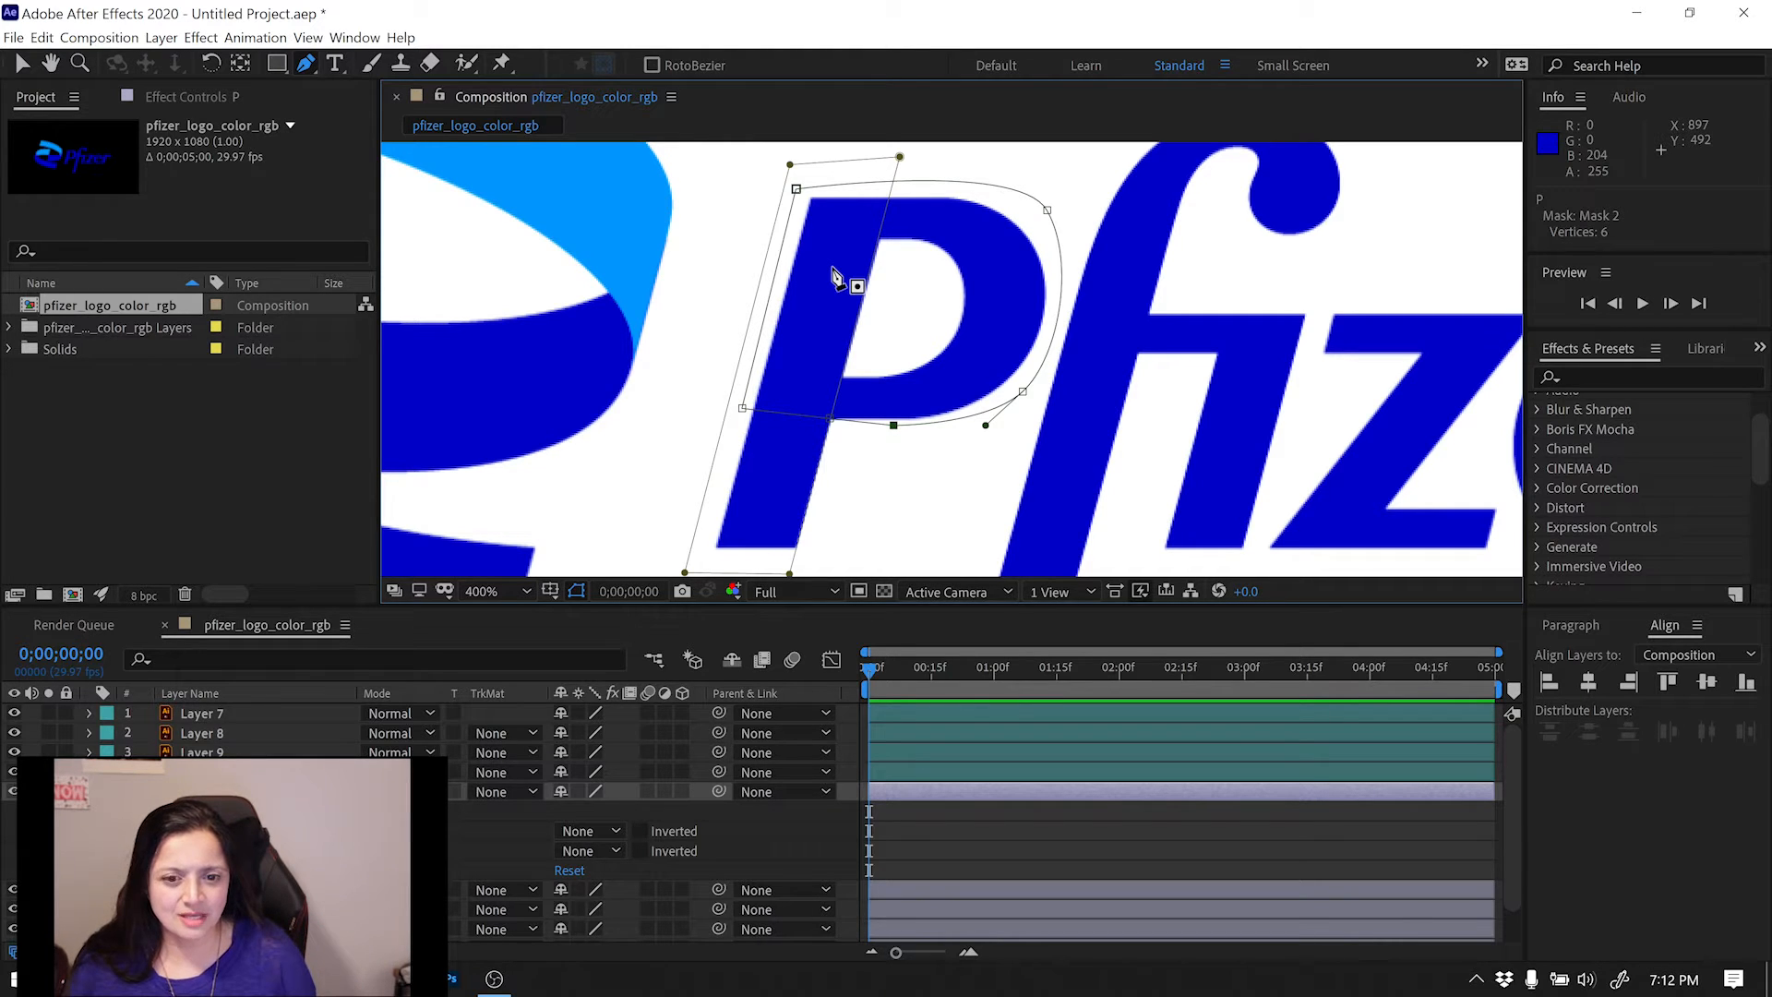
# Draw a closed four-point mask across the P's stem beside the inner counter, and set its mode to None.
pyautogui.click(907, 240)
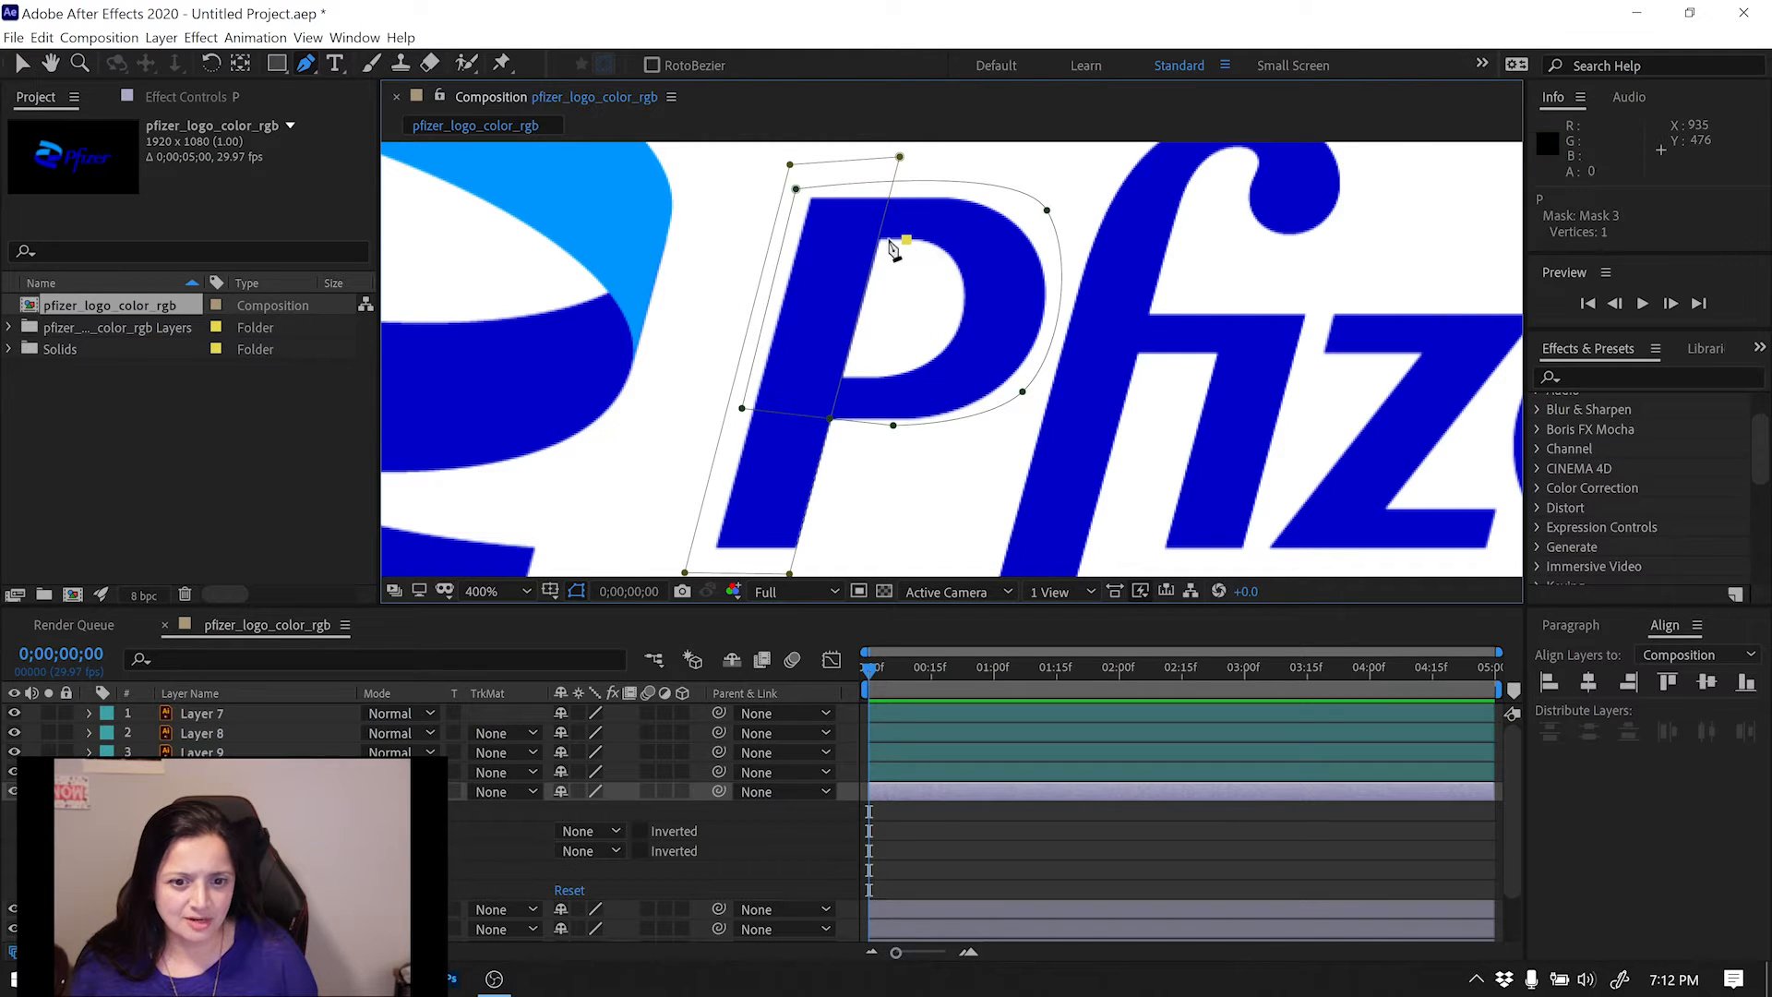
pyautogui.click(795, 238)
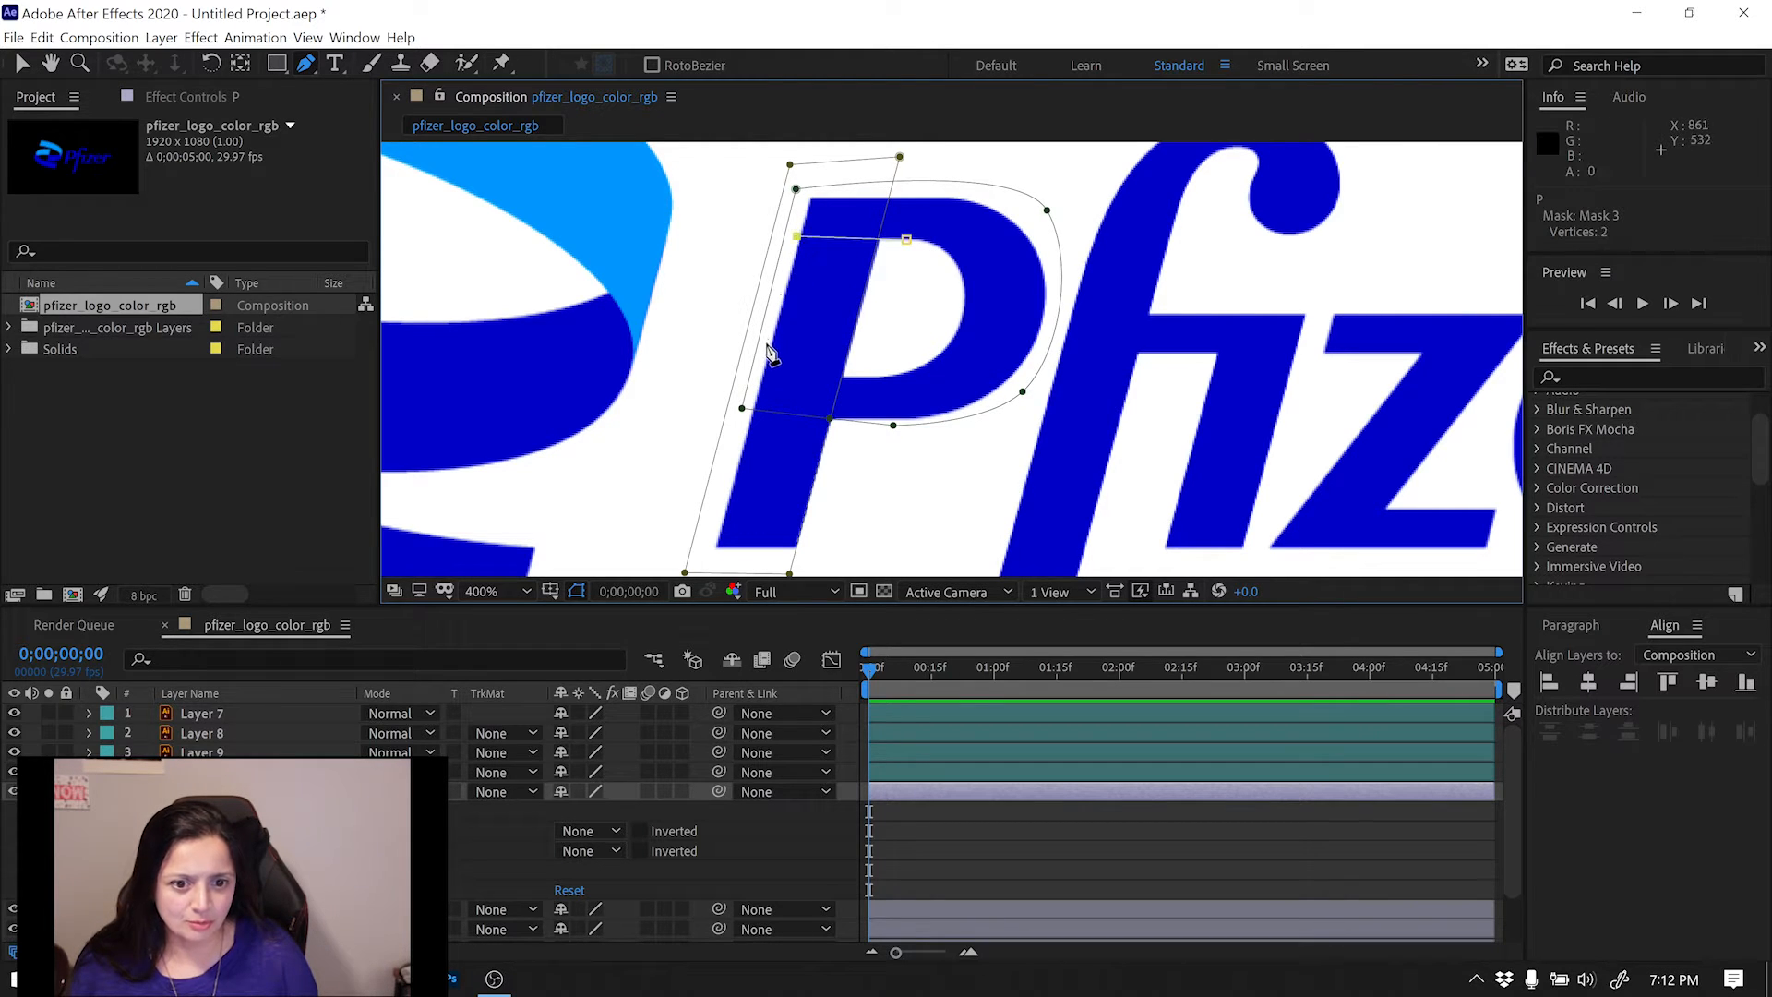
pyautogui.click(759, 364)
pyautogui.click(850, 376)
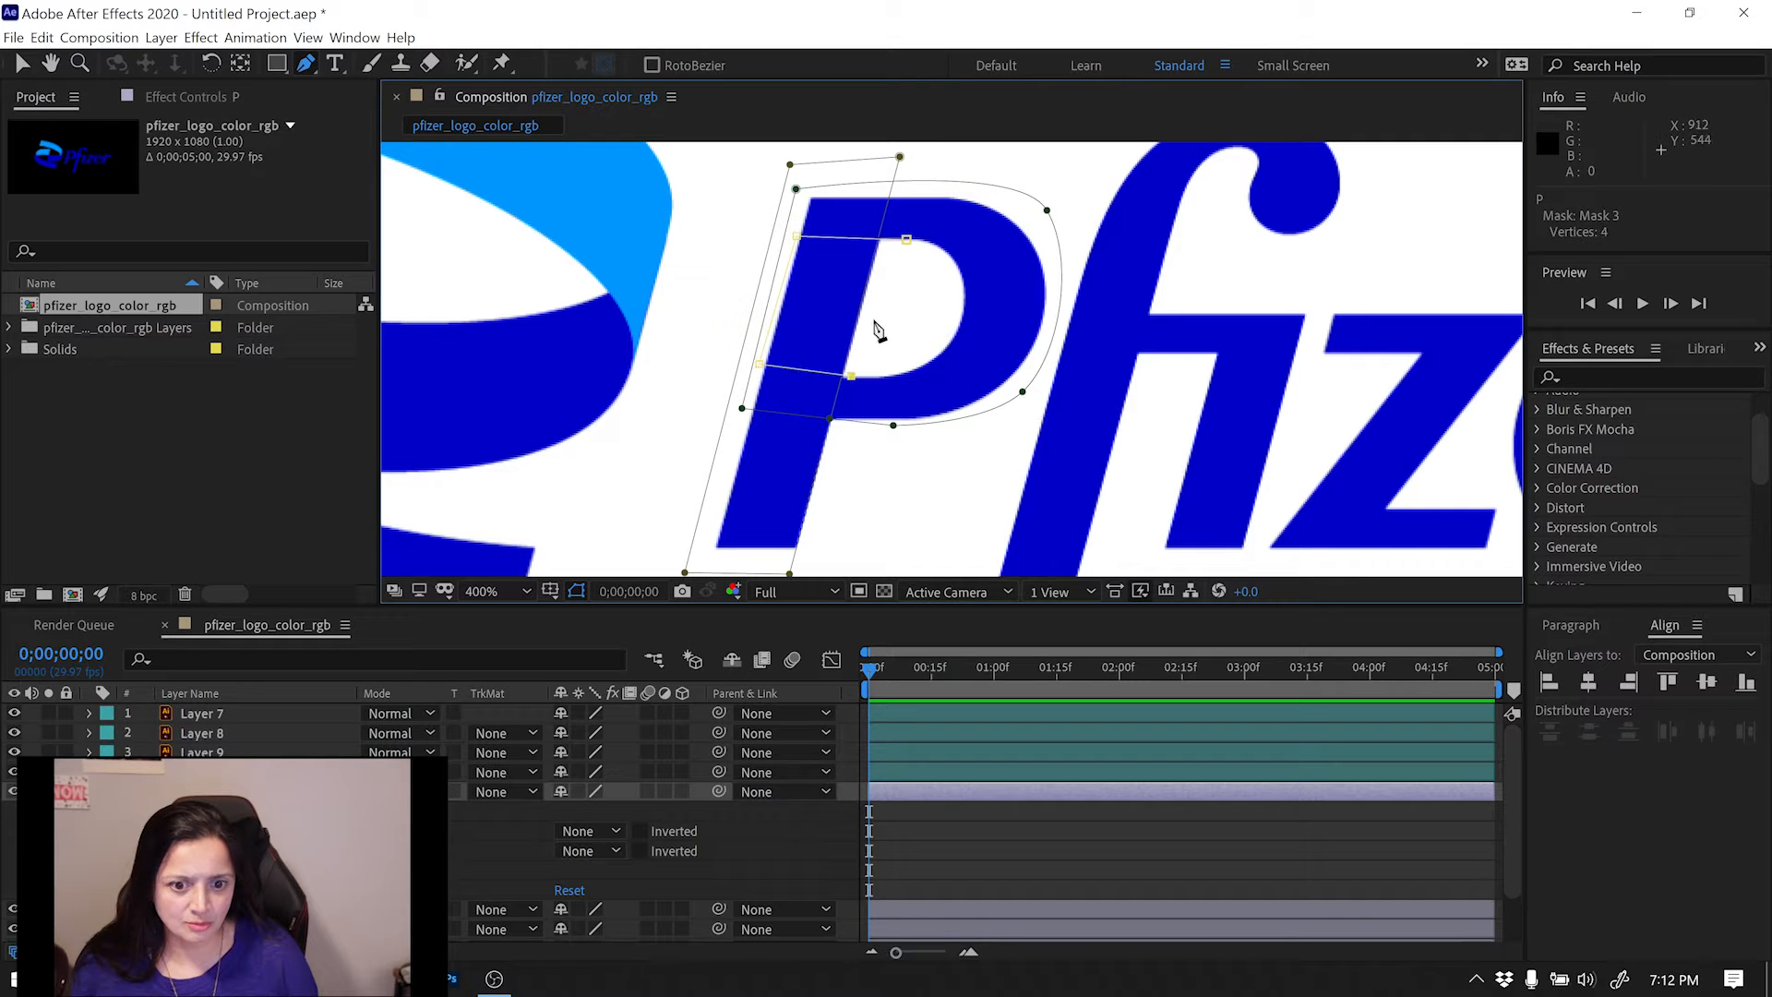
pyautogui.click(907, 241)
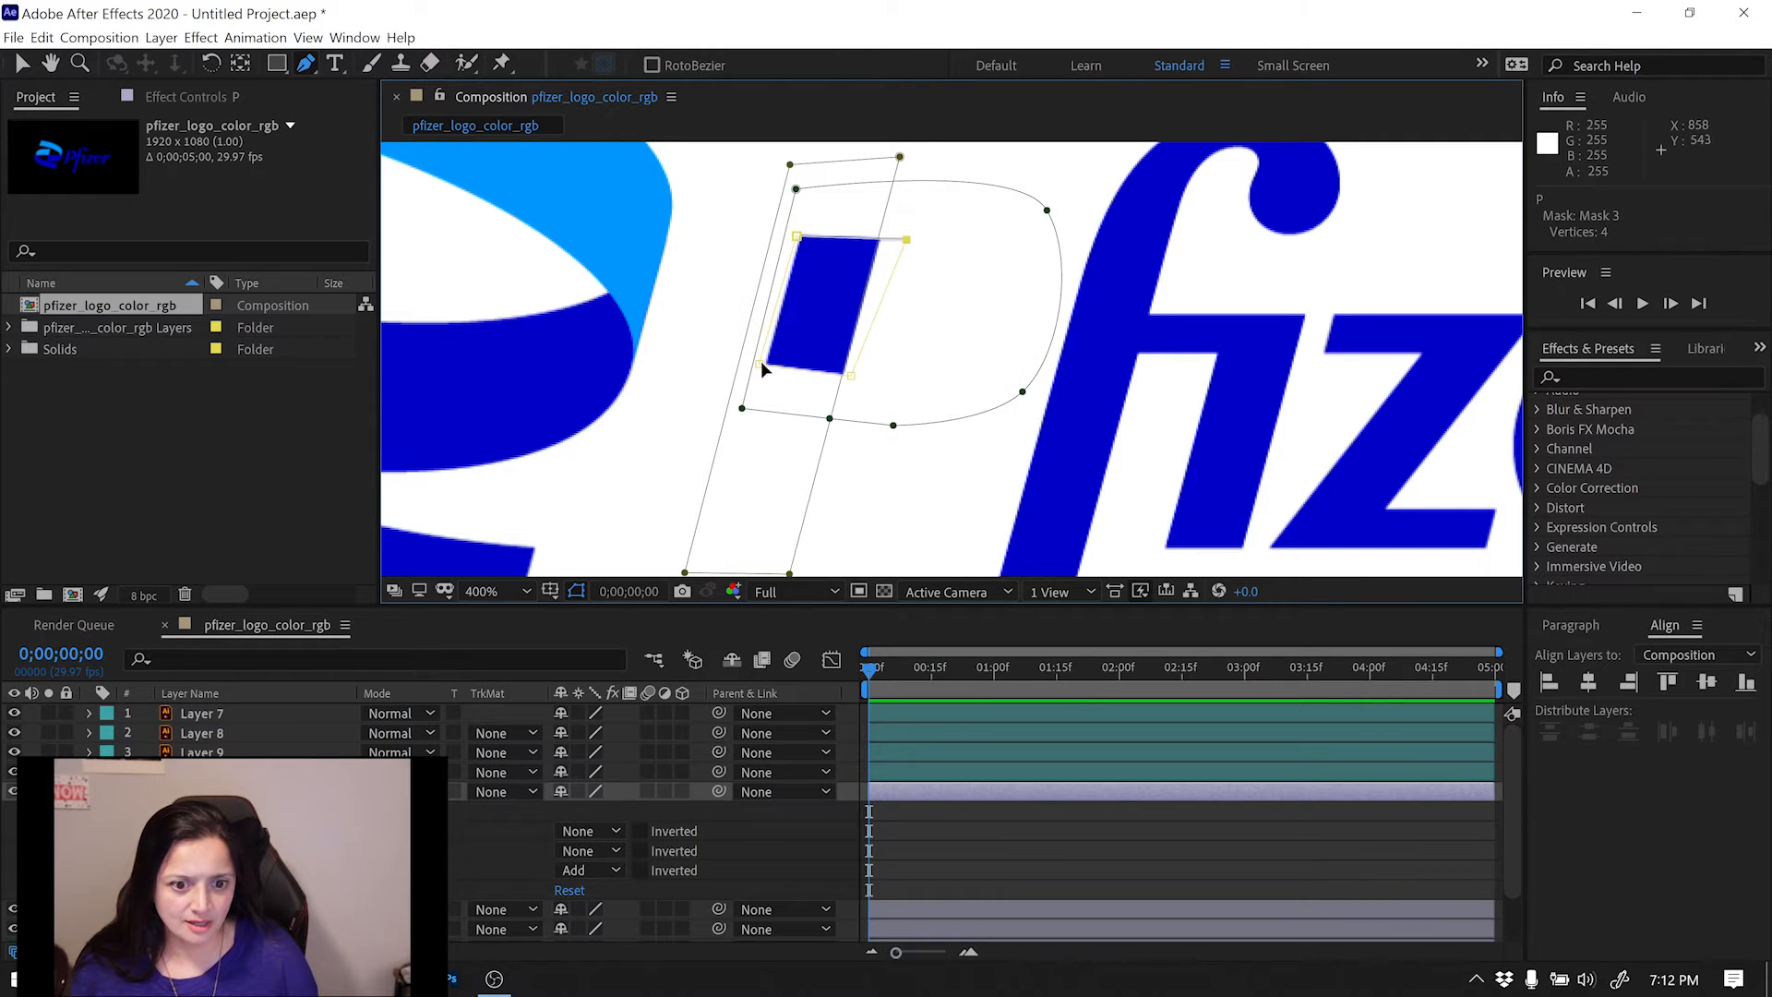
pyautogui.click(589, 871)
pyautogui.click(598, 723)
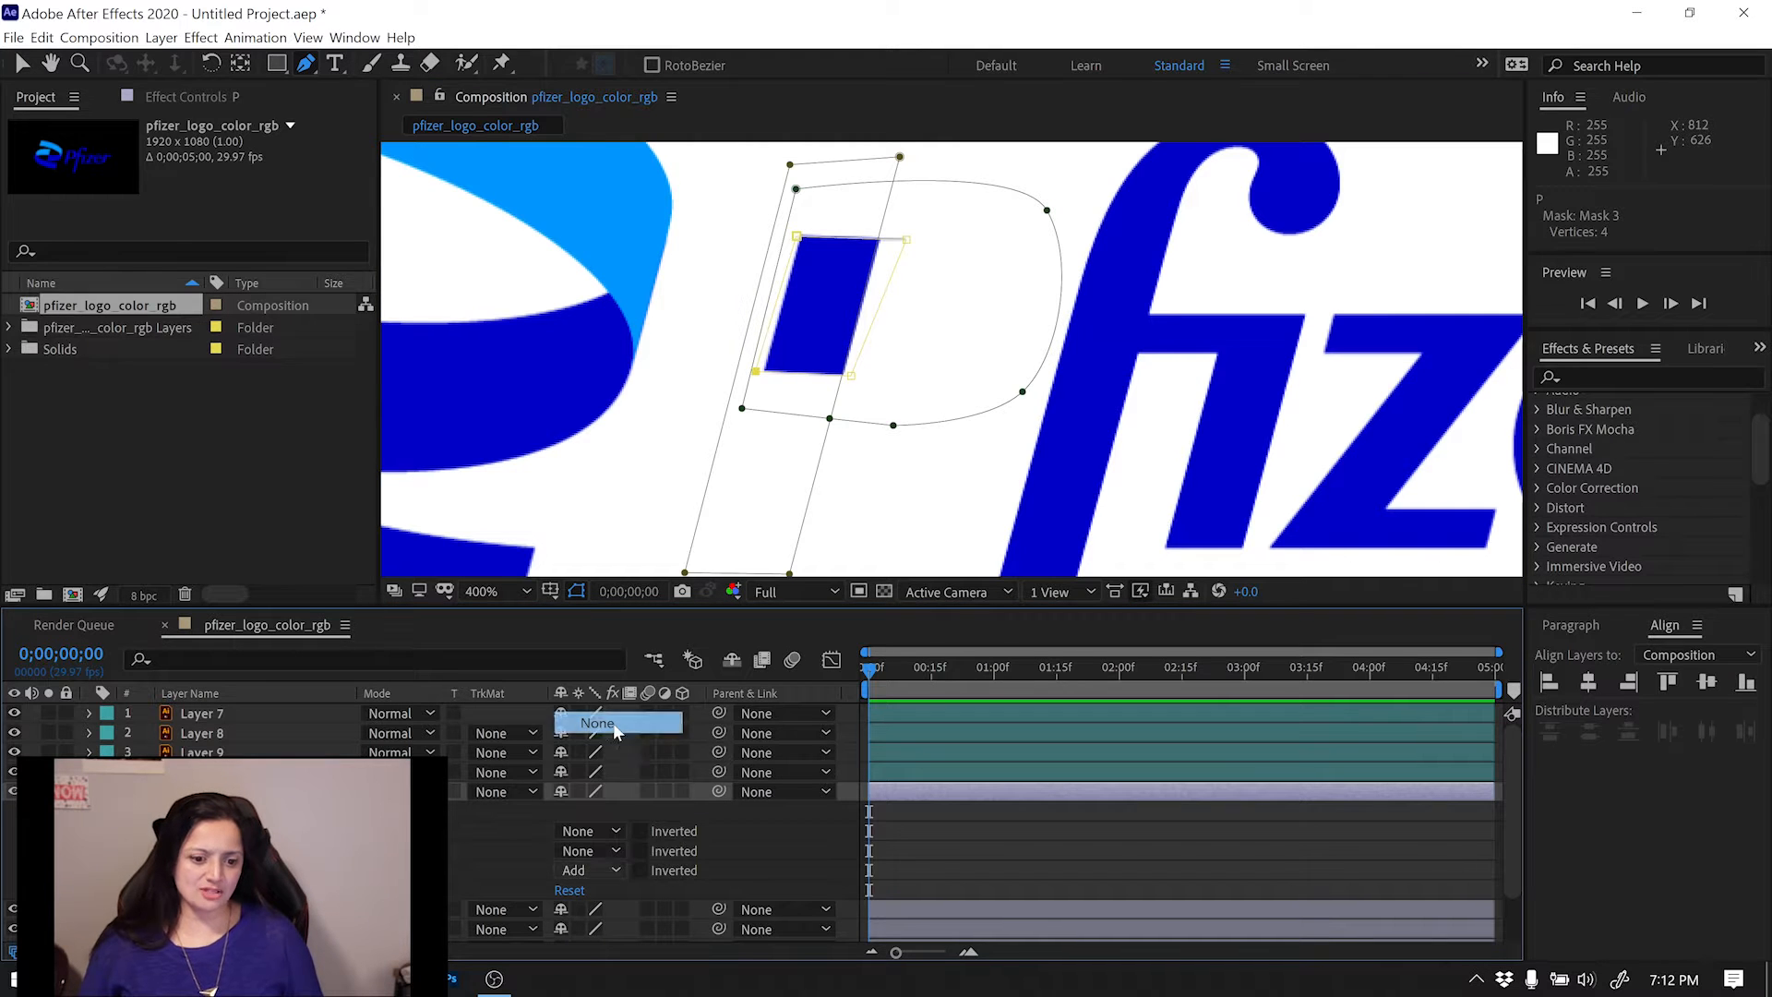
# Fine-tune the corner vertices of the third mask to line up with the upper and lower edges of the P's counter.
pyautogui.click(850, 377)
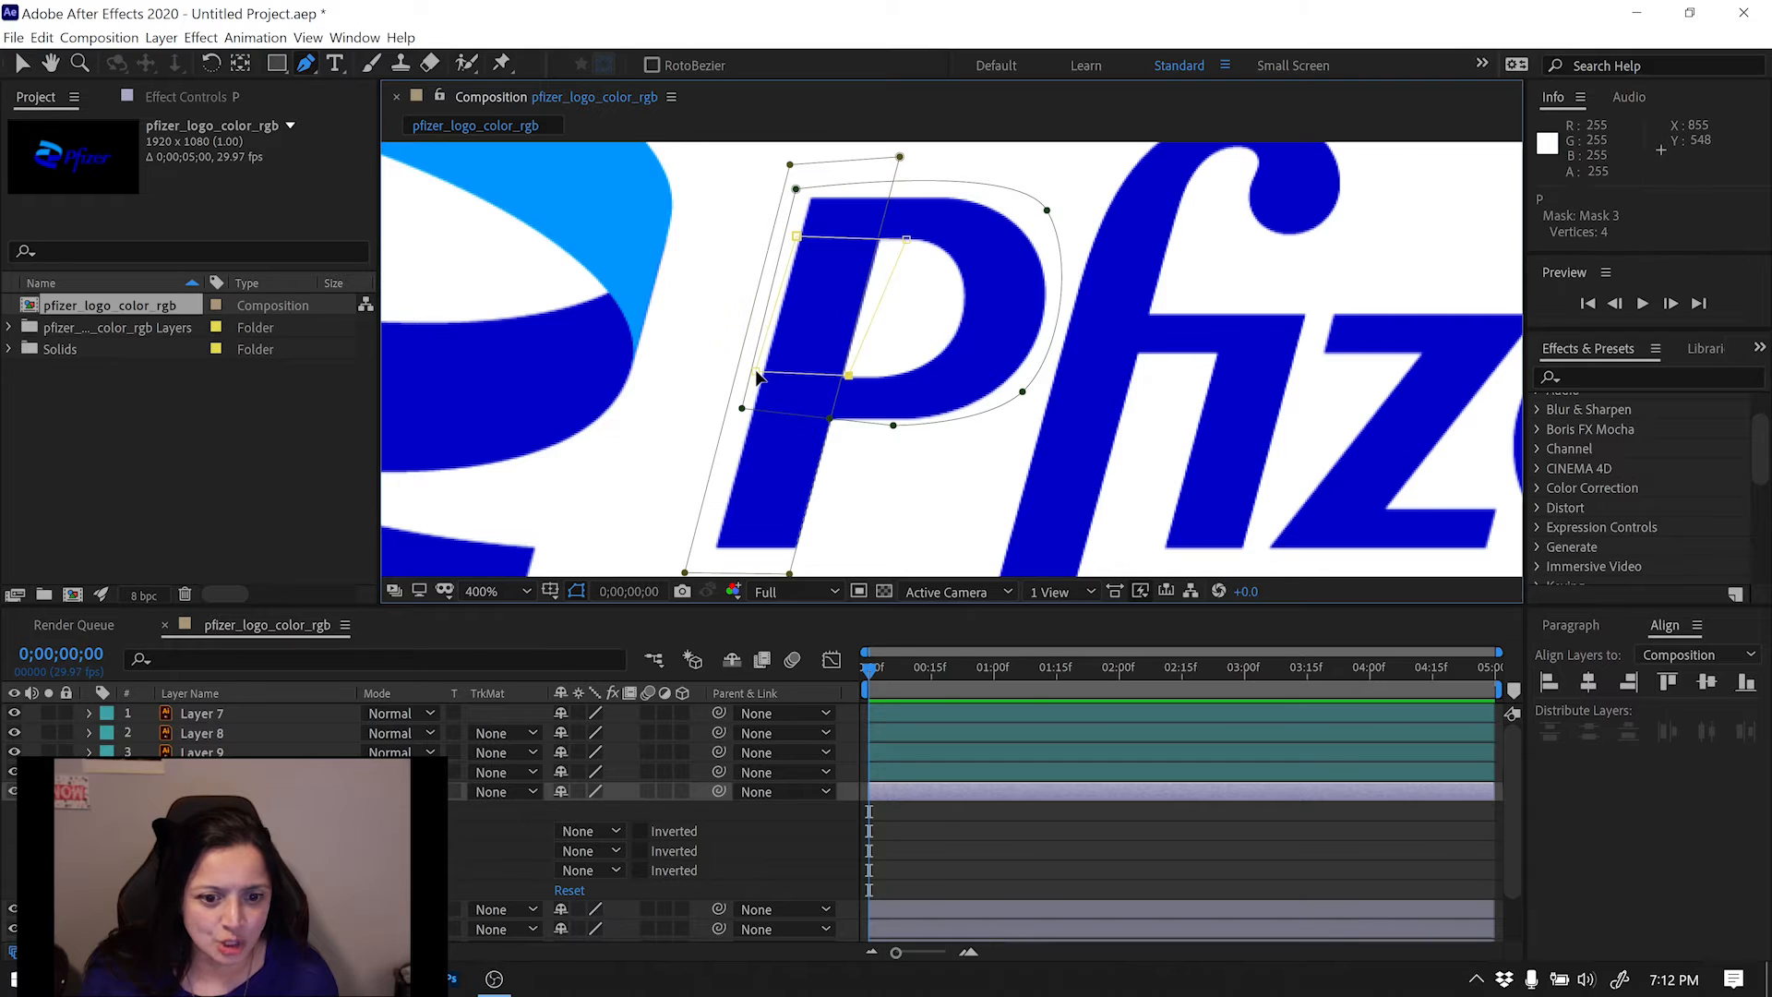
pyautogui.click(755, 374)
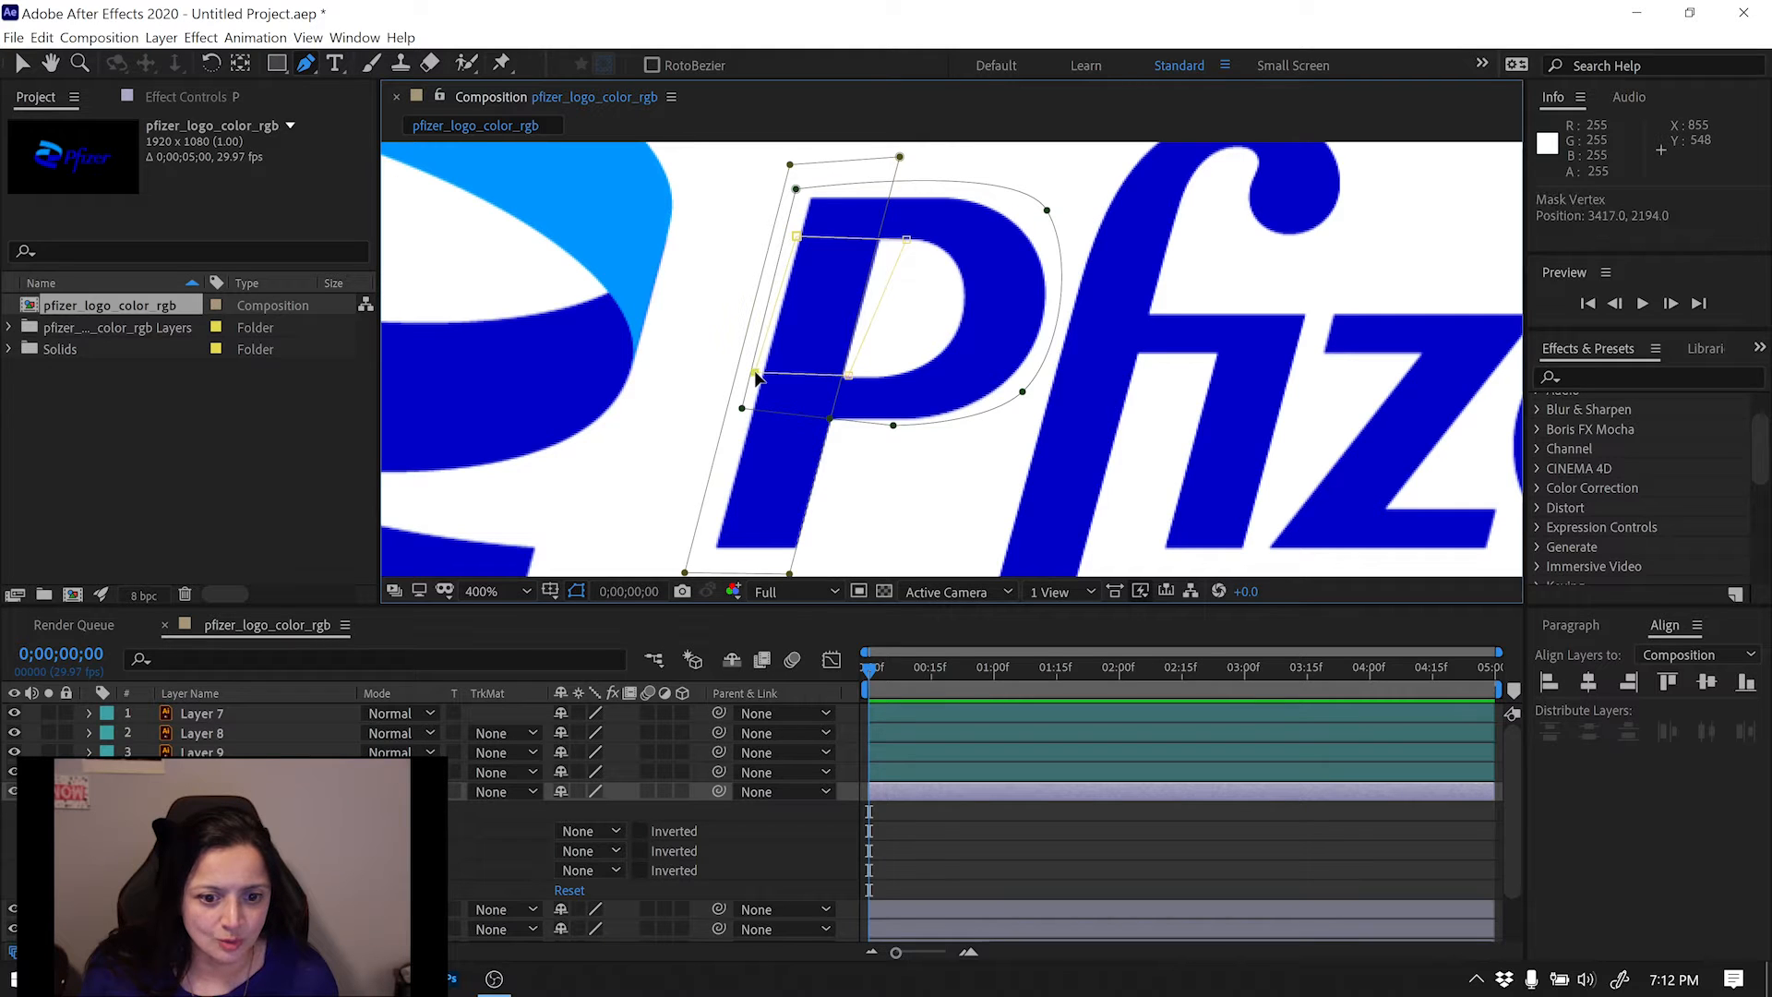
pyautogui.click(798, 238)
pyautogui.moveTo(797, 235); pyautogui.dragTo(797, 237)
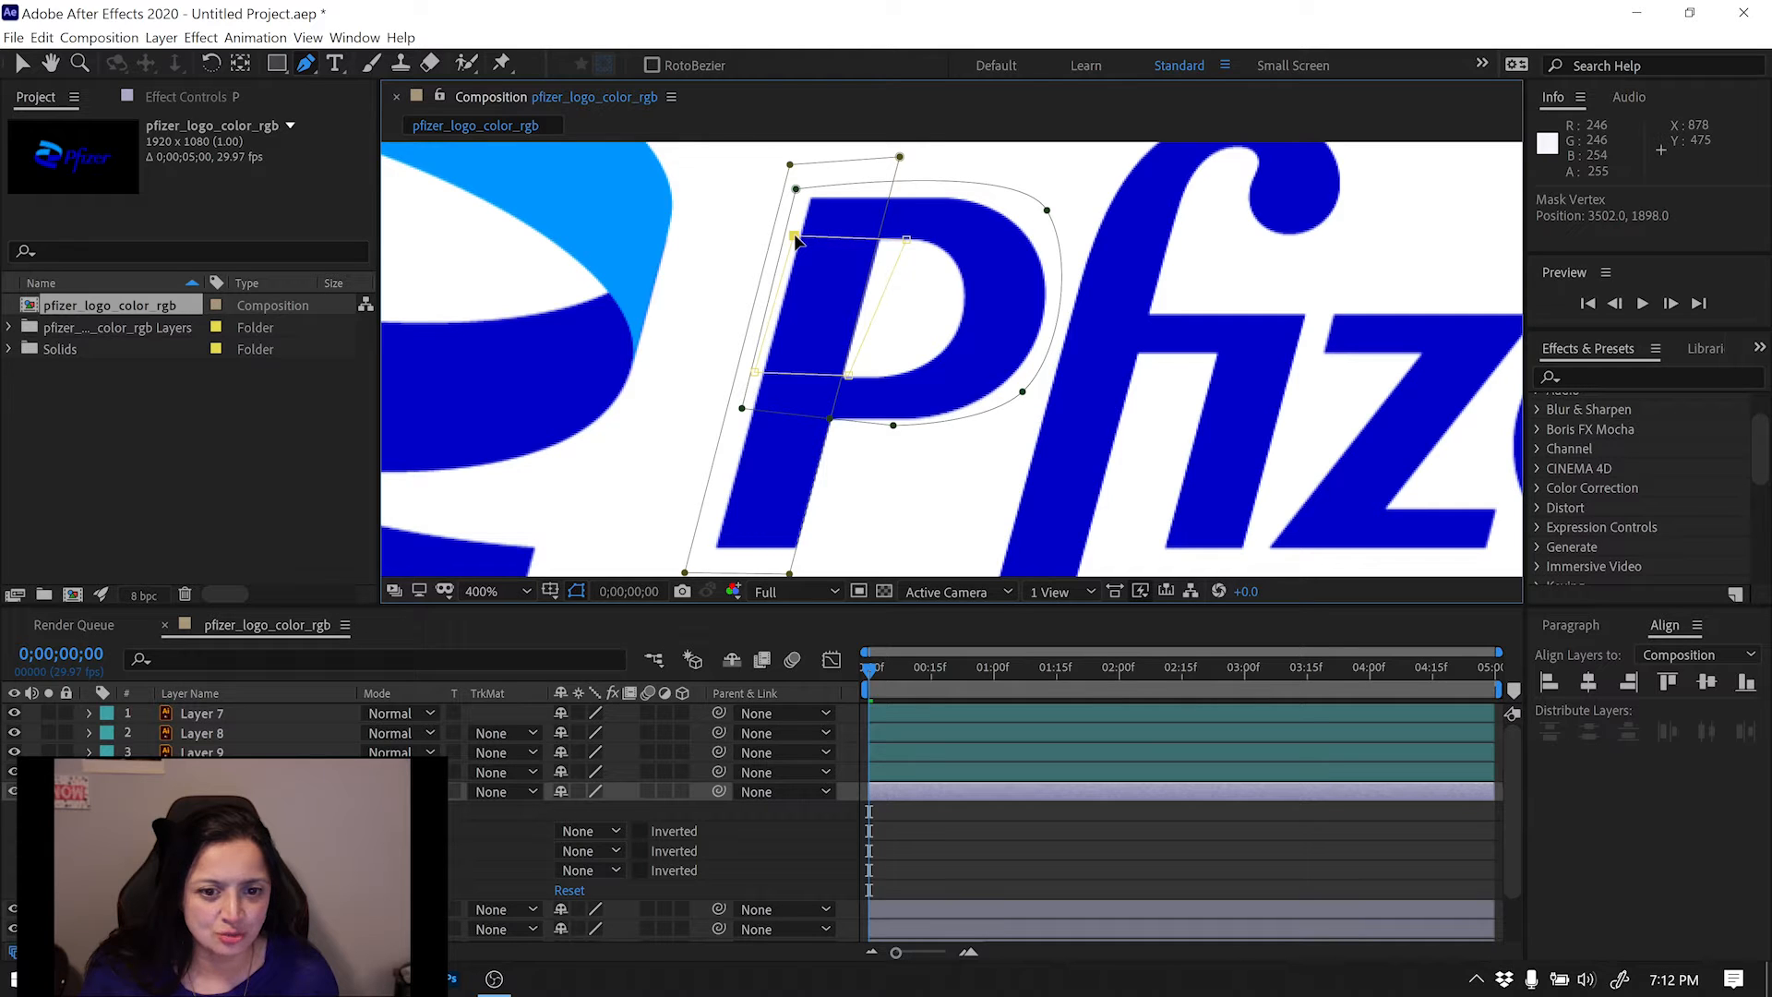
pyautogui.click(907, 239)
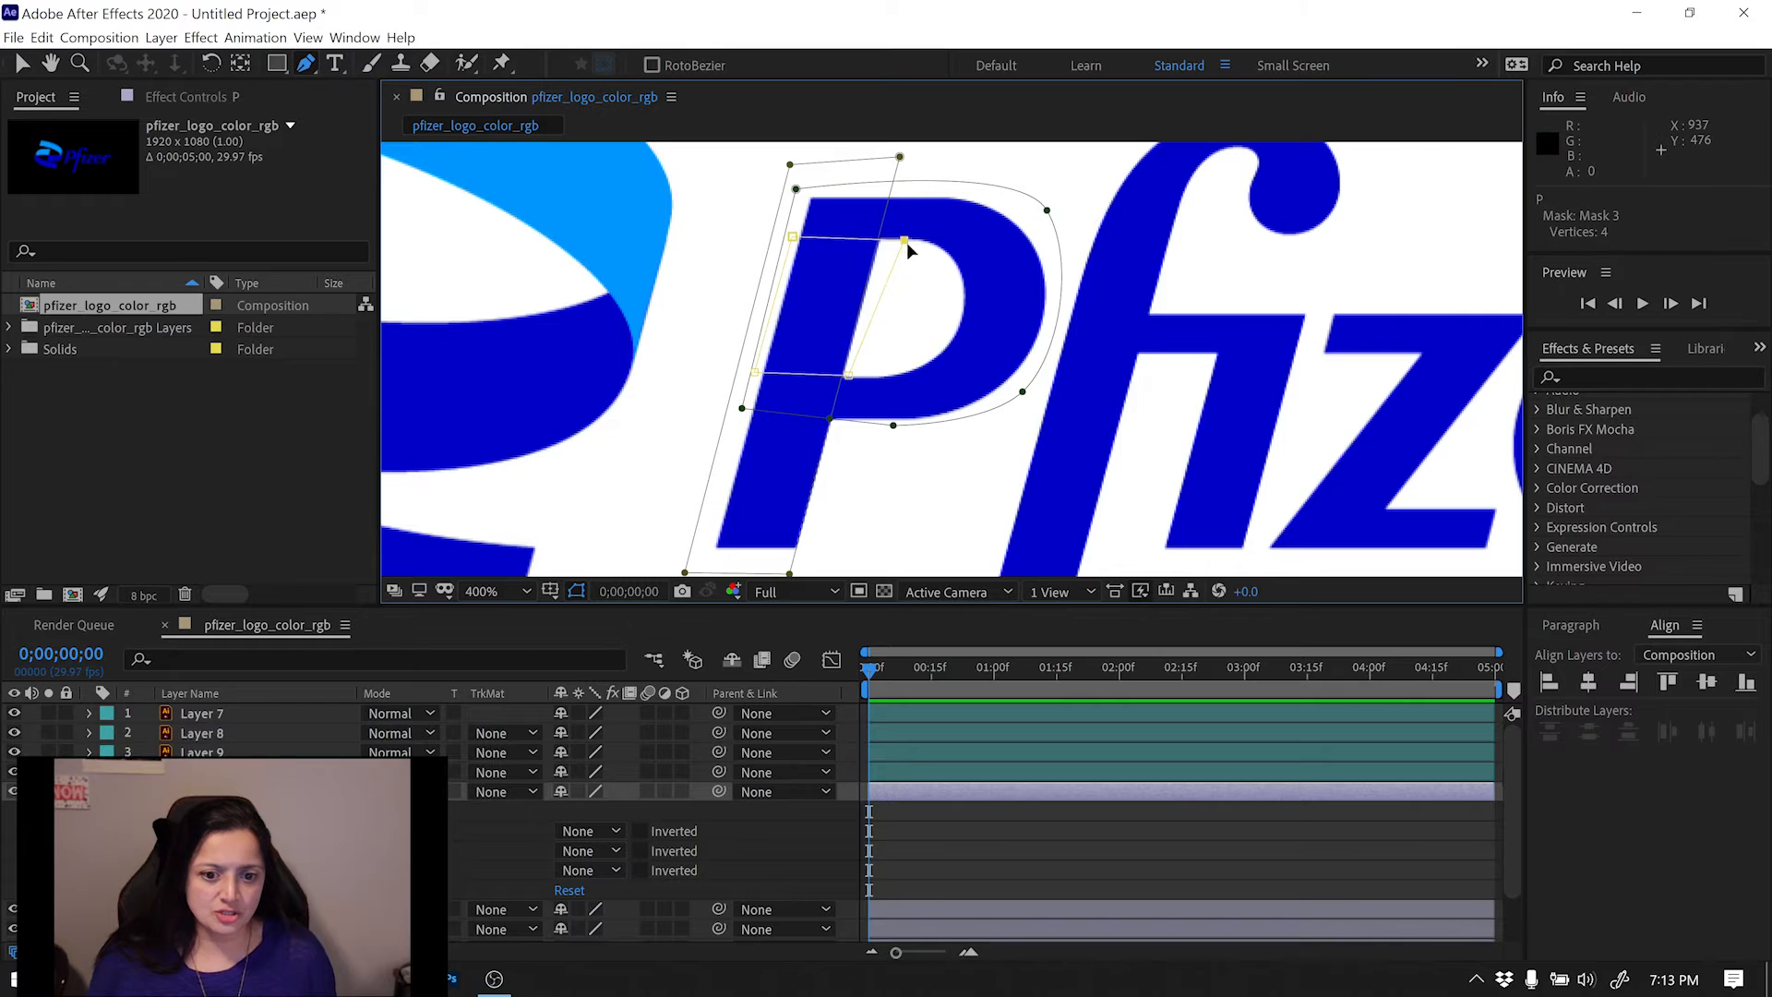
pyautogui.click(847, 377)
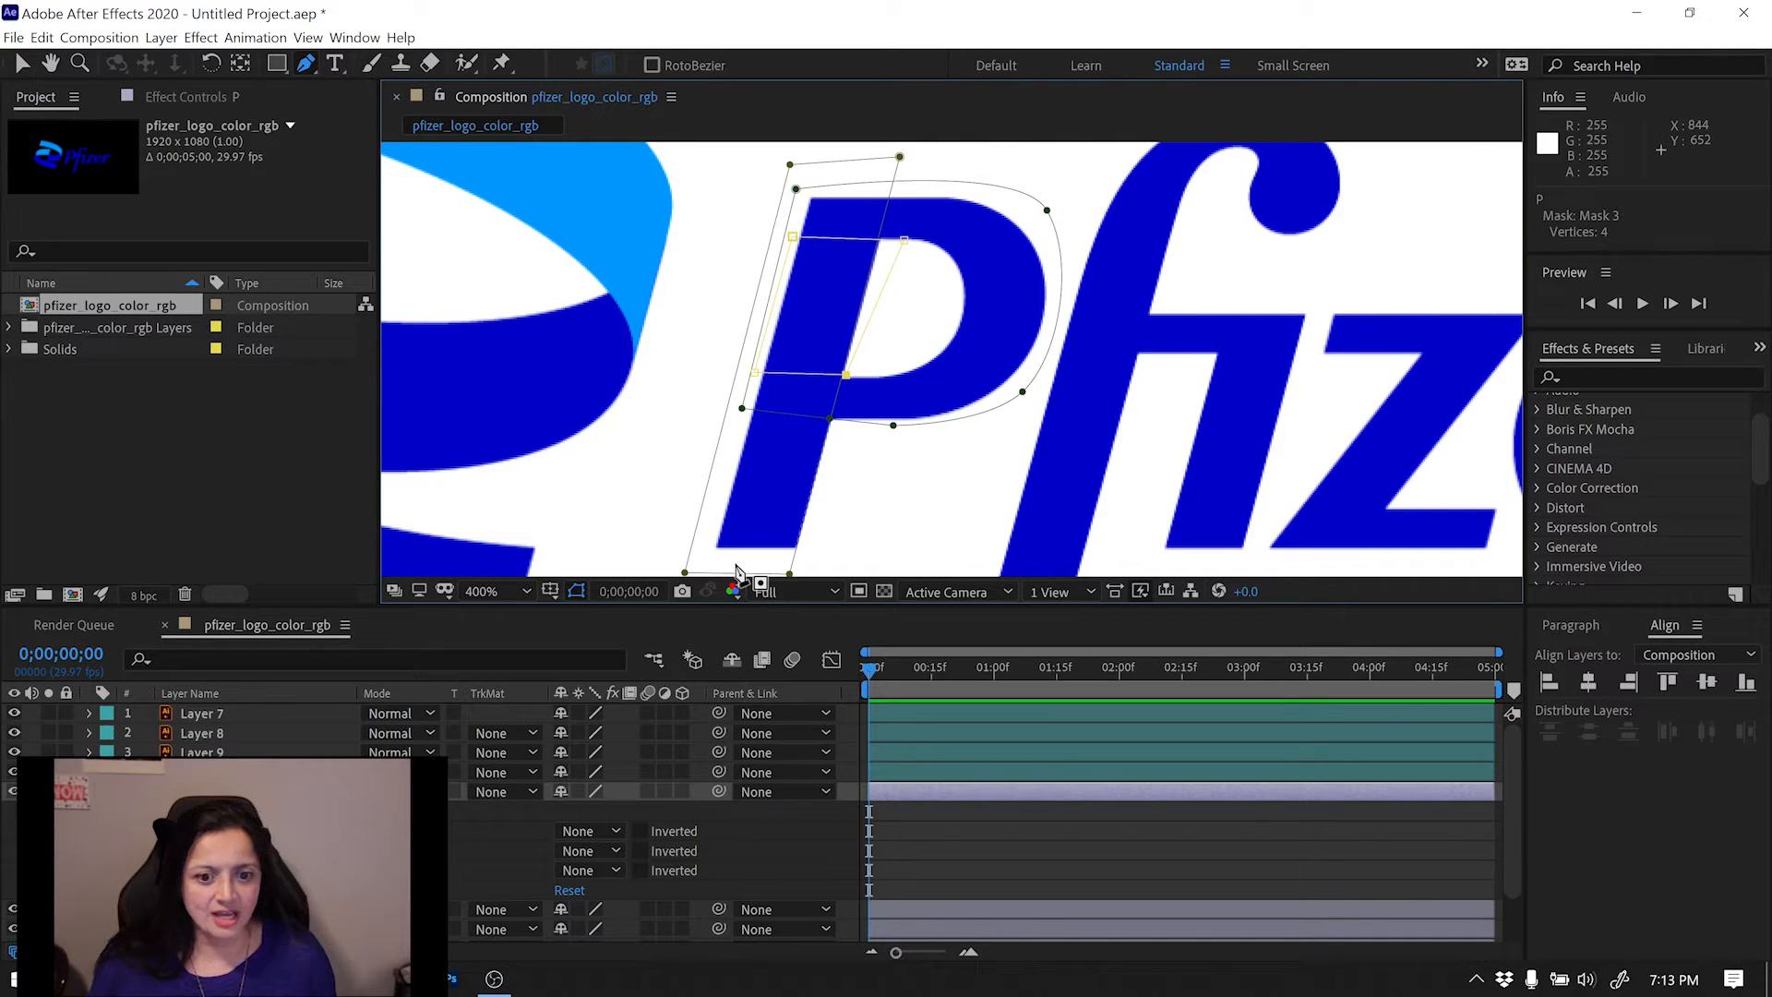
pyautogui.click(756, 375)
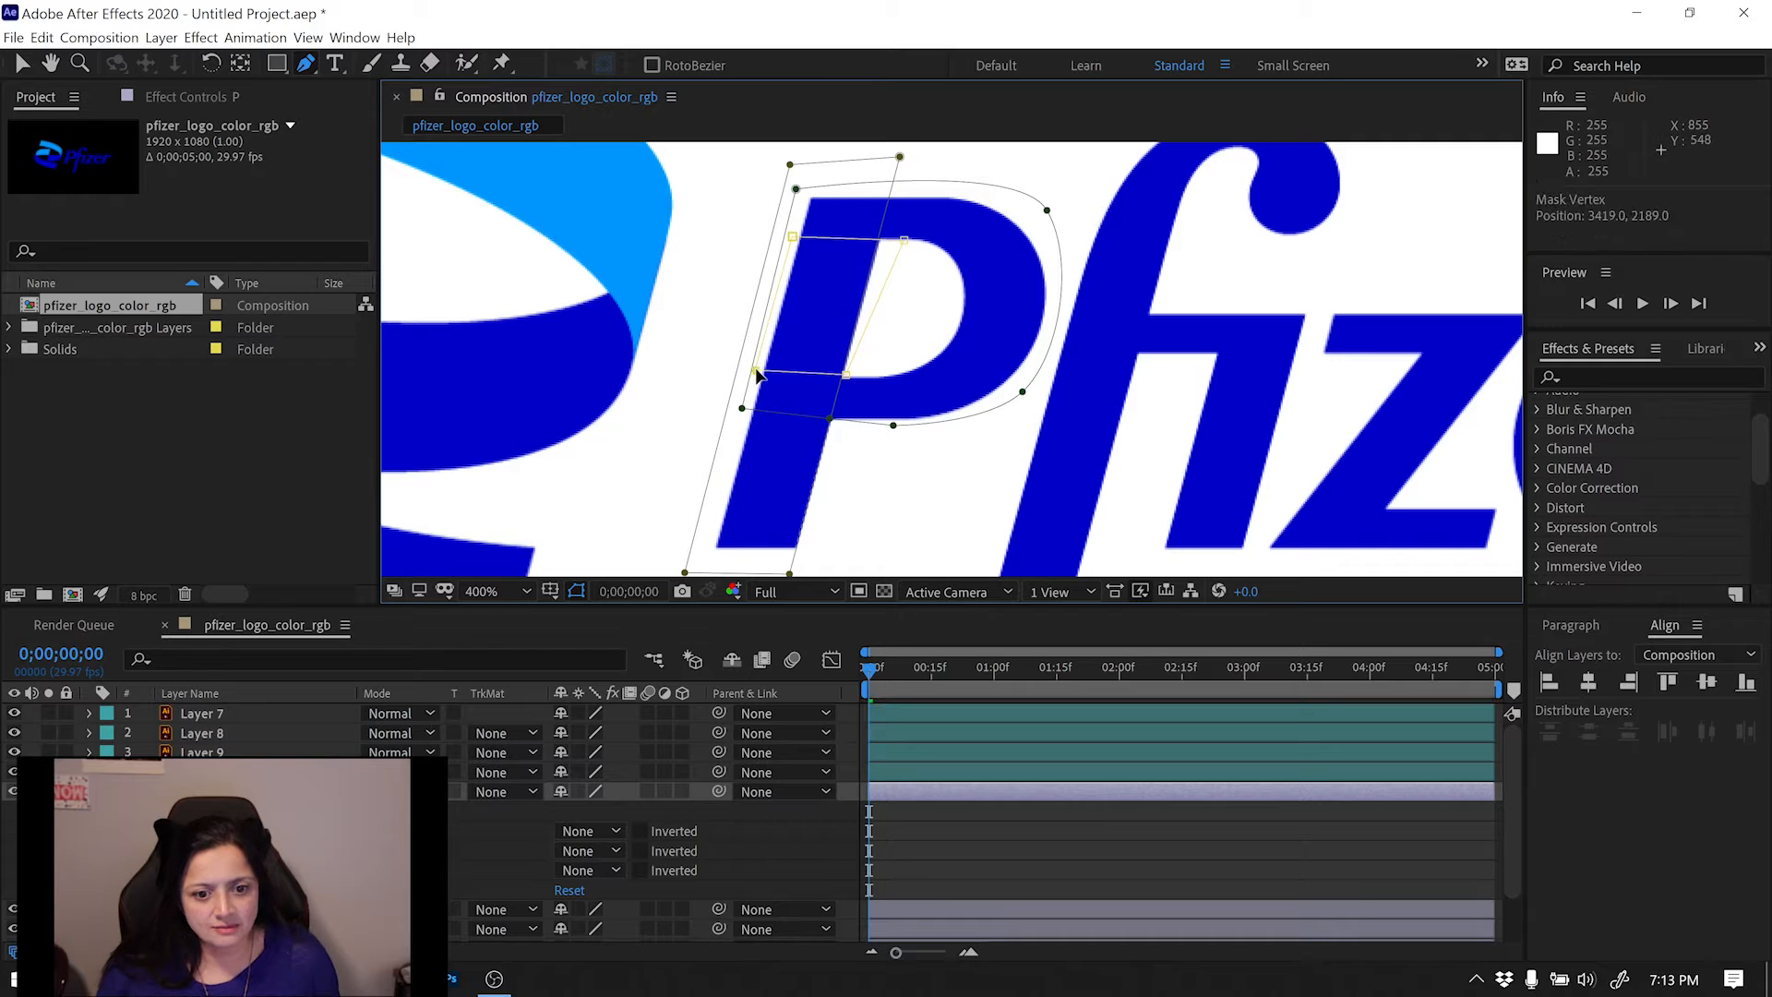
# Duplicate the P layer together with its three masks.
pyautogui.click(201, 792)
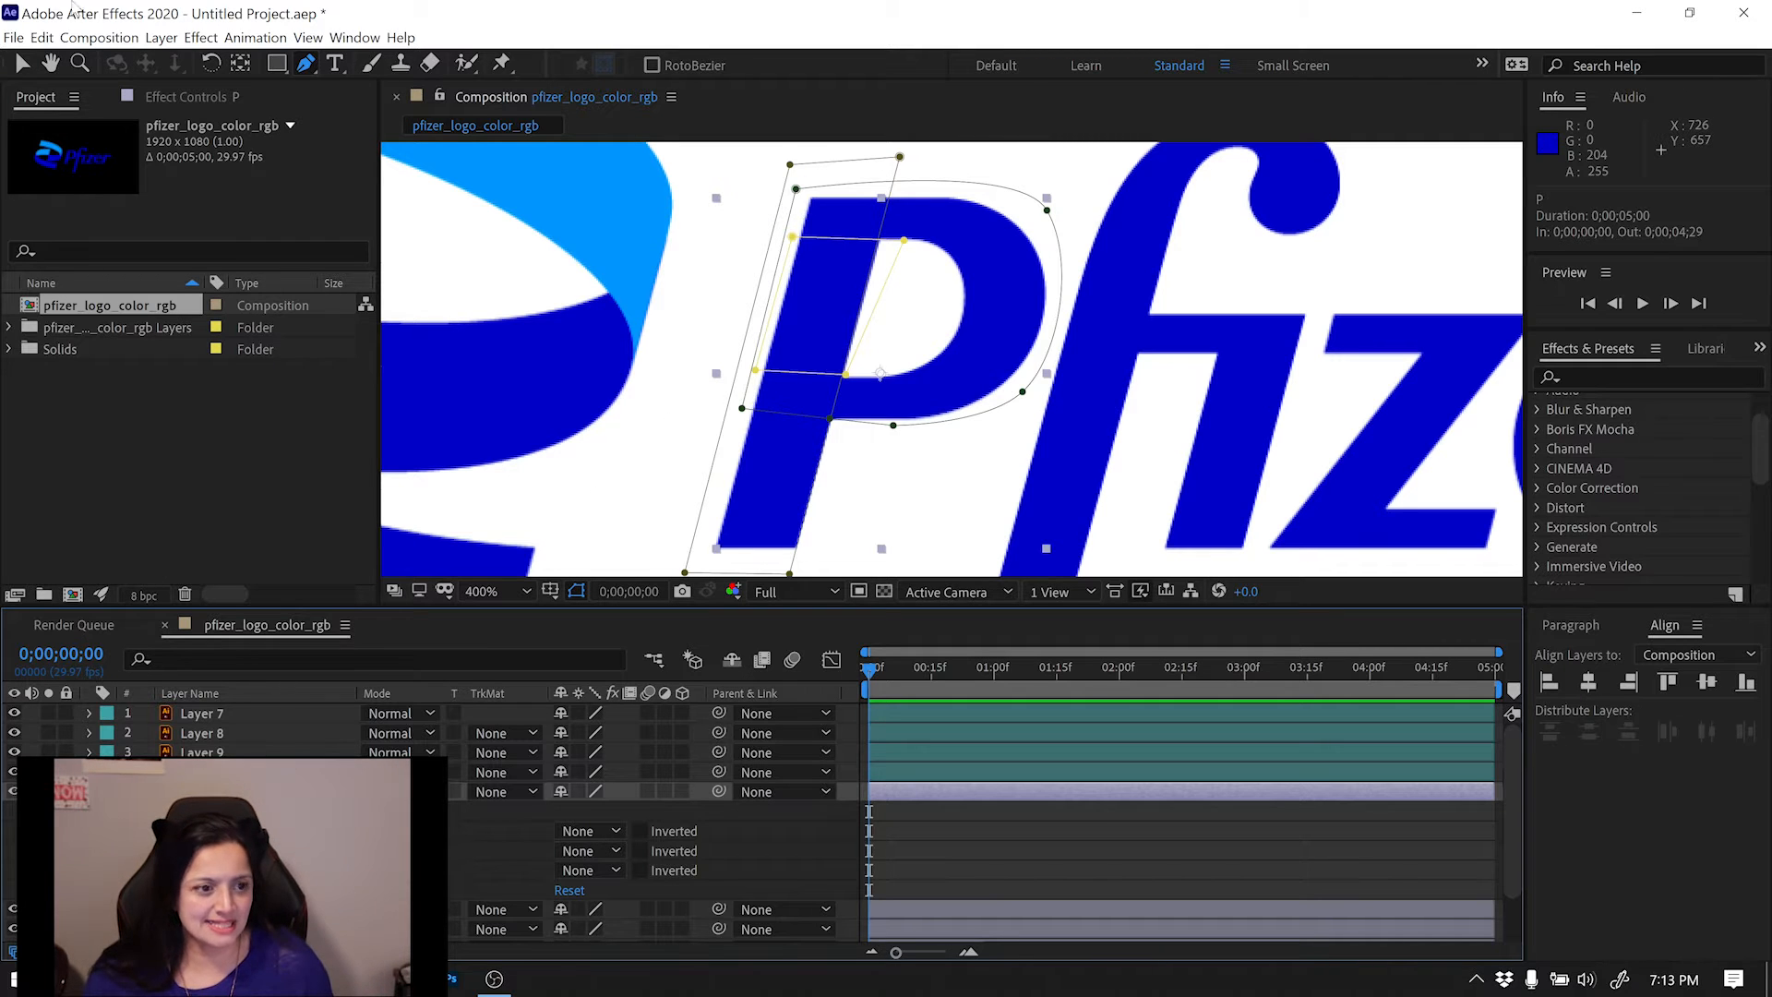
pyautogui.hotkey('ctrl', 'shift', 'a')
pyautogui.click(202, 792)
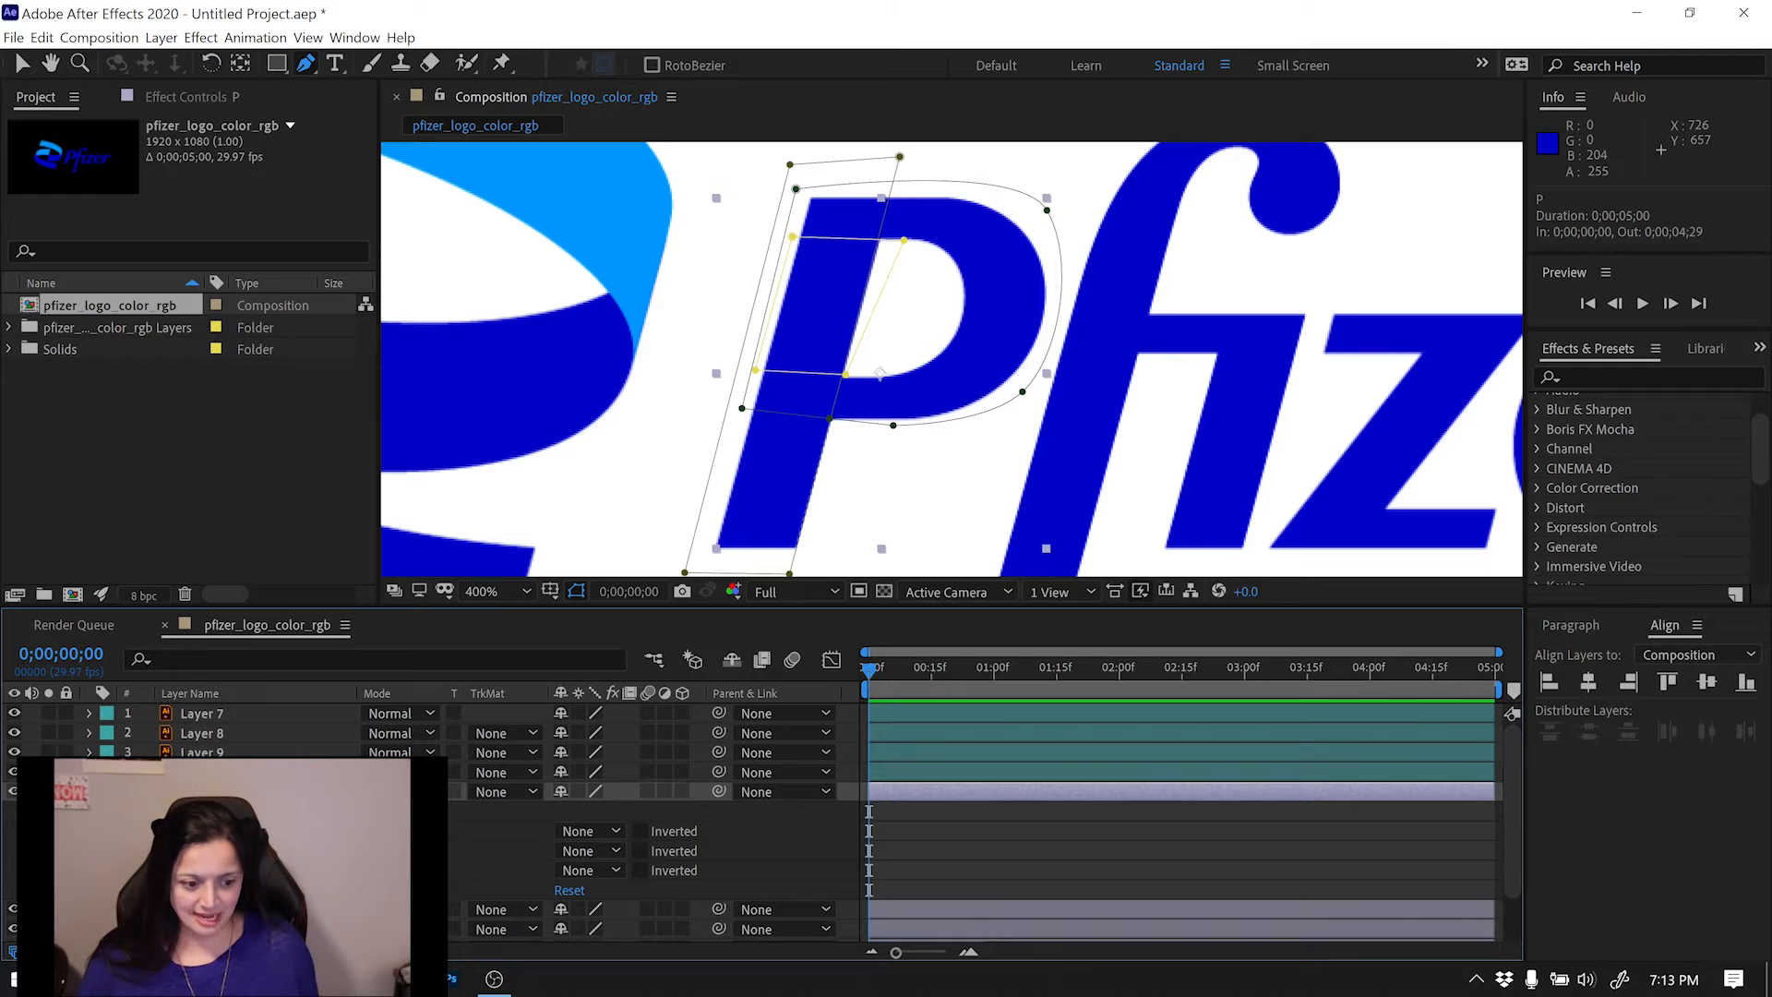
pyautogui.click(189, 831)
pyautogui.click(190, 792)
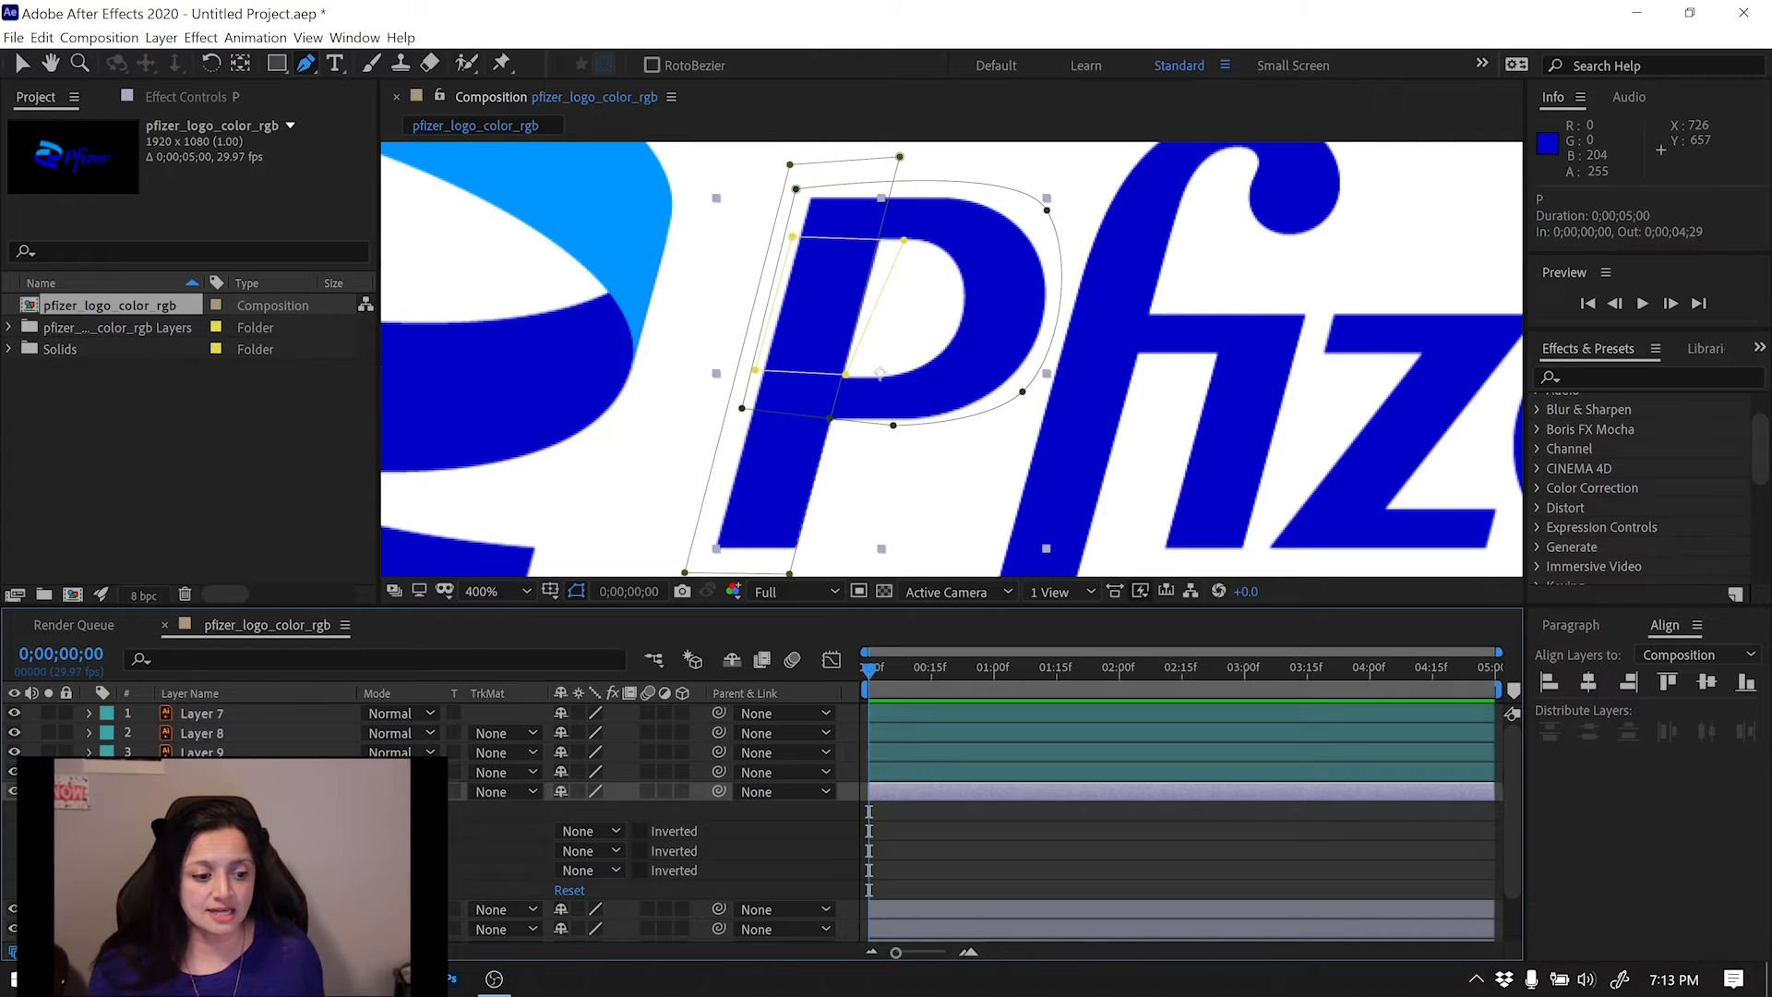
pyautogui.click(42, 37)
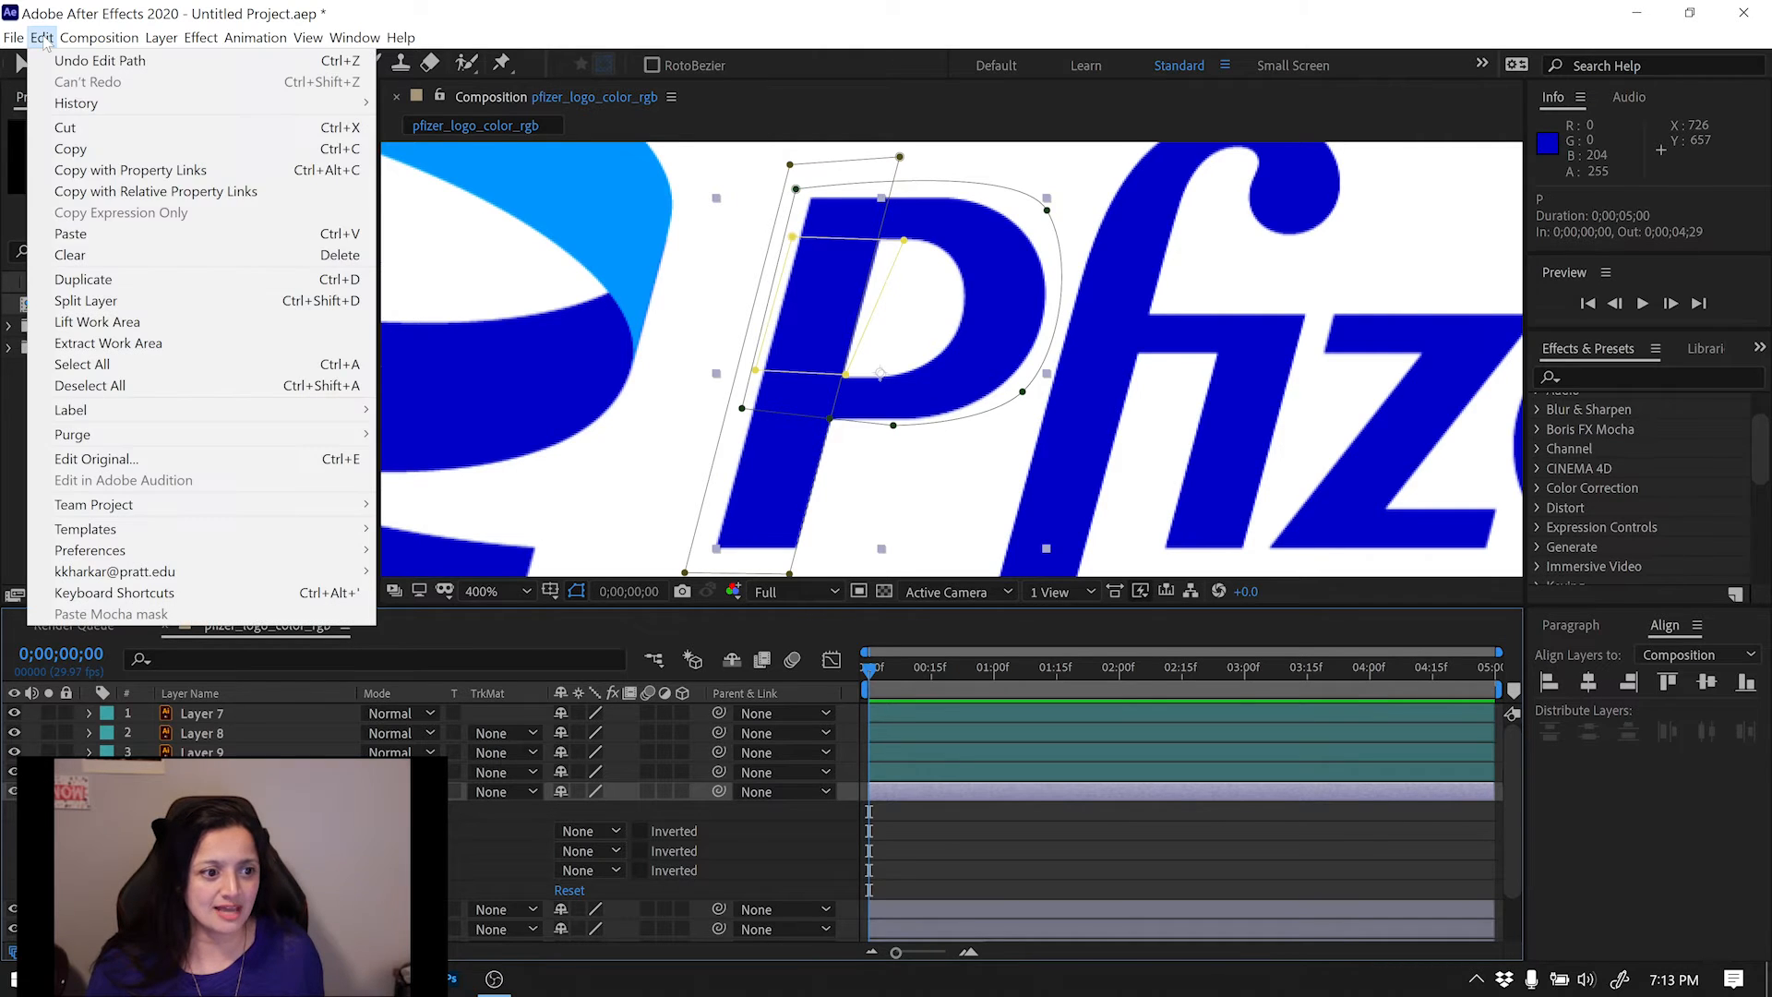
pyautogui.click(88, 280)
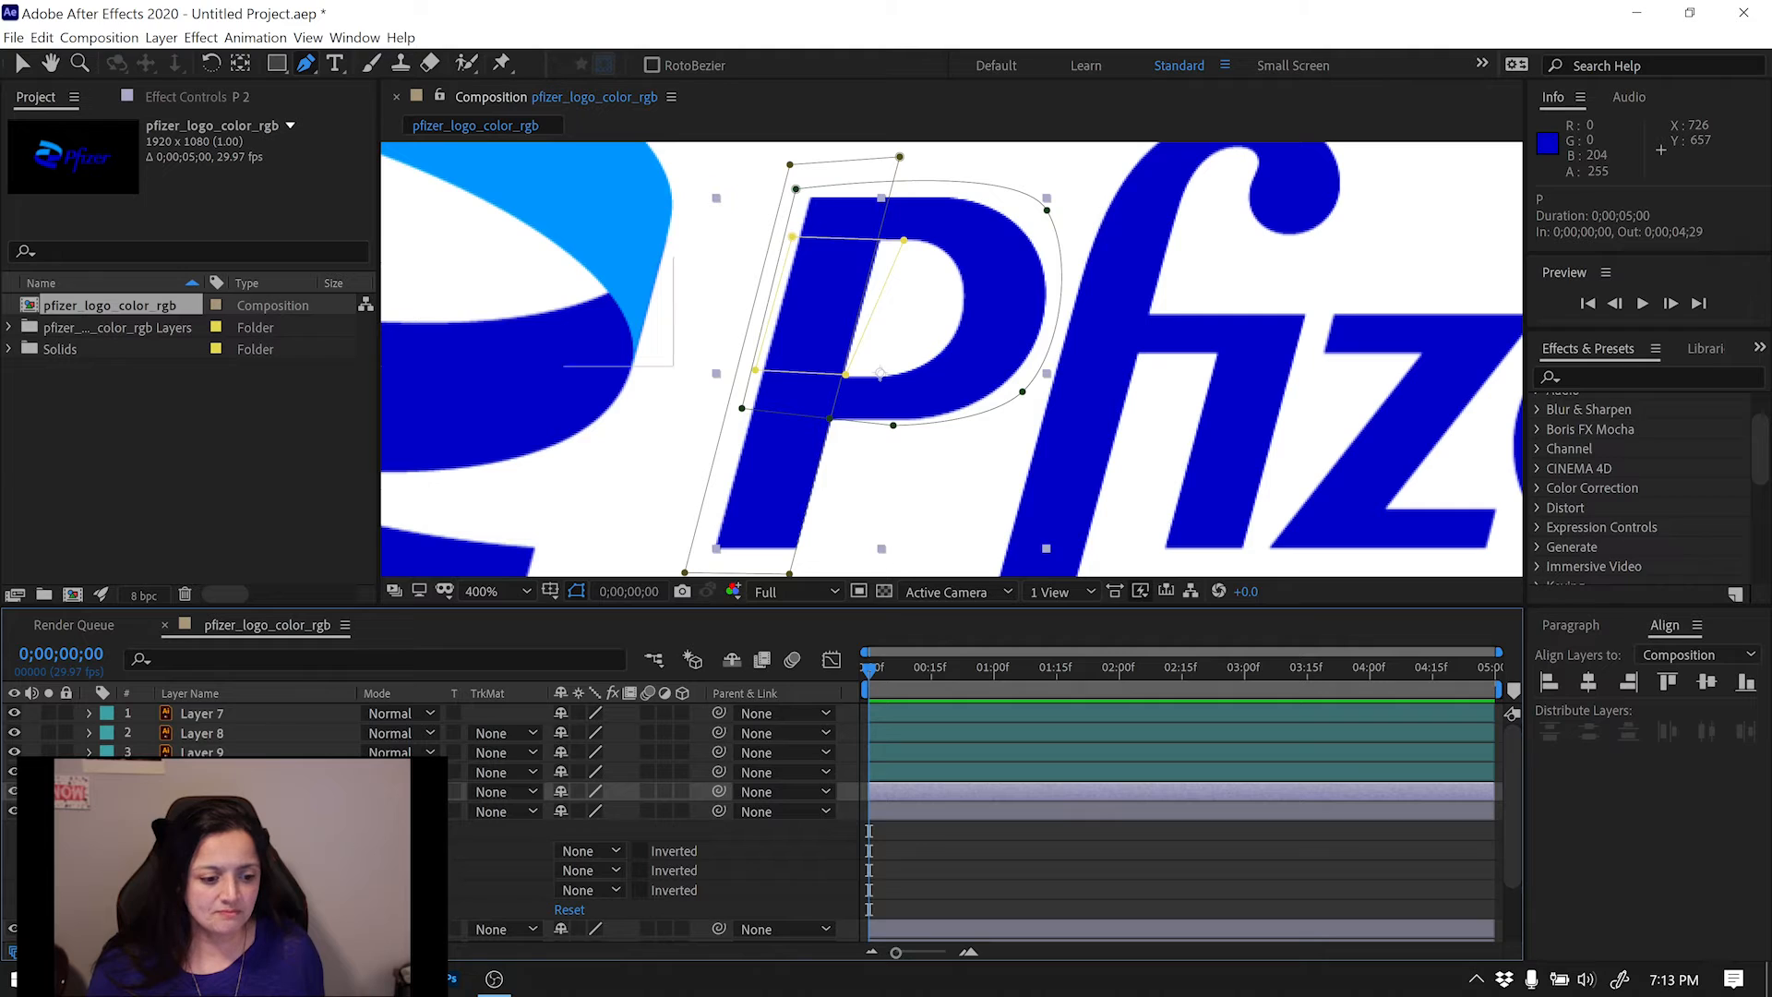
# Delete Mask 2 and Mask 3 from the duplicated P layer, and set the remaining stem mask's mode to Add.
pyautogui.press('e')
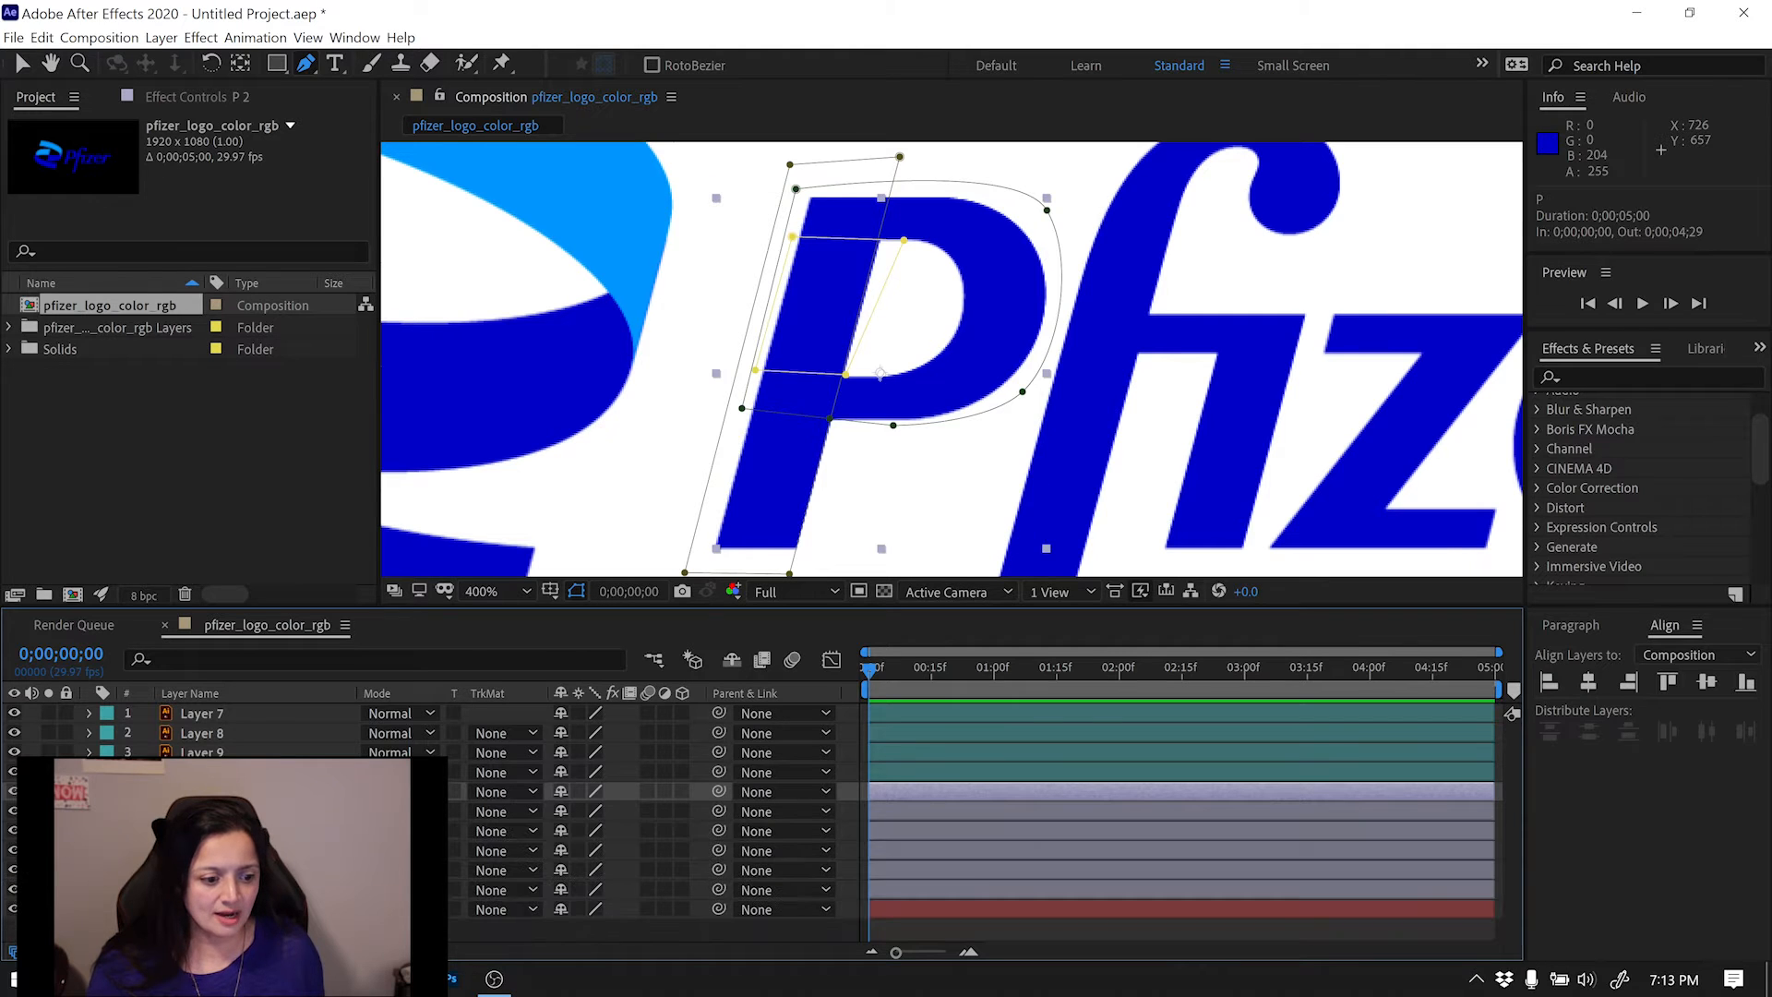
pyautogui.hotkey('shift', 'm')
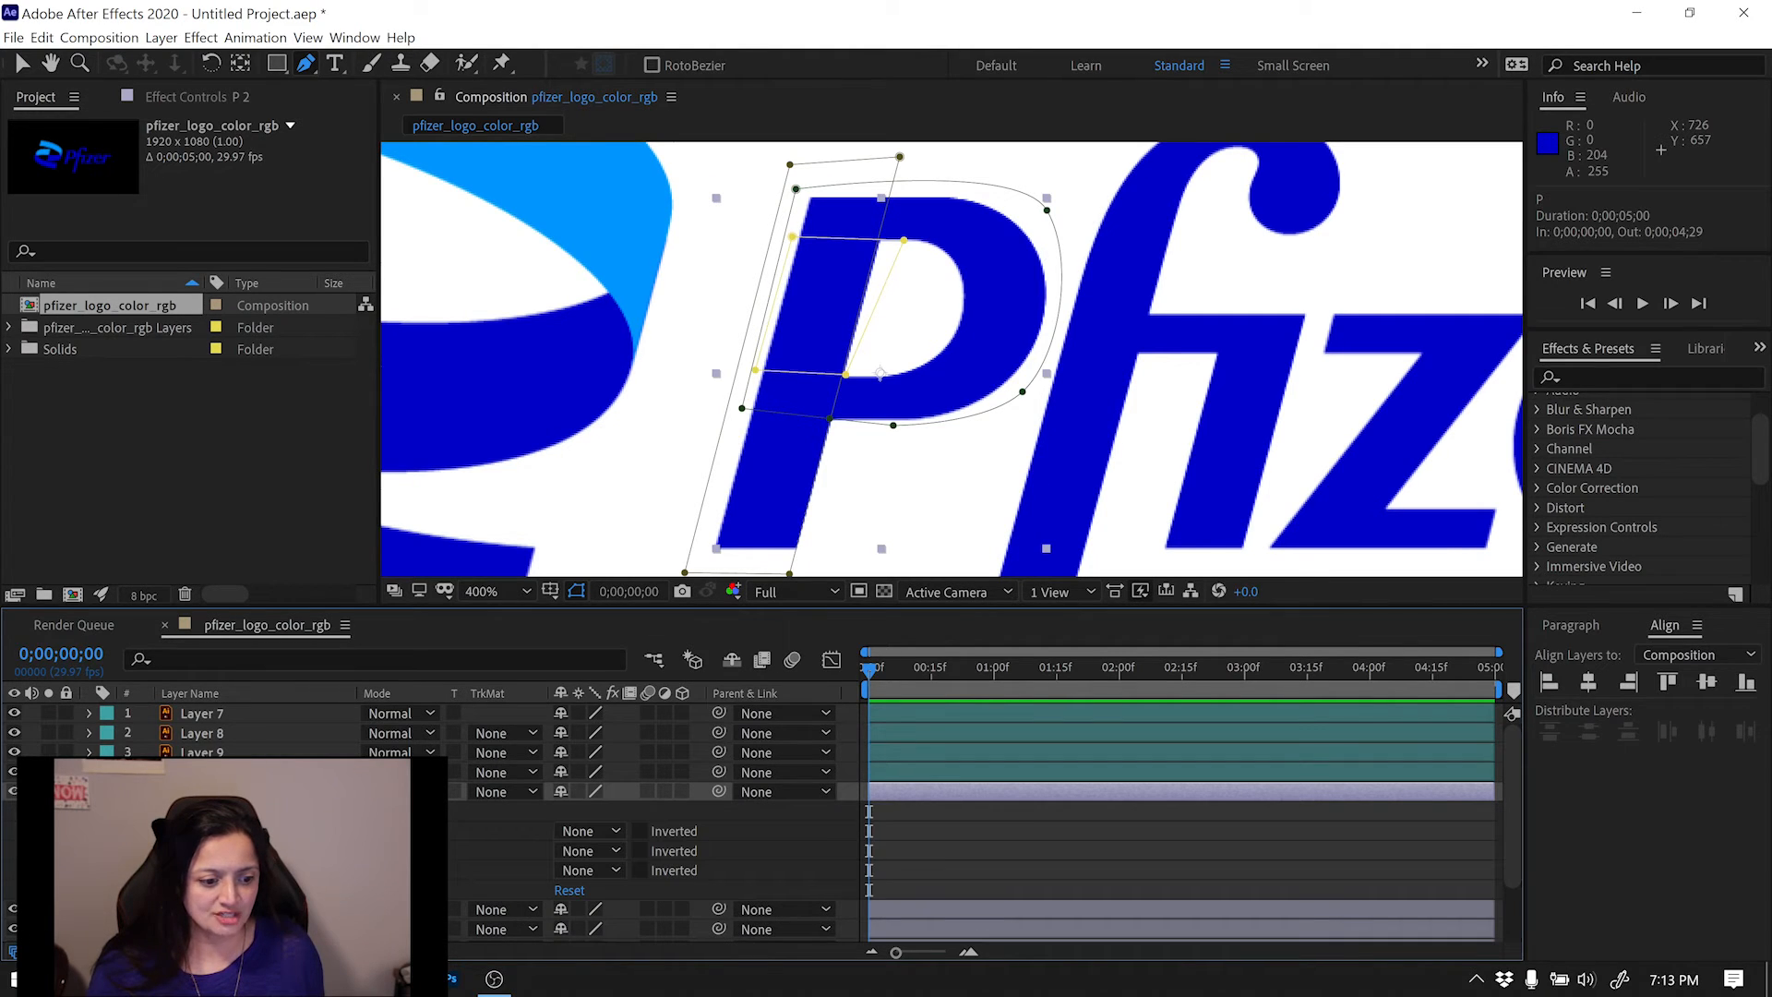
pyautogui.click(205, 831)
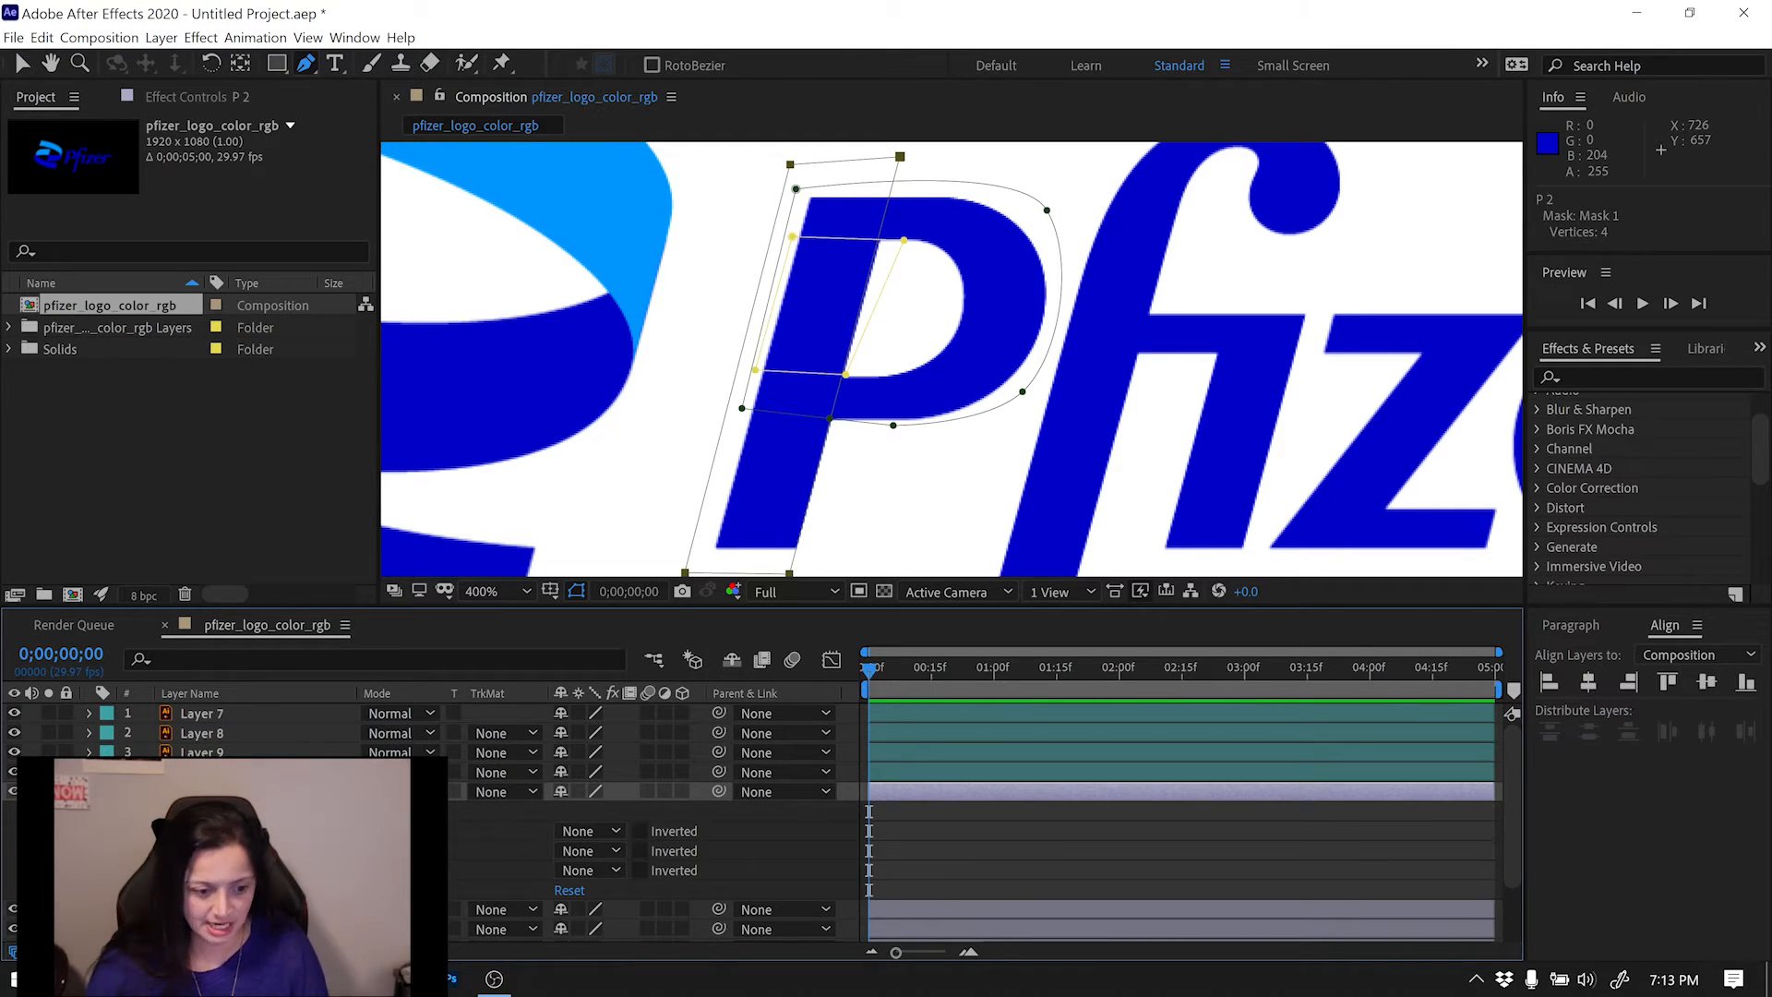
pyautogui.click(205, 851)
pyautogui.keyDown('shift'); pyautogui.click(205, 870); pyautogui.keyUp('shift')
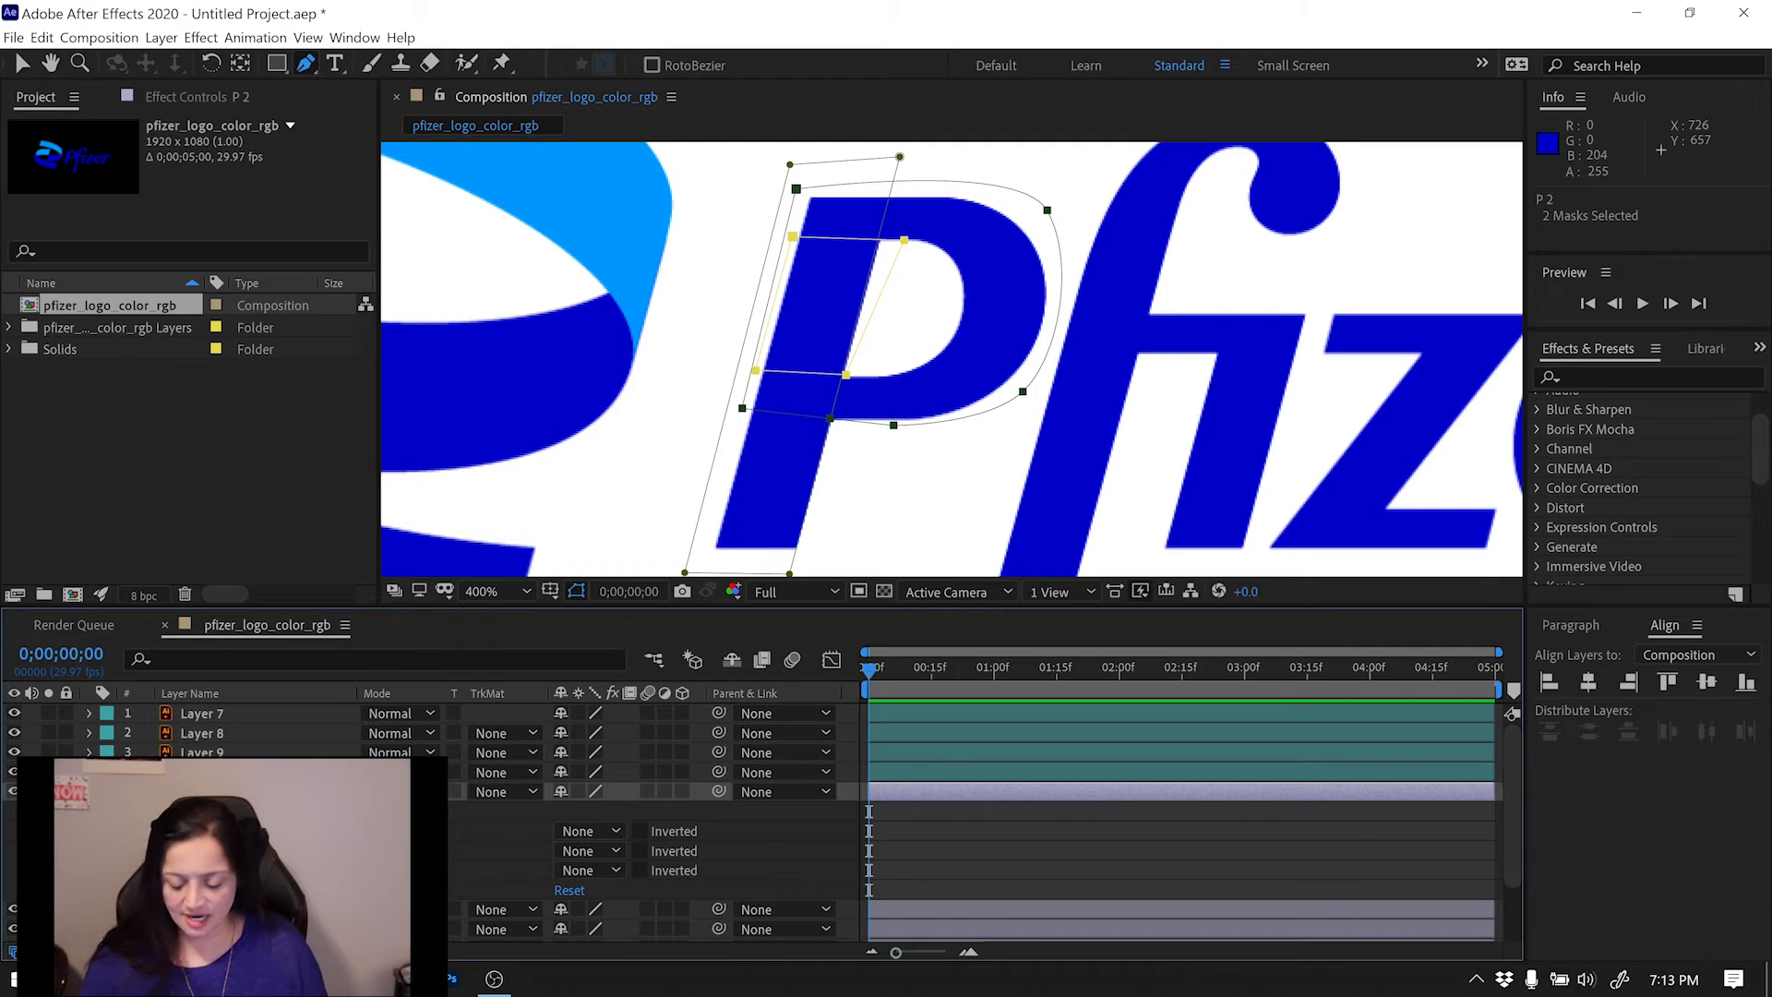
pyautogui.press('Delete')
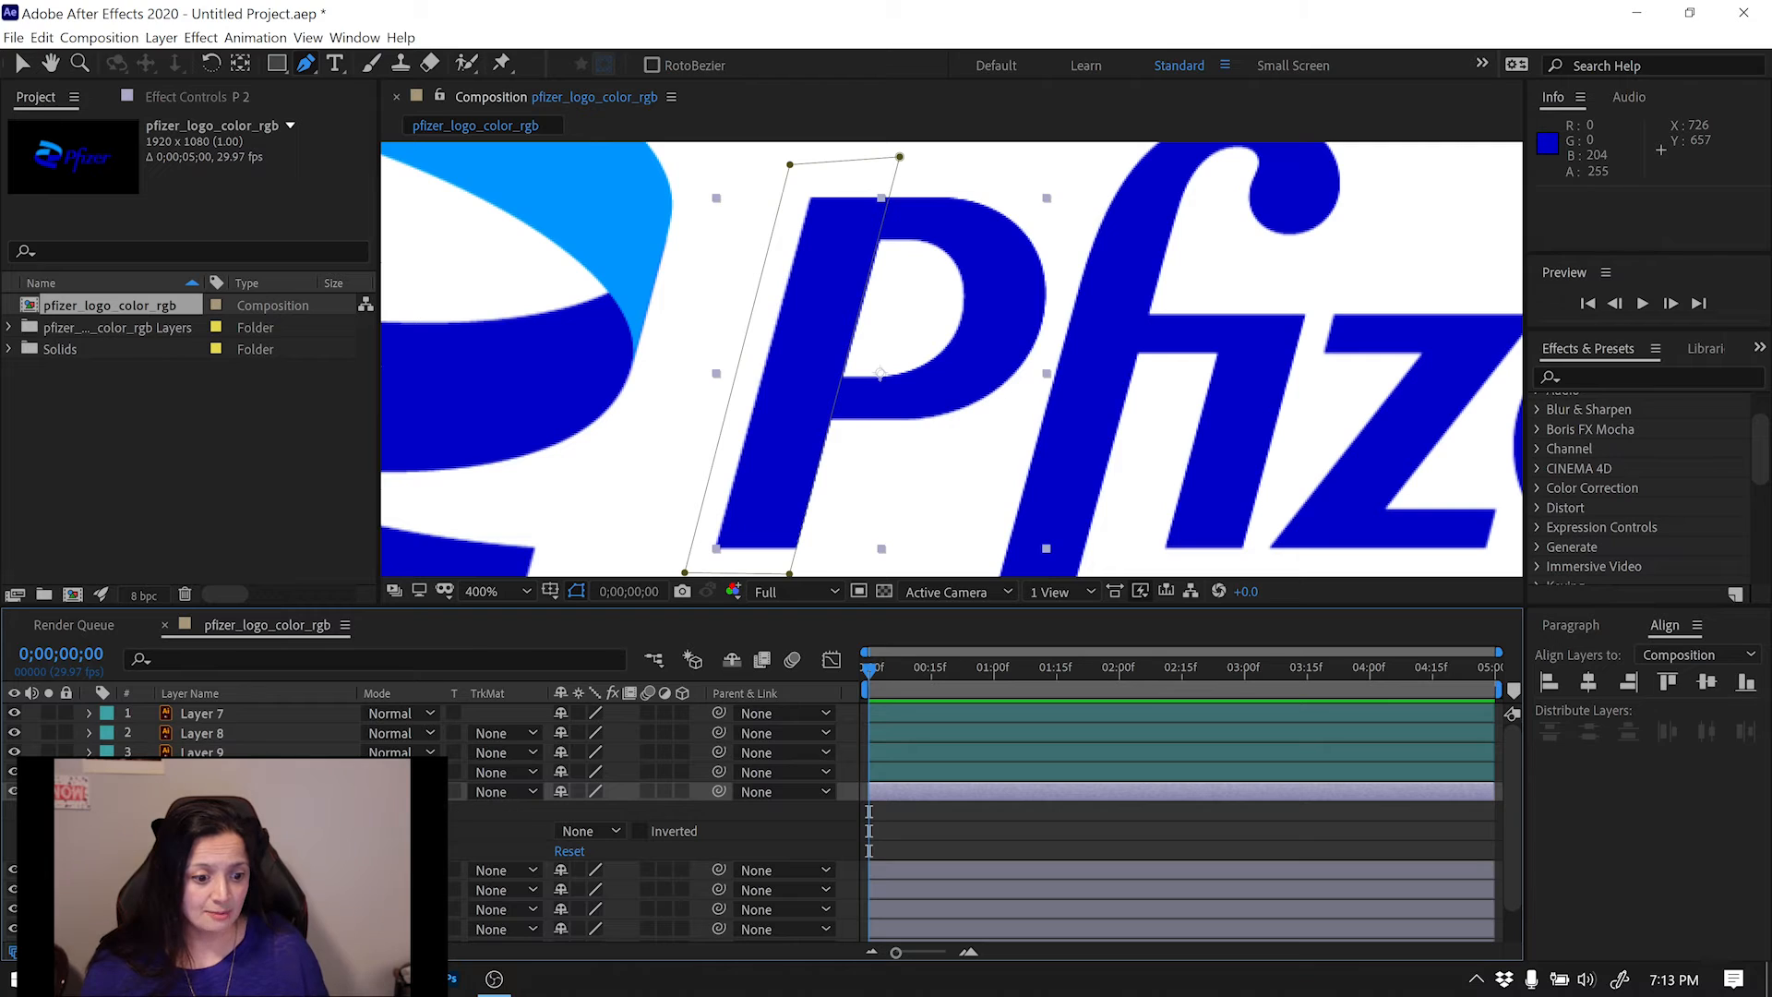
pyautogui.click(587, 831)
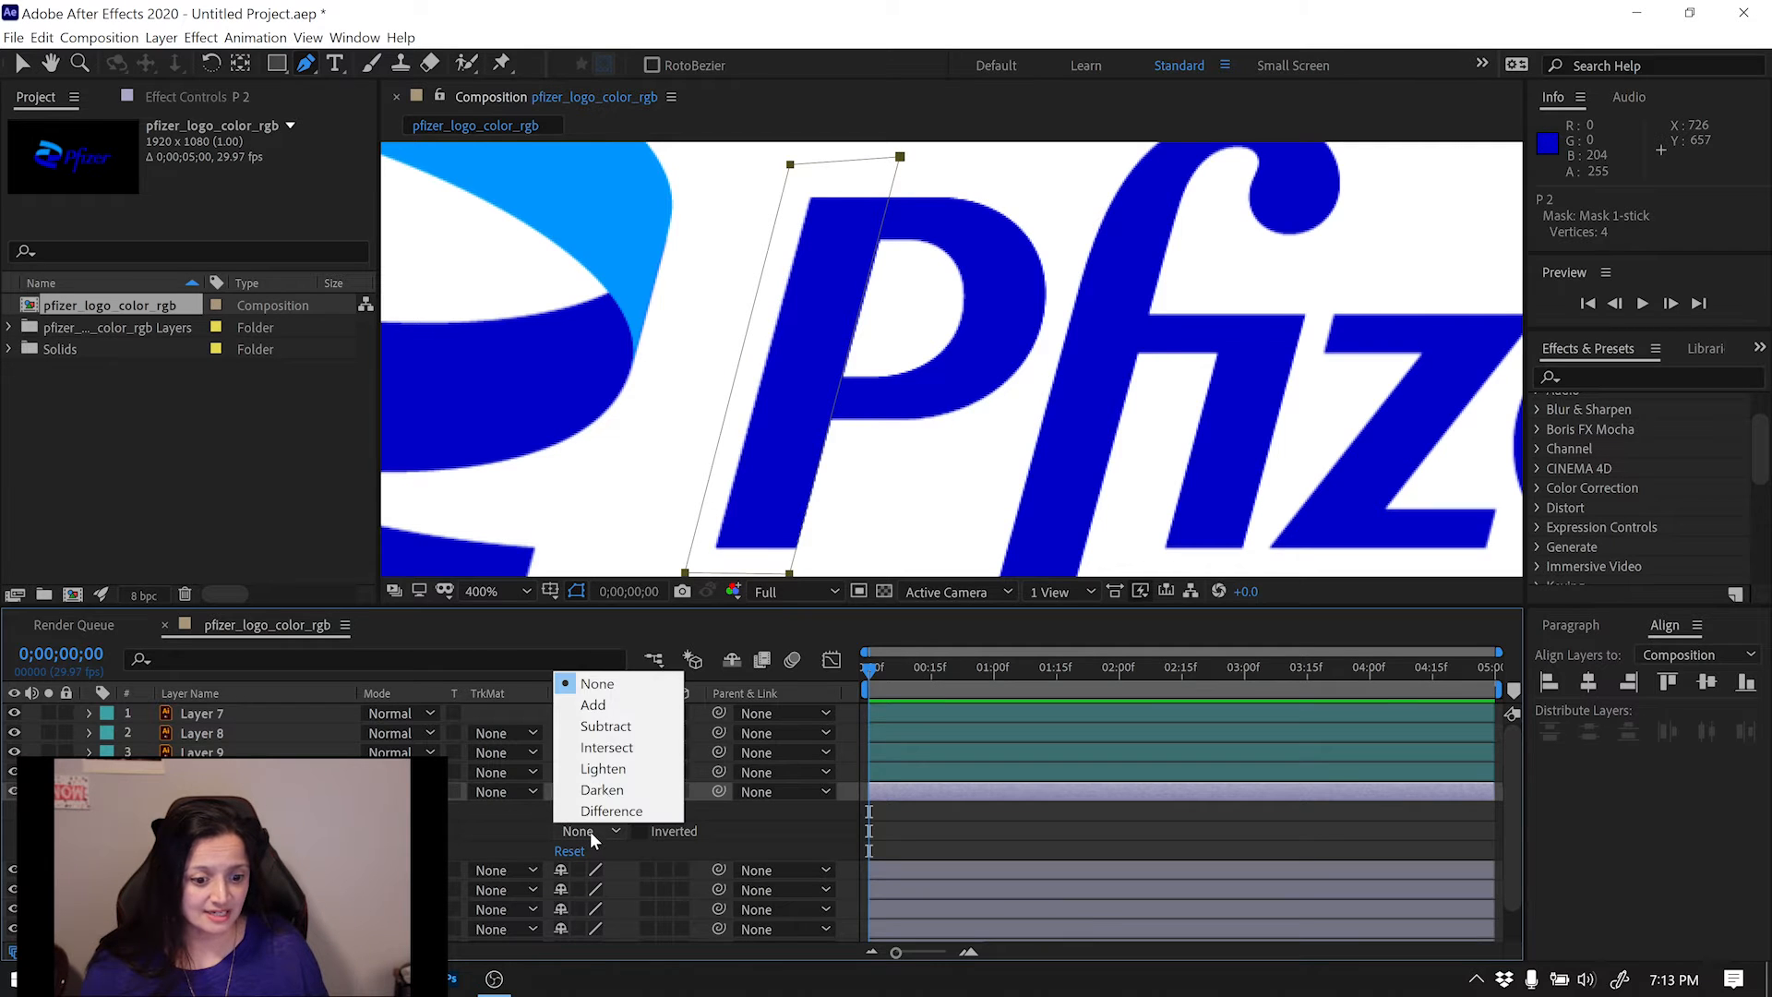
pyautogui.click(594, 706)
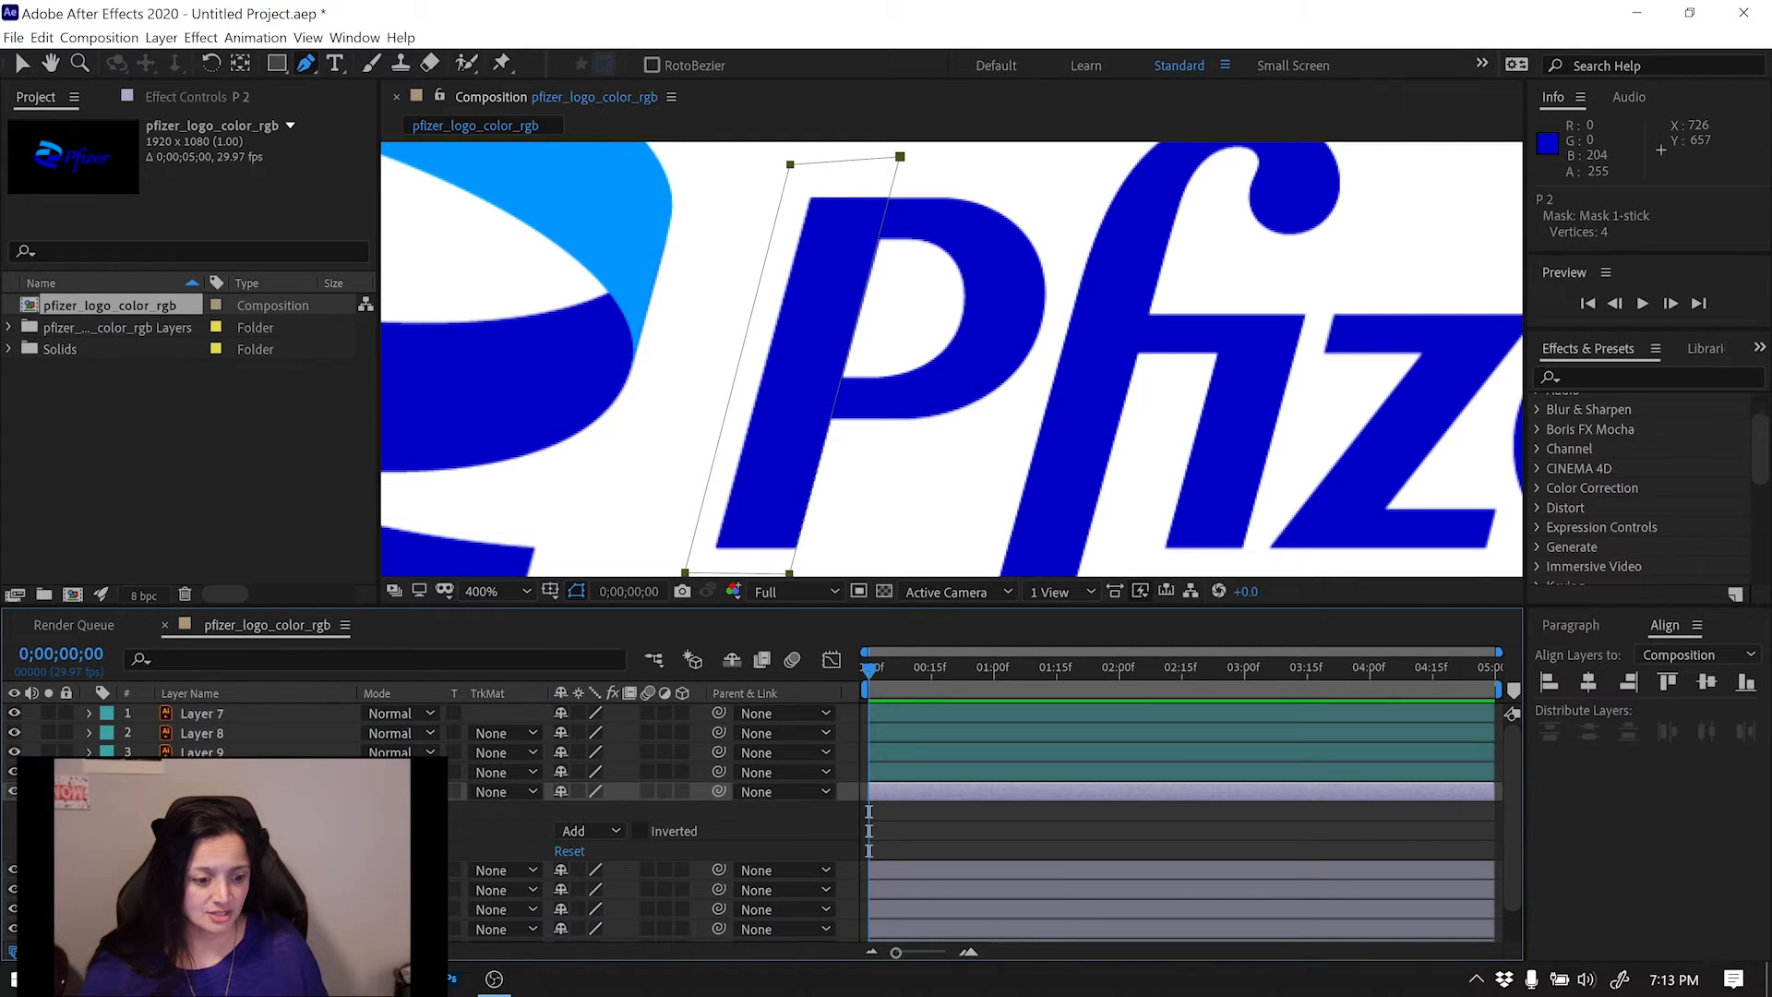
# Rename the duplicated P layer that holds the stem mask as P stick and collapse its properties.
pyautogui.click(202, 871)
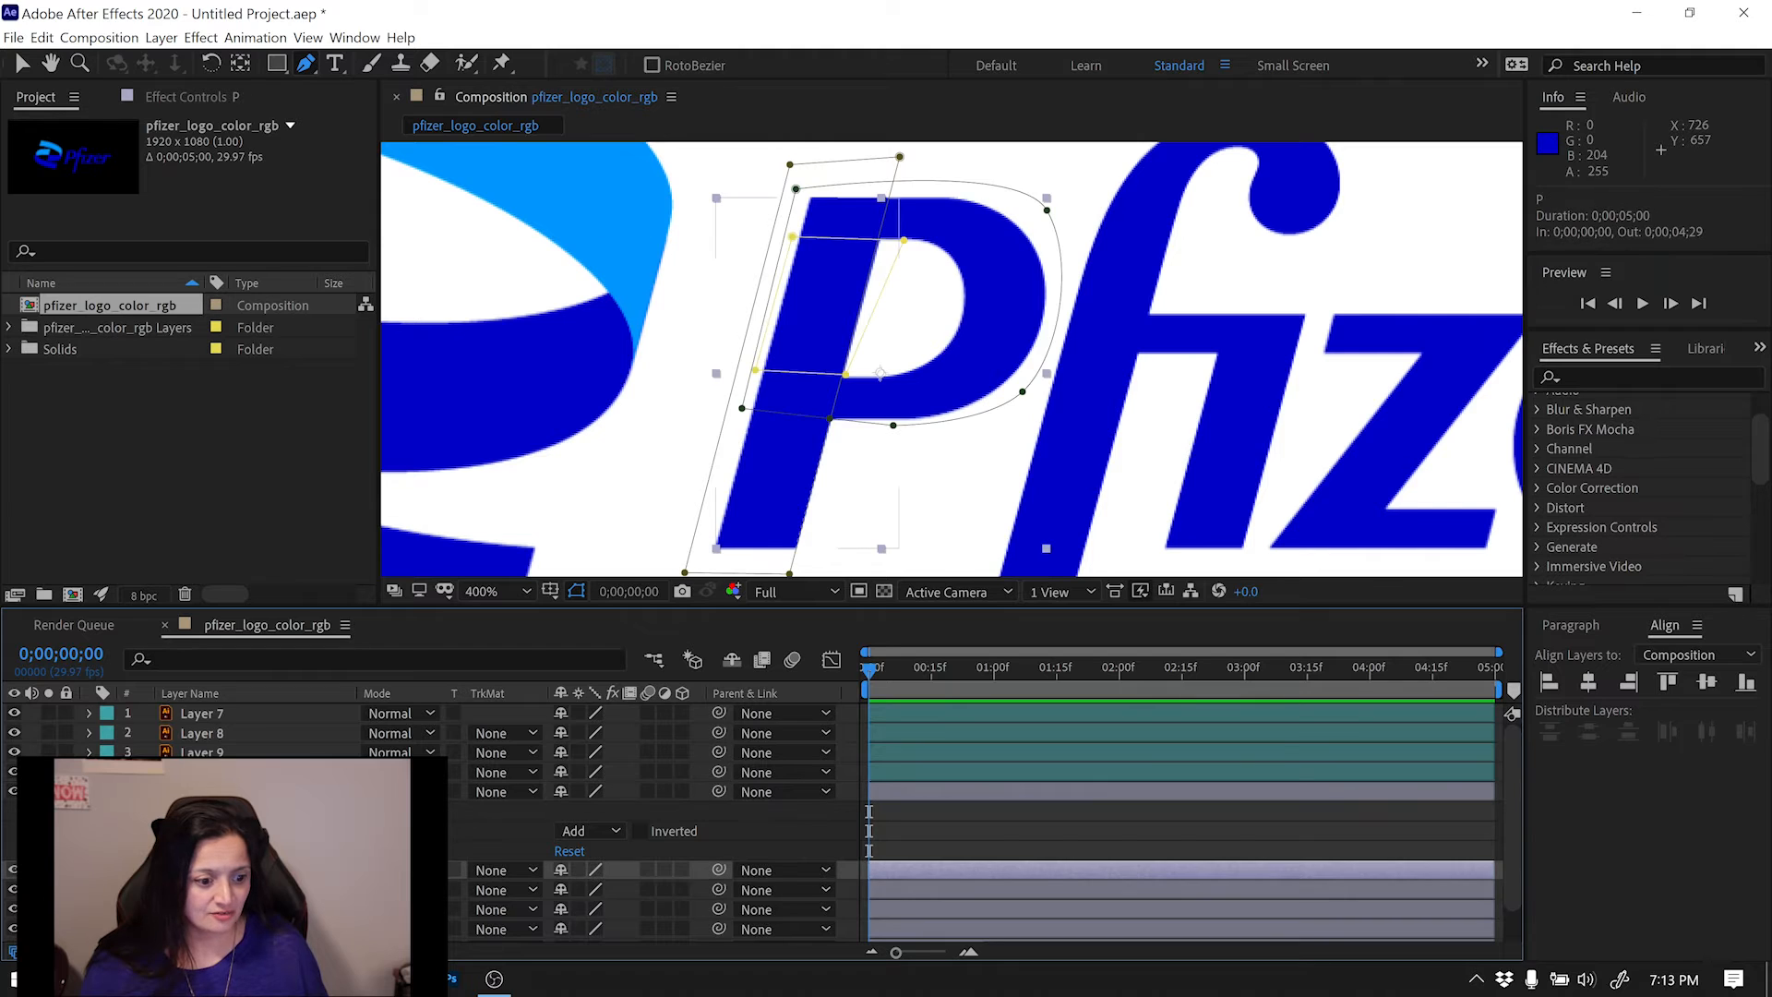
pyautogui.click(201, 792)
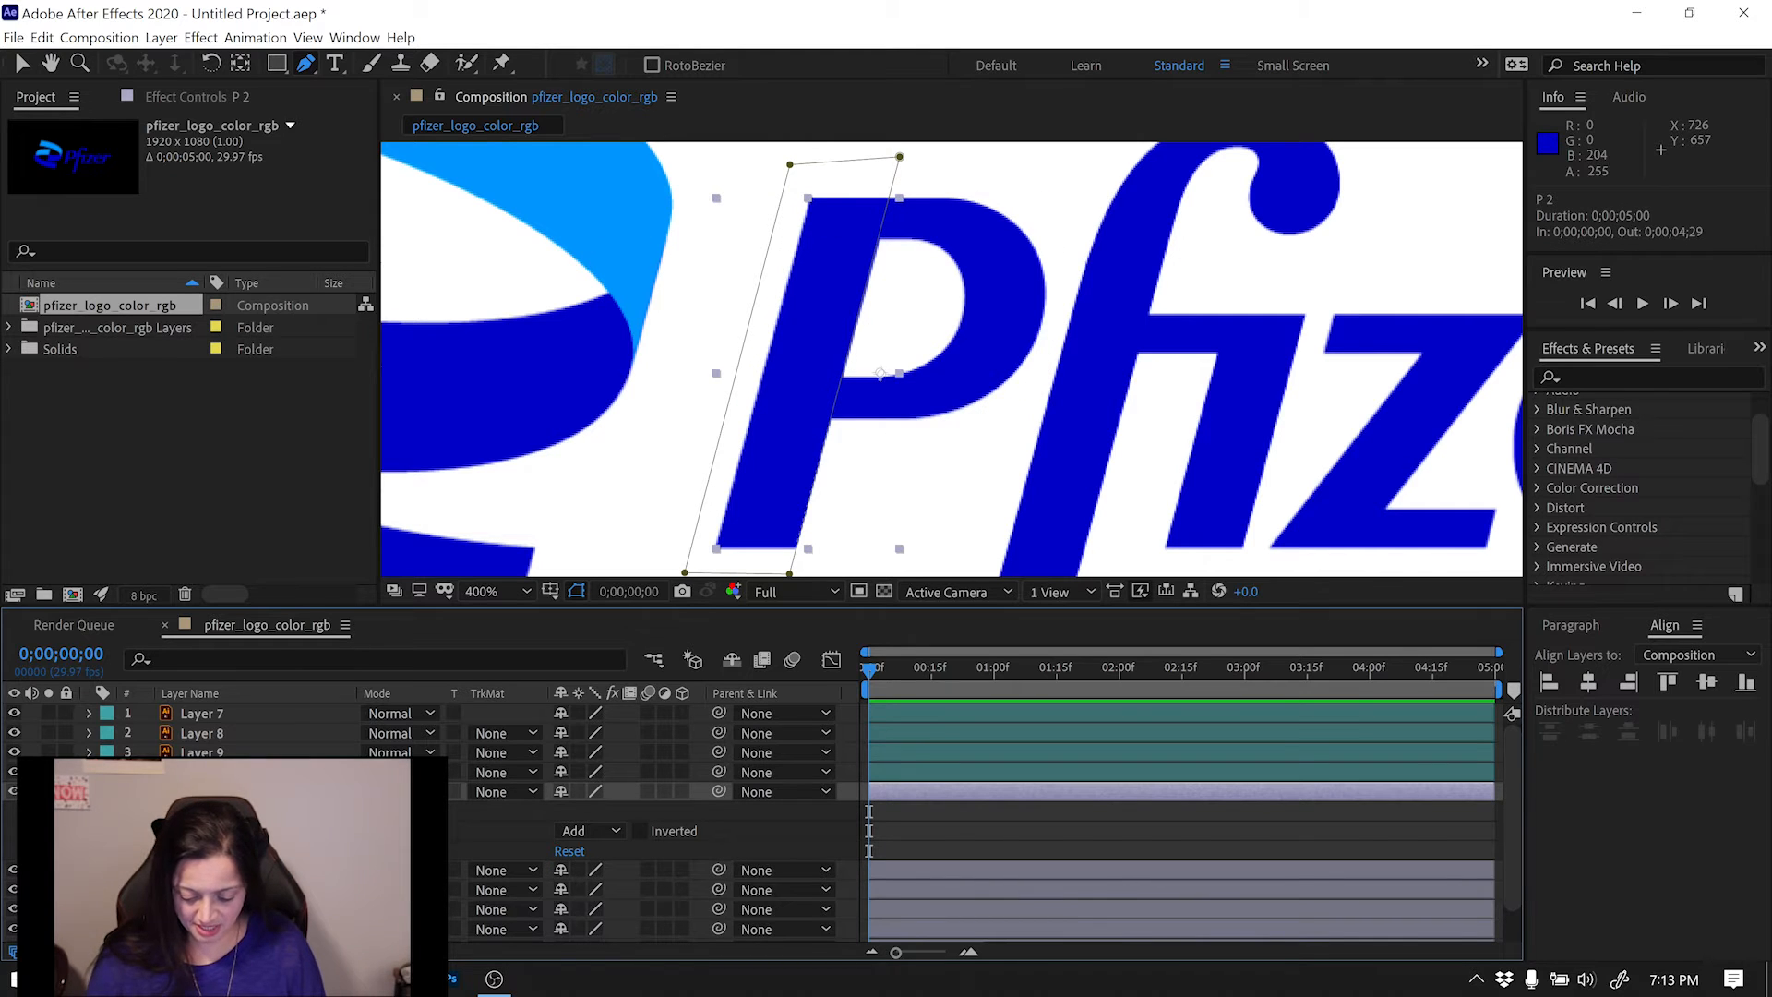
pyautogui.press('Return')
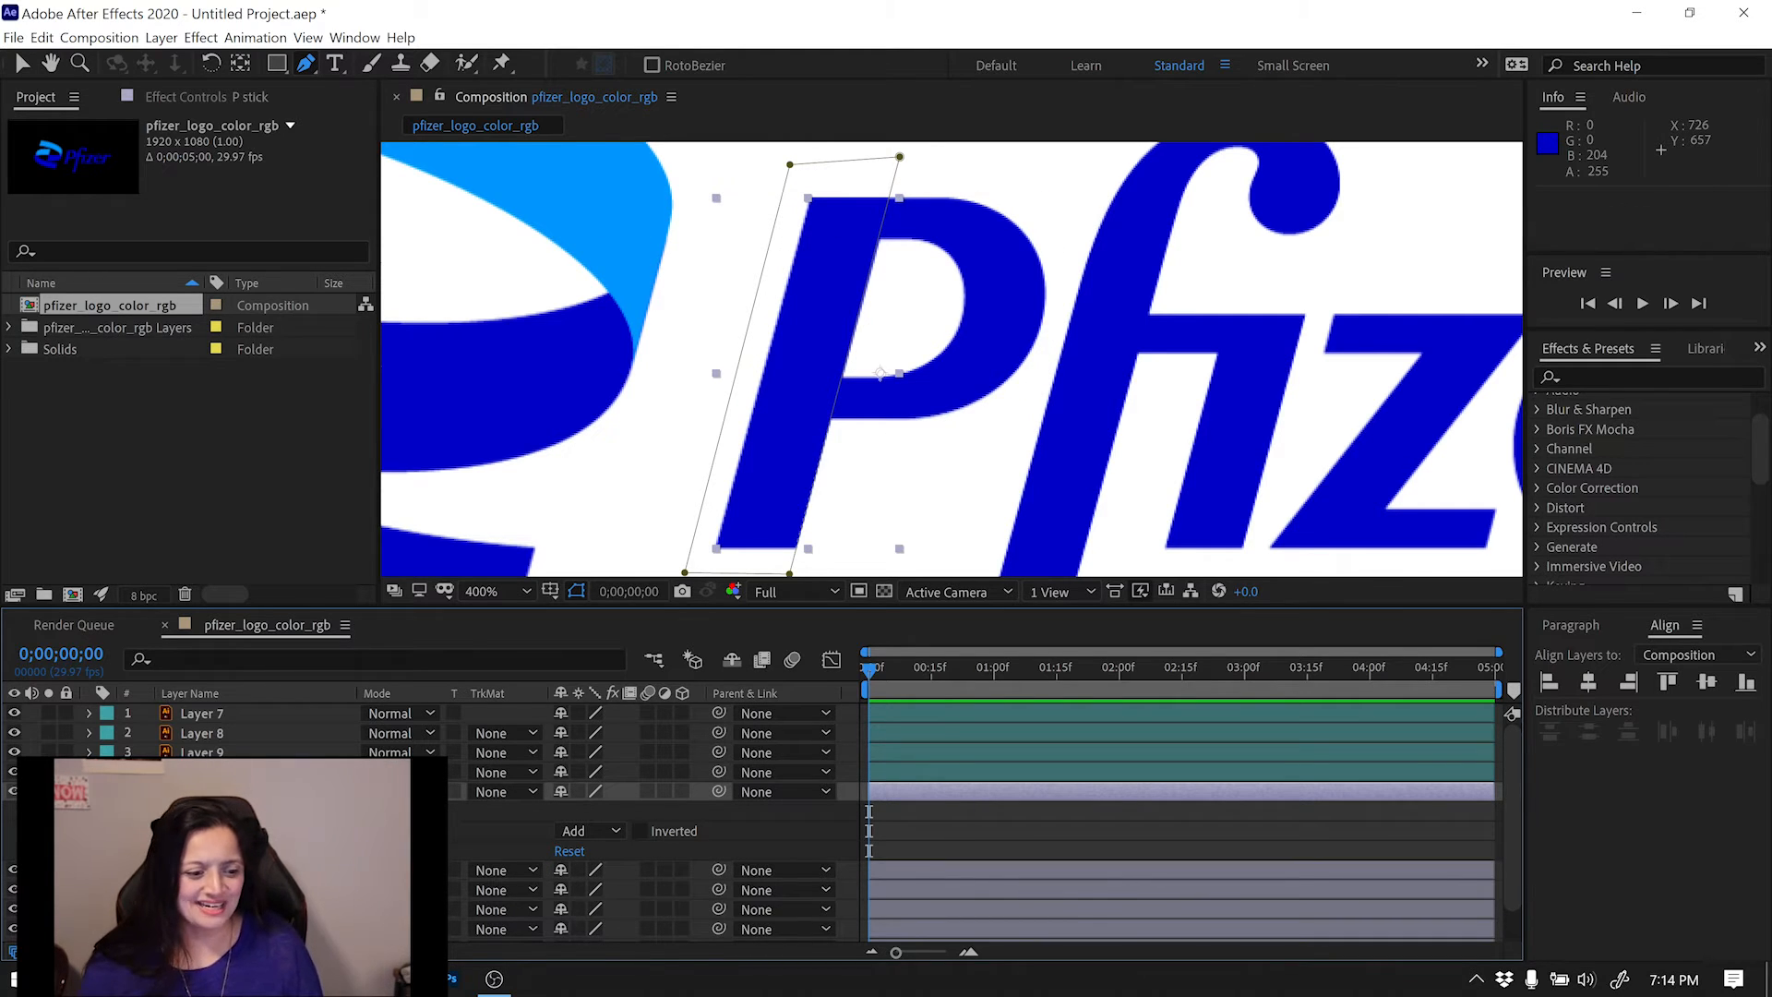
pyautogui.click(88, 792)
# Delete Mask 1 from the original P layer and set Mask 2's mode to Add.
pyautogui.click(194, 811)
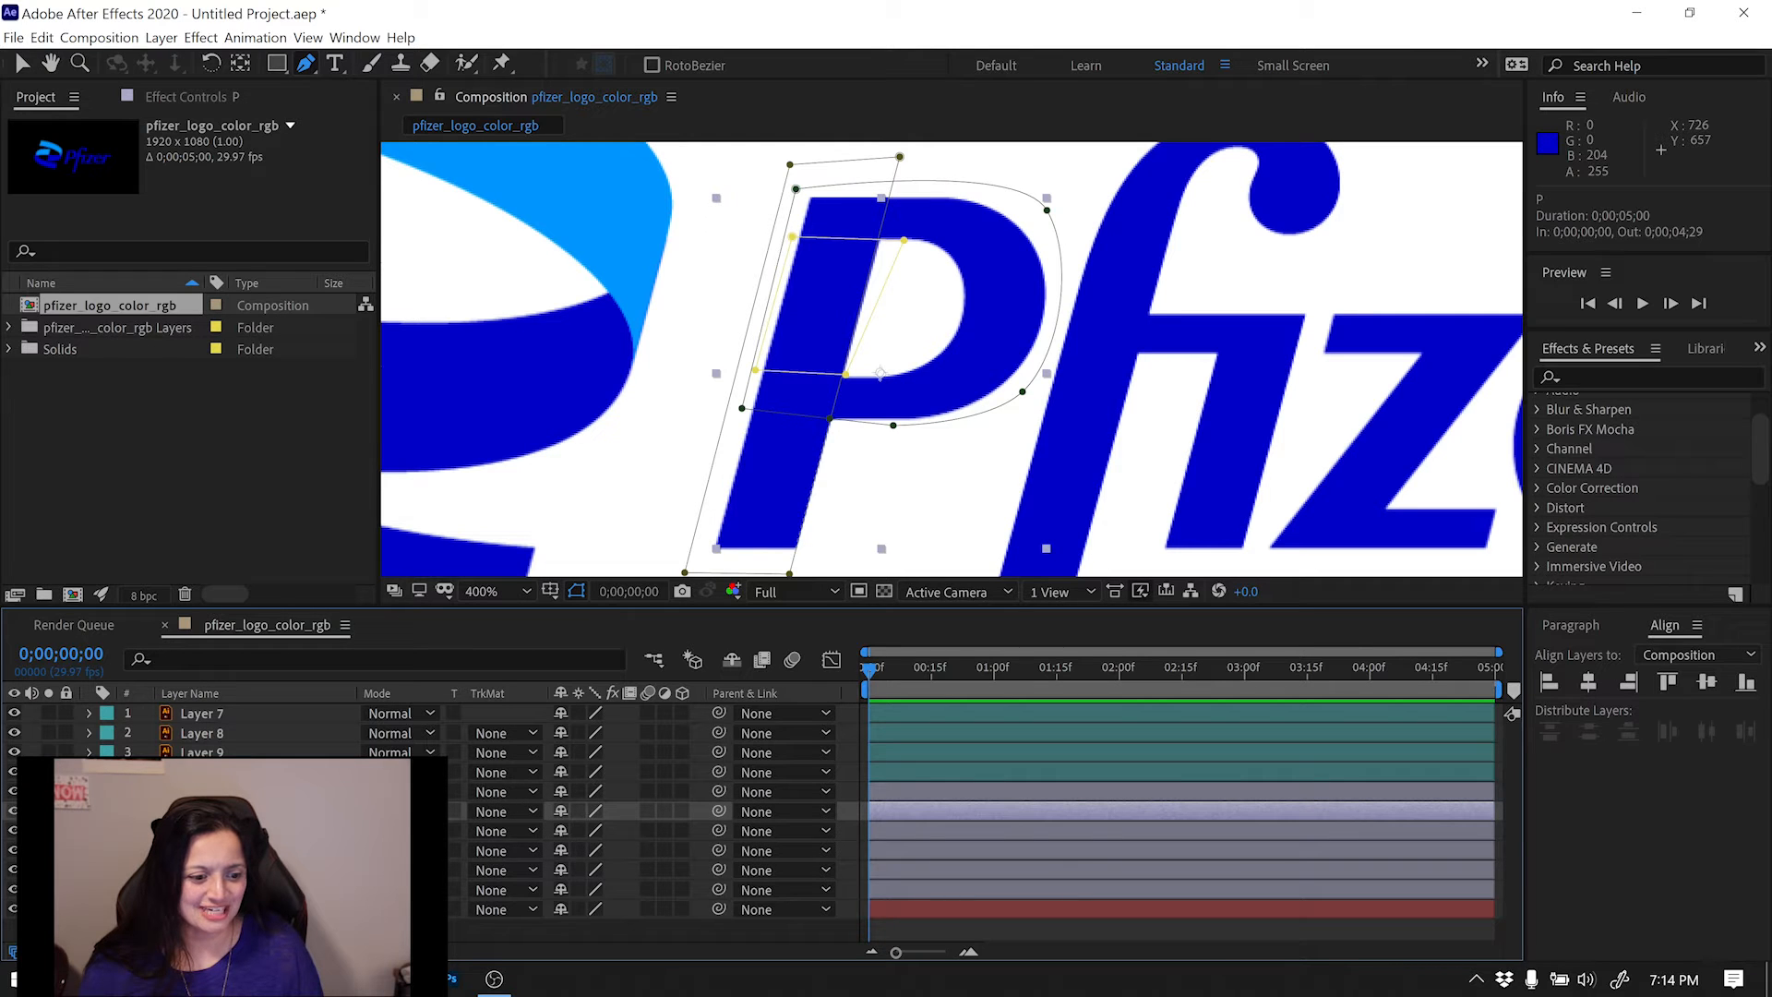
pyautogui.click(89, 811)
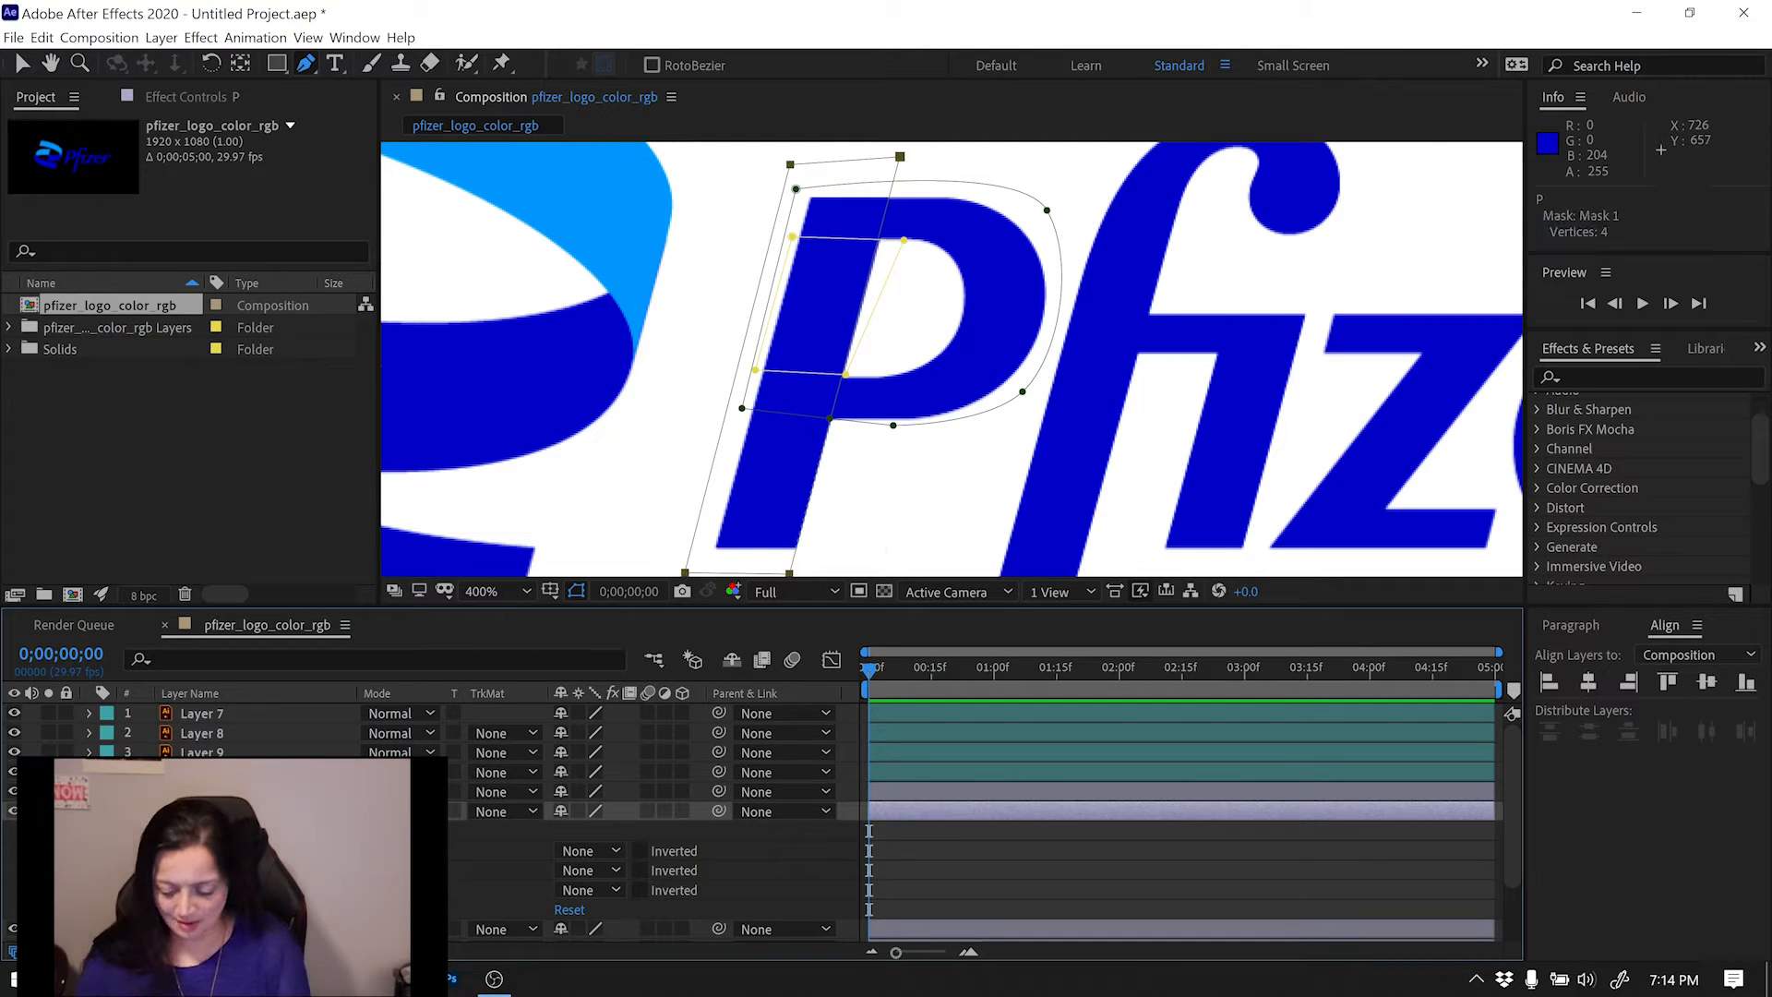
pyautogui.press('Delete')
pyautogui.click(189, 871)
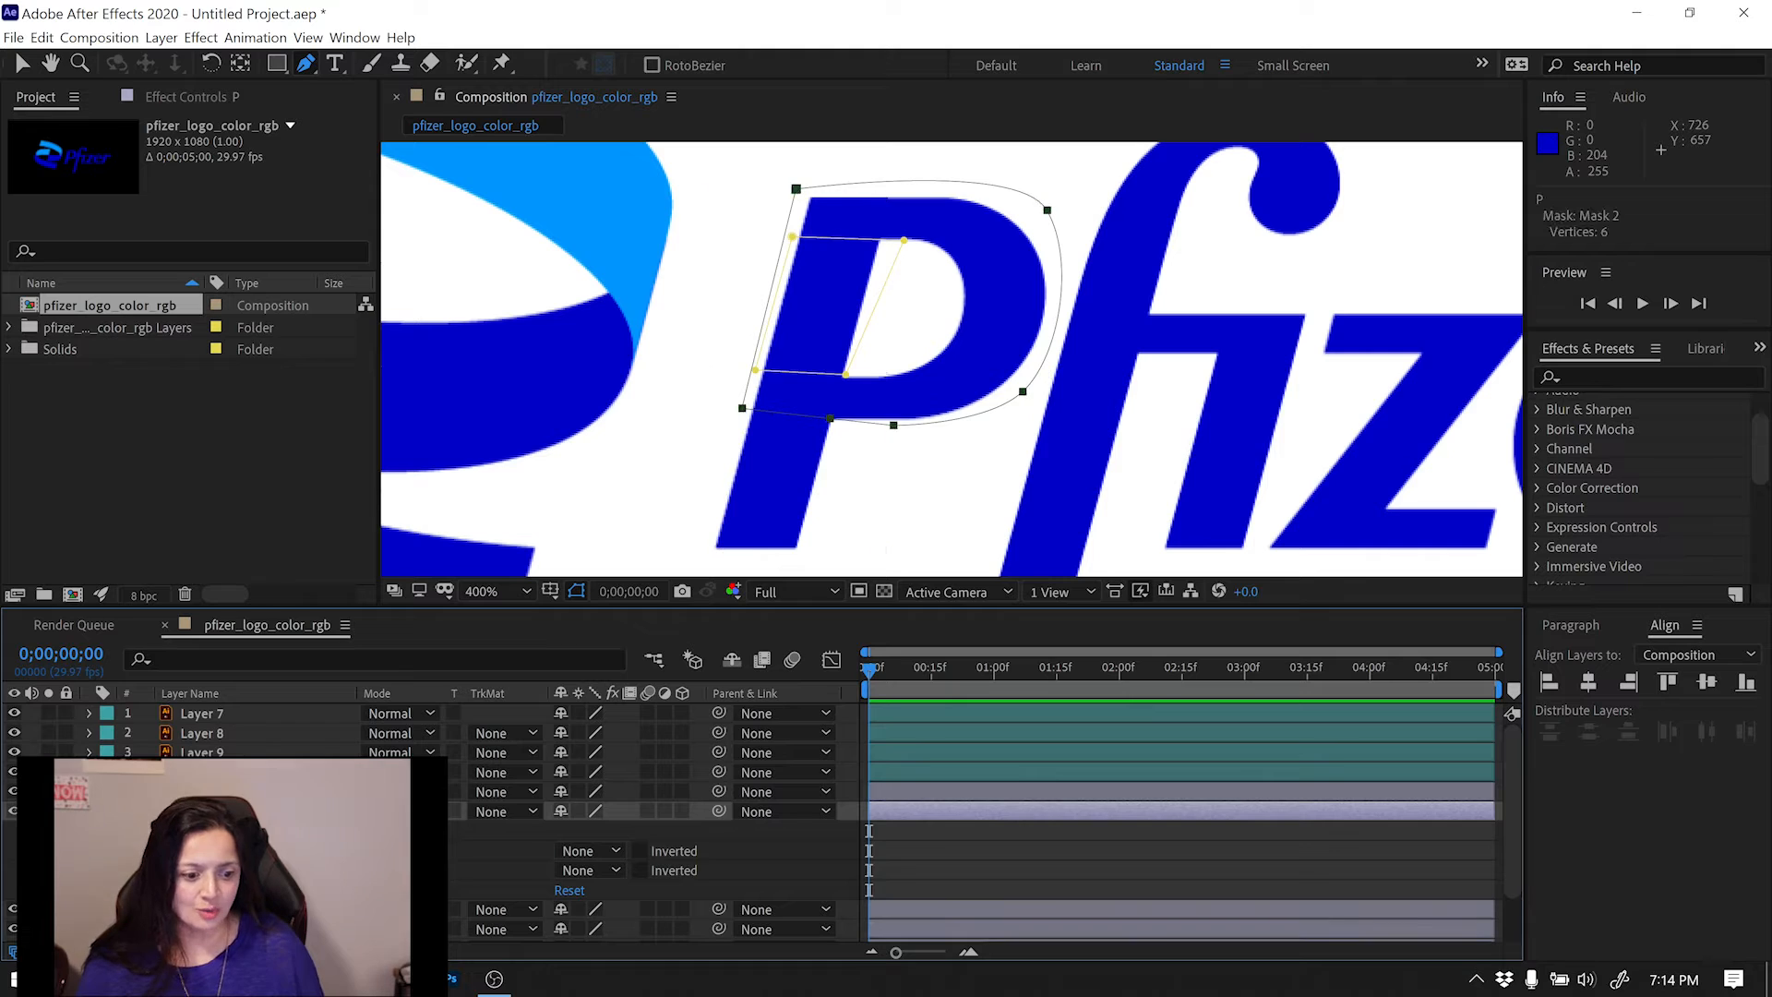
pyautogui.click(619, 847)
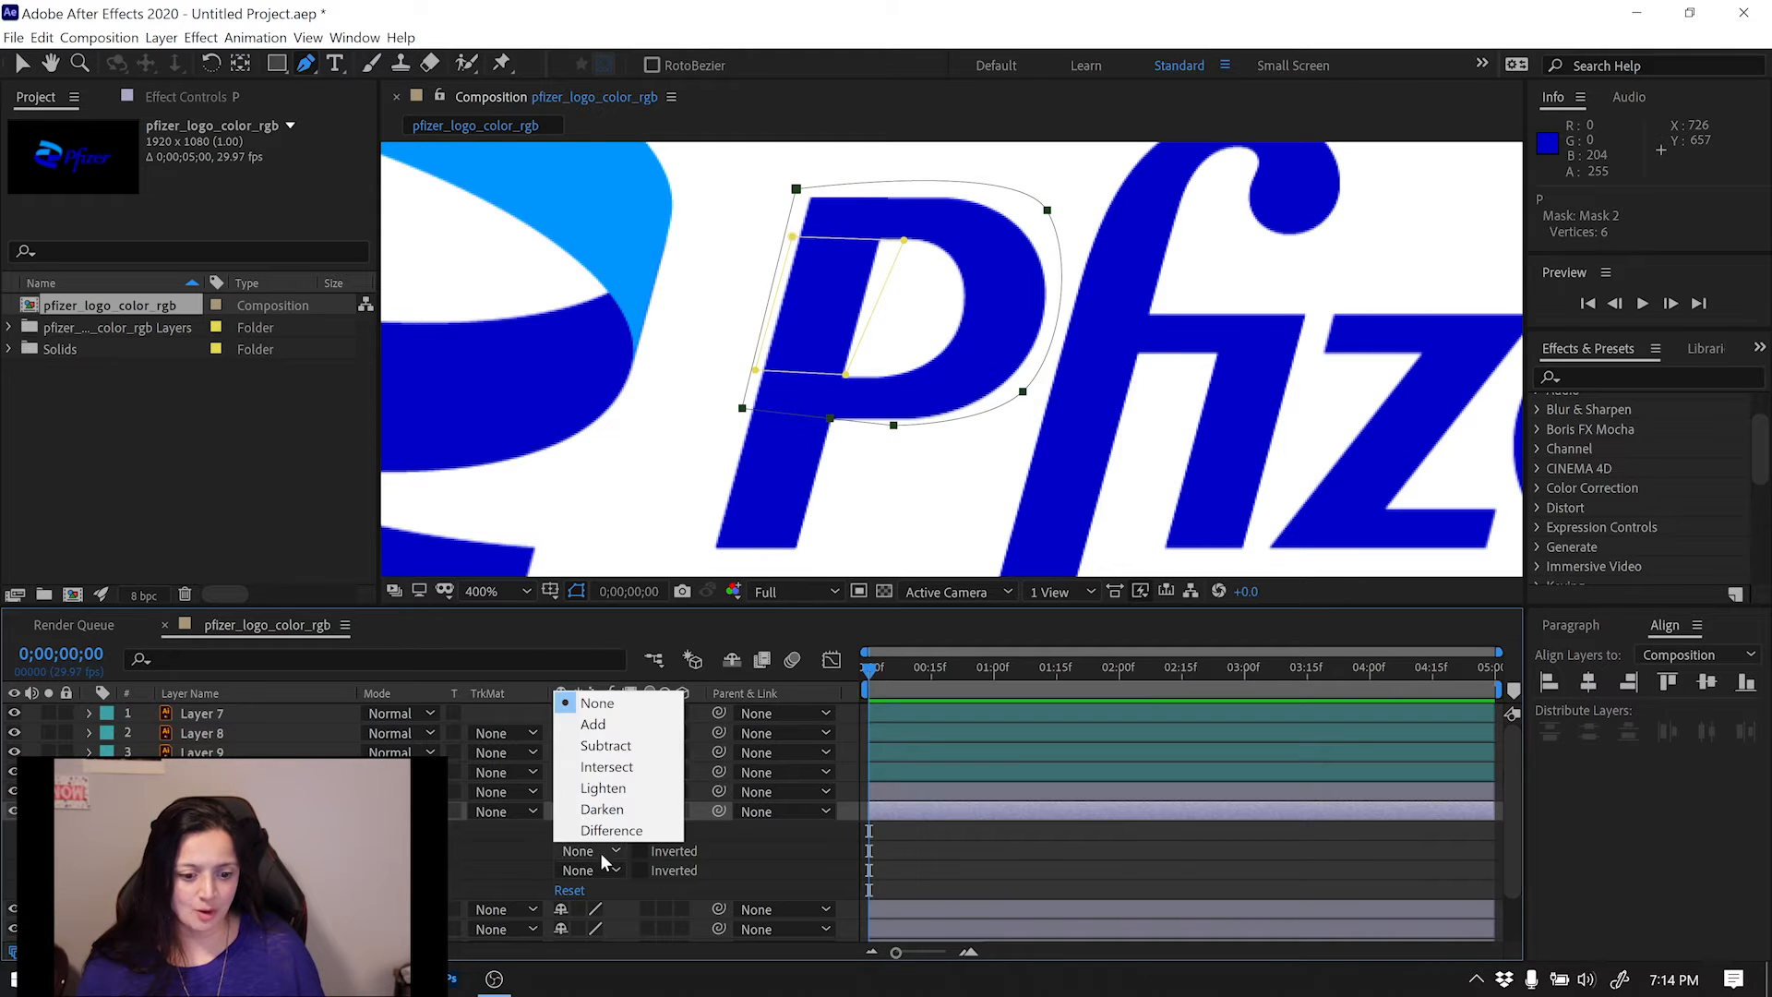
pyautogui.click(620, 729)
# Isolate the P layer with the white background, set Mask 3's mode to Subtract, and restore the view of all layers.
pyautogui.click(49, 811)
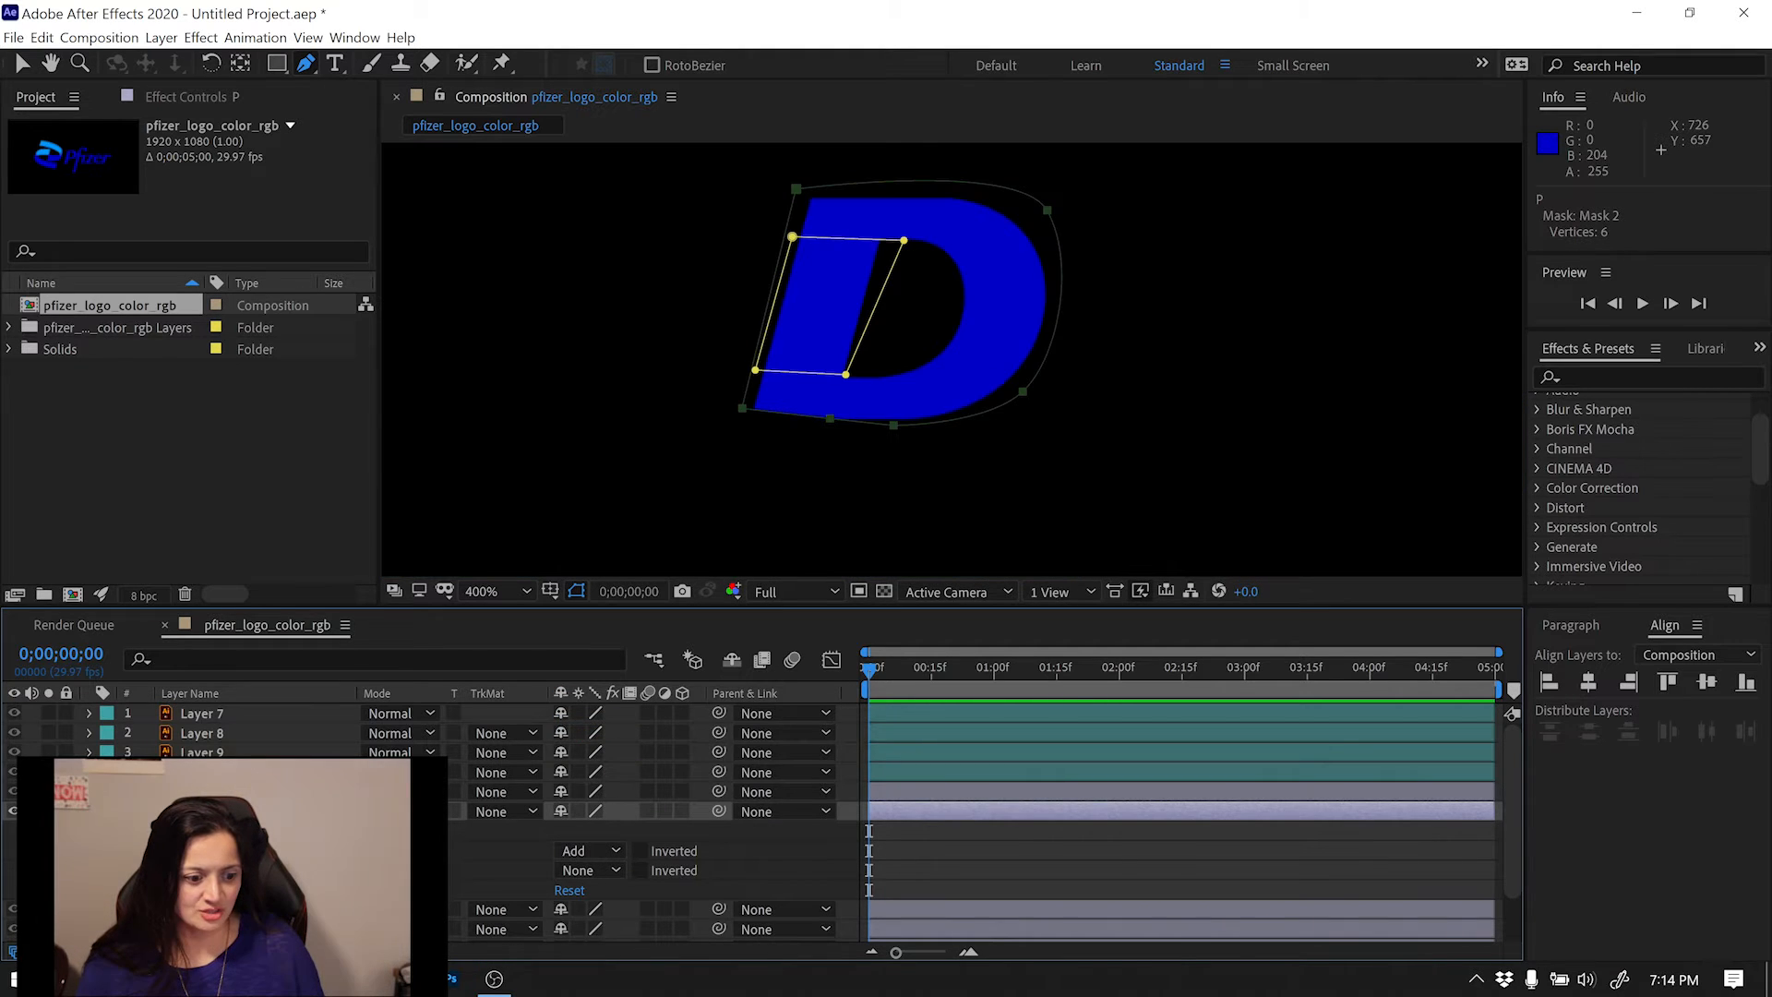
pyautogui.scroll(-1, 49, 812)
pyautogui.click(49, 931)
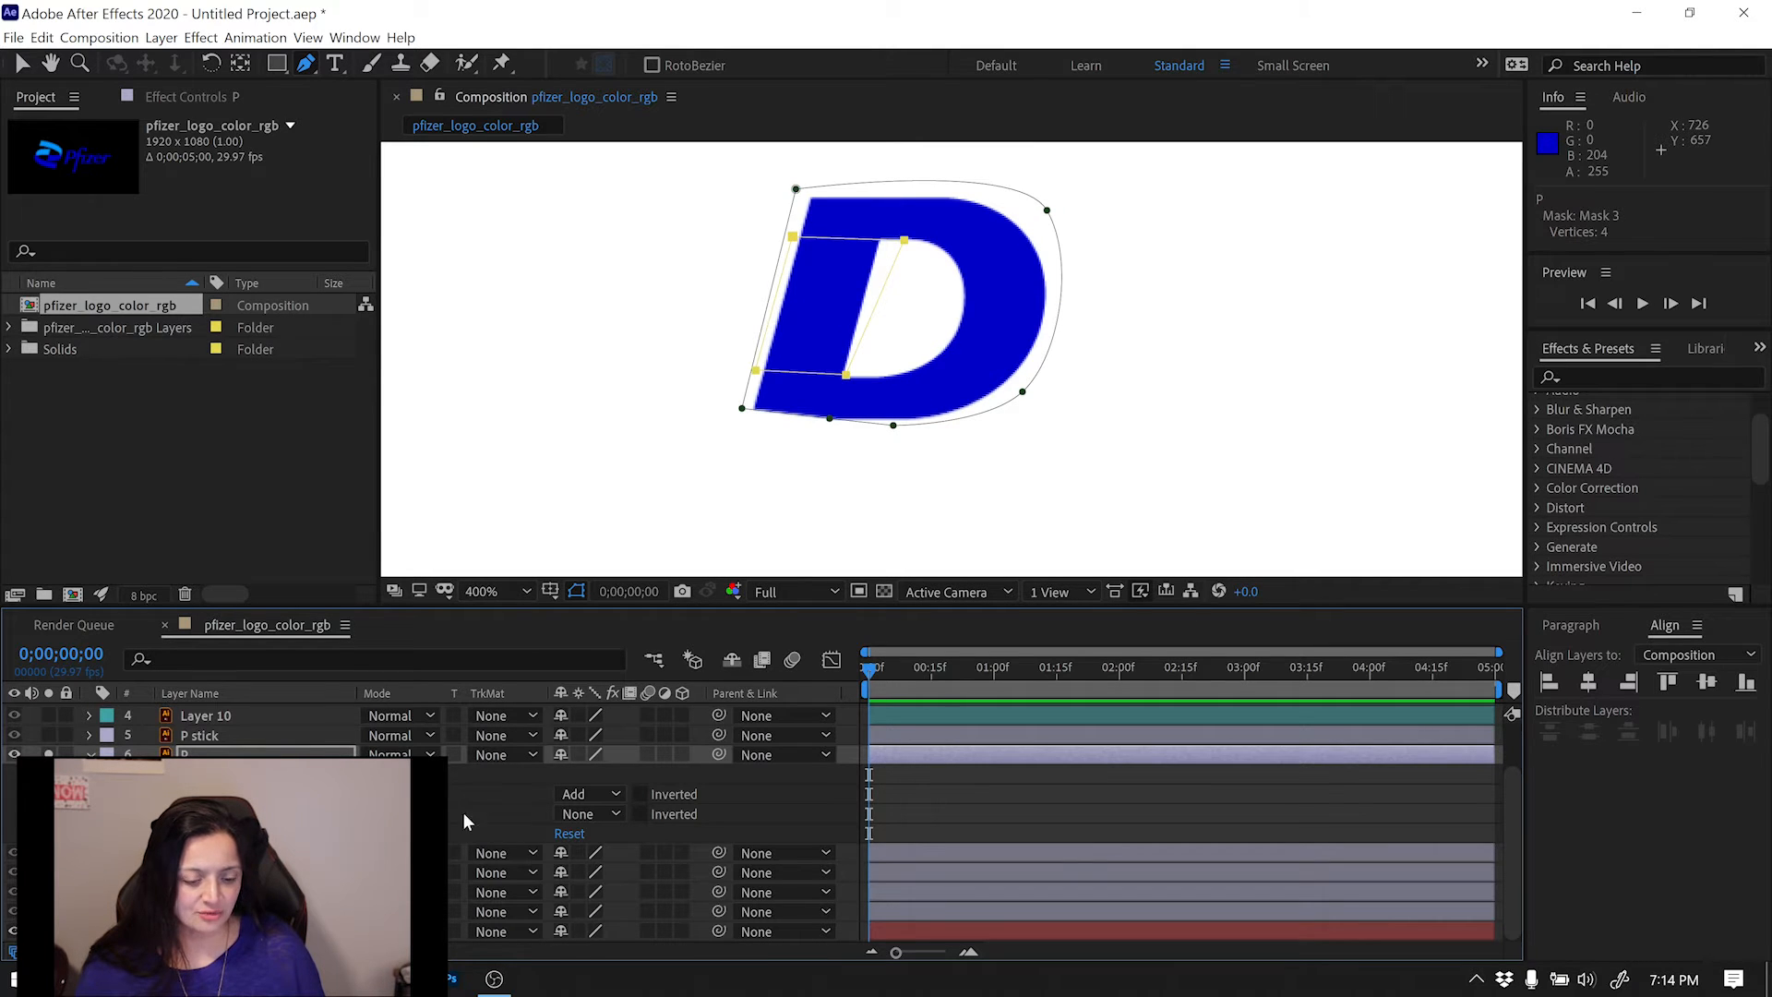
pyautogui.click(611, 815)
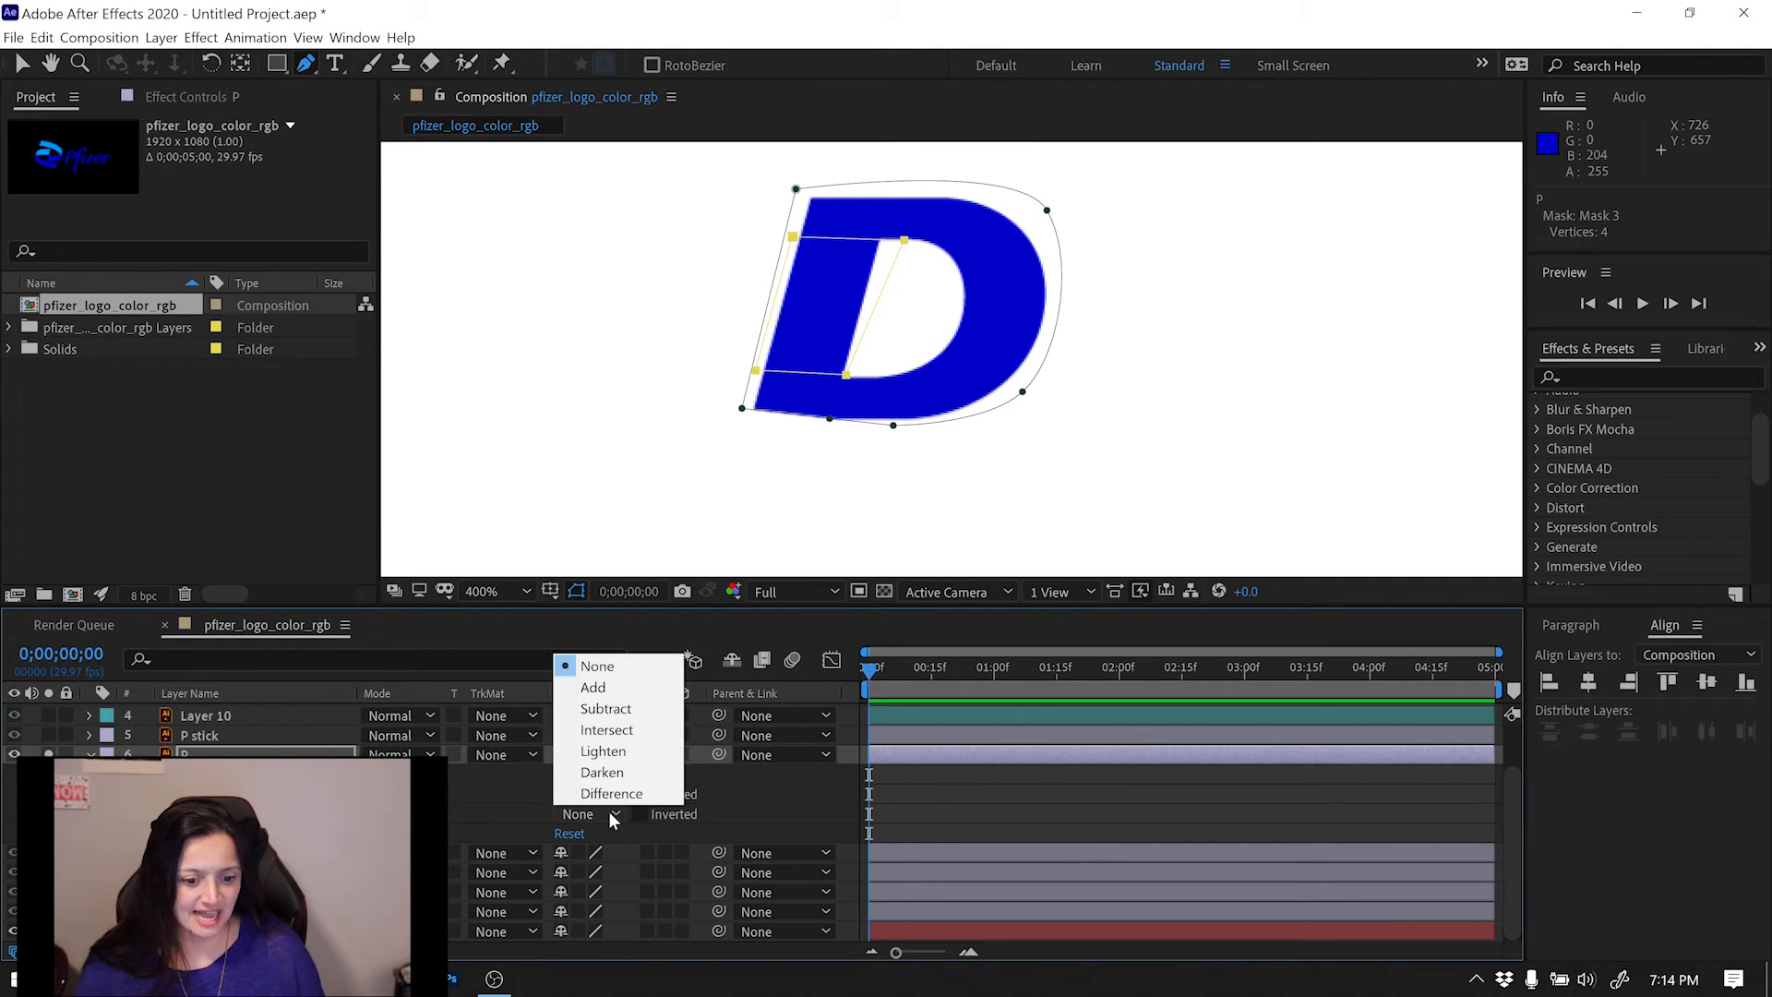
pyautogui.click(606, 709)
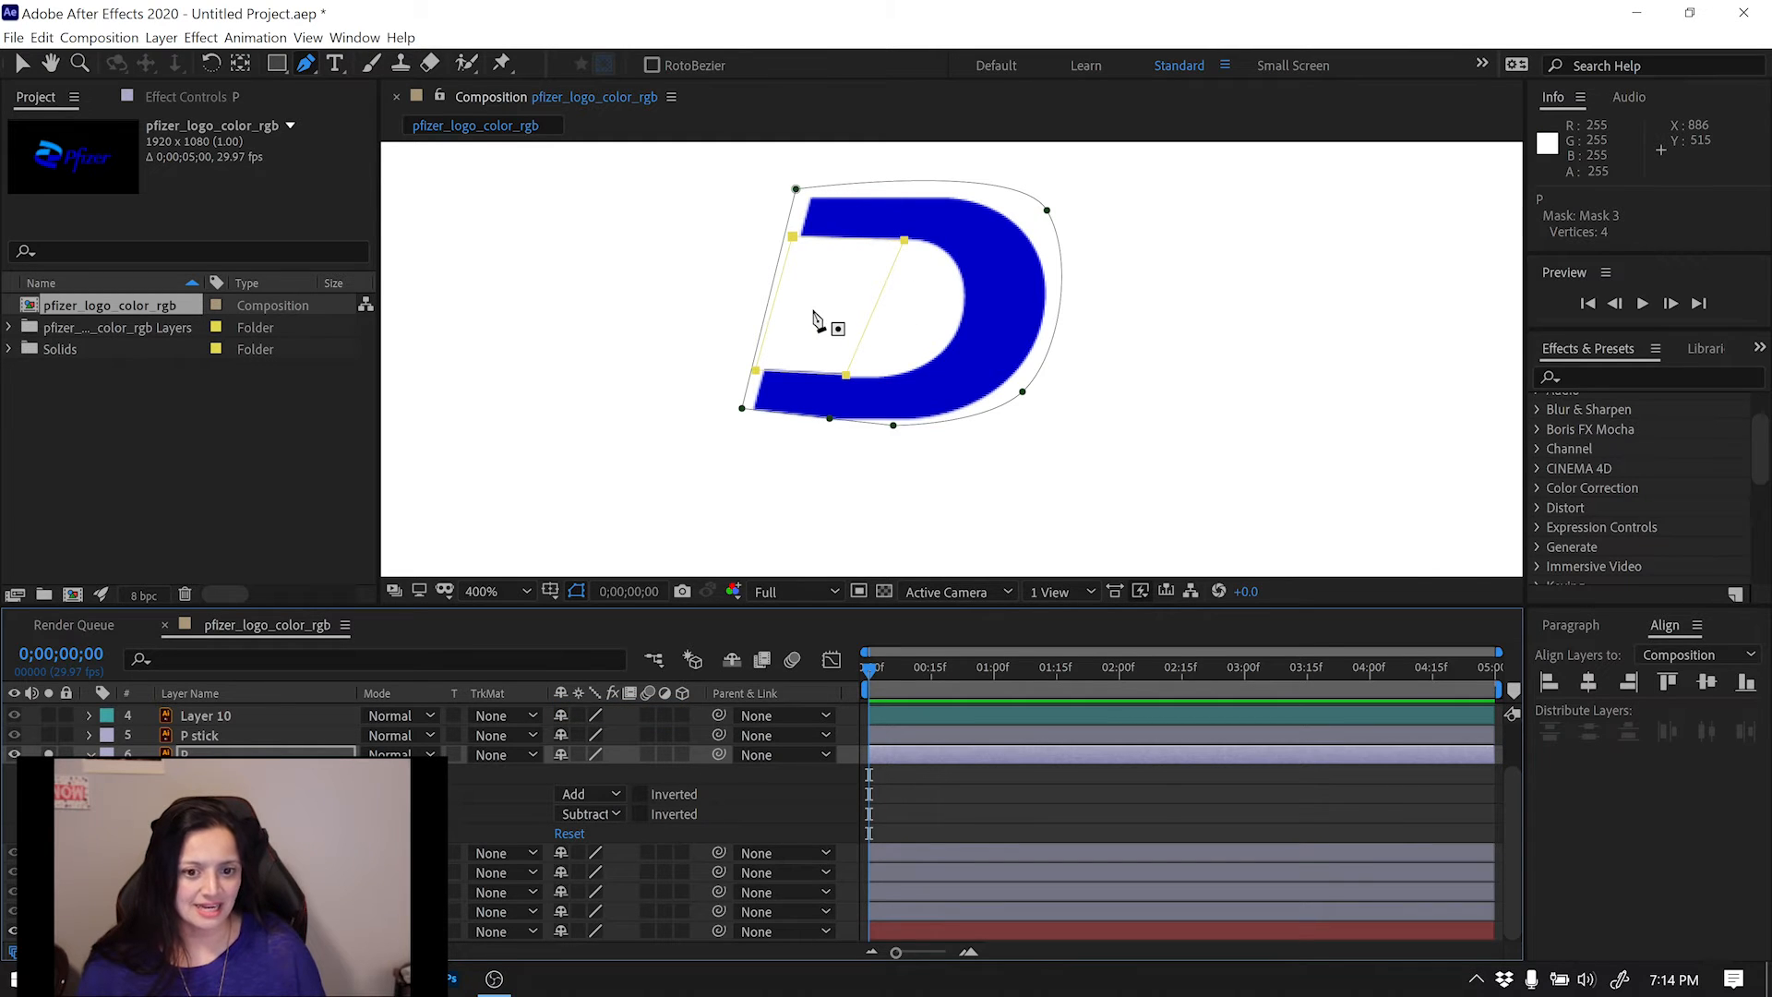
pyautogui.click(48, 754)
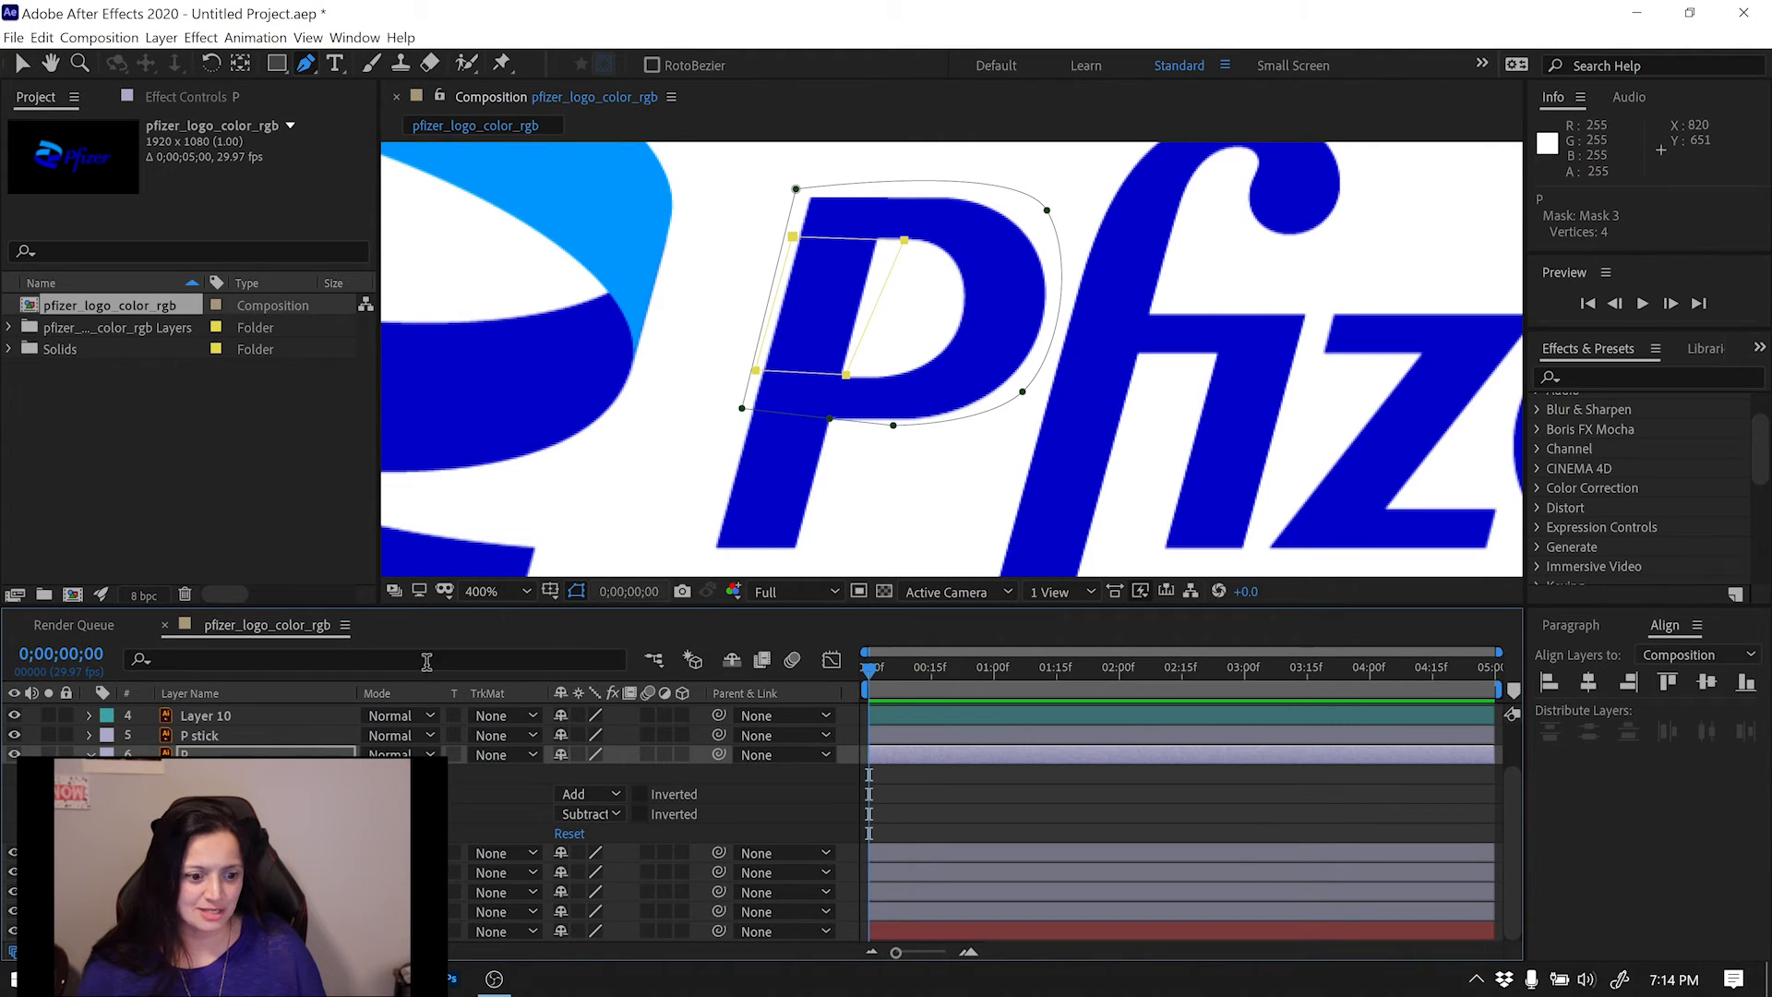
# Rename the P layer that holds the bowl masks as P semi and collapse its properties.
pyautogui.click(186, 755)
pyautogui.press('Return')
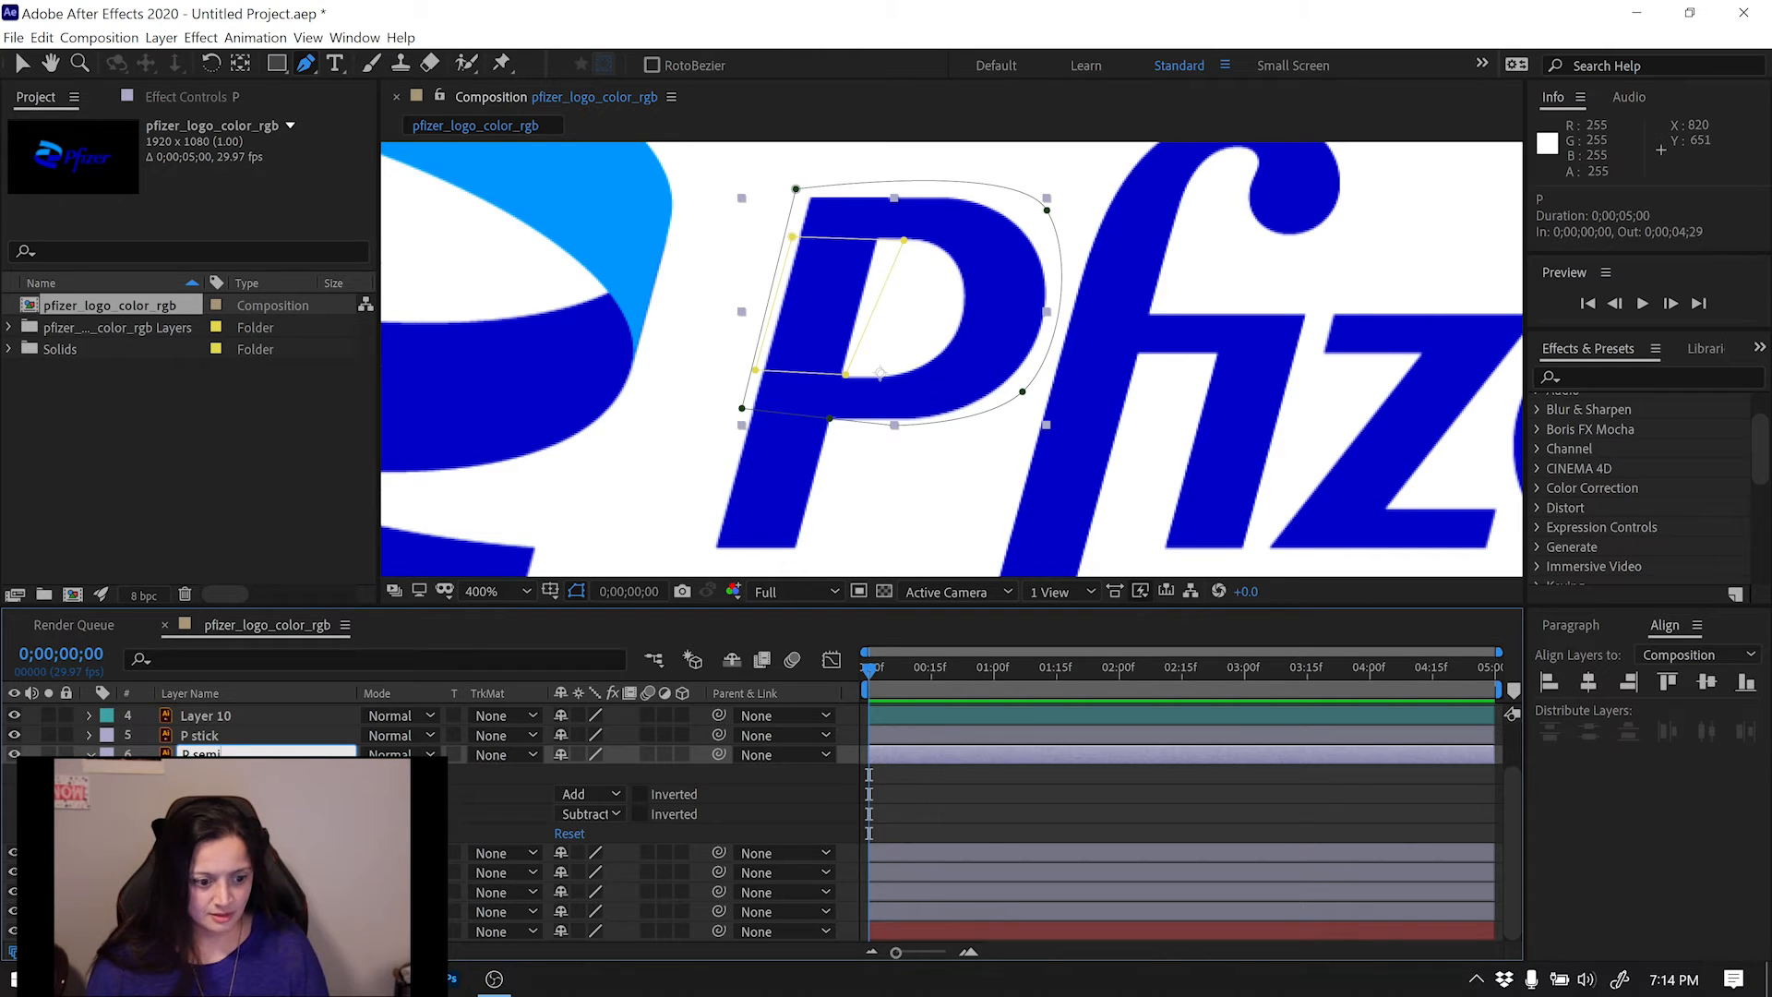
pyautogui.write('P semi')
pyautogui.press('Return')
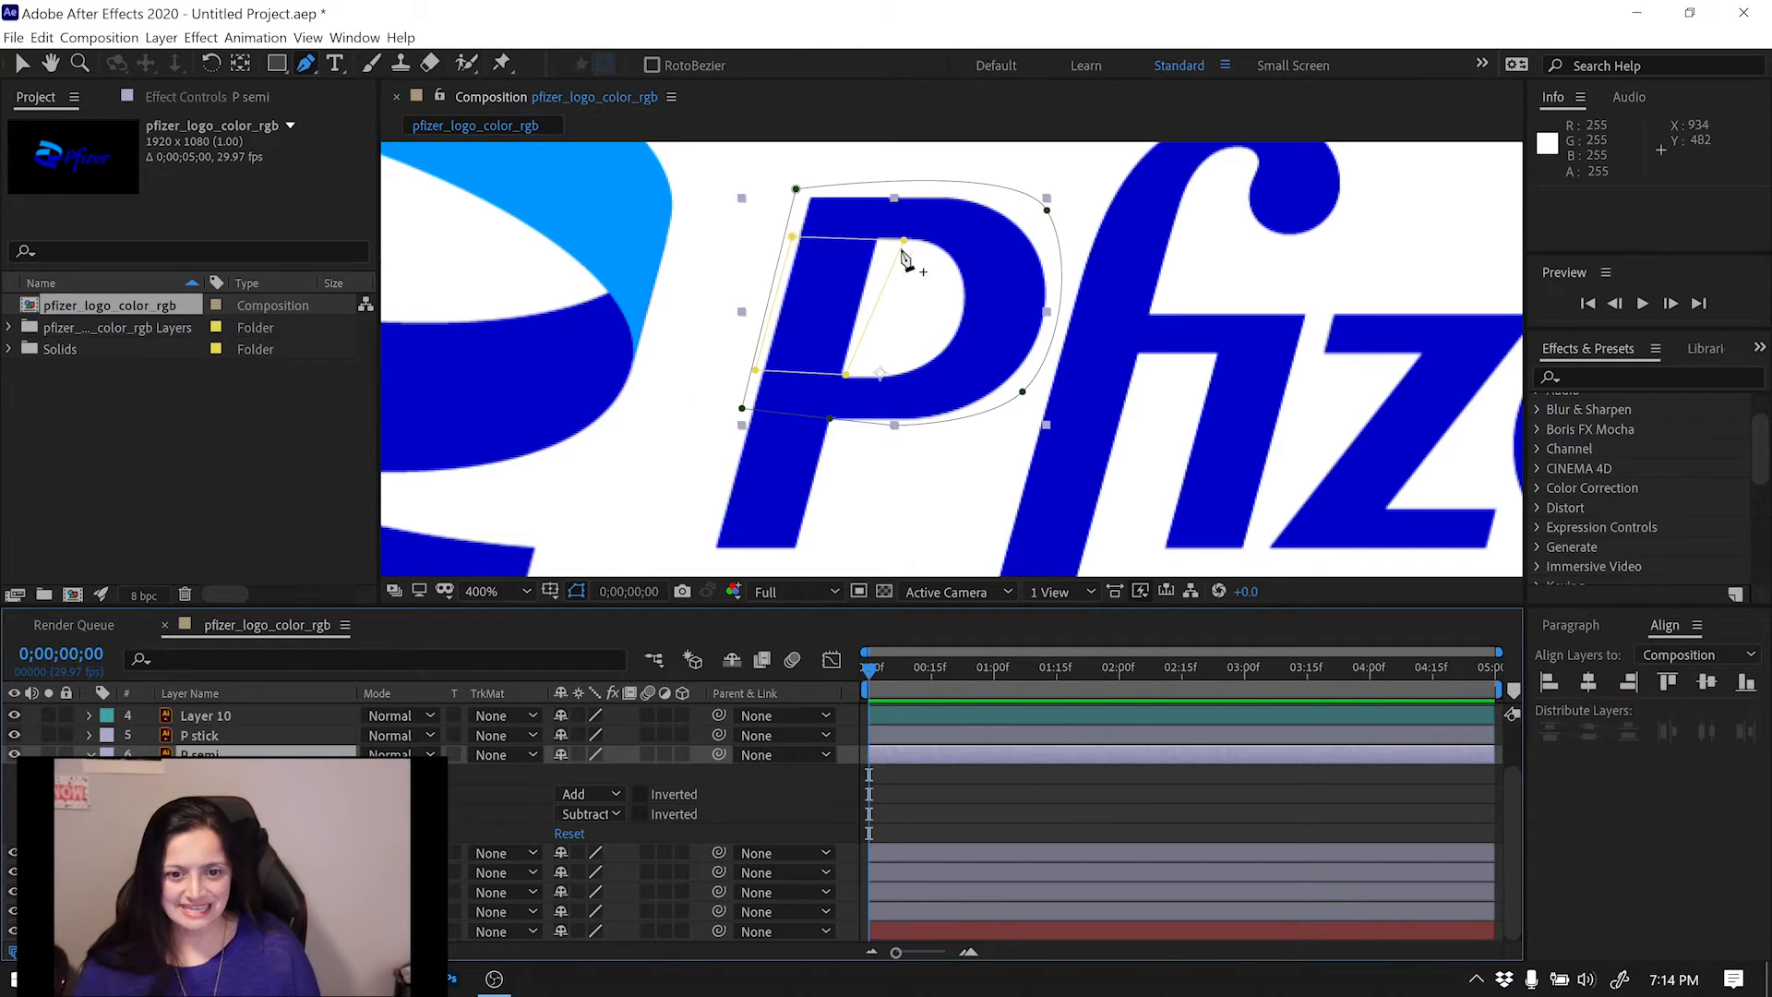
pyautogui.click(199, 736)
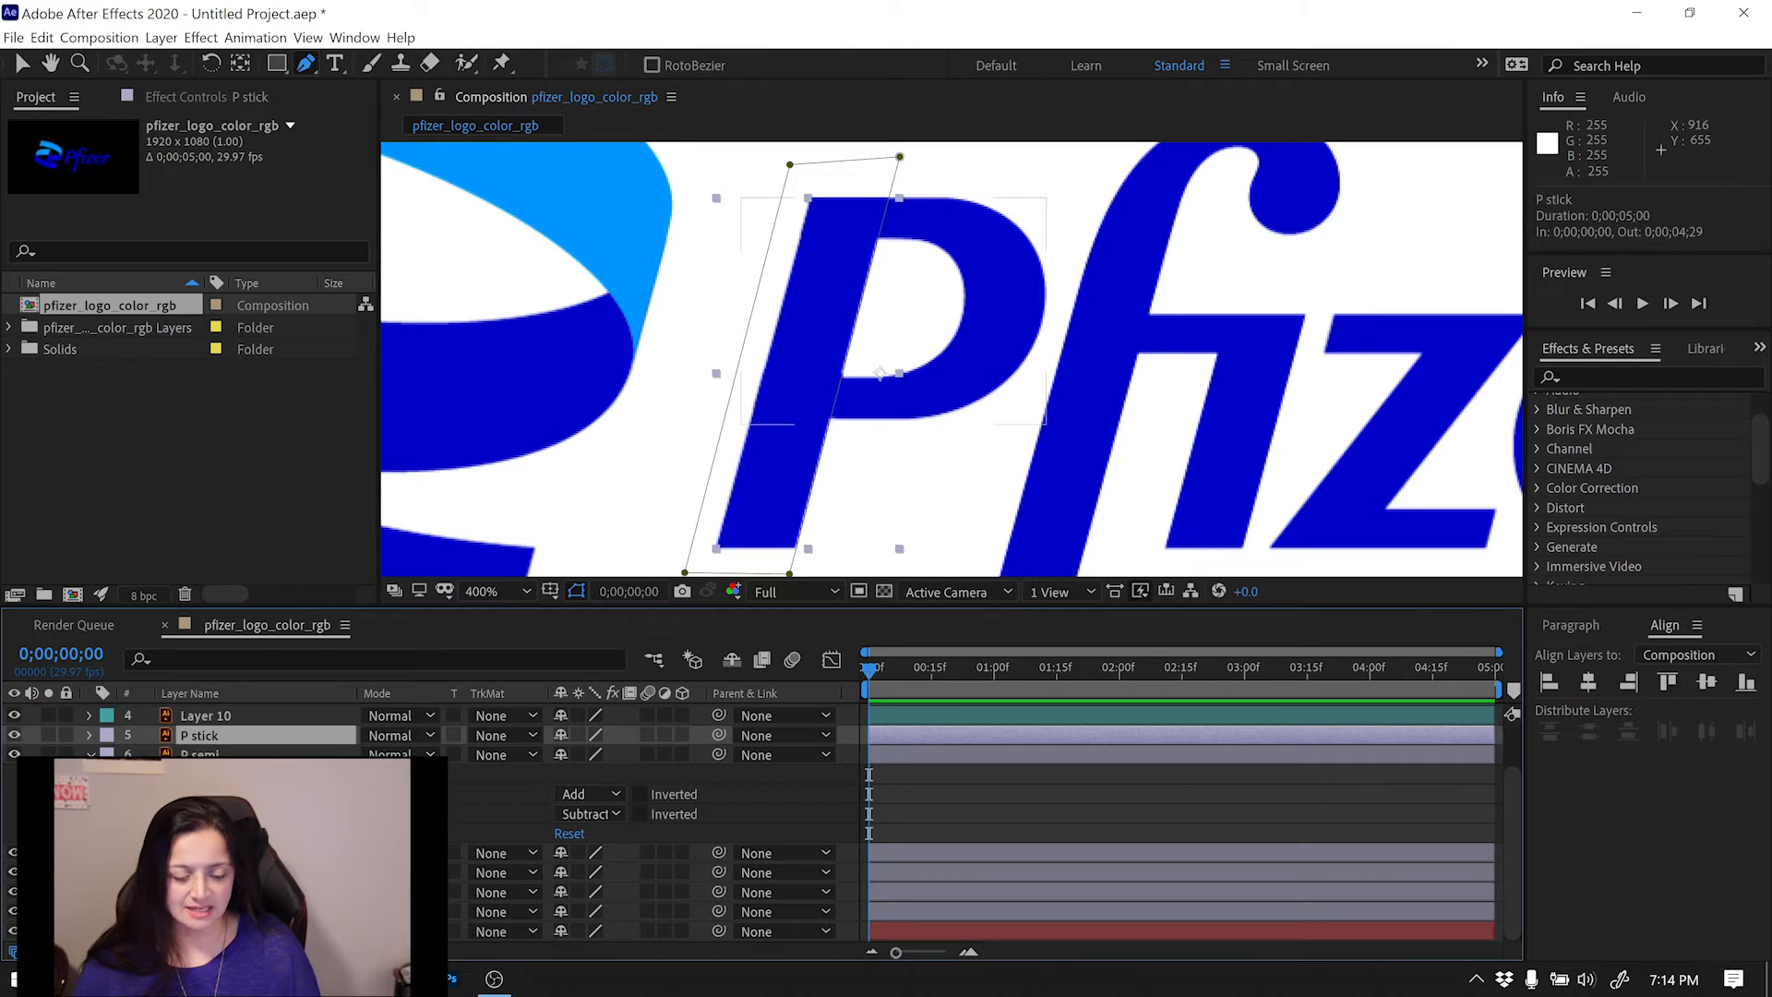
pyautogui.click(89, 755)
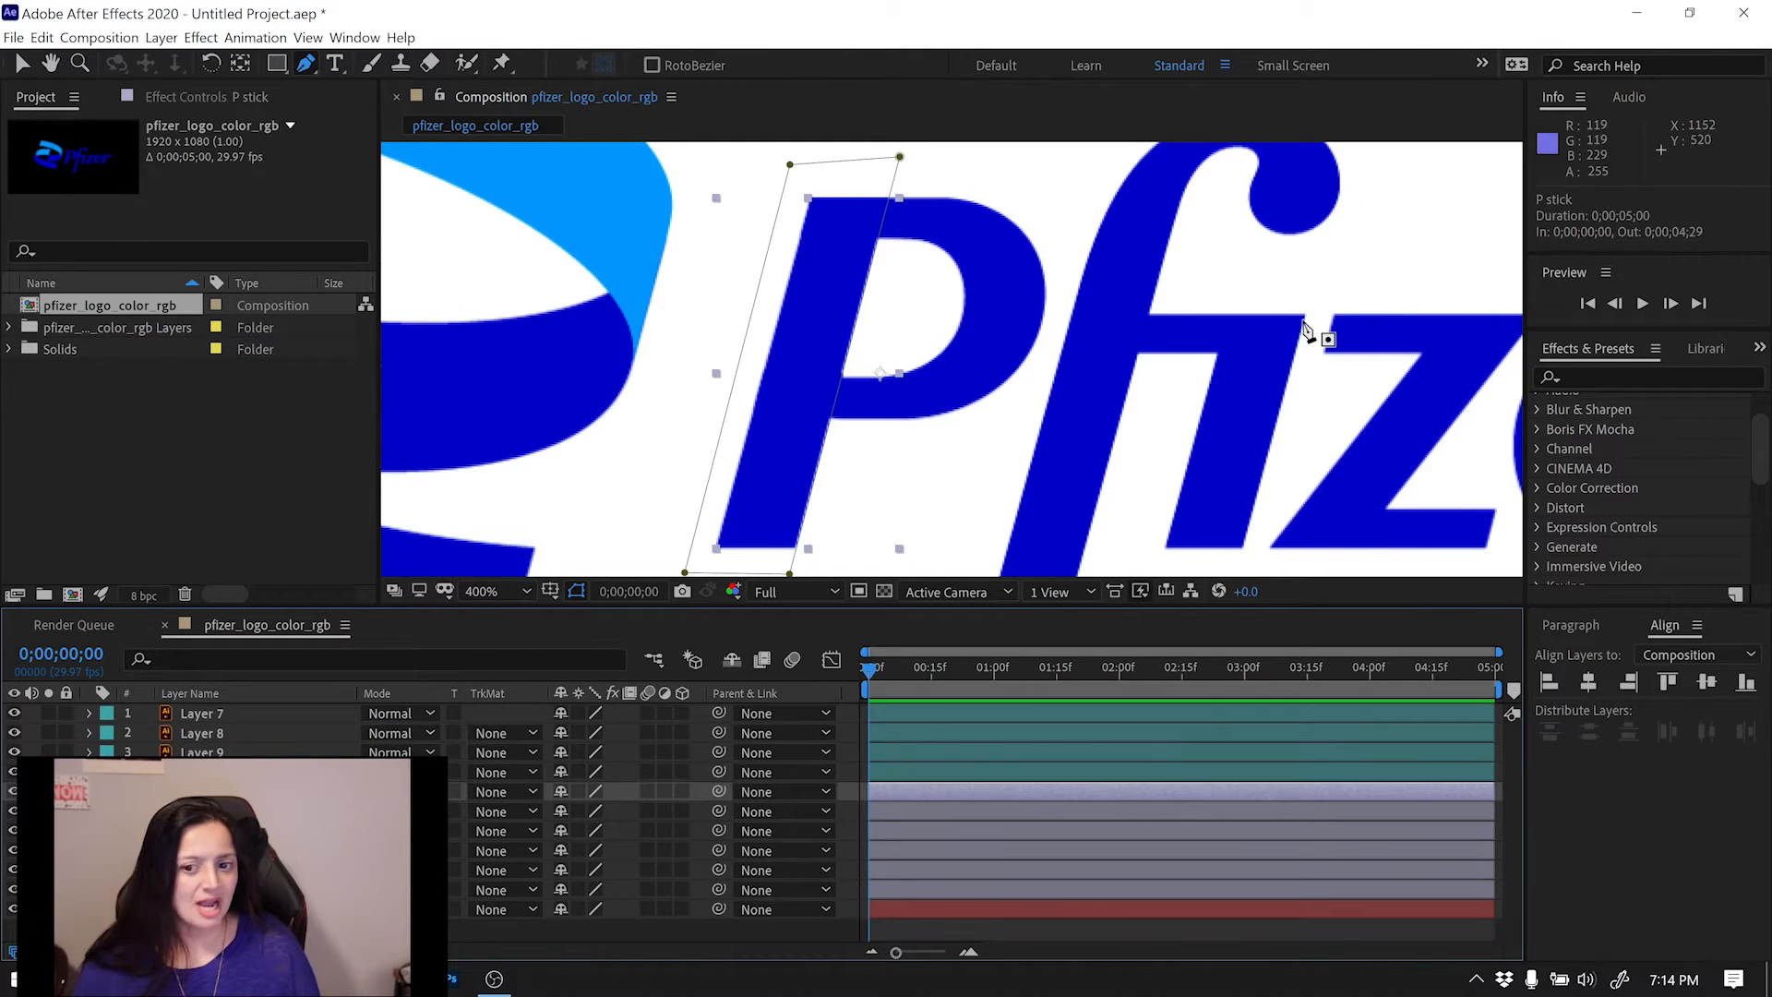
pyautogui.scroll(3, 1190, 369)
pyautogui.hscroll(2, 1191, 369)
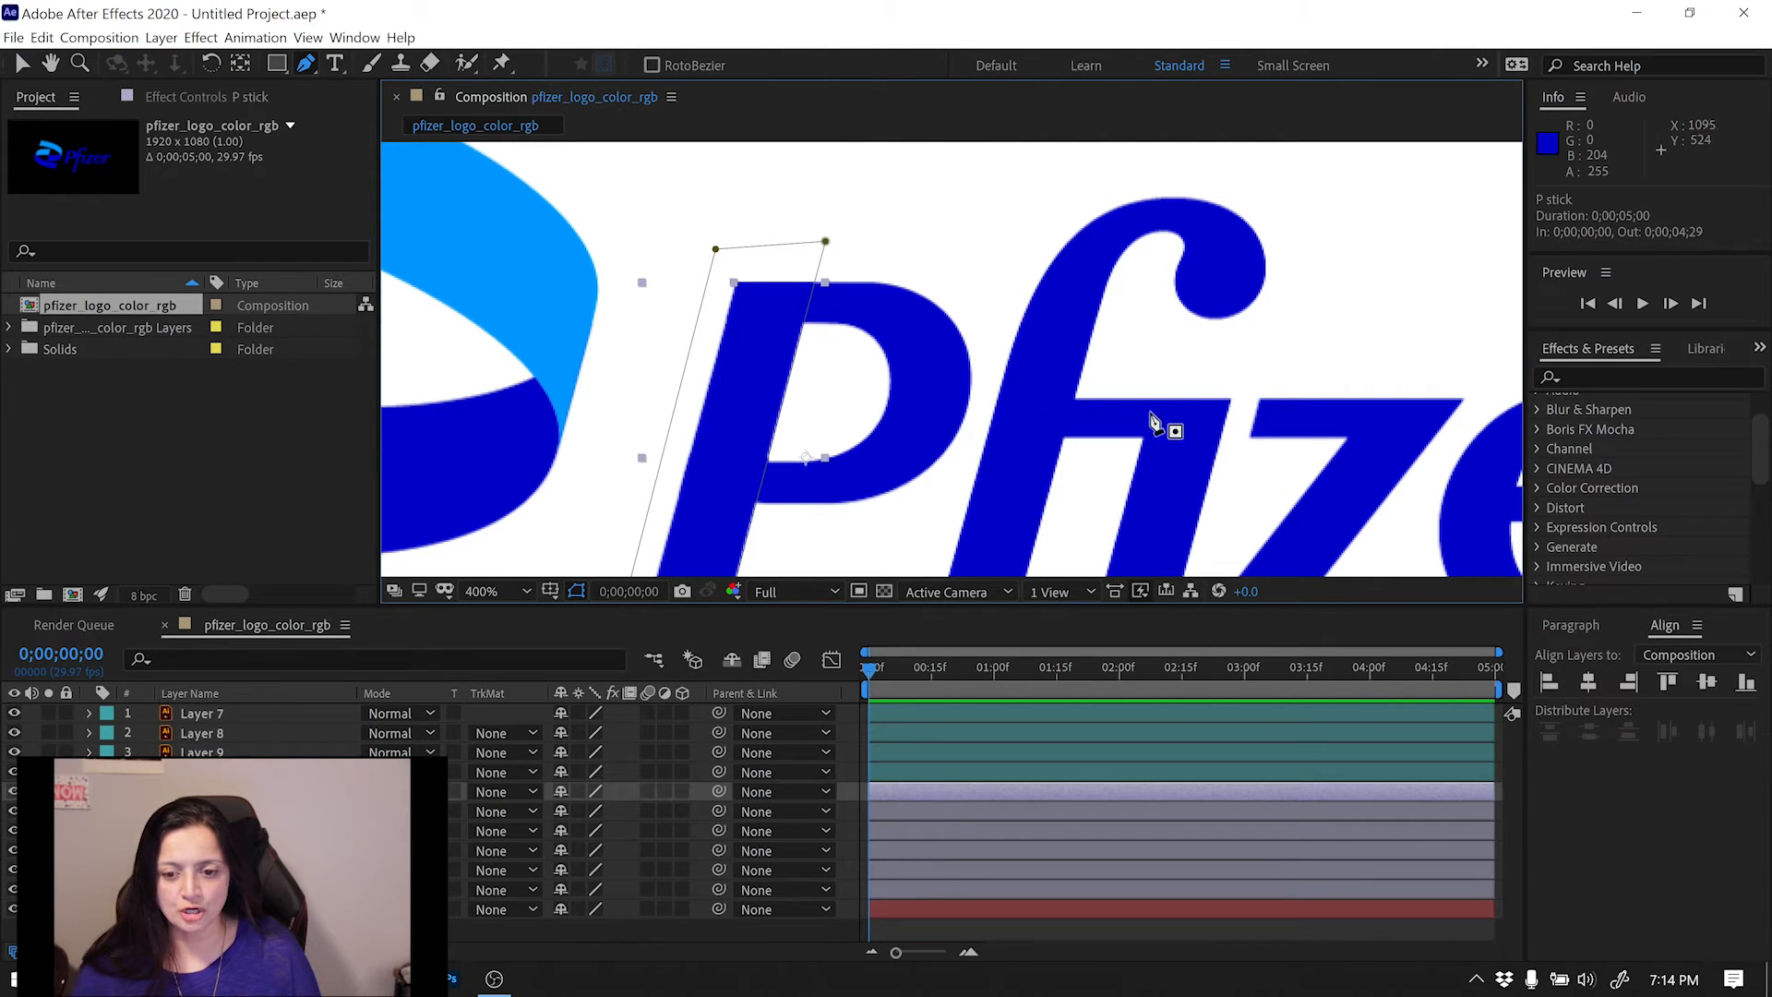
pyautogui.press('space')
pyautogui.moveTo(1136, 366); pyautogui.dragTo(1165, 242)
pyautogui.scroll(-2, 1148, 284)
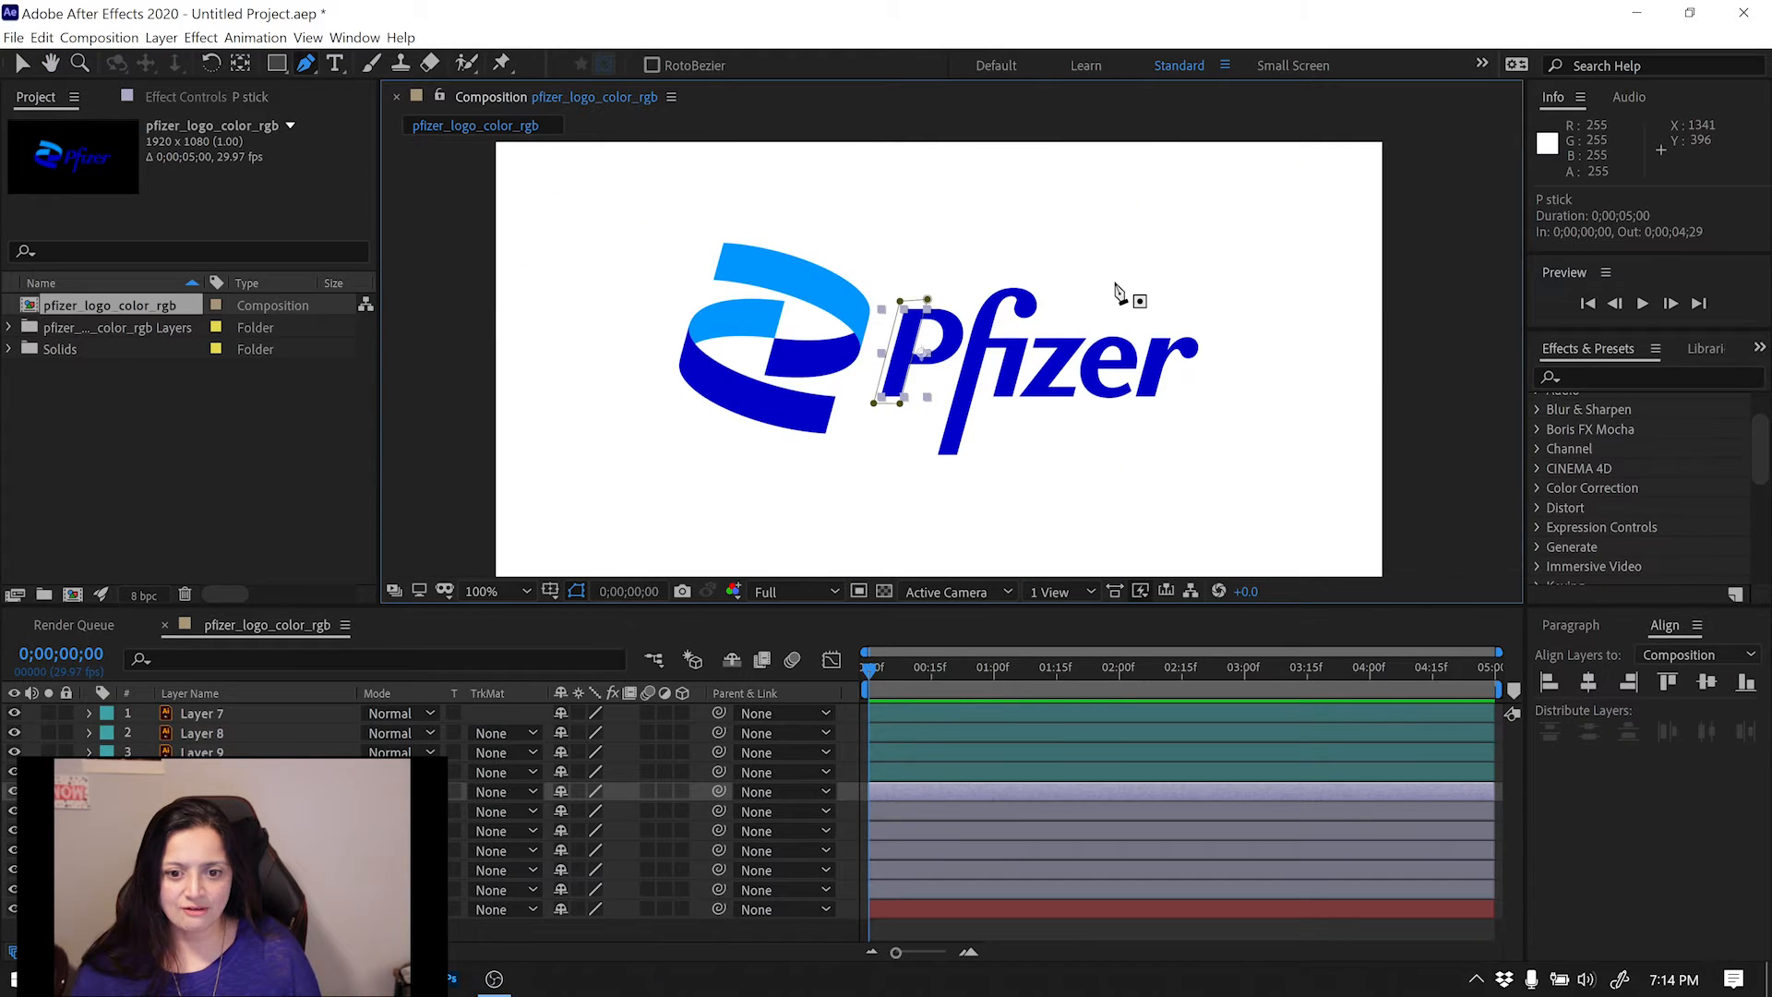
pyautogui.scroll(1, 1119, 291)
pyautogui.click(1058, 278)
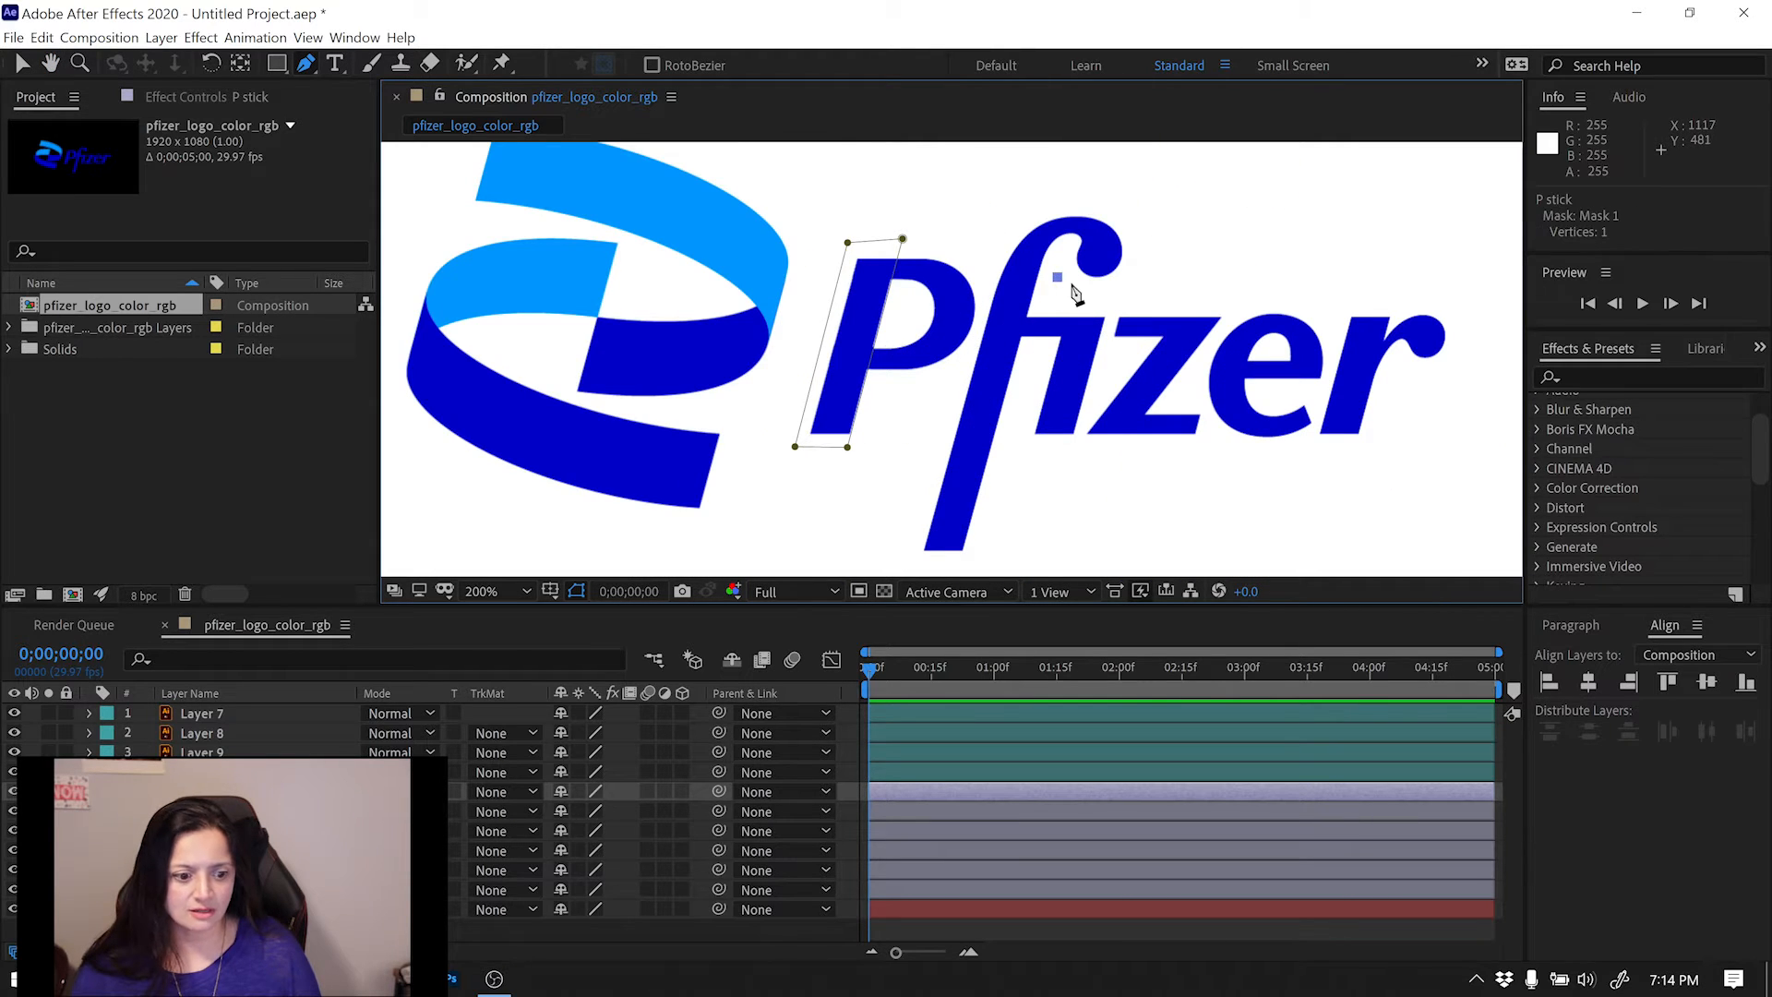
pyautogui.hotkey('ctrl', 'z')
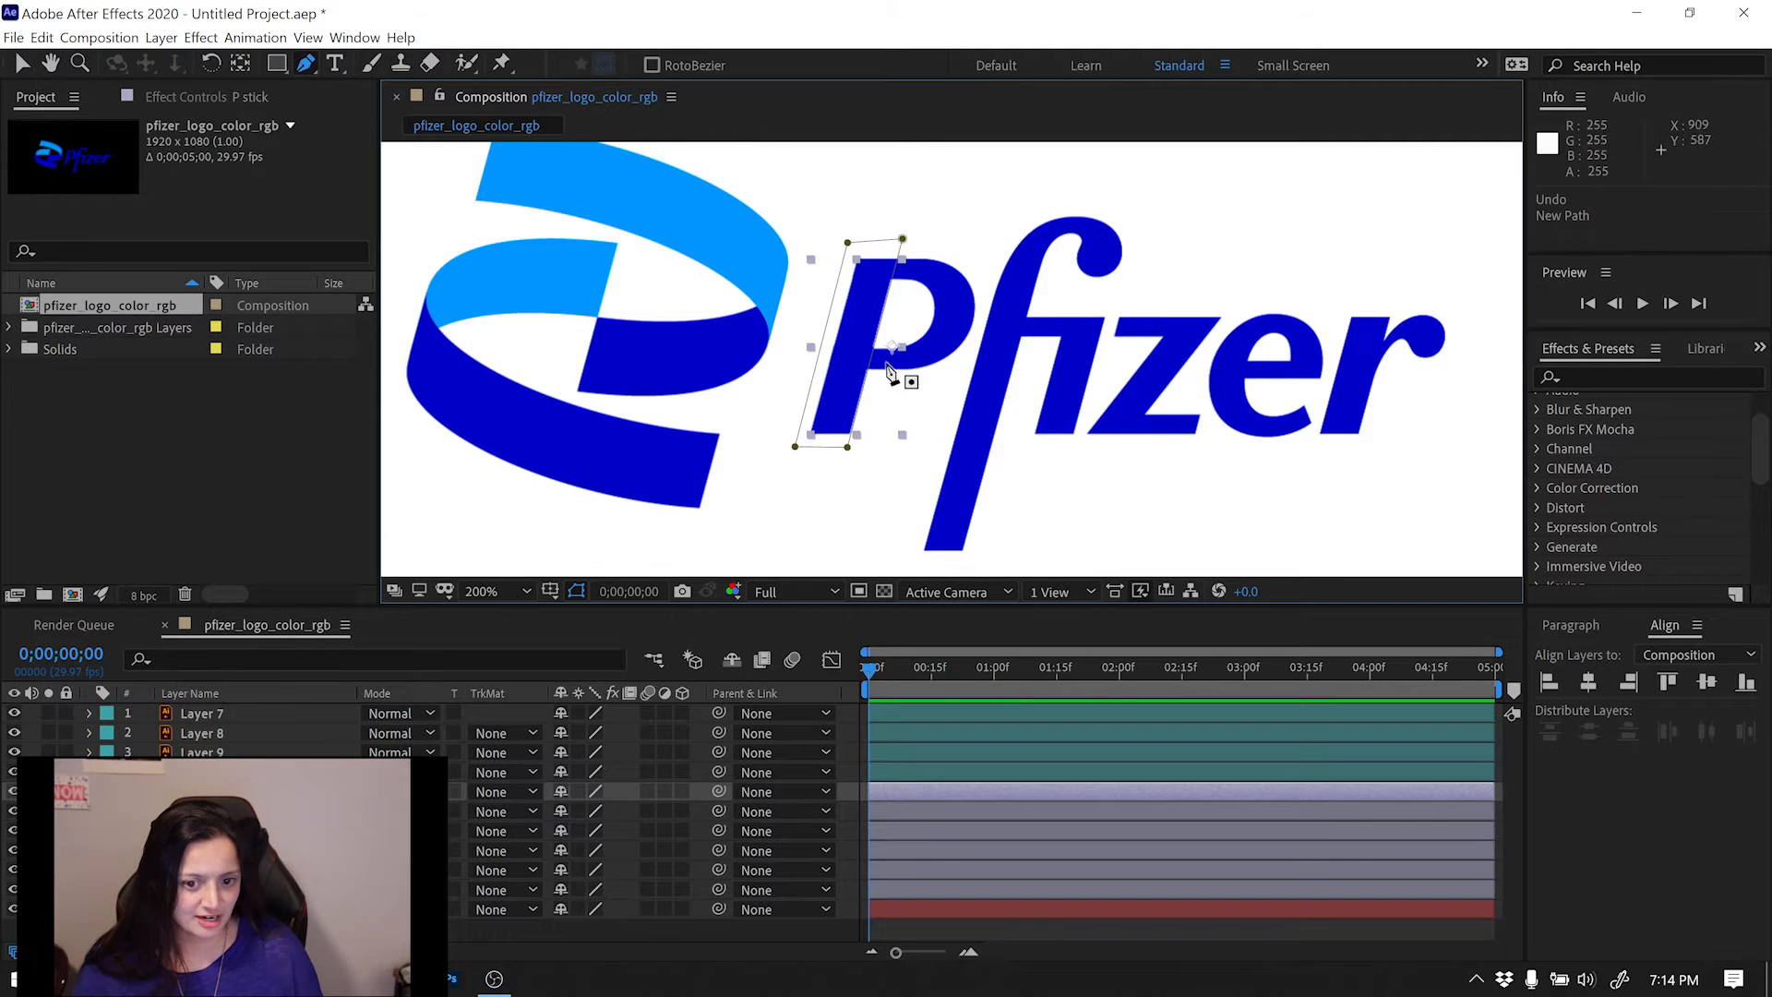
# Draw a closed eleven-point mask around the f on Layer 4, and set the mask's mode to None.
pyautogui.click(22, 63)
pyautogui.click(1058, 253)
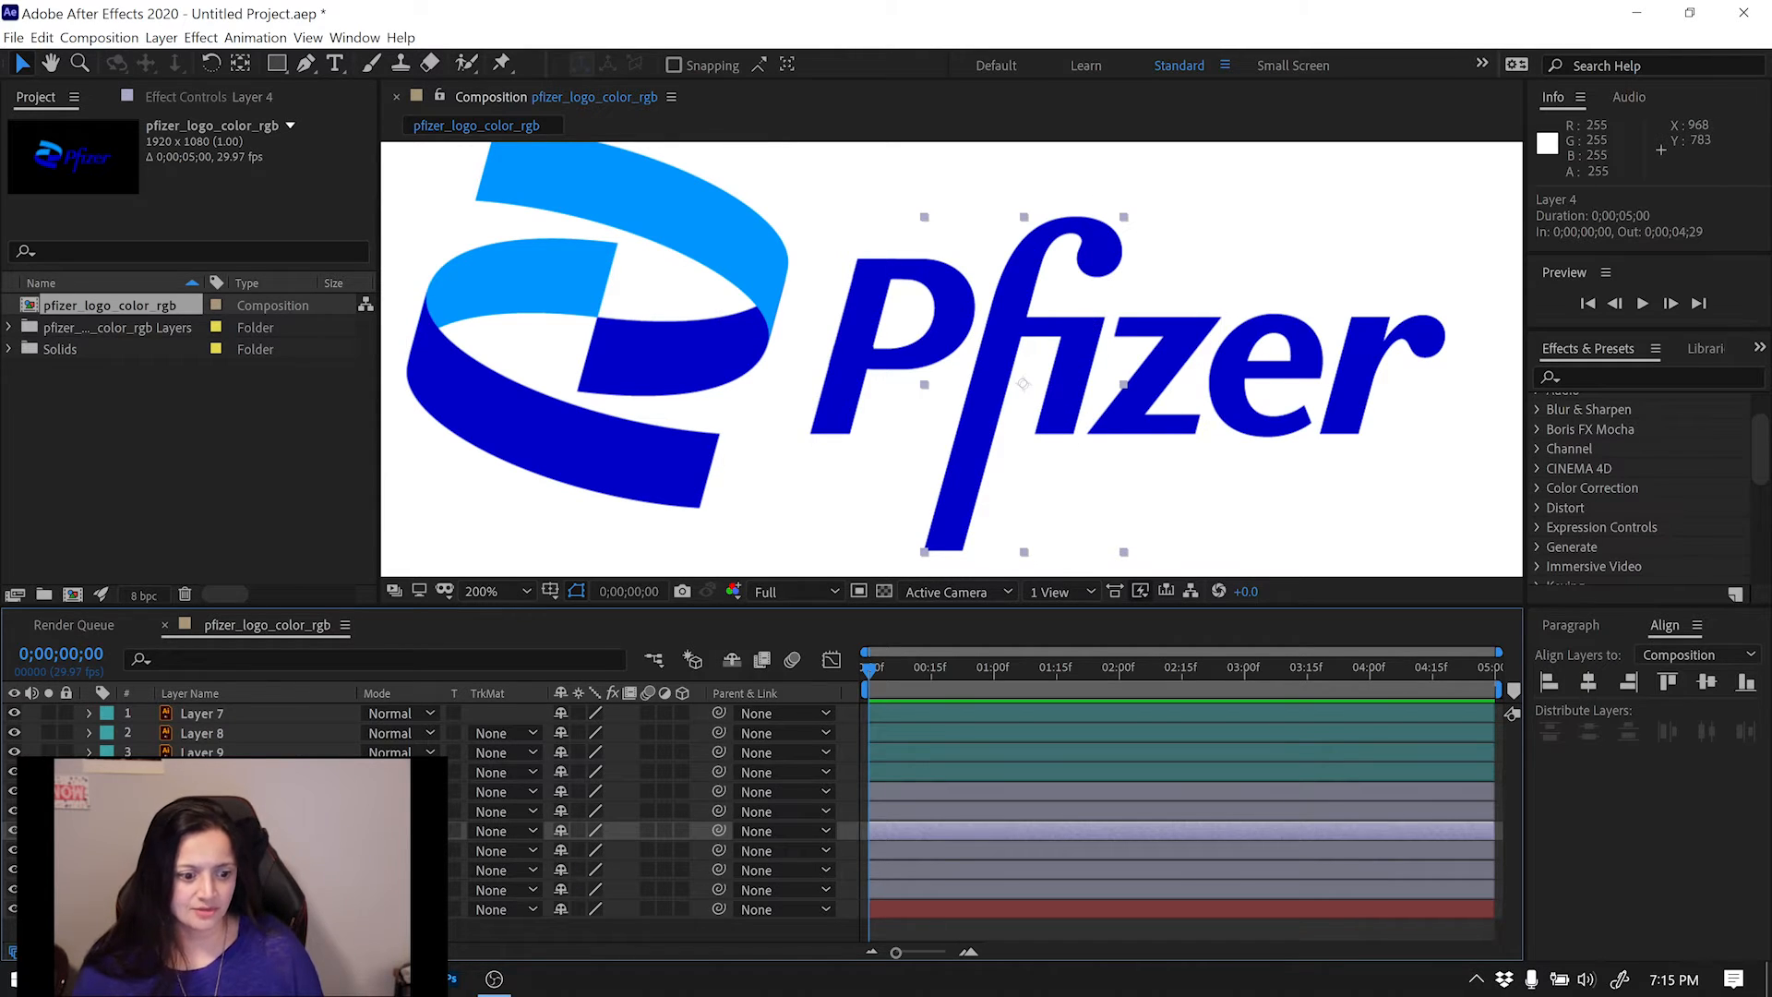
pyautogui.click(305, 63)
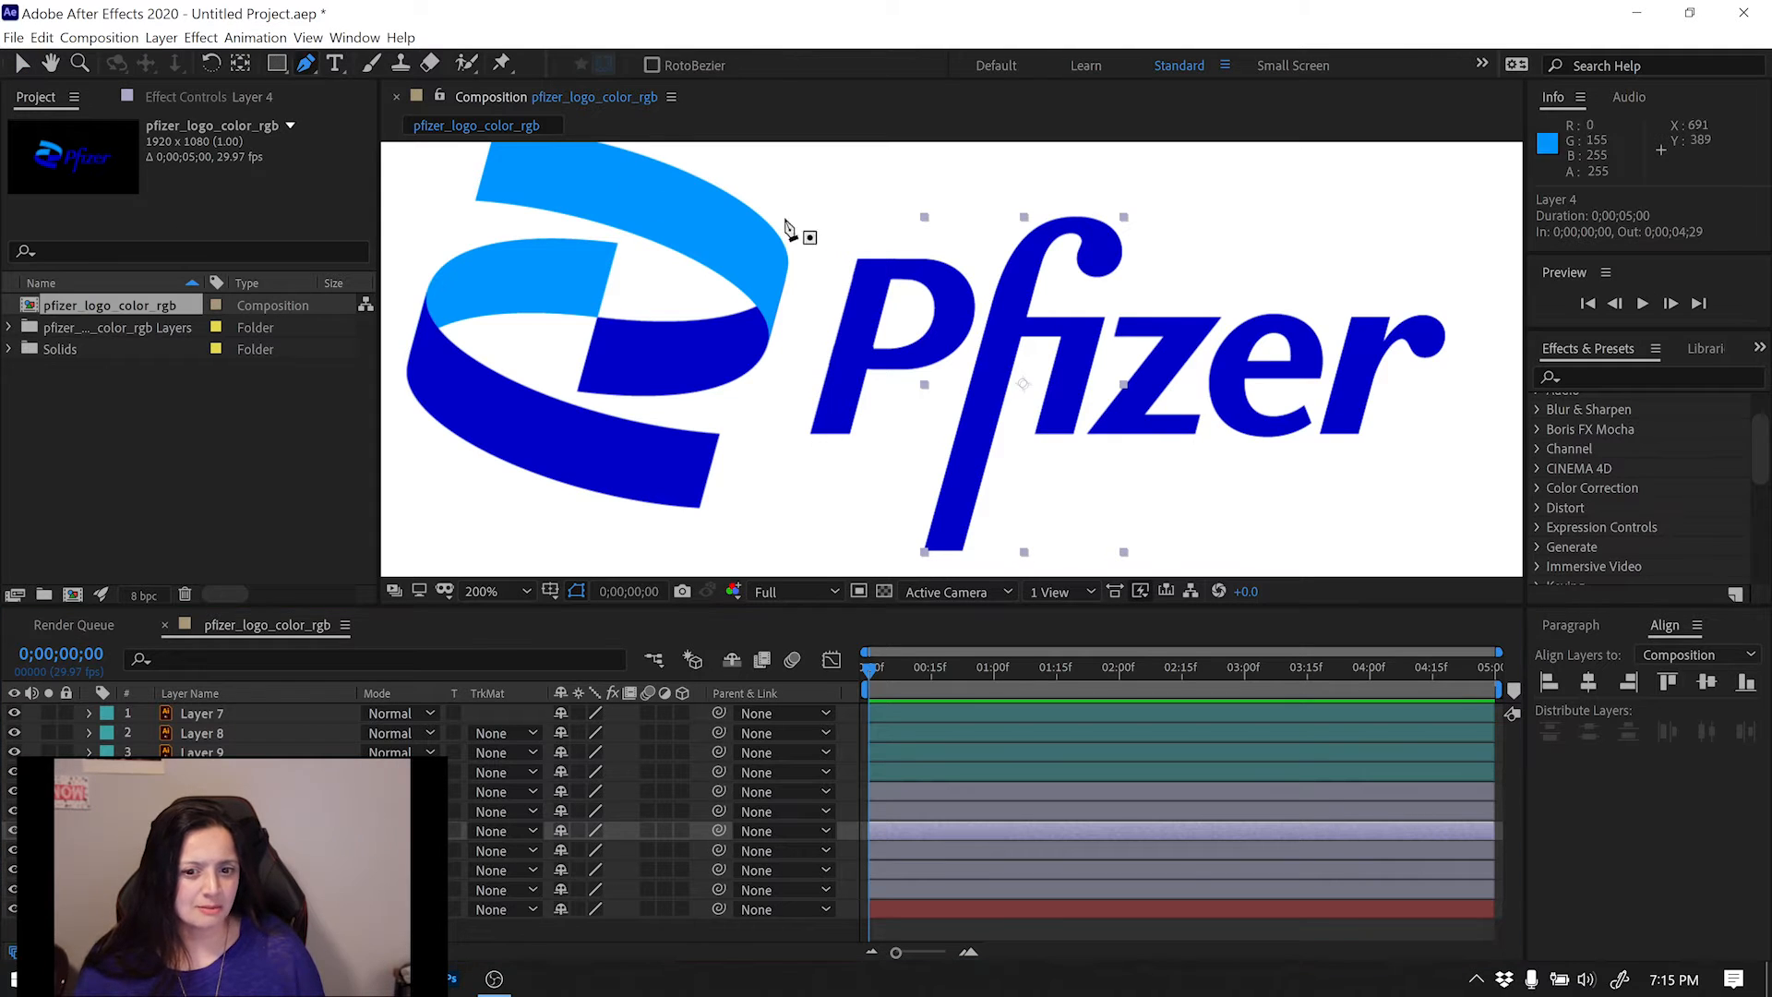
pyautogui.click(1029, 311)
pyautogui.click(1023, 338)
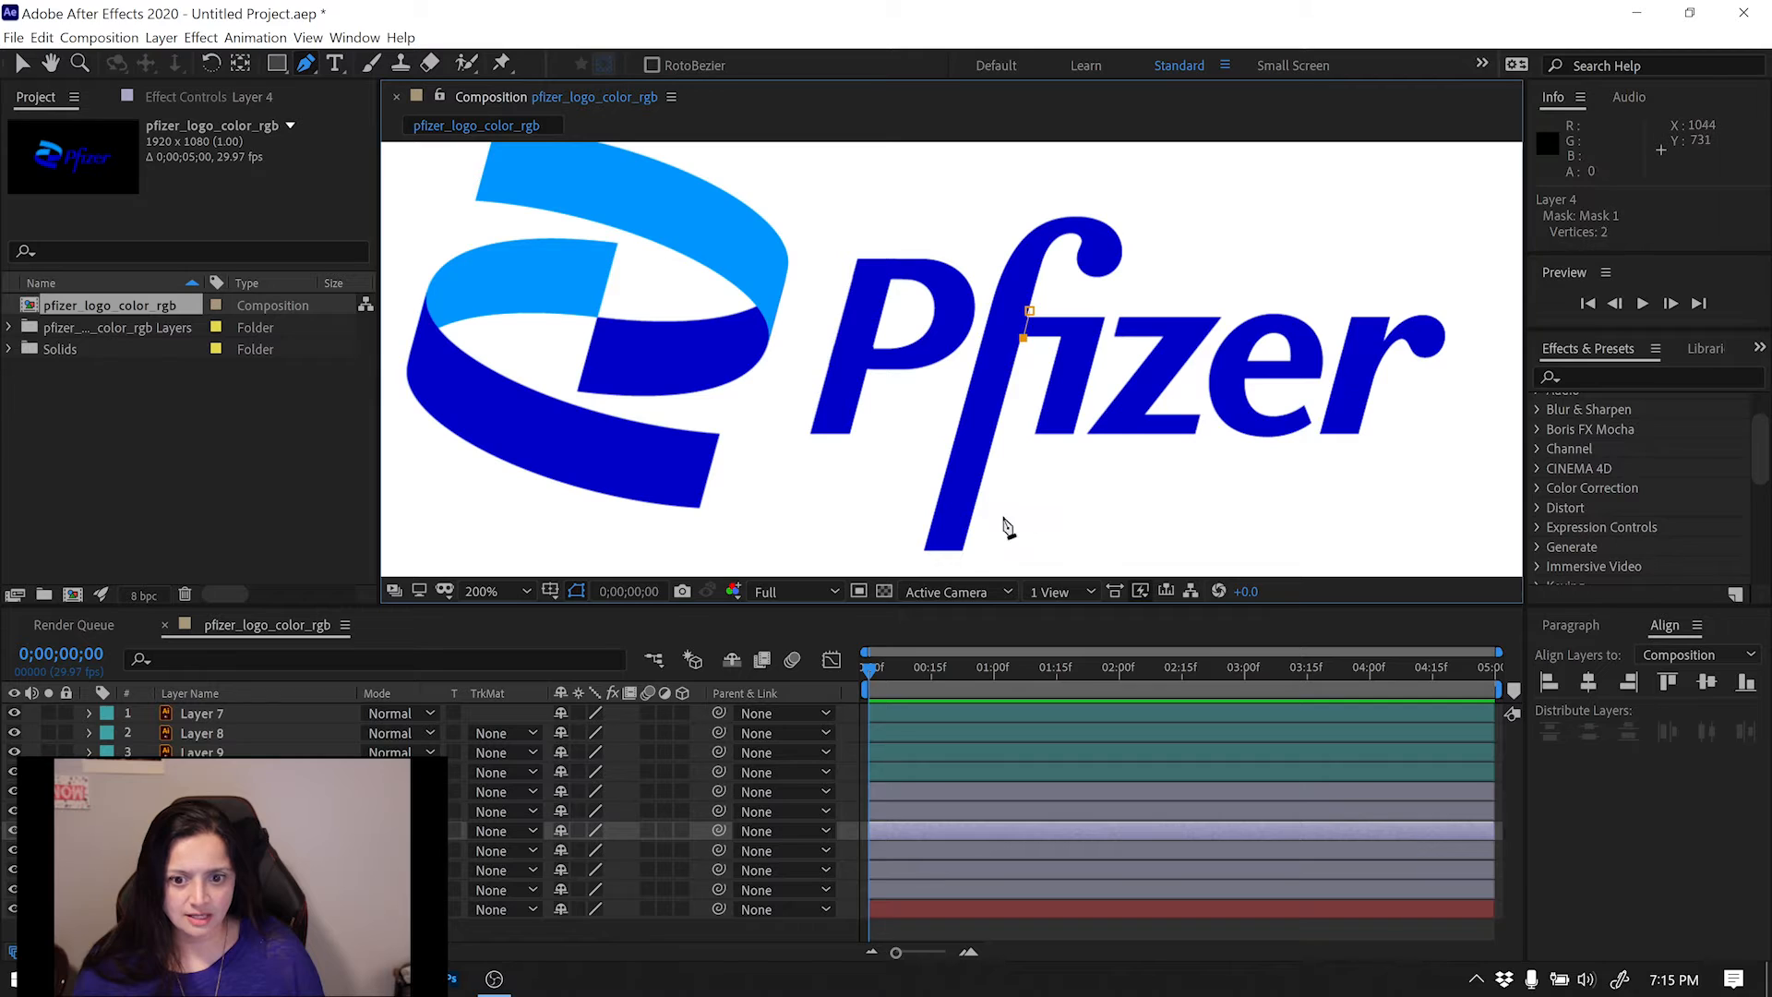
pyautogui.click(985, 554)
pyautogui.click(908, 562)
pyautogui.click(940, 407)
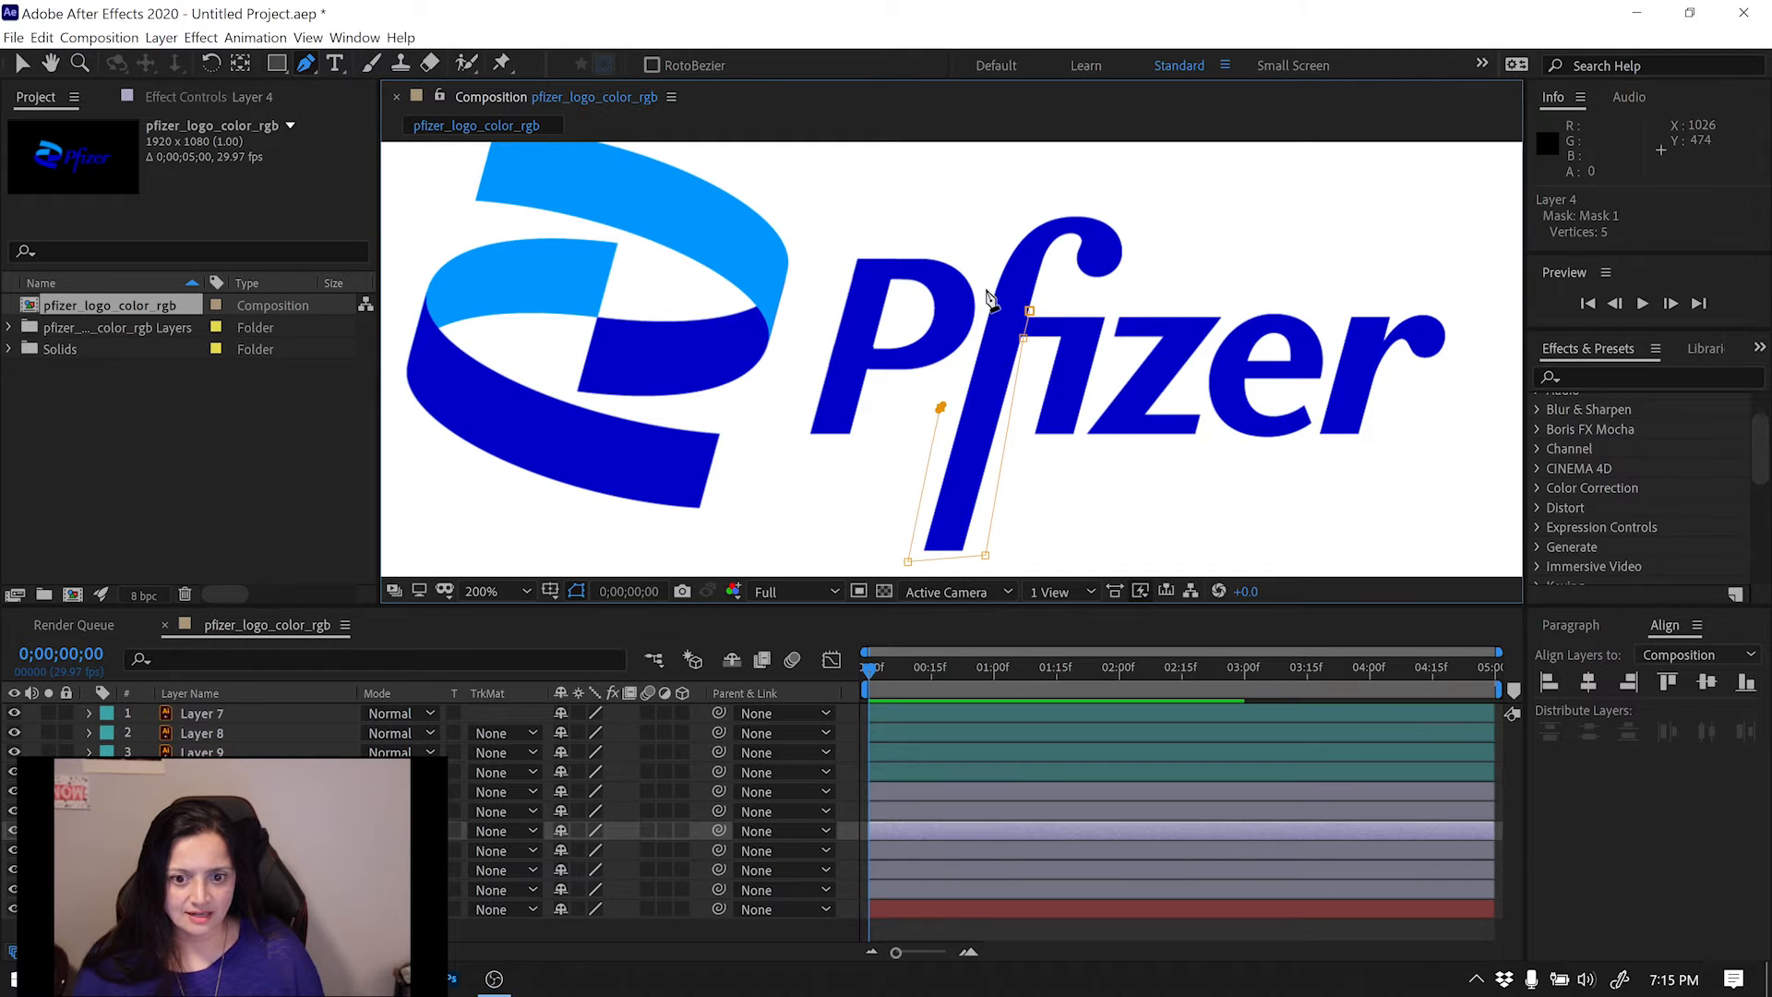
pyautogui.click(979, 317)
pyautogui.moveTo(1015, 199); pyautogui.dragTo(1030, 197)
pyautogui.click(1138, 210)
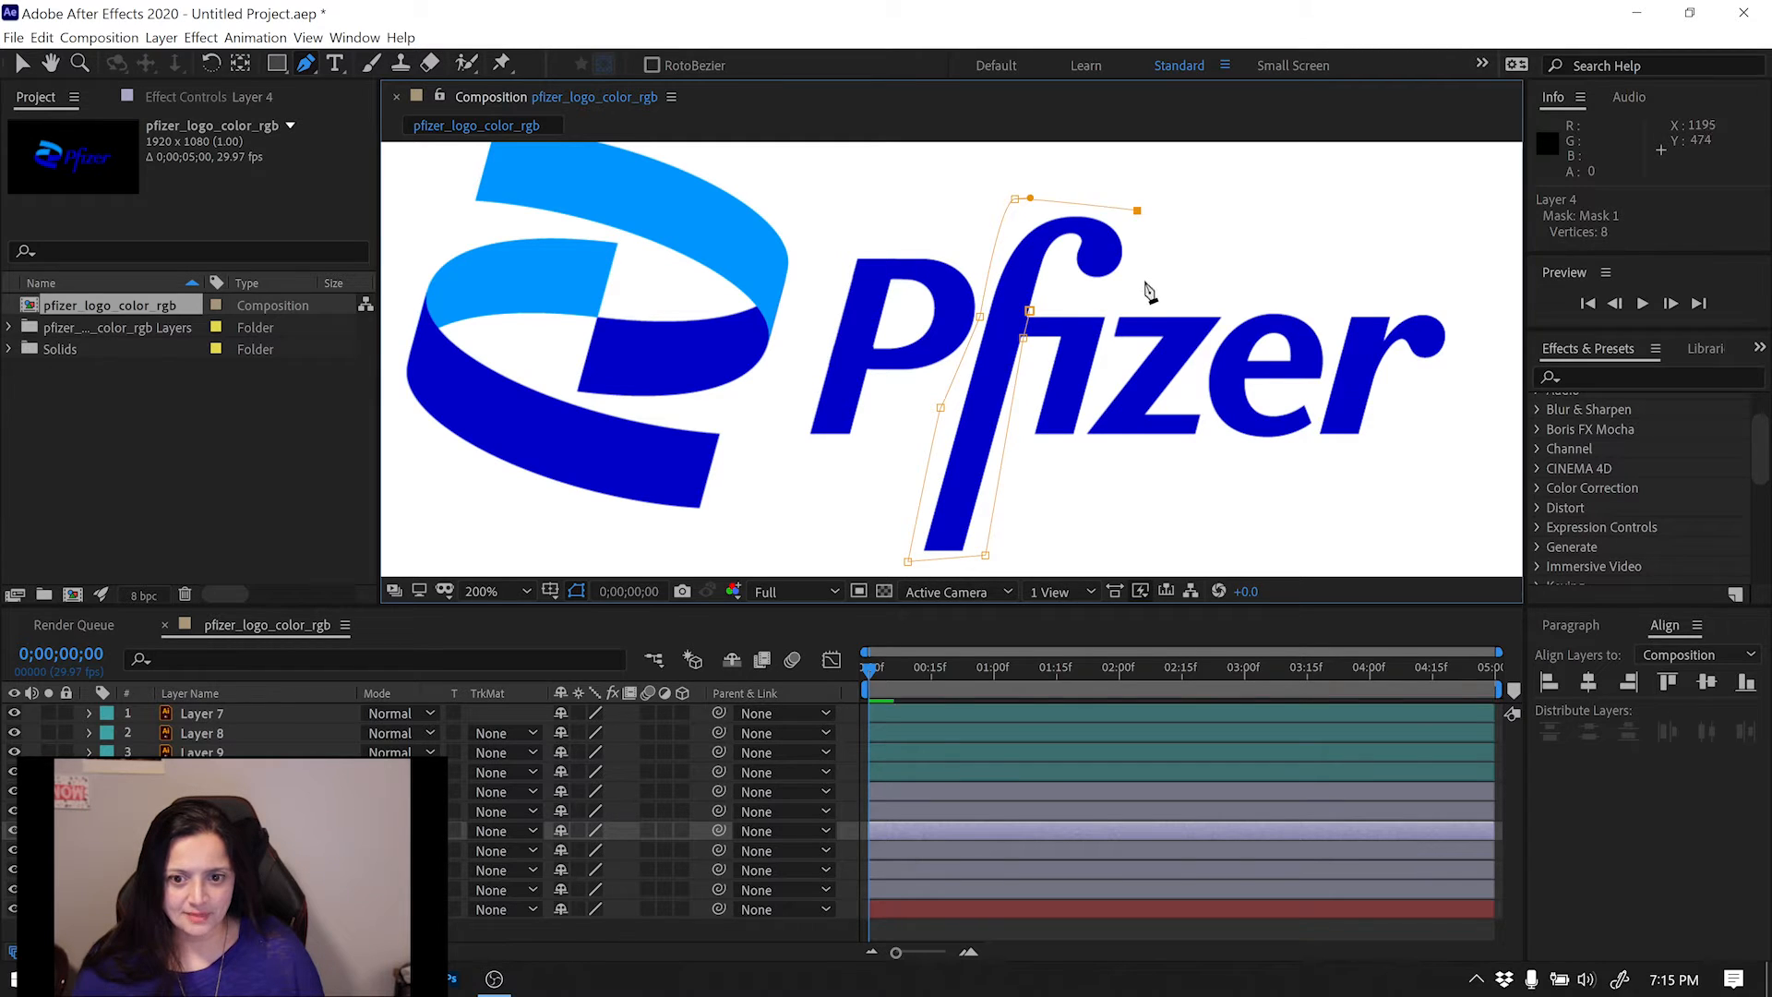
pyautogui.click(1146, 281)
pyautogui.click(1078, 295)
pyautogui.click(1052, 281)
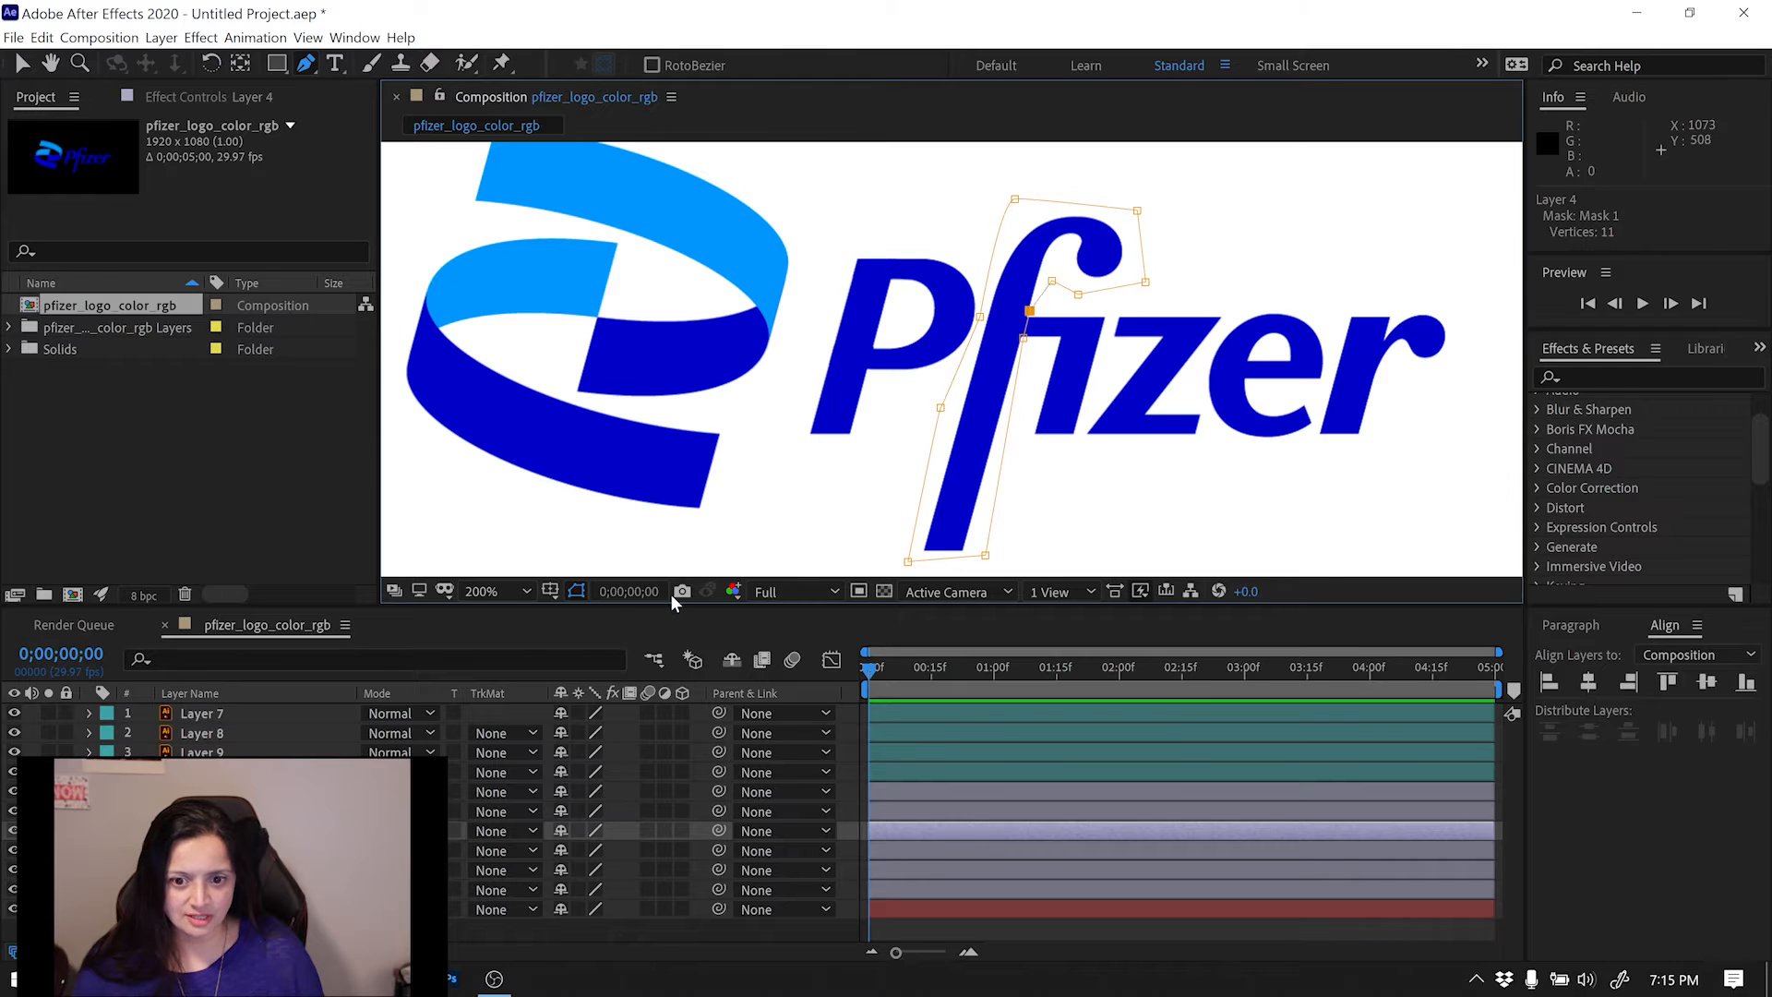
pyautogui.click(1030, 312)
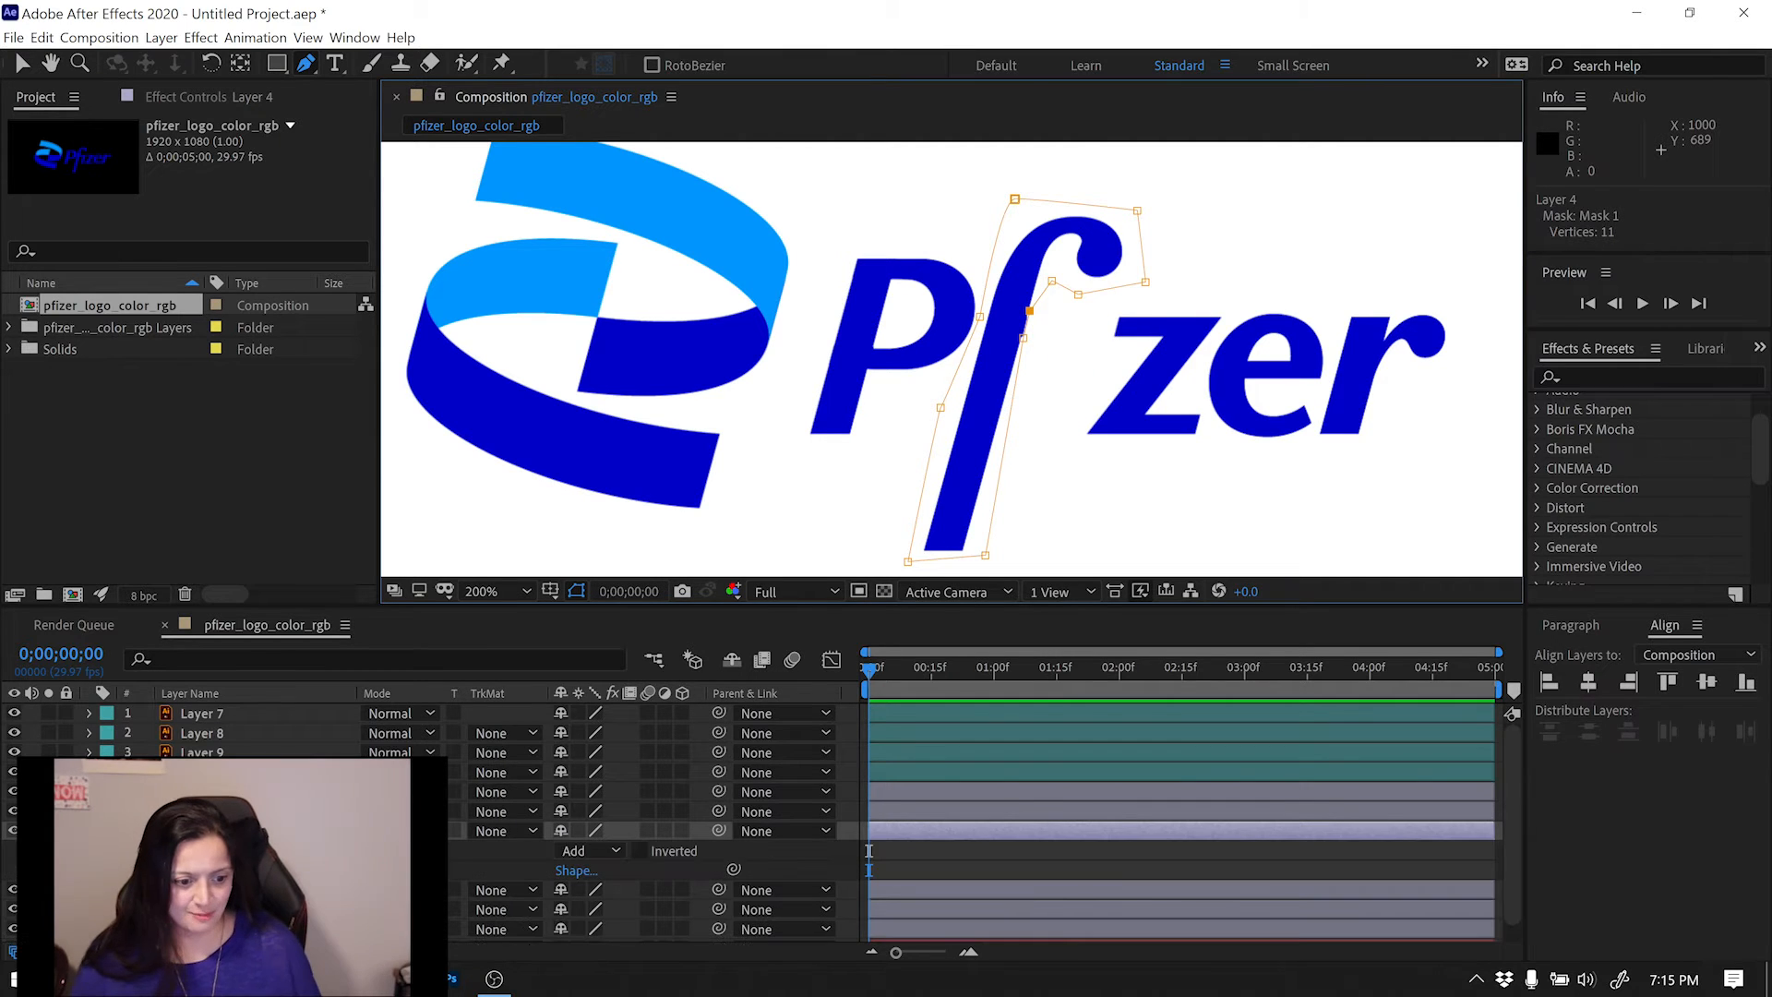
pyautogui.click(593, 850)
pyautogui.click(597, 703)
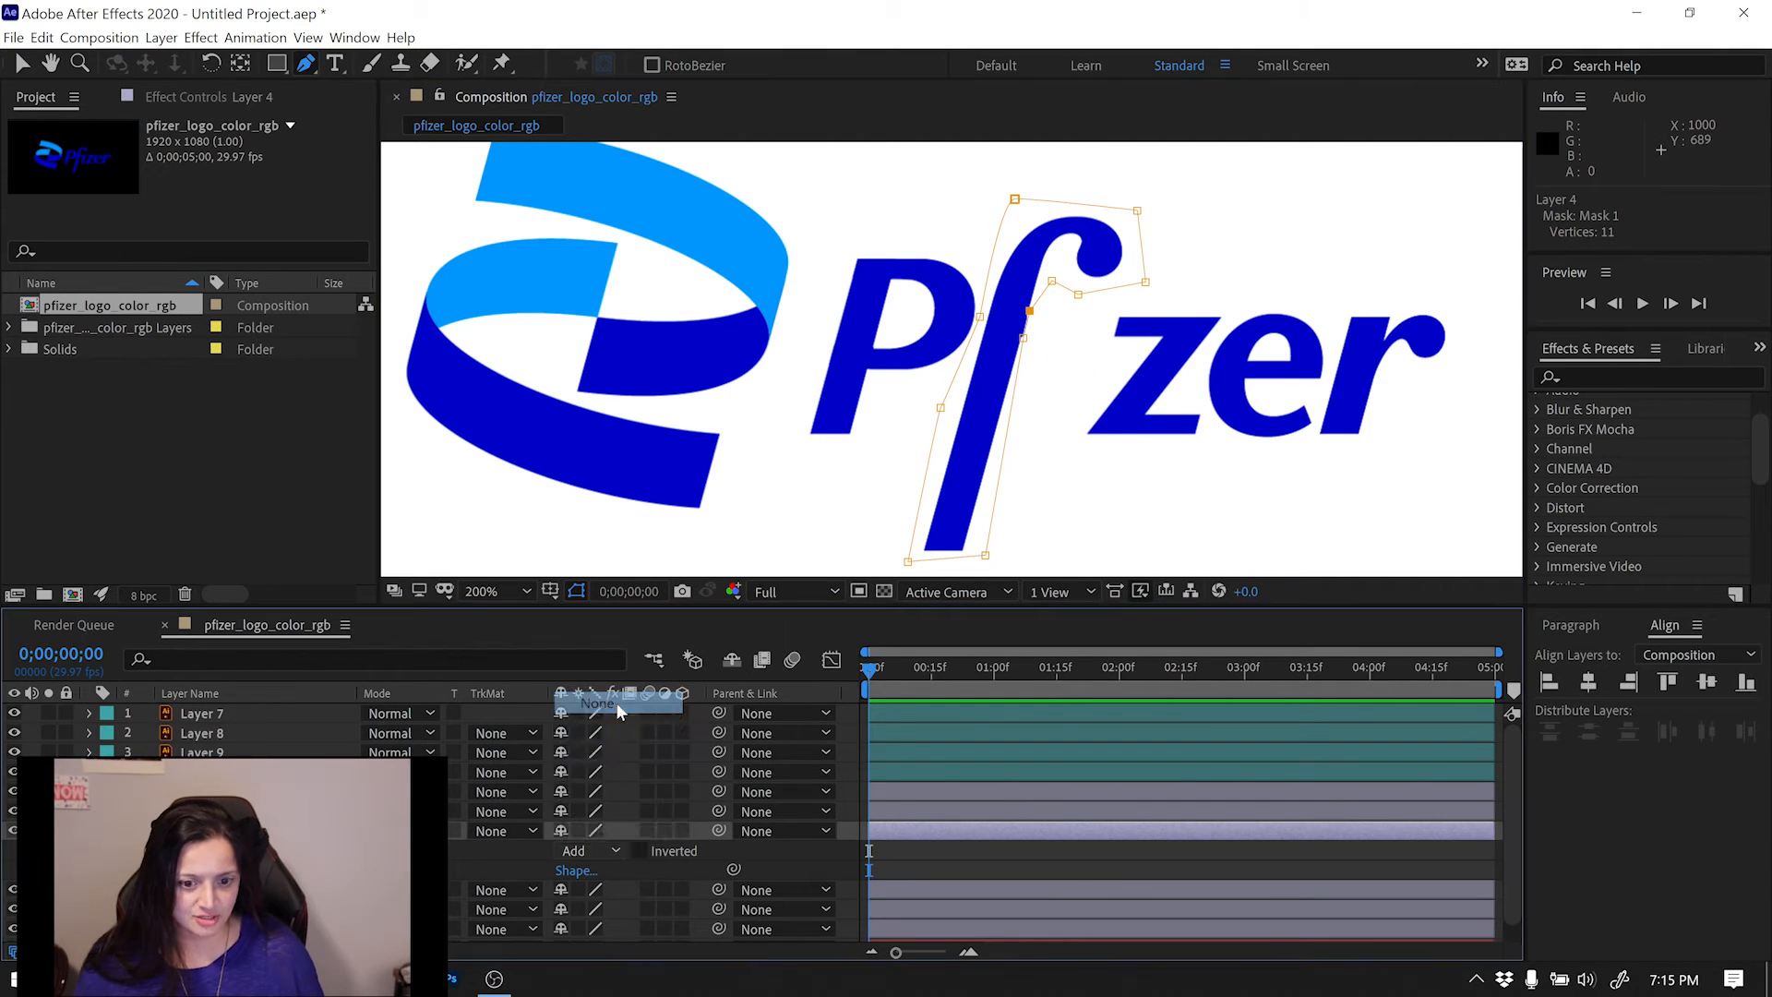
# Fine-tune the two f-mask vertices where the f's stem meets the upper and lower edges of the crossbar.
pyautogui.scroll(3, 1041, 340)
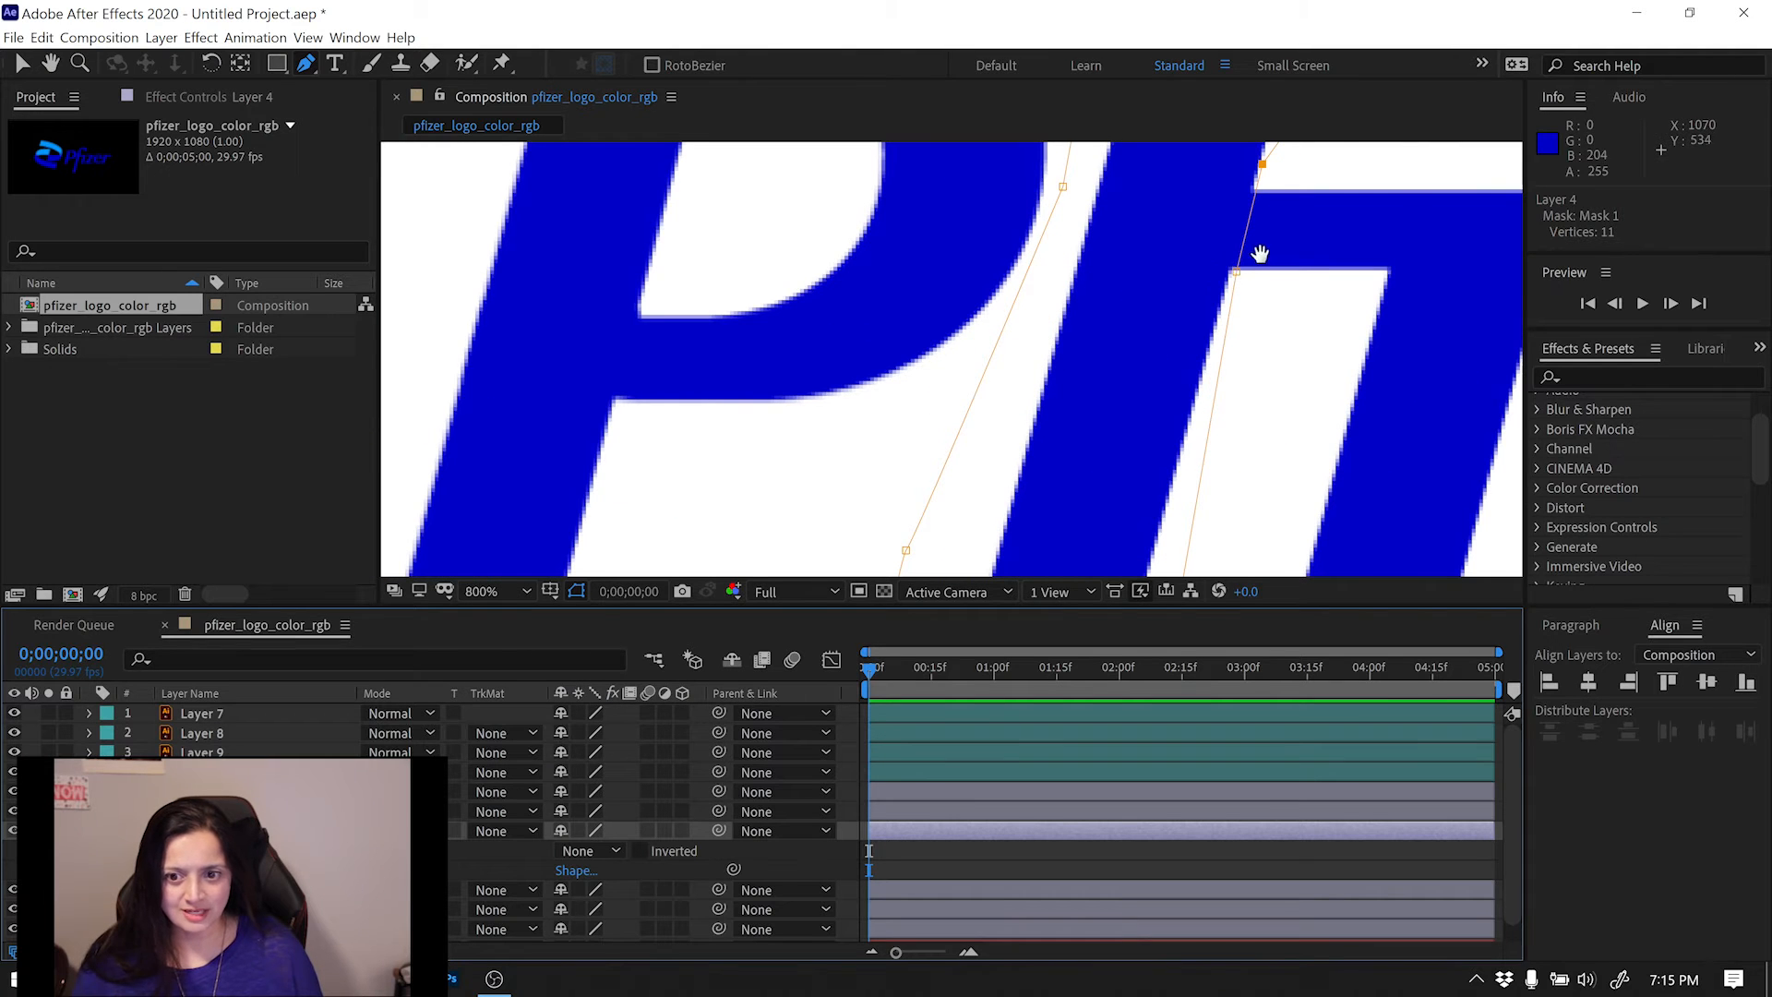
pyautogui.moveTo(1258, 256); pyautogui.dragTo(1112, 400)
pyautogui.click(22, 63)
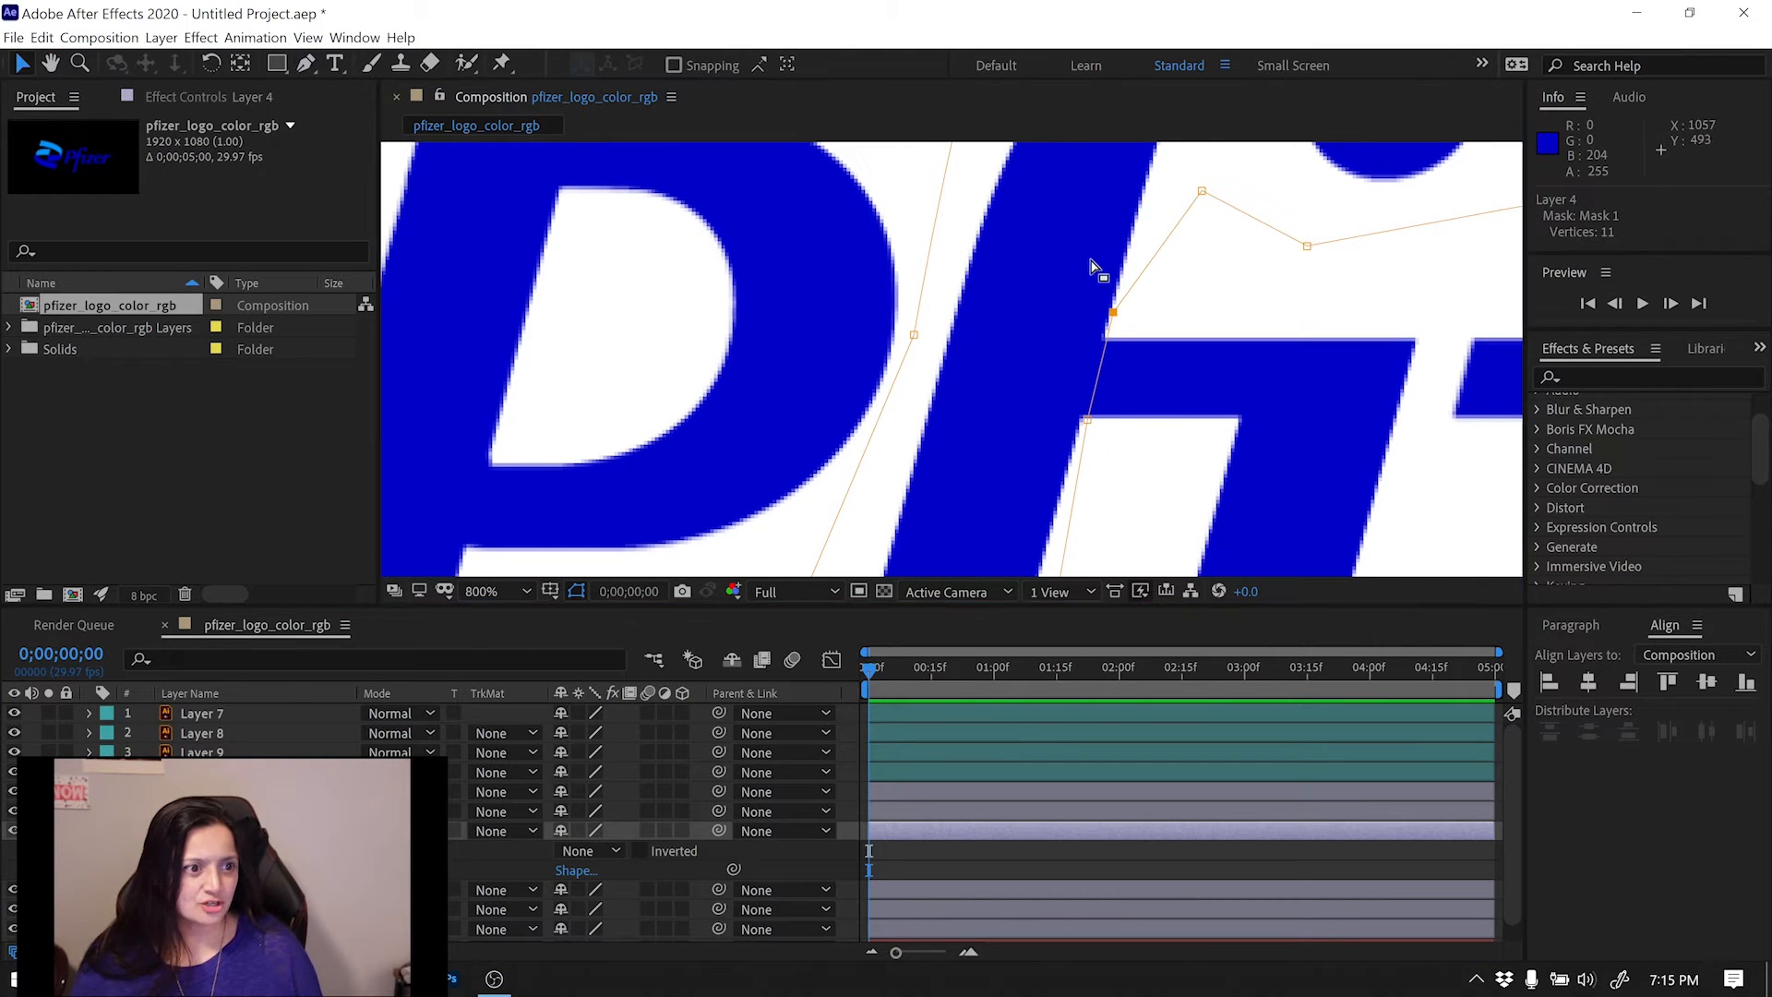
pyautogui.moveTo(1113, 312); pyautogui.dragTo(1107, 332)
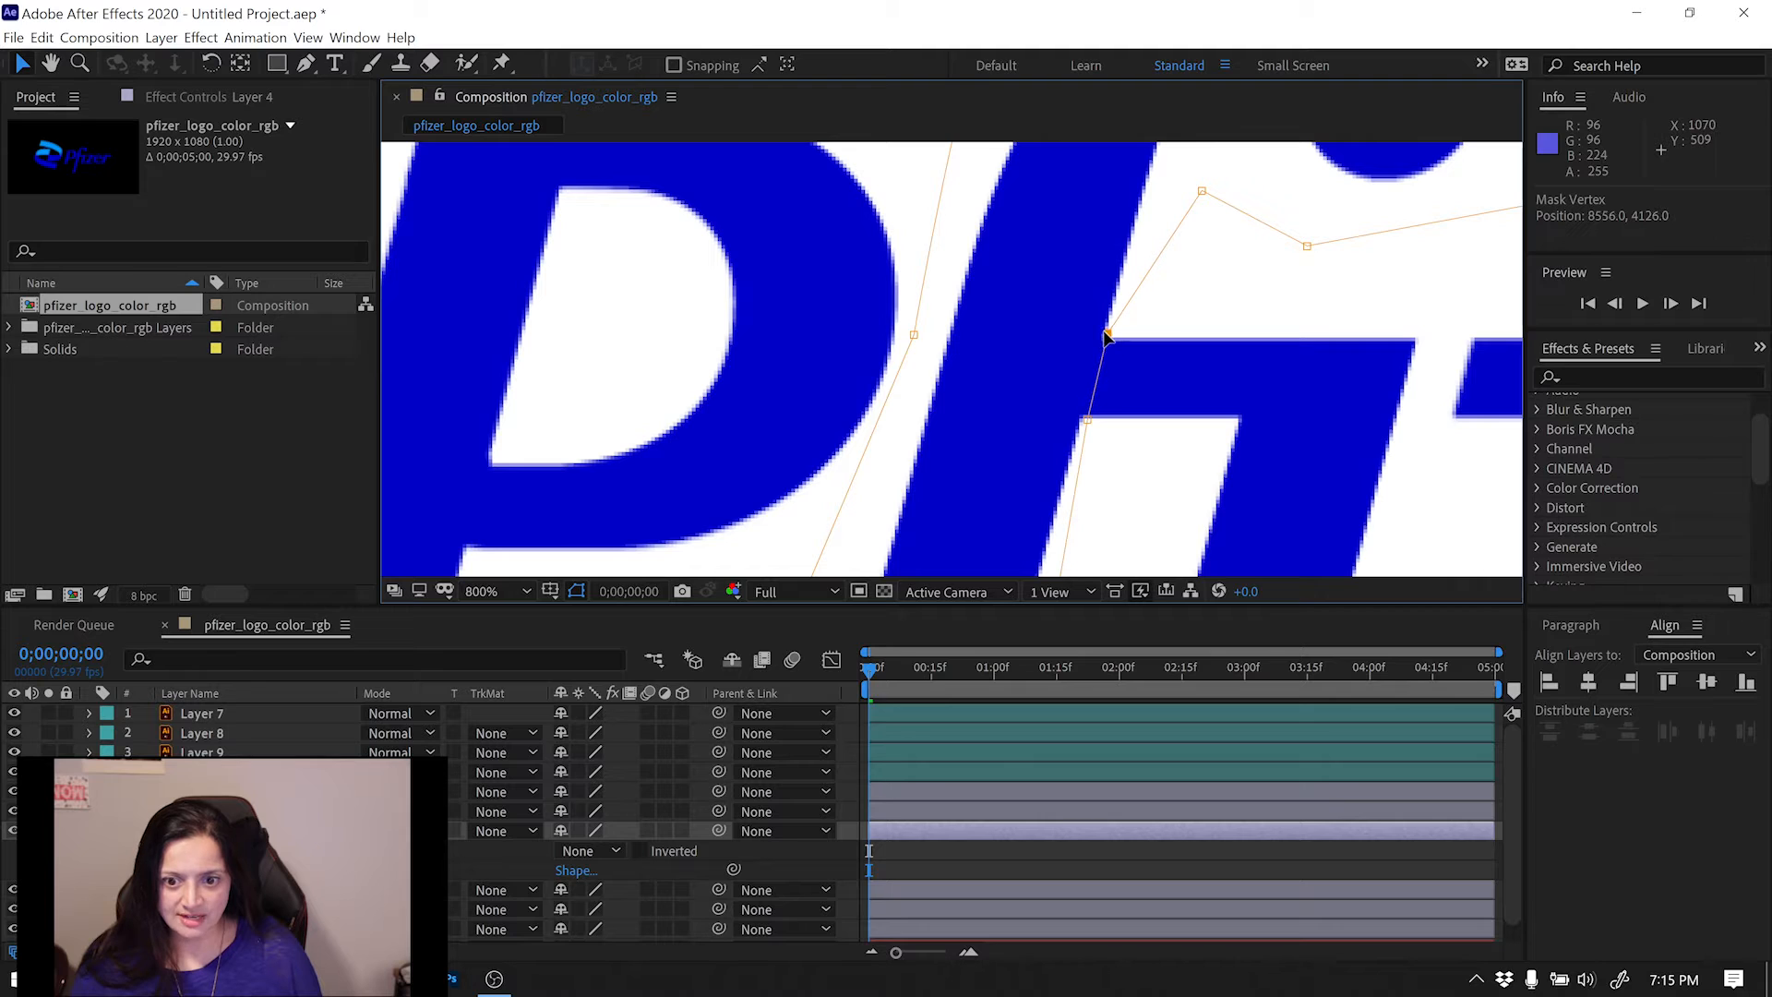
pyautogui.moveTo(1088, 419); pyautogui.dragTo(1080, 347)
# Draw a rectangular mask on Layer 4 over the crossbar joining the f and the i.
pyautogui.press(',')
pyautogui.press(',')
pyautogui.press('q')
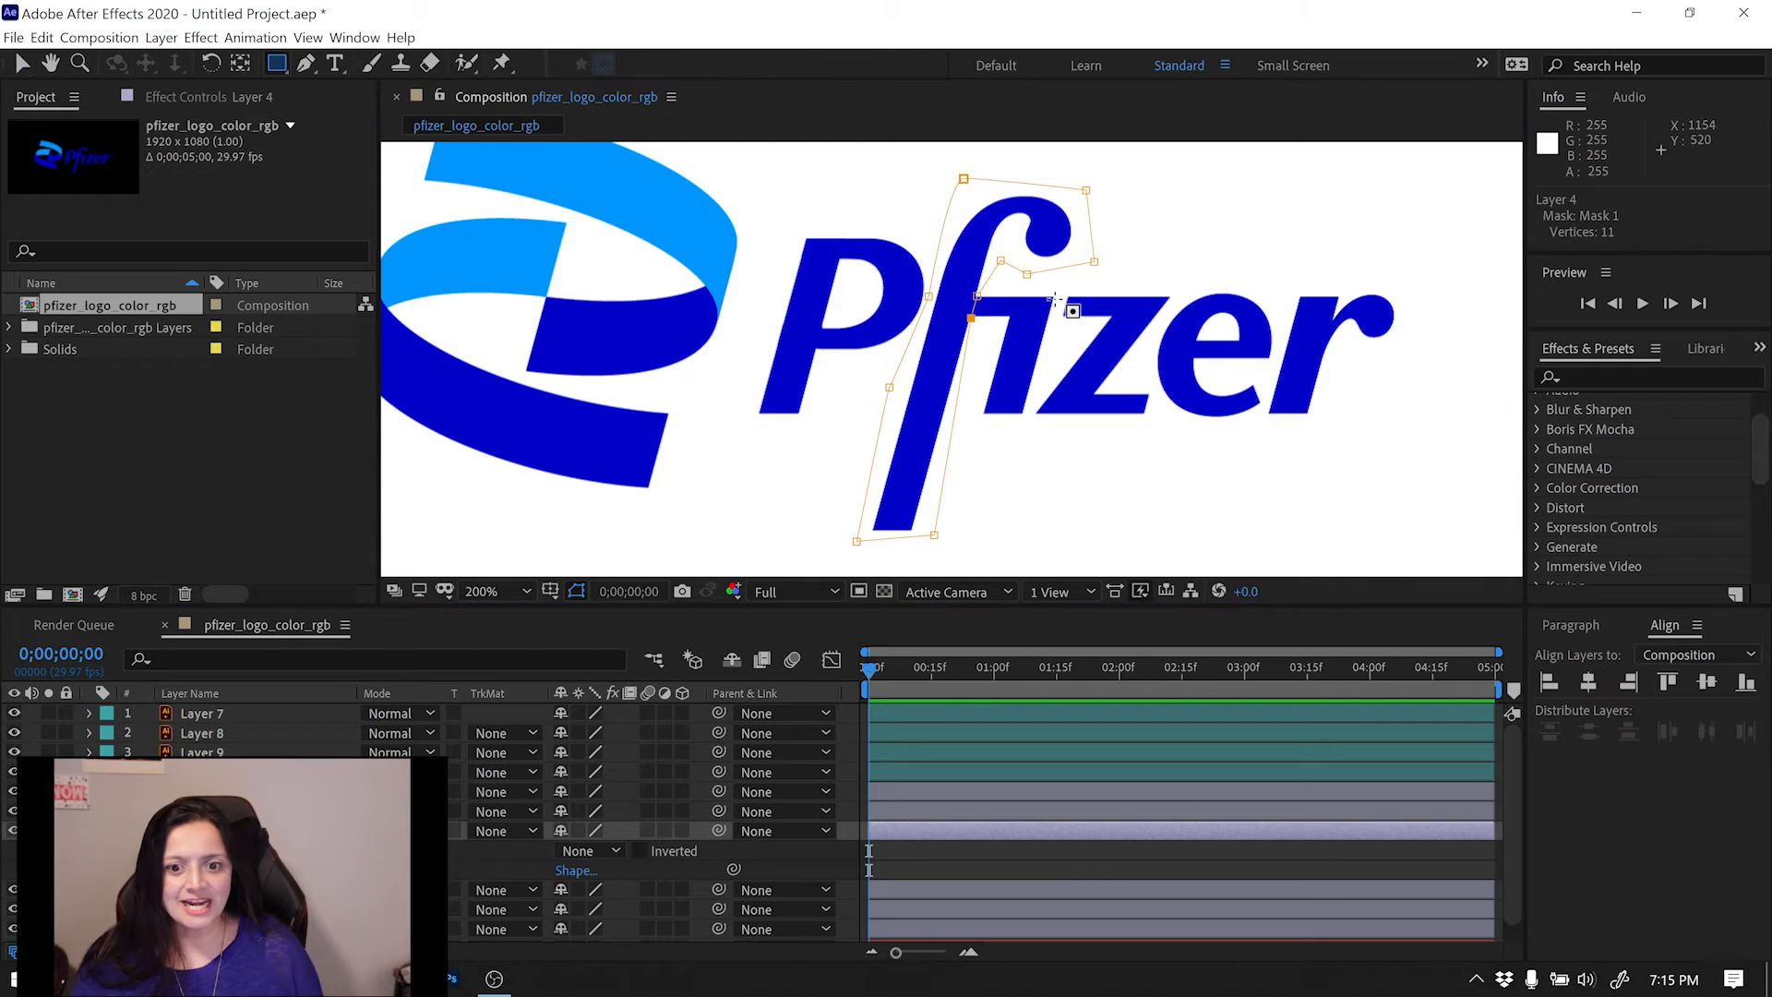
pyautogui.moveTo(1059, 294)
pyautogui.mouseDown()
pyautogui.moveTo(997, 324)
pyautogui.moveTo(927, 317)
pyautogui.mouseUp()
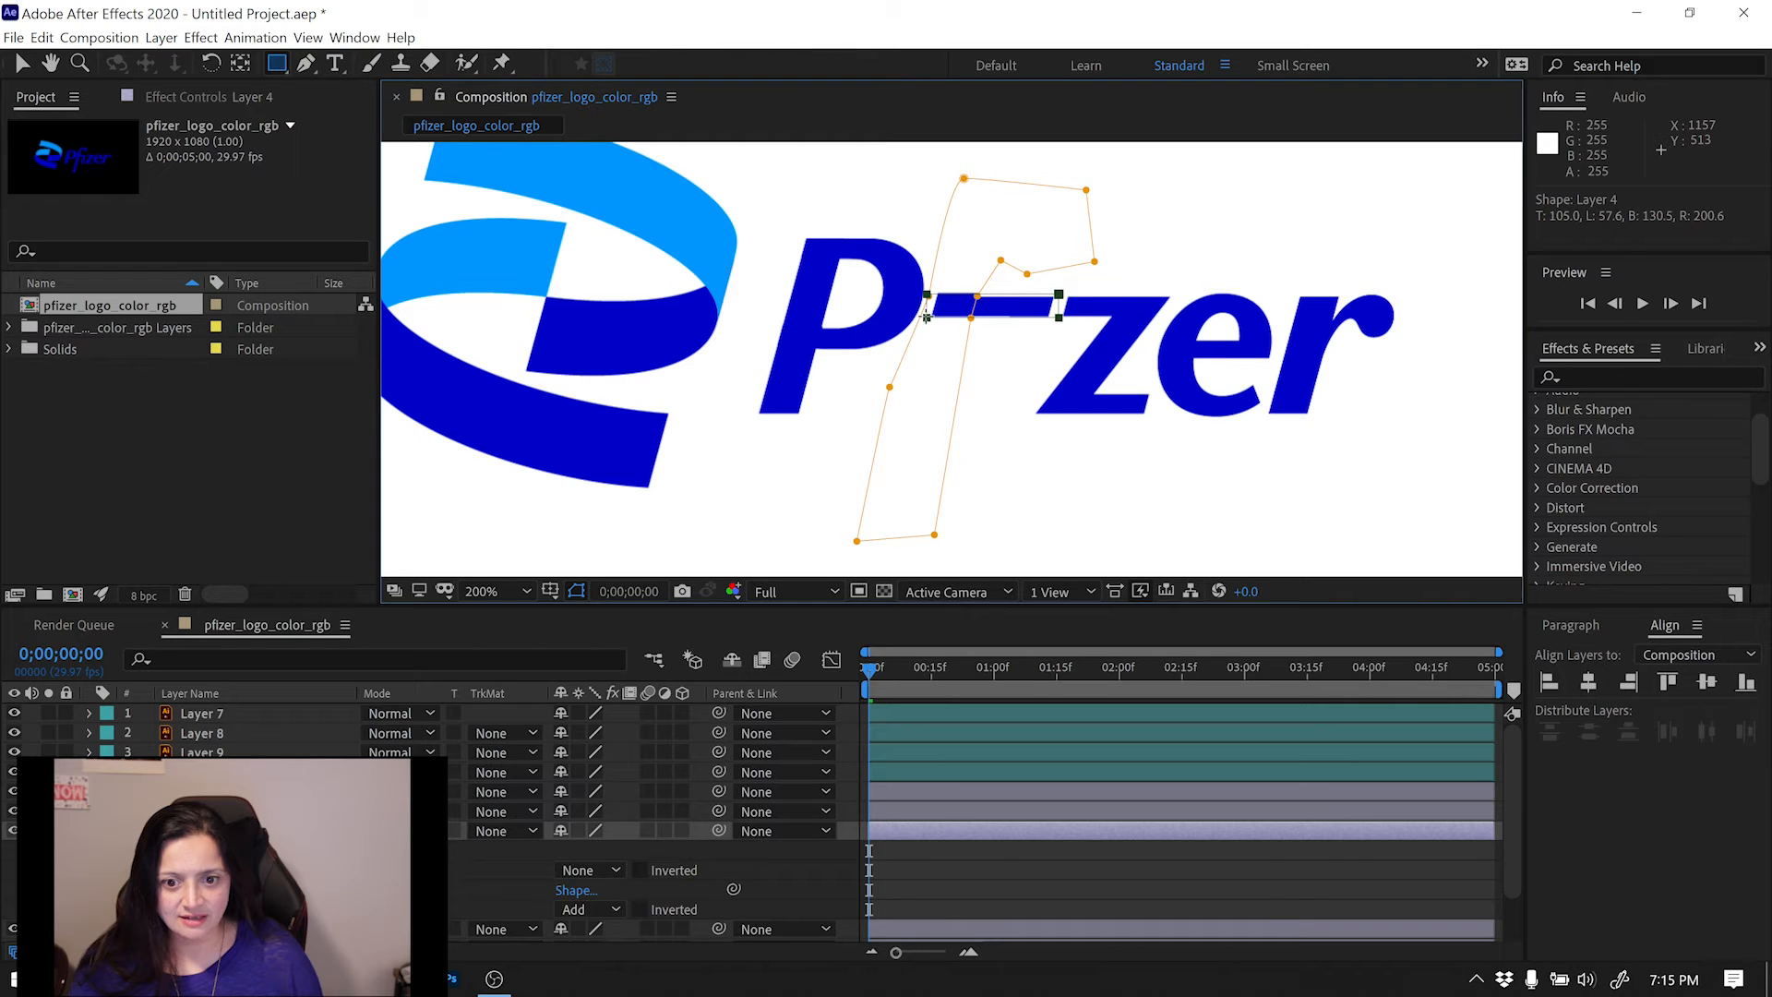
pyautogui.scroll(3, 1014, 316)
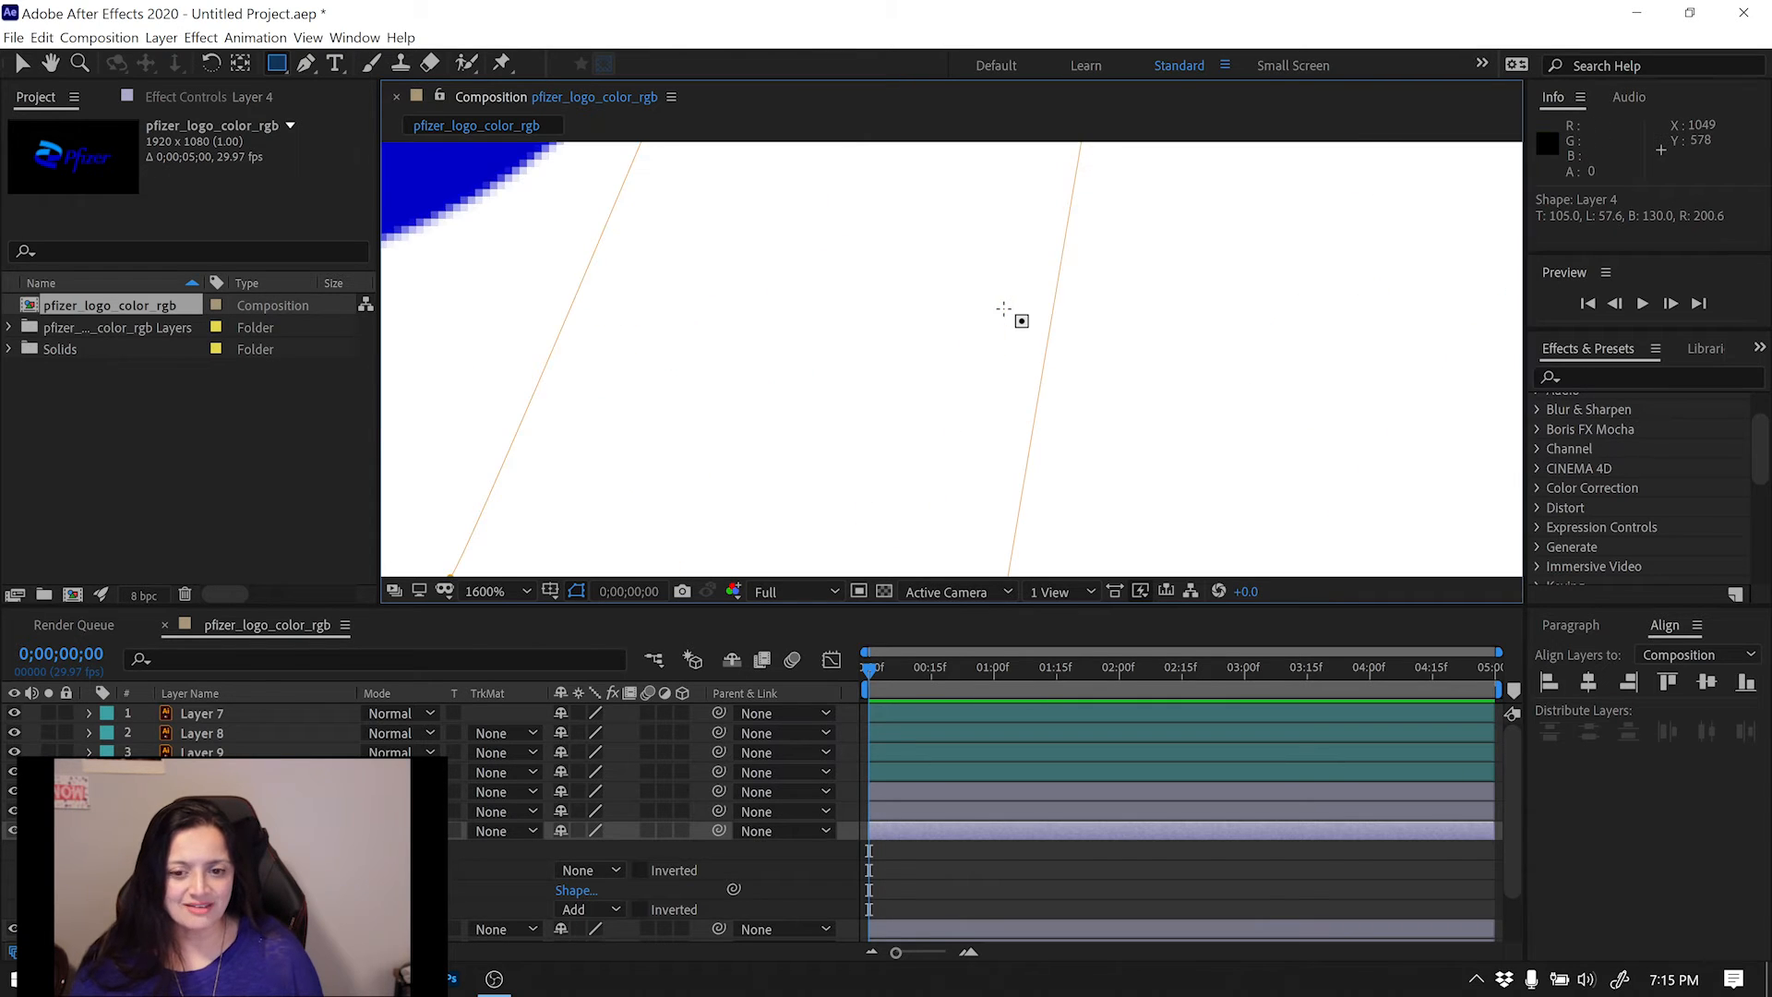
pyautogui.moveTo(1025, 253); pyautogui.dragTo(910, 415)
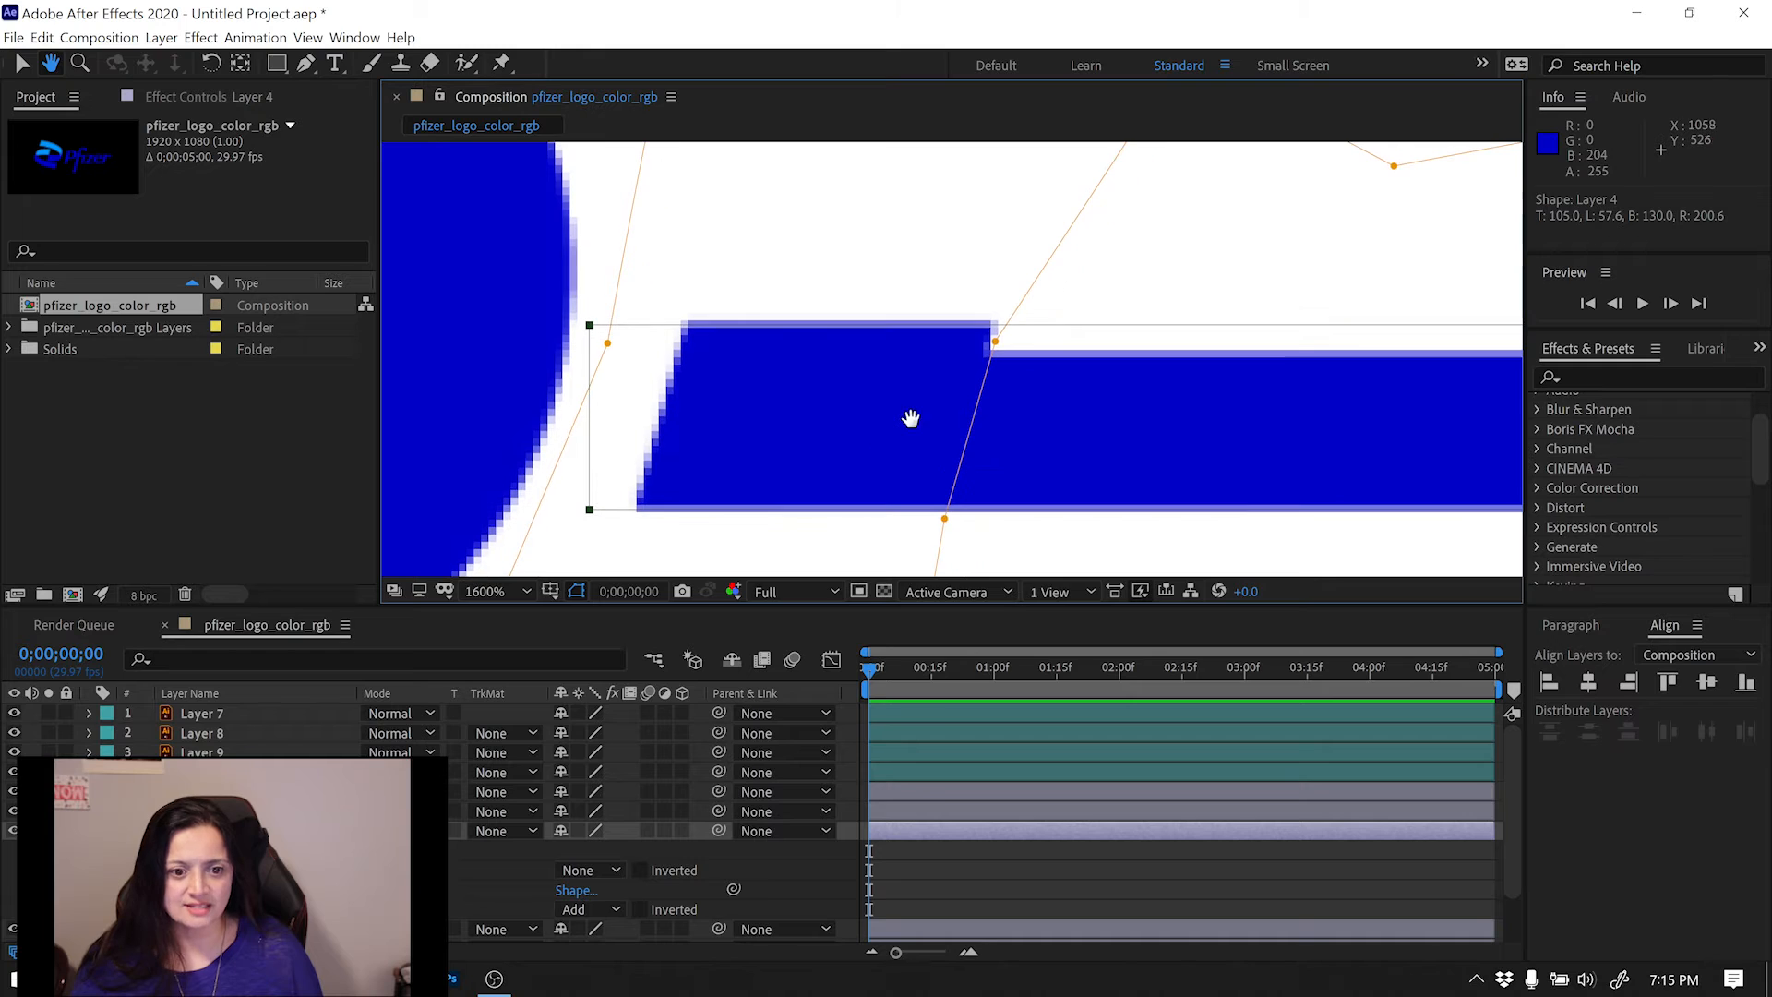
# Lower the upper edge of the rectangular crossbar mask to match the crossbar's top, and set the mask's mode to None.
pyautogui.click(22, 62)
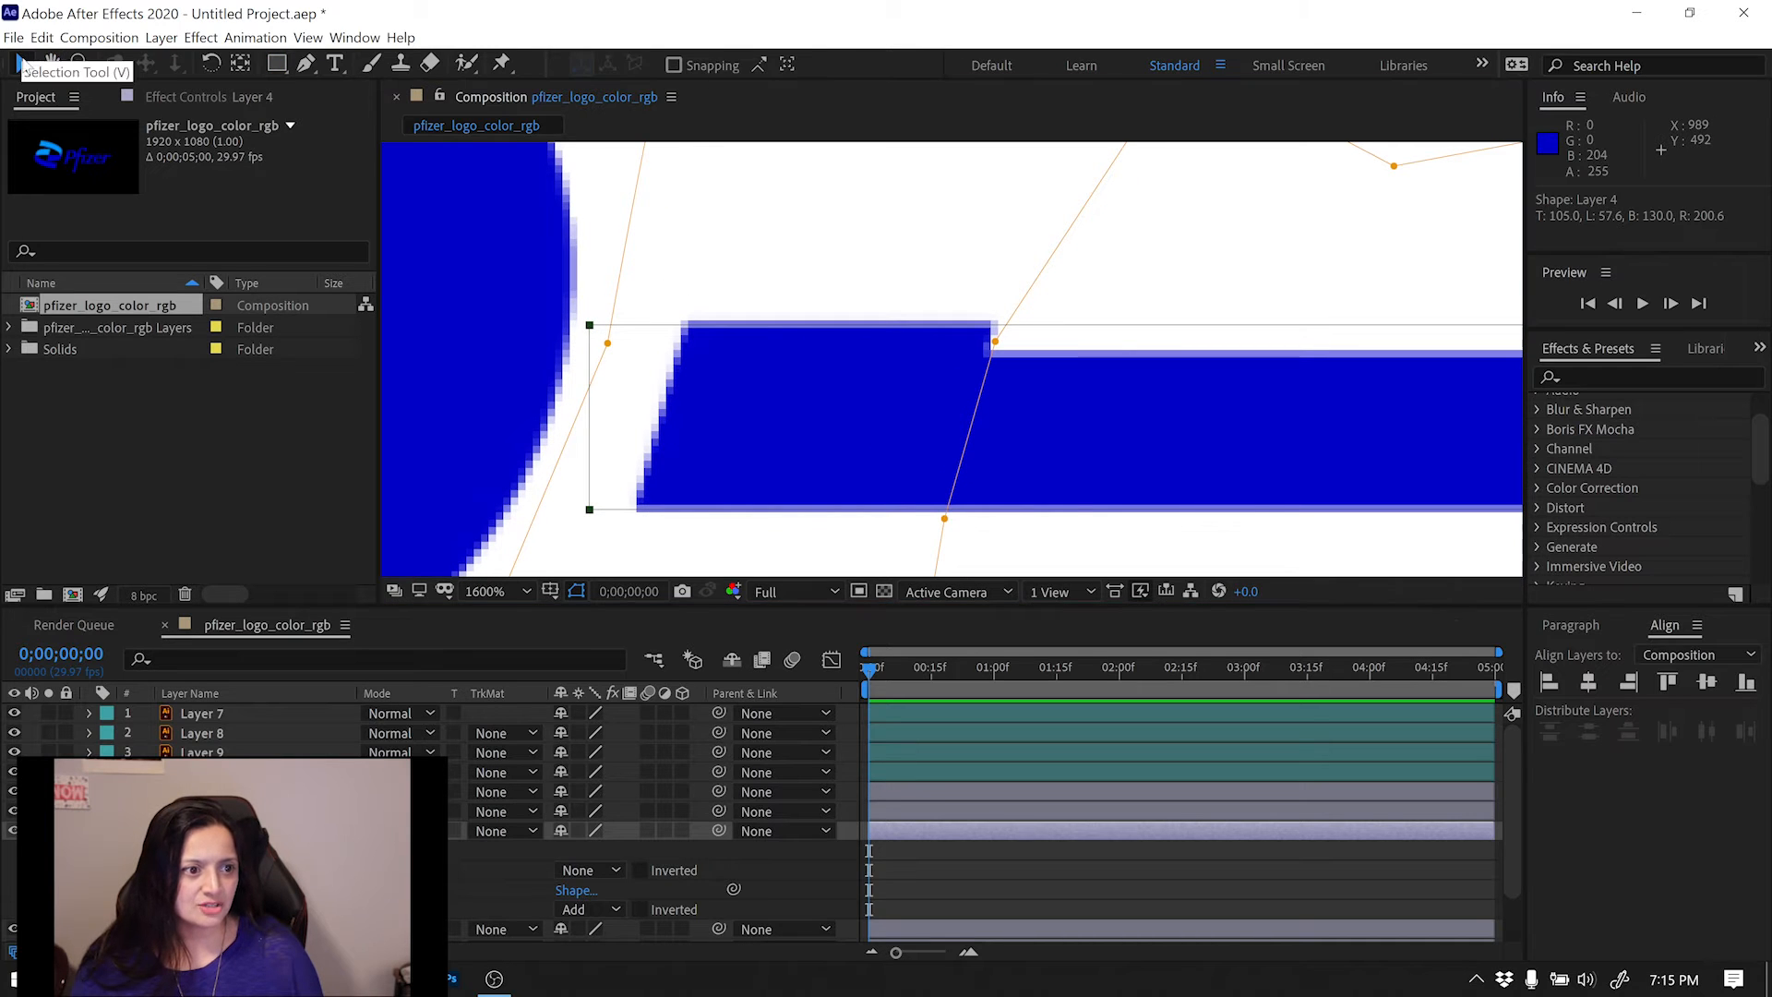
pyautogui.scroll(-1, 962, 317)
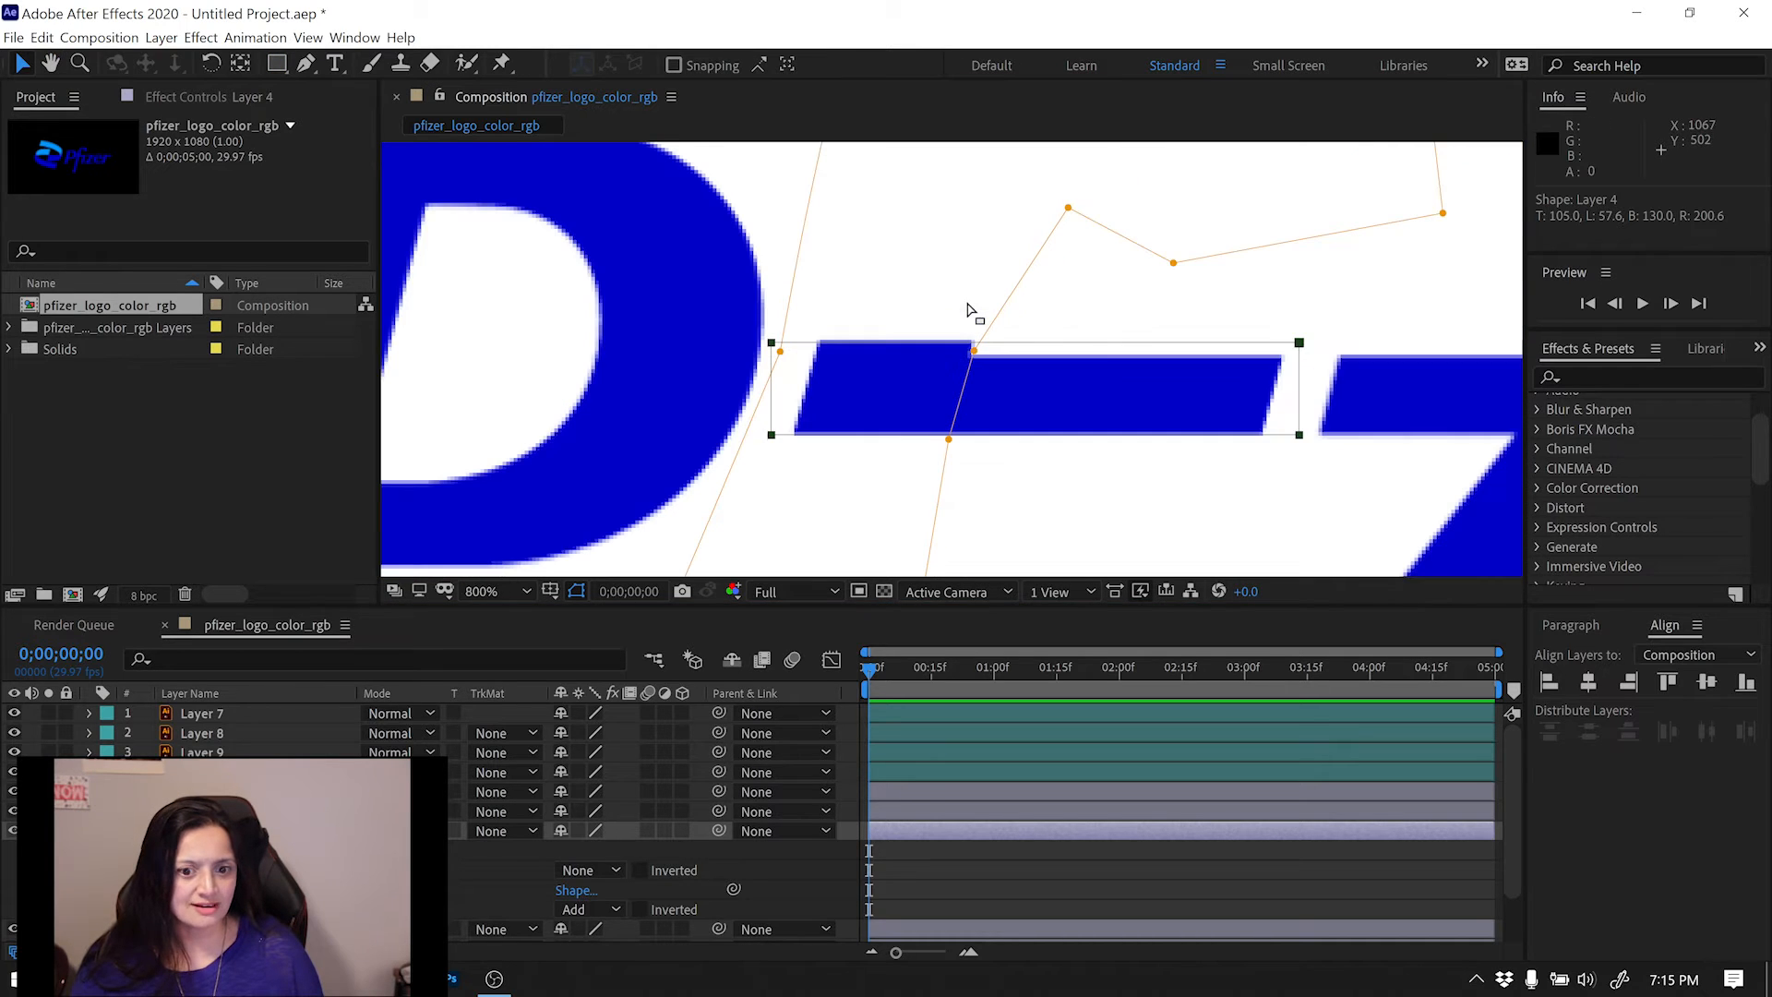
pyautogui.click(1070, 348)
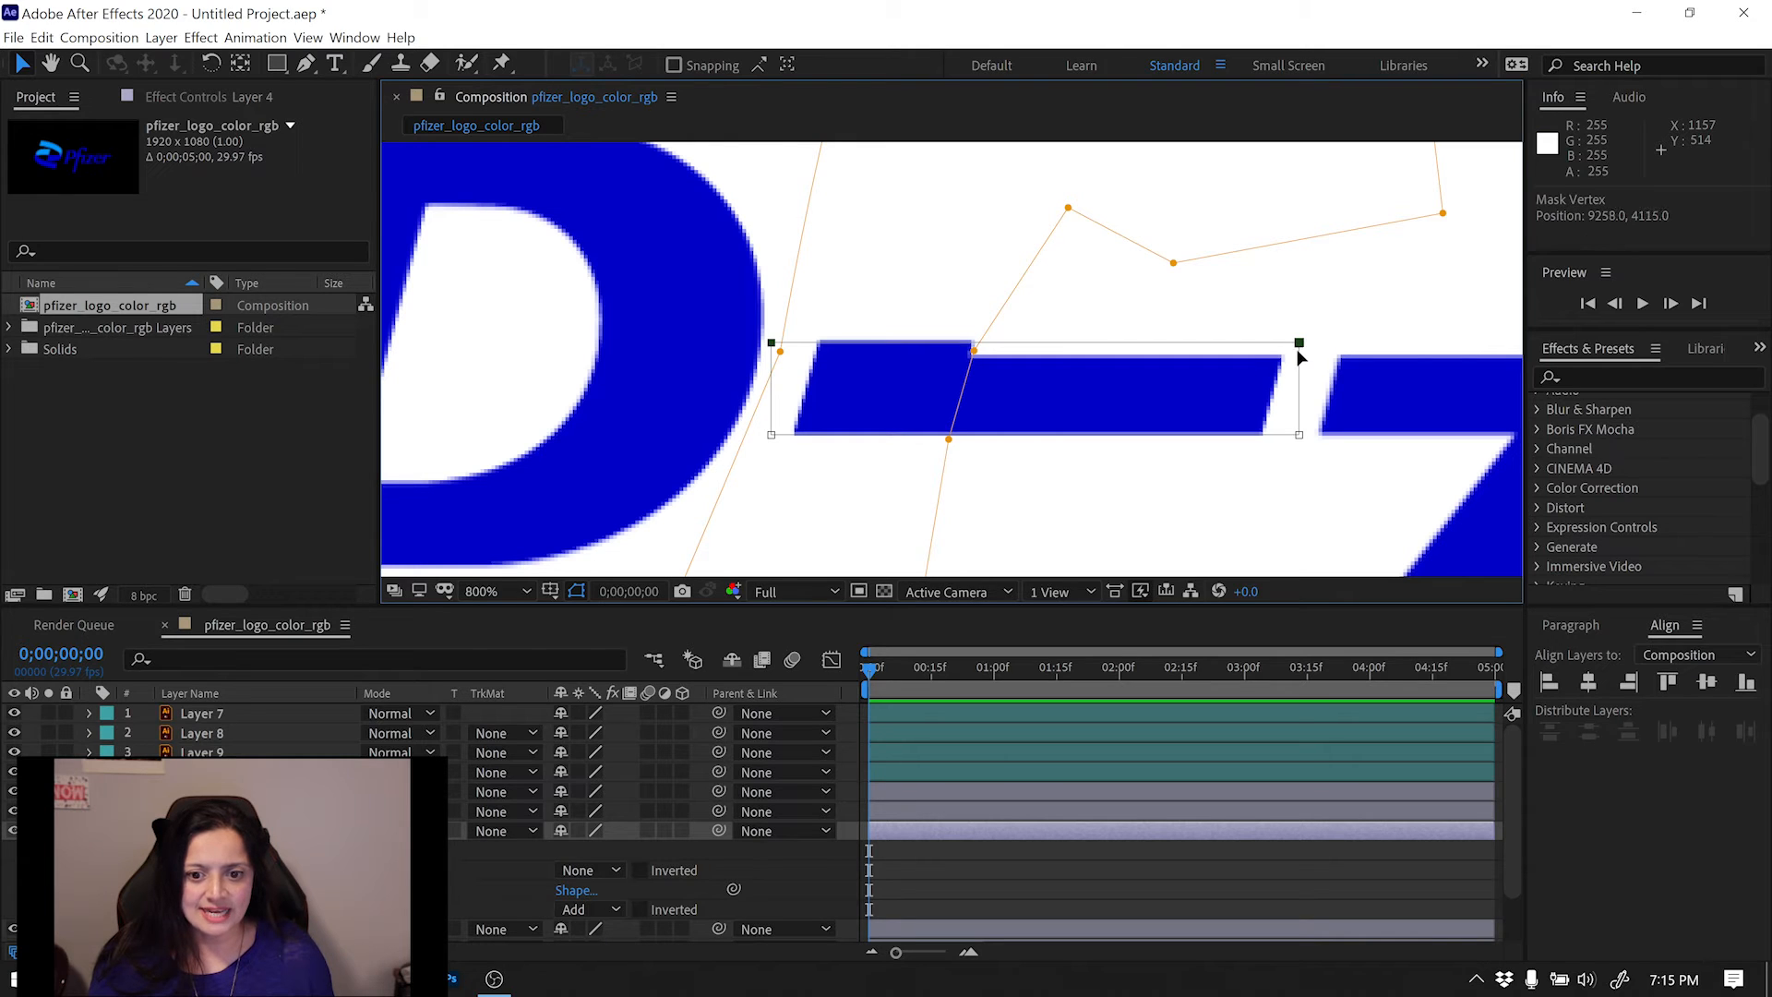
pyautogui.moveTo(1298, 349); pyautogui.dragTo(1298, 364)
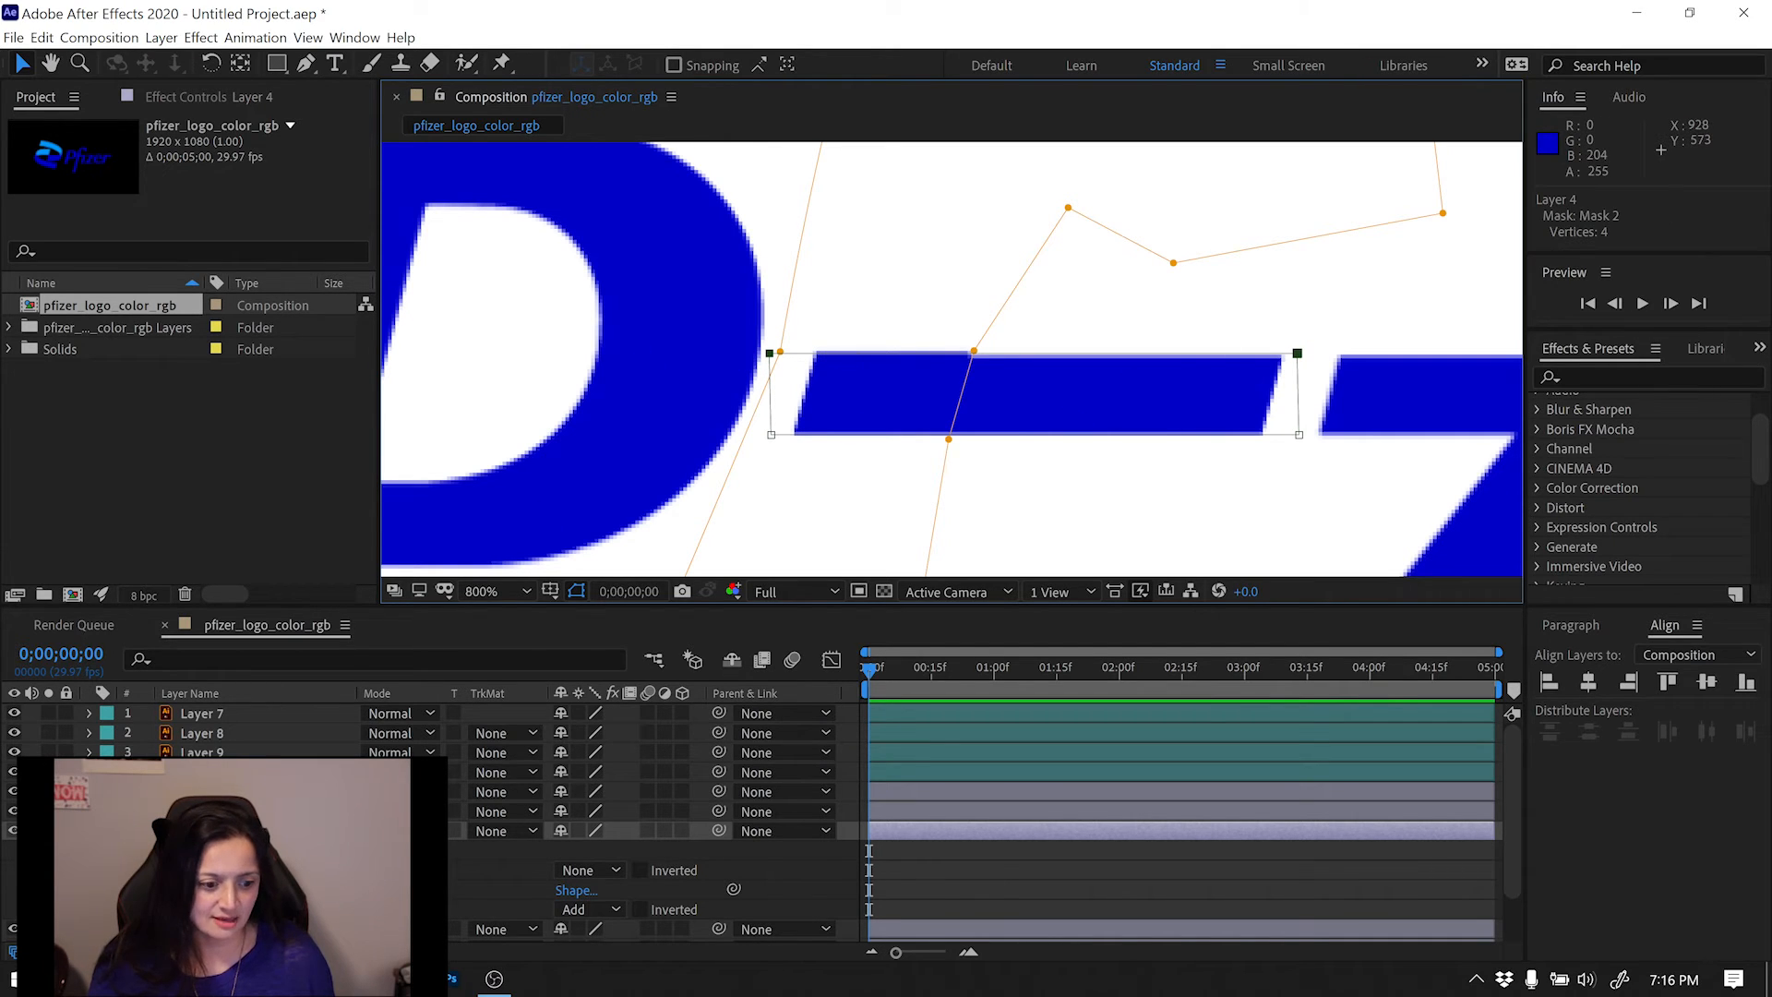
pyautogui.click(611, 908)
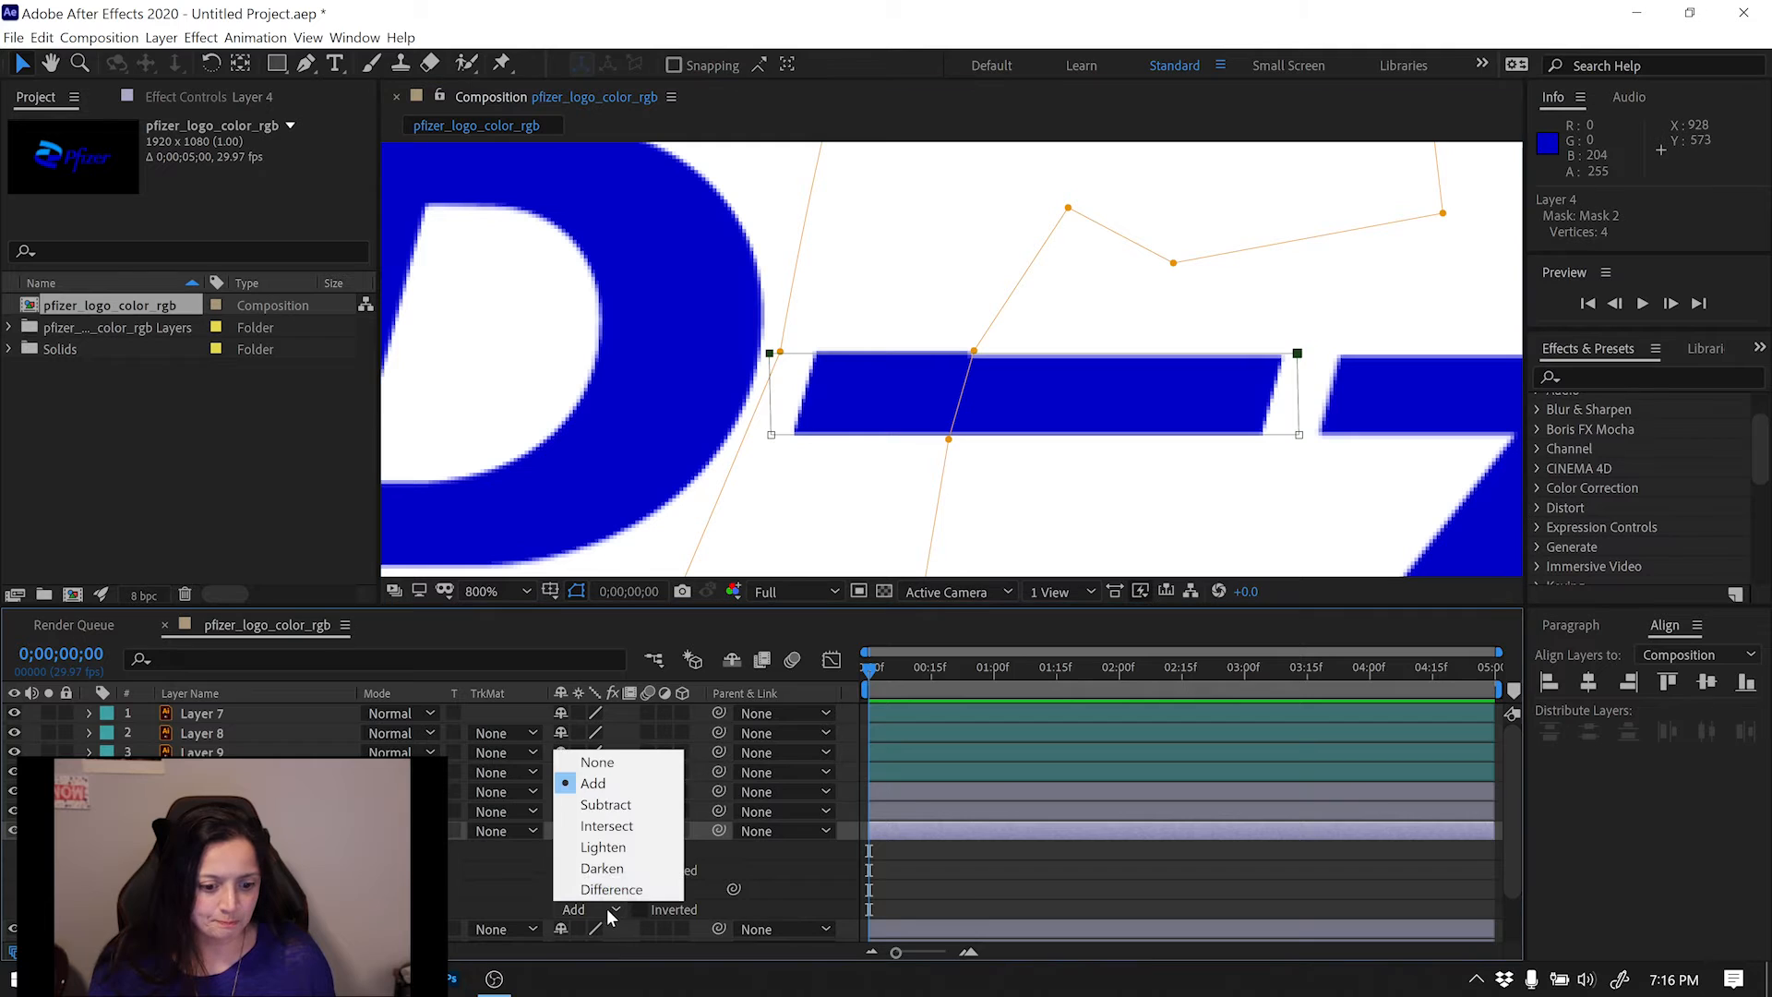
pyautogui.click(618, 763)
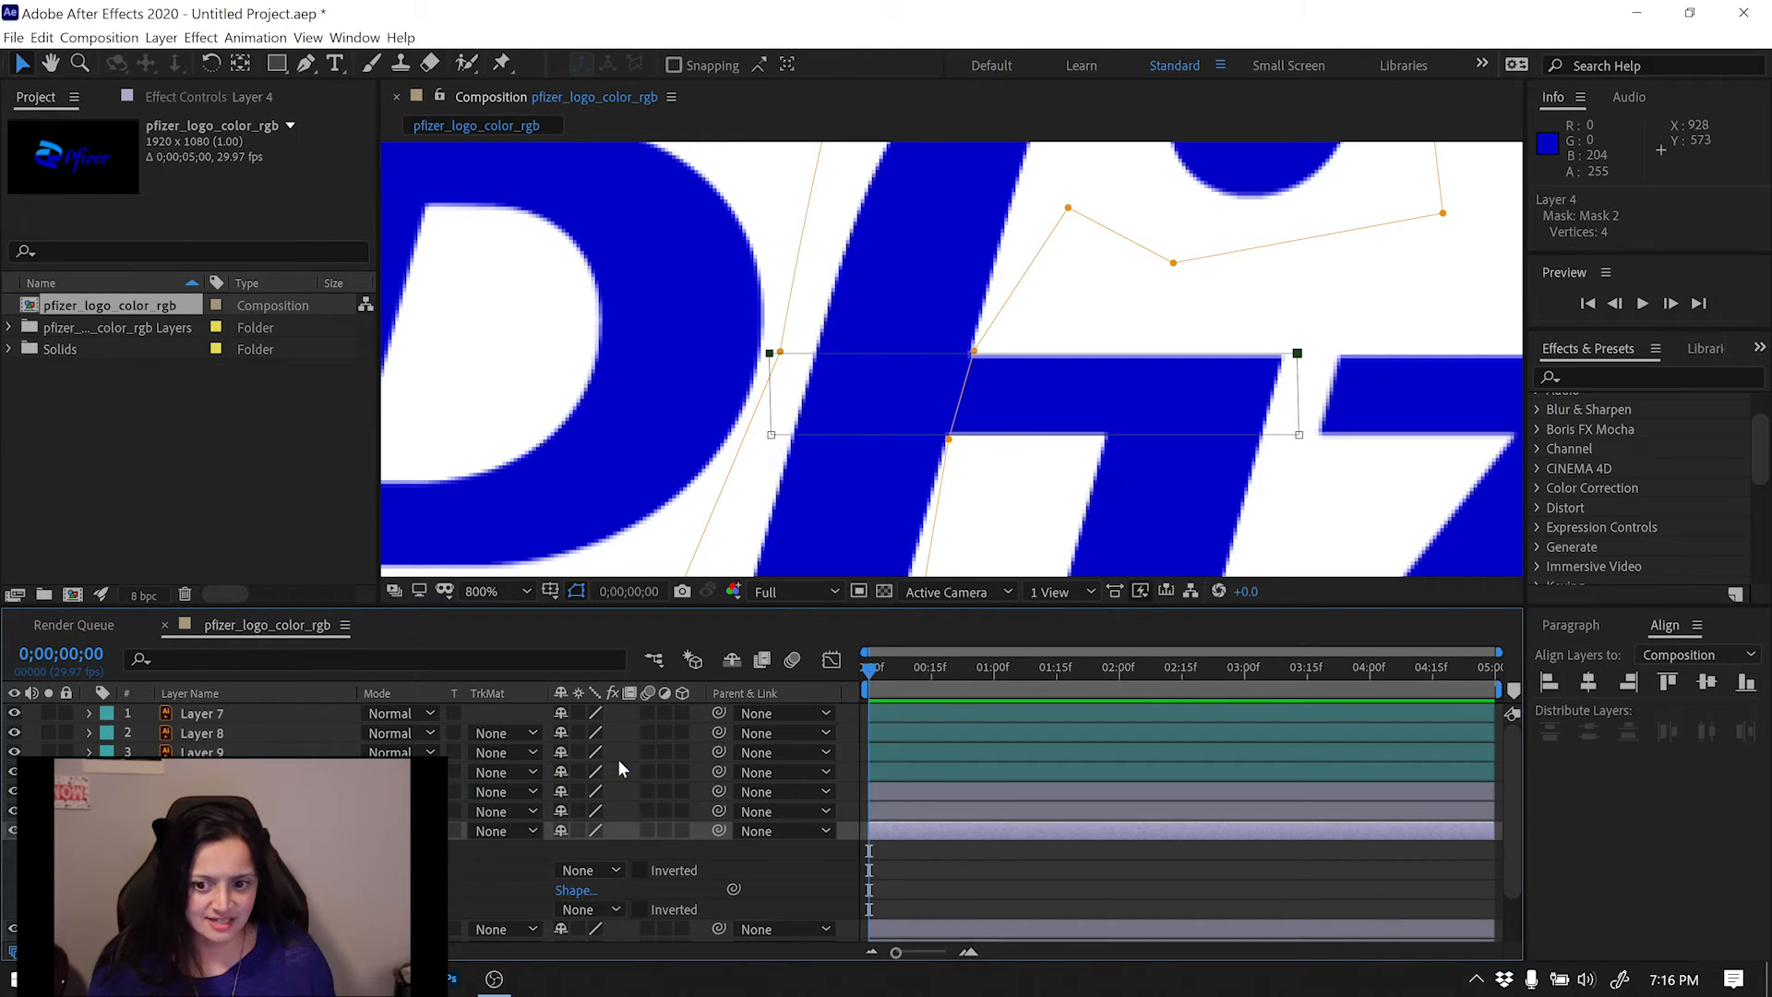
# Draw a closed eight-point mask around the stem of the i on Layer 4, and set the mask's mode to None.
pyautogui.scroll(-2, 1140, 281)
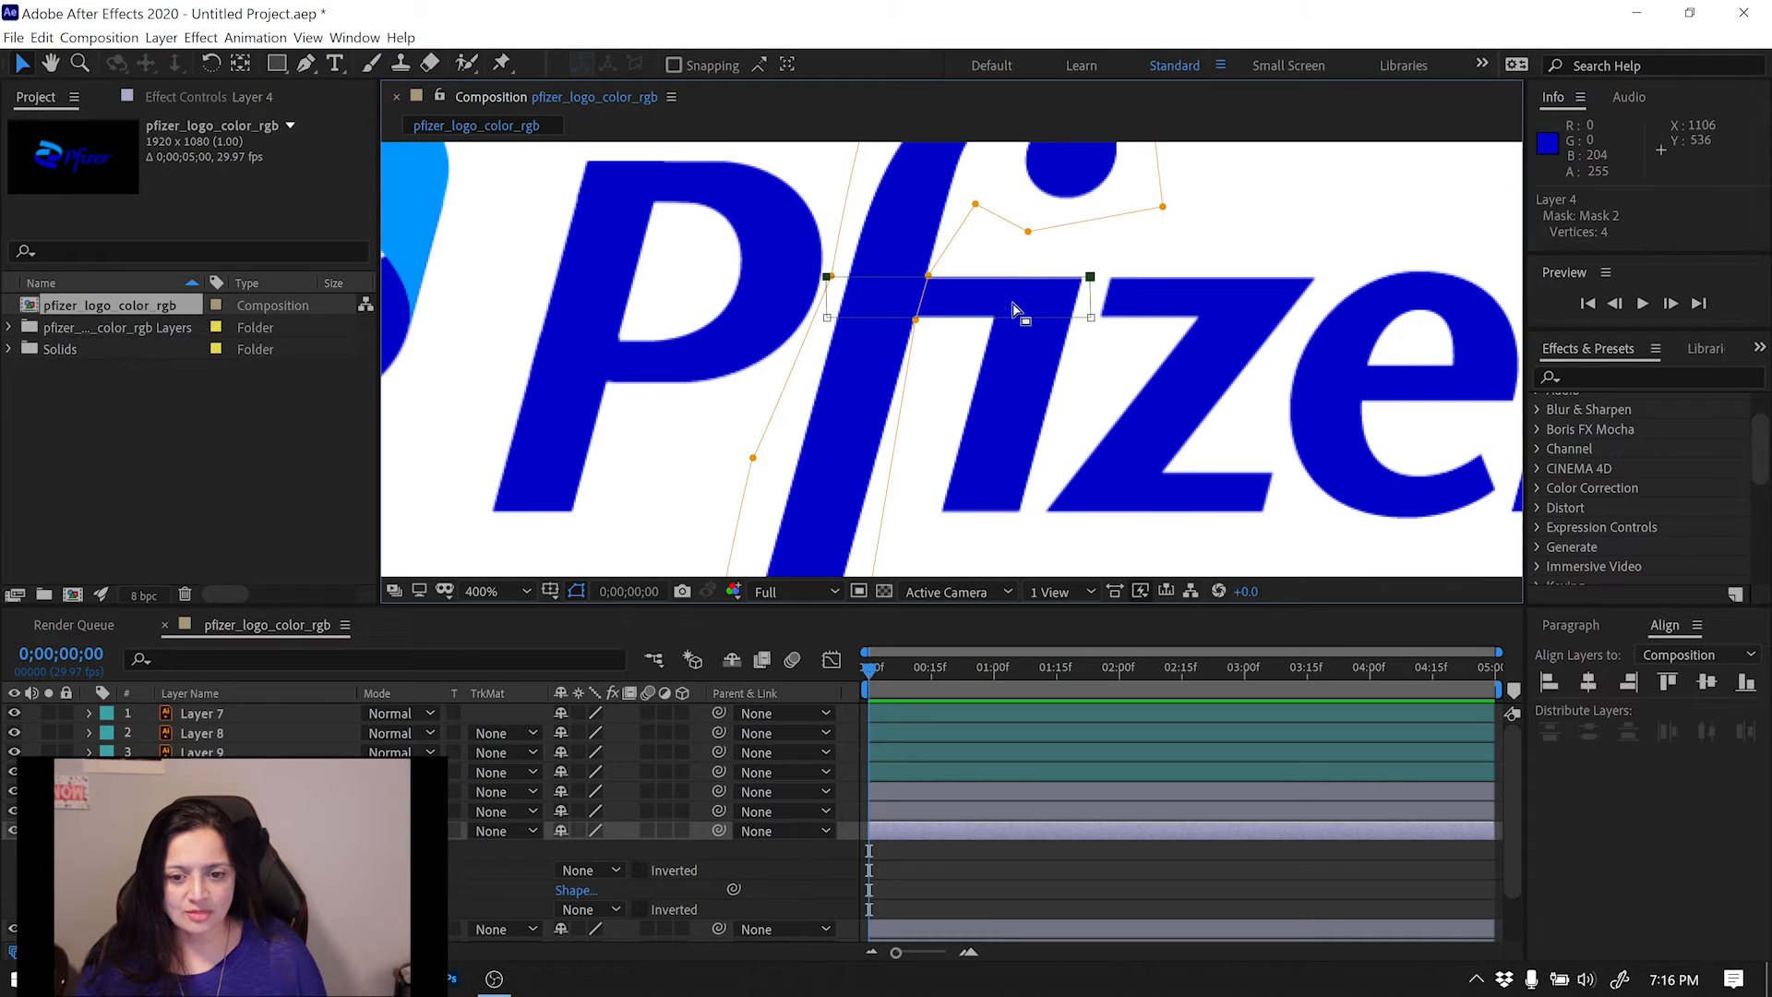
pyautogui.click(305, 70)
pyautogui.click(1009, 263)
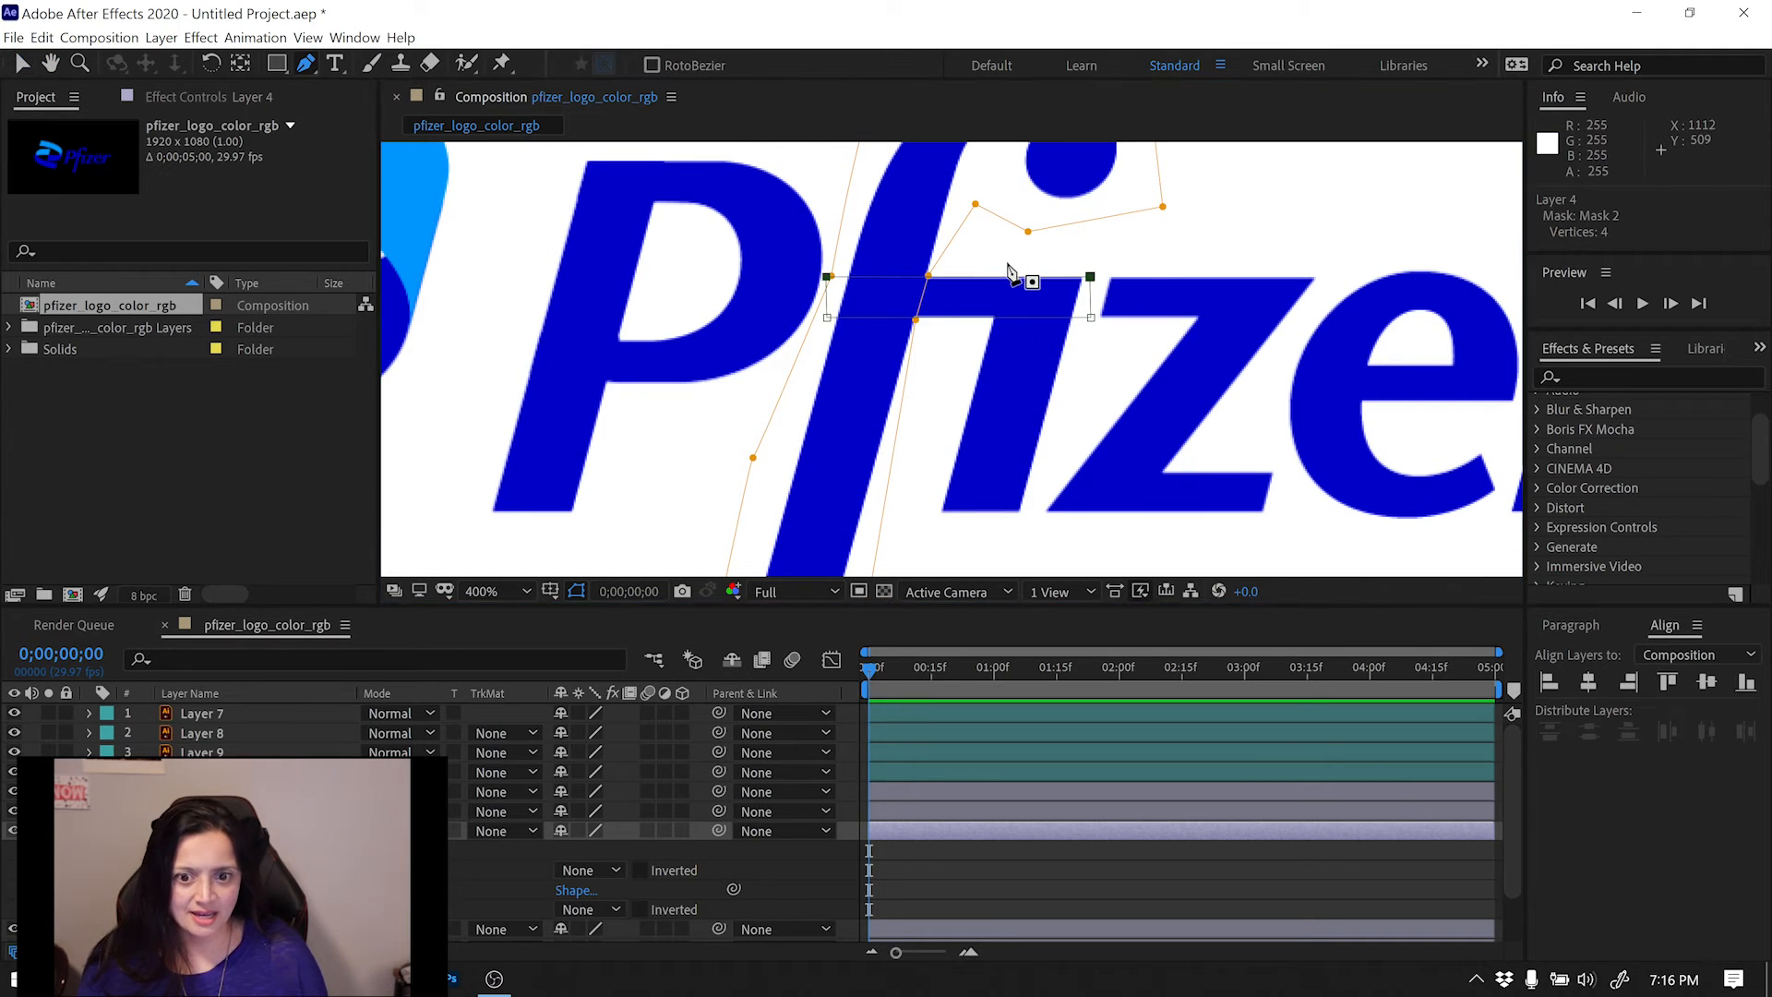
pyautogui.click(995, 318)
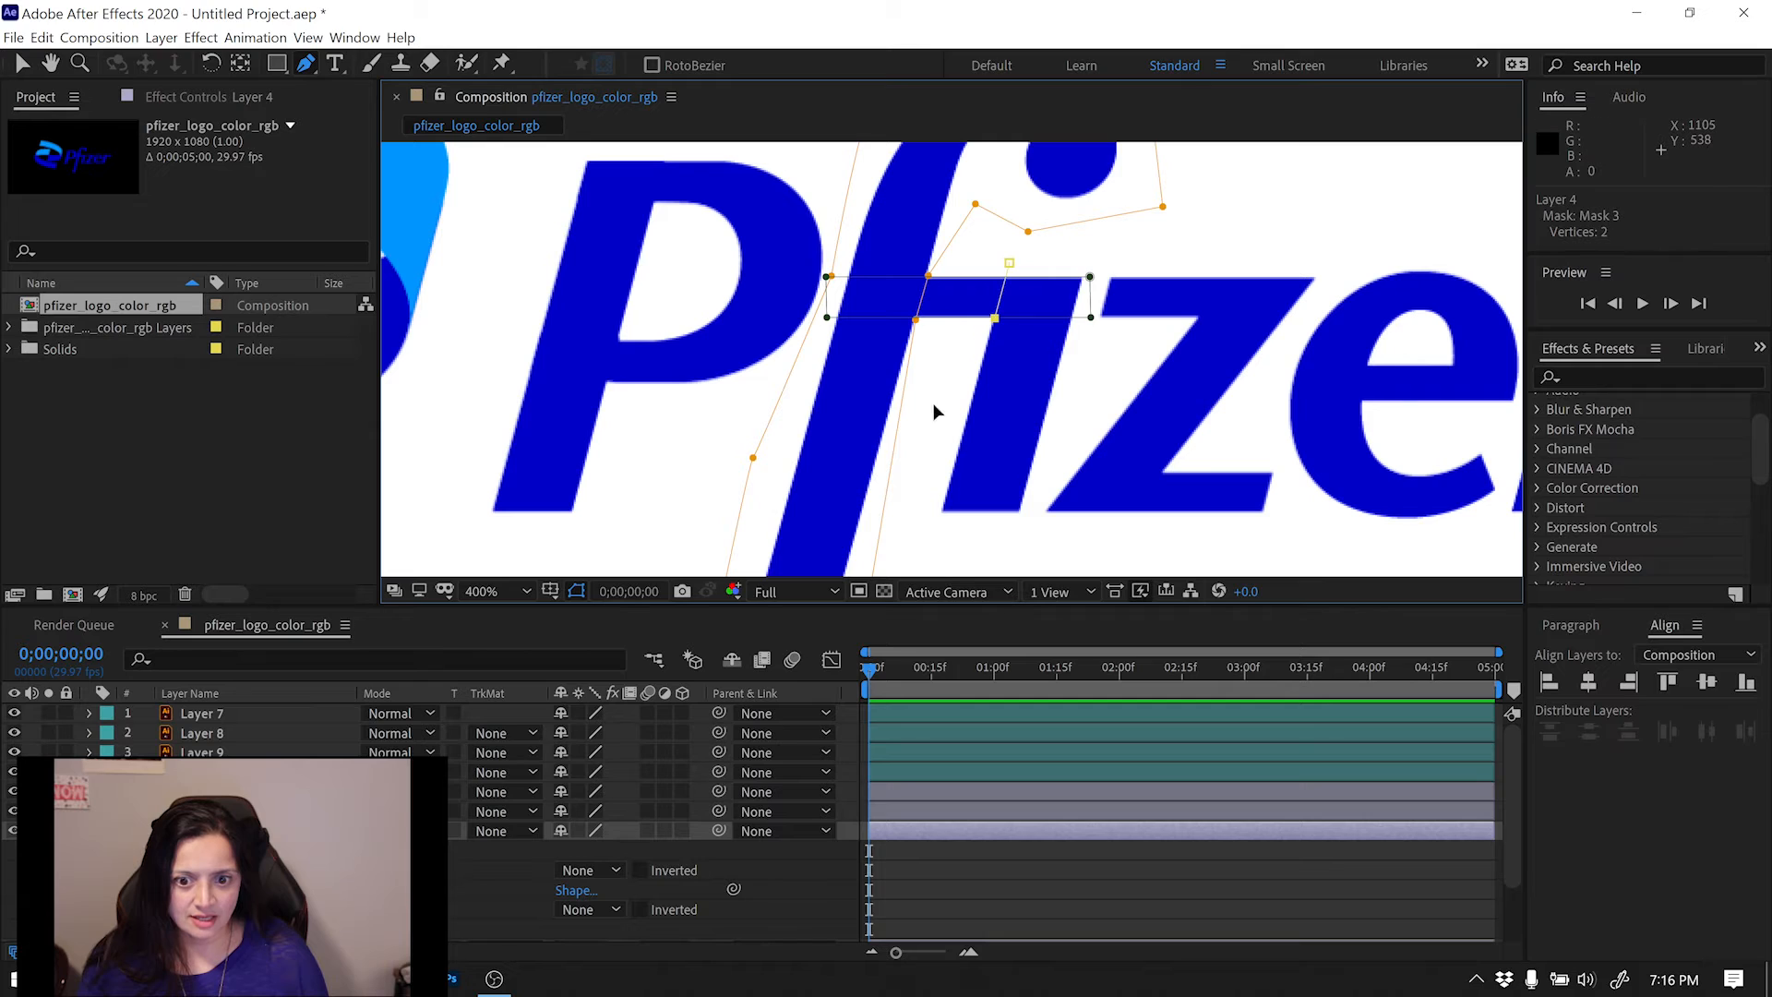
pyautogui.click(956, 412)
pyautogui.click(928, 528)
pyautogui.click(1025, 534)
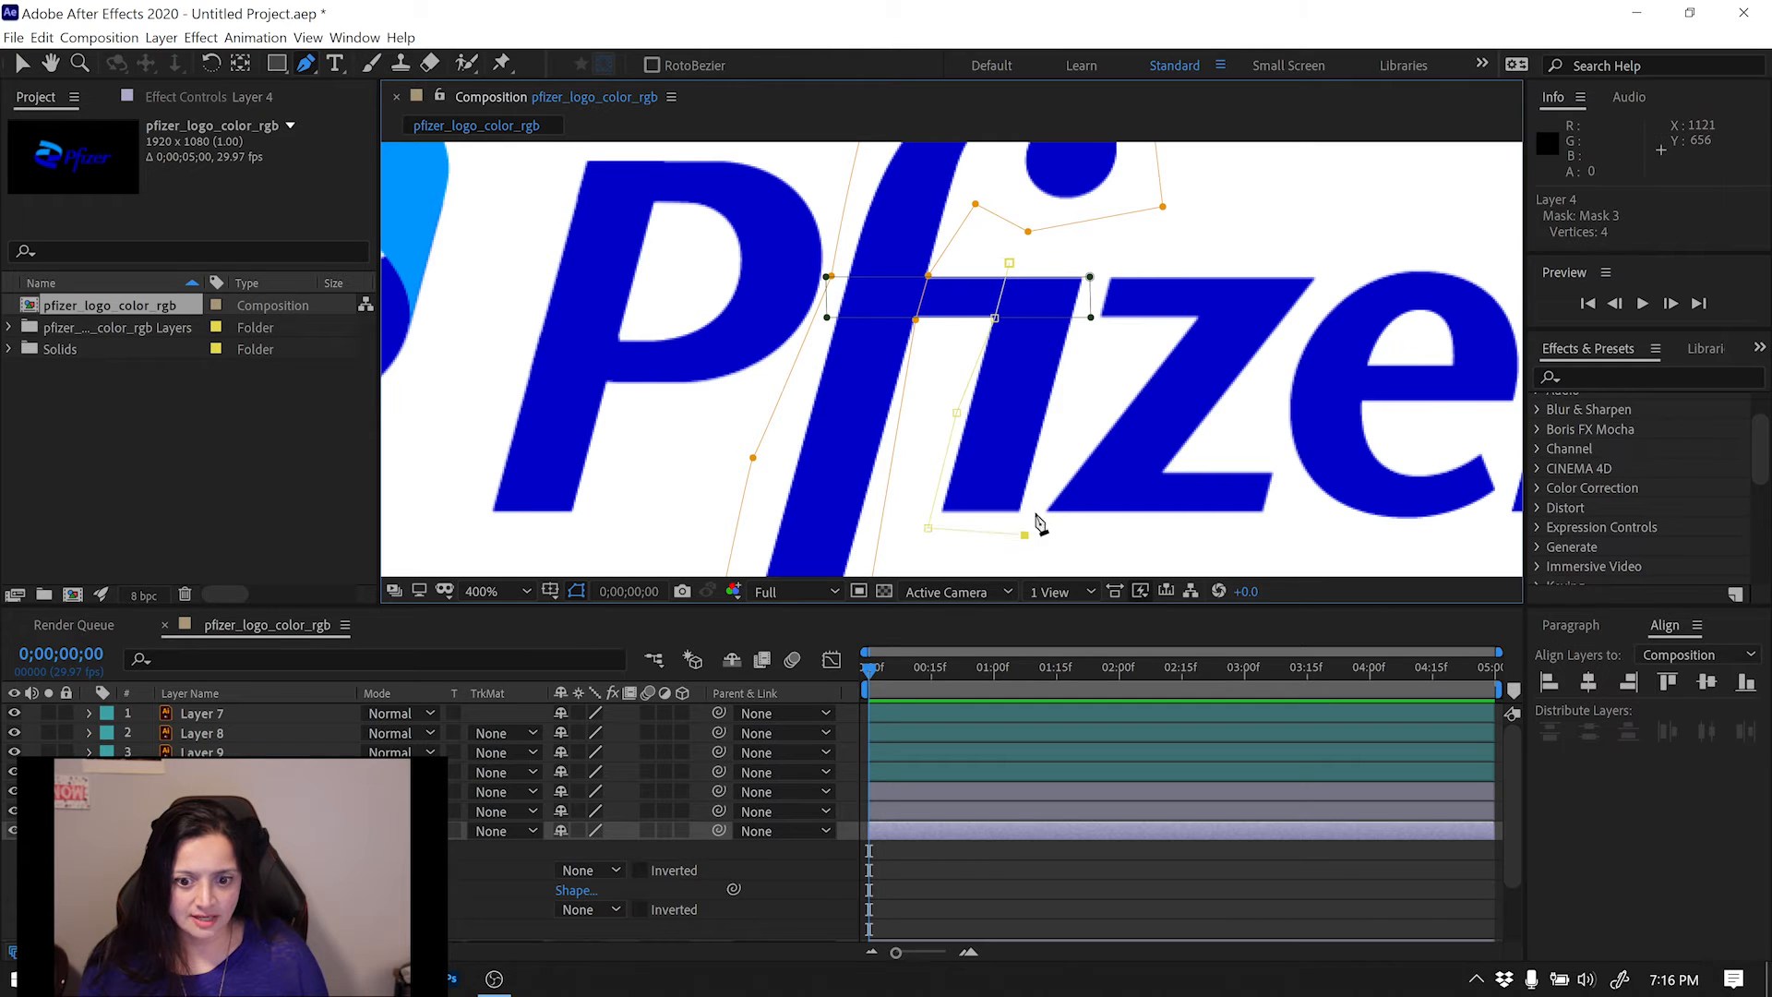
pyautogui.click(1063, 407)
pyautogui.click(1090, 305)
pyautogui.click(1097, 263)
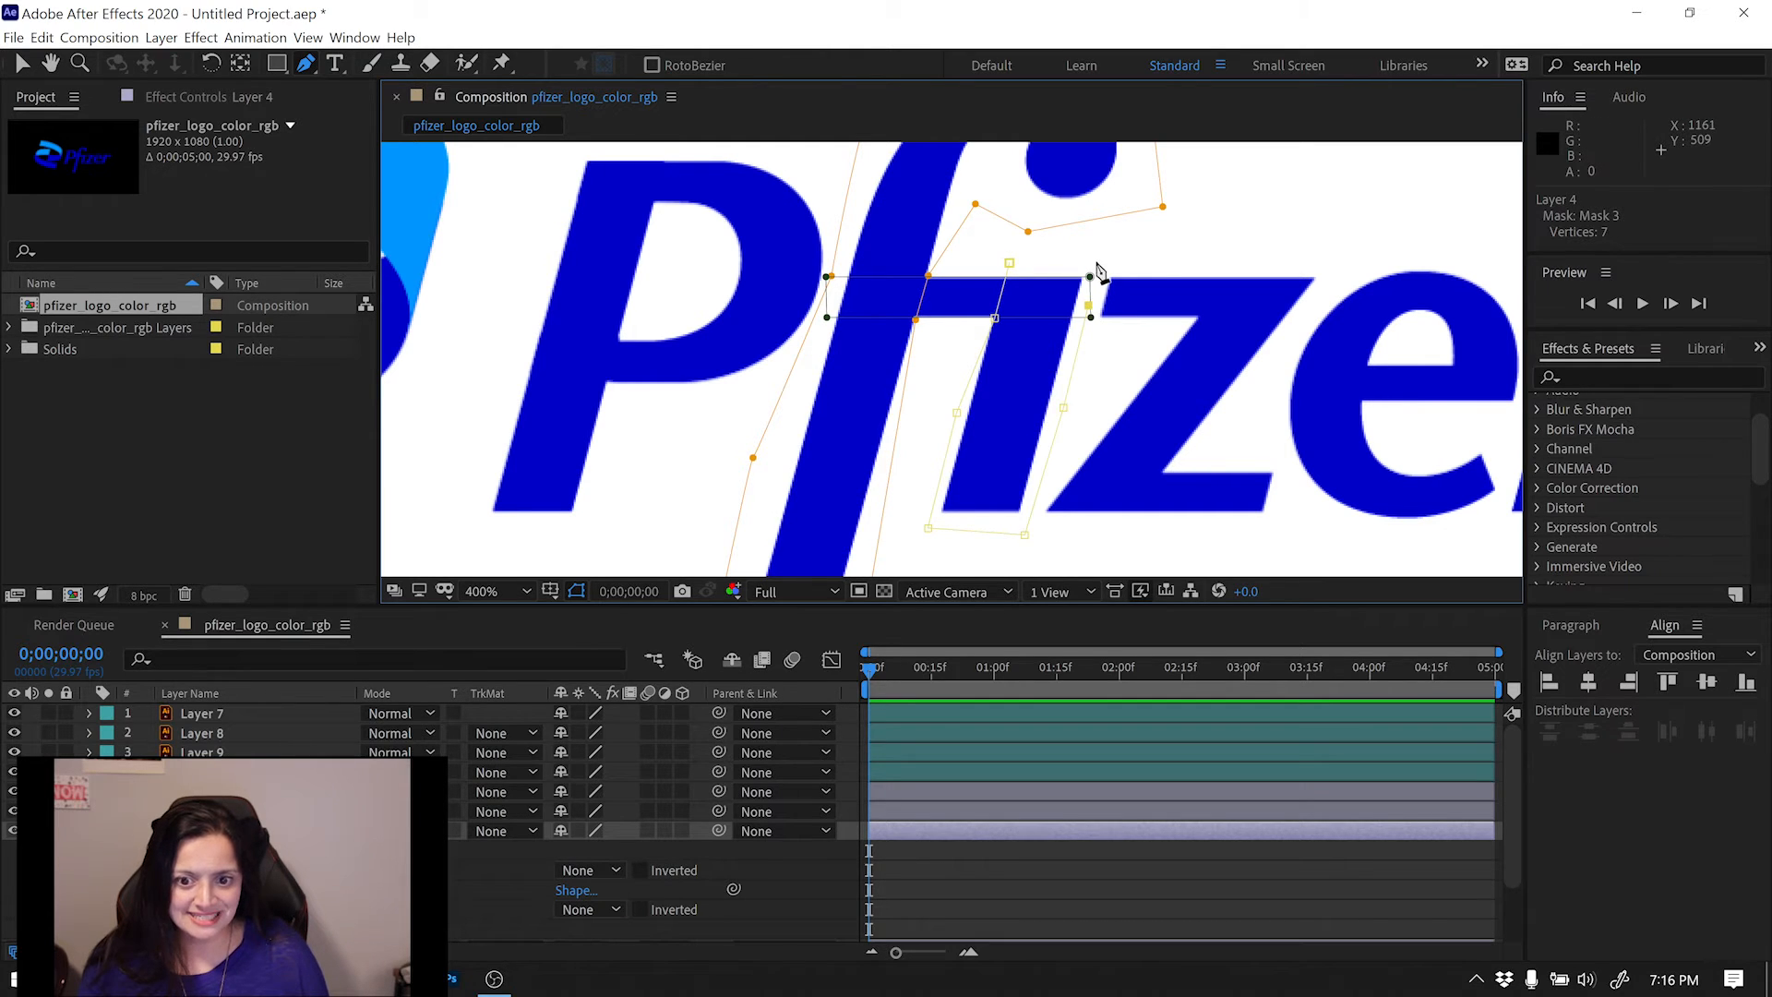
pyautogui.click(1009, 263)
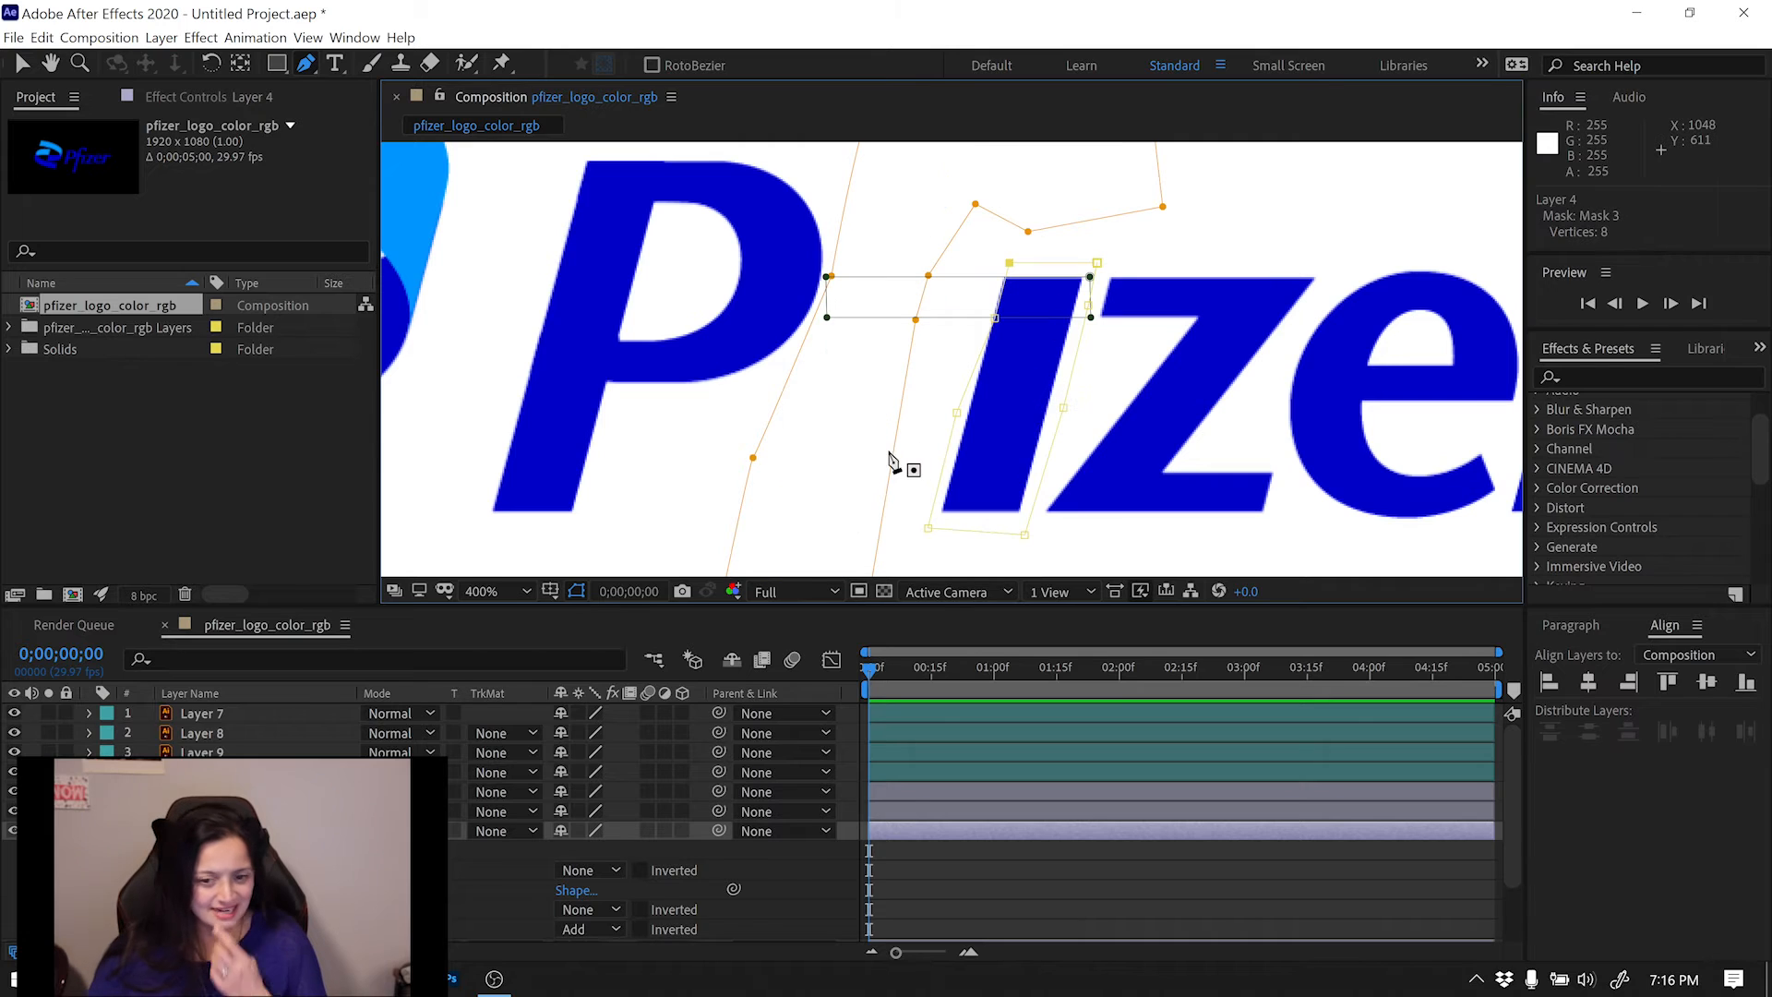
pyautogui.click(595, 931)
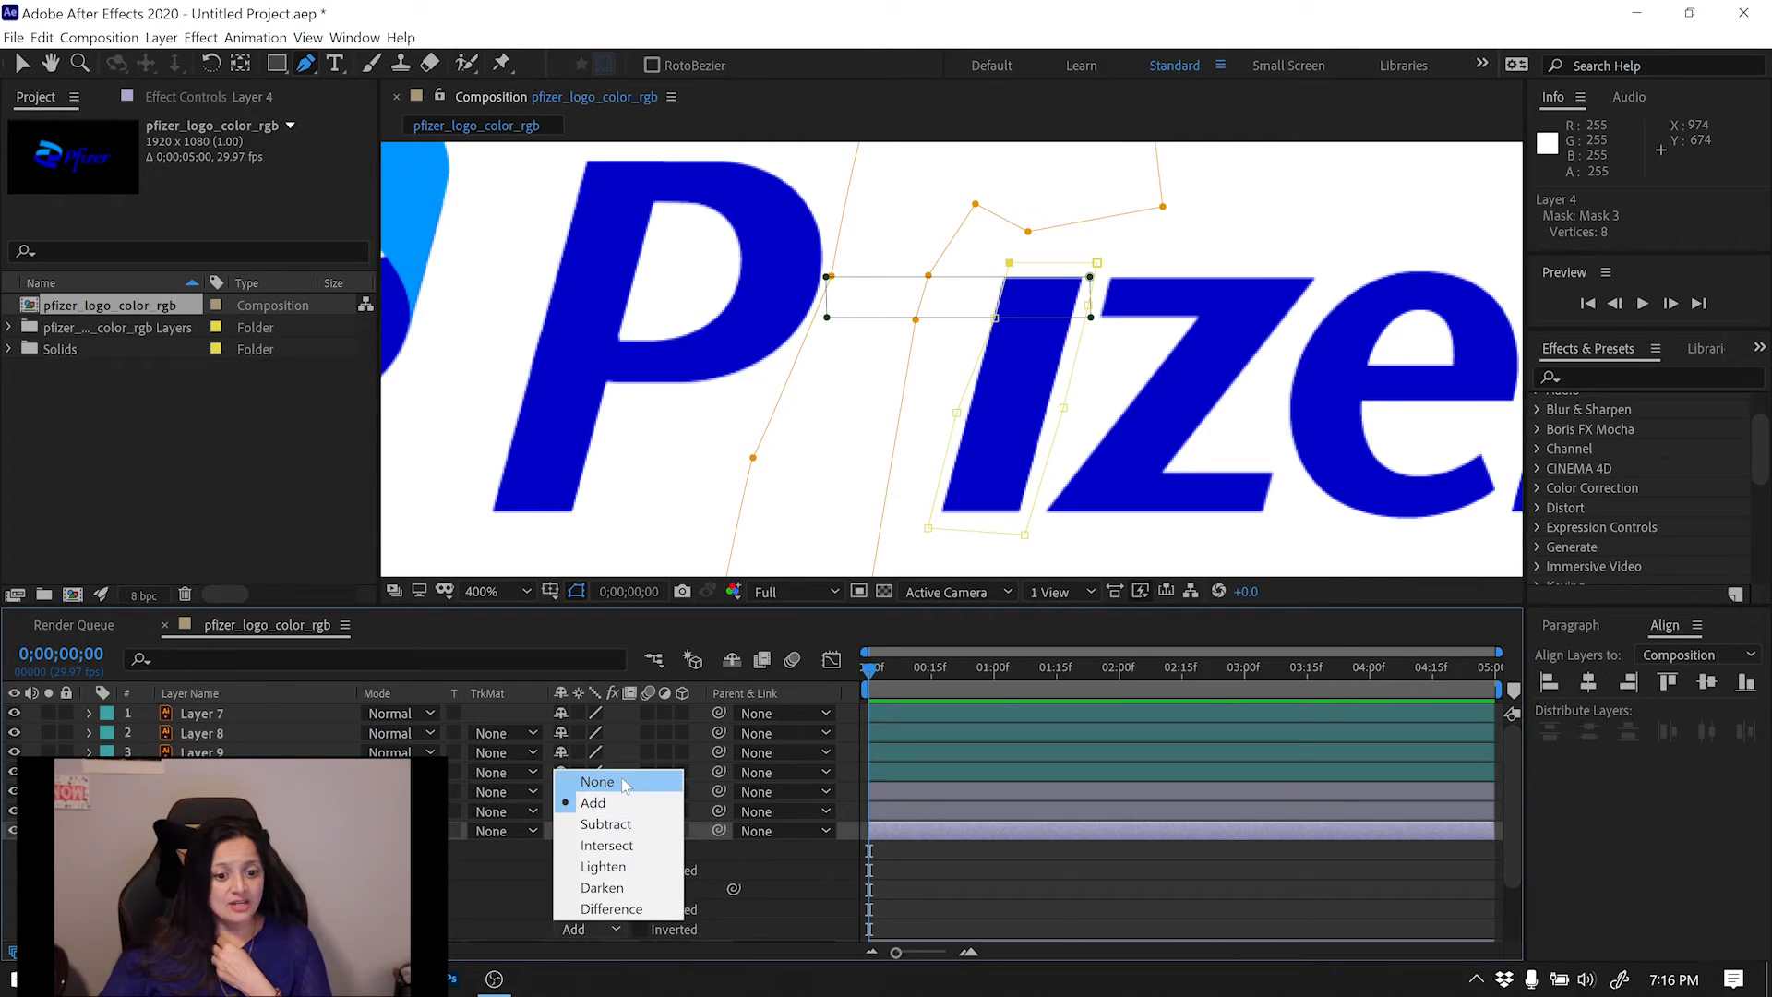
pyautogui.click(622, 779)
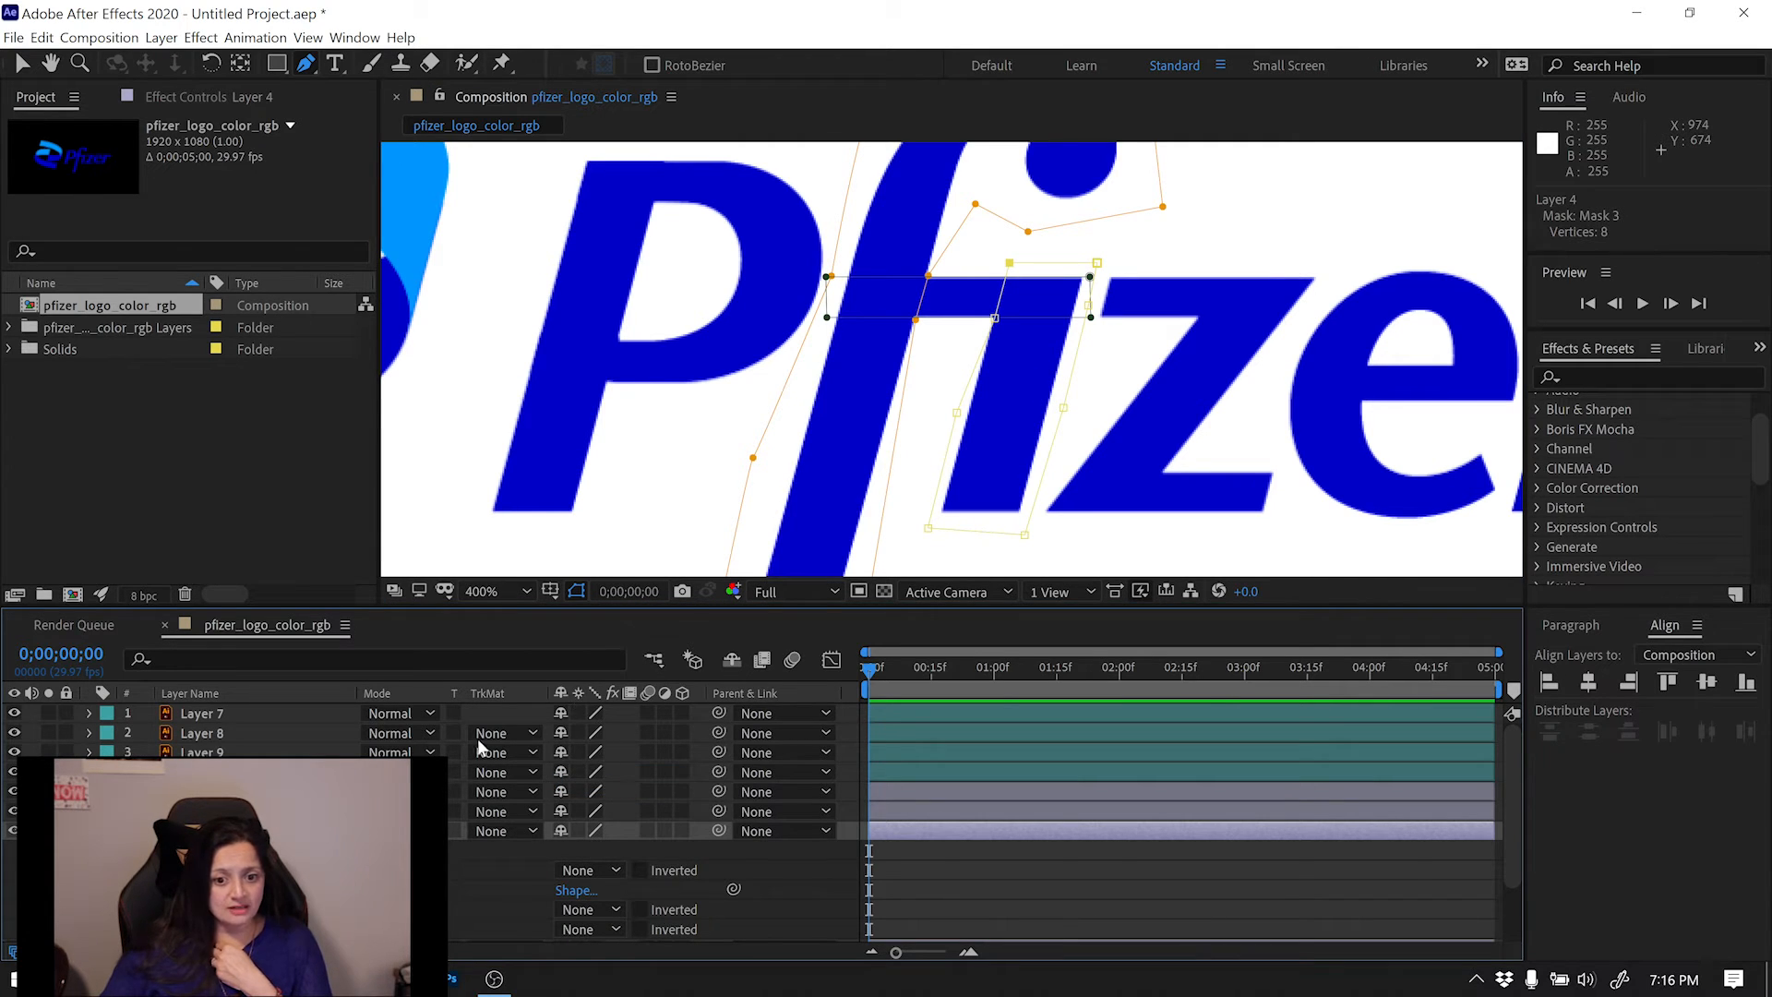
# Rename Layer 4 as fi and its three masks as F-hook, F side stem and i stick.
pyautogui.click(231, 831)
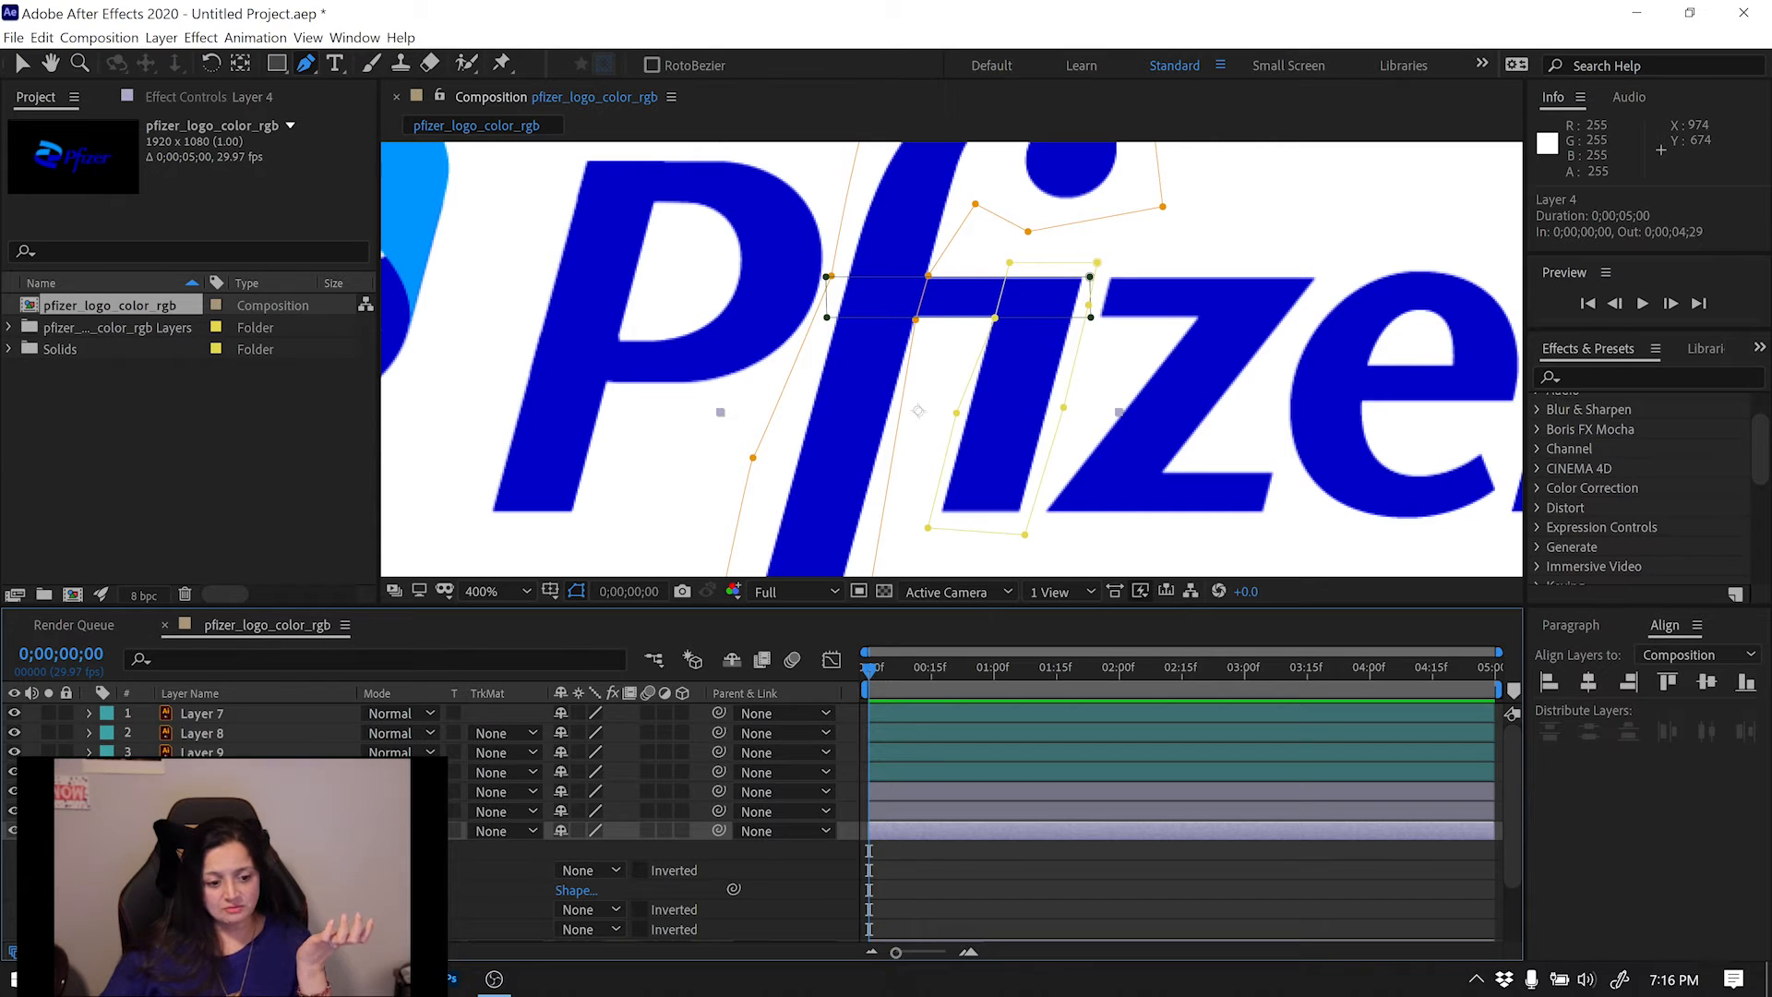
pyautogui.click(188, 871)
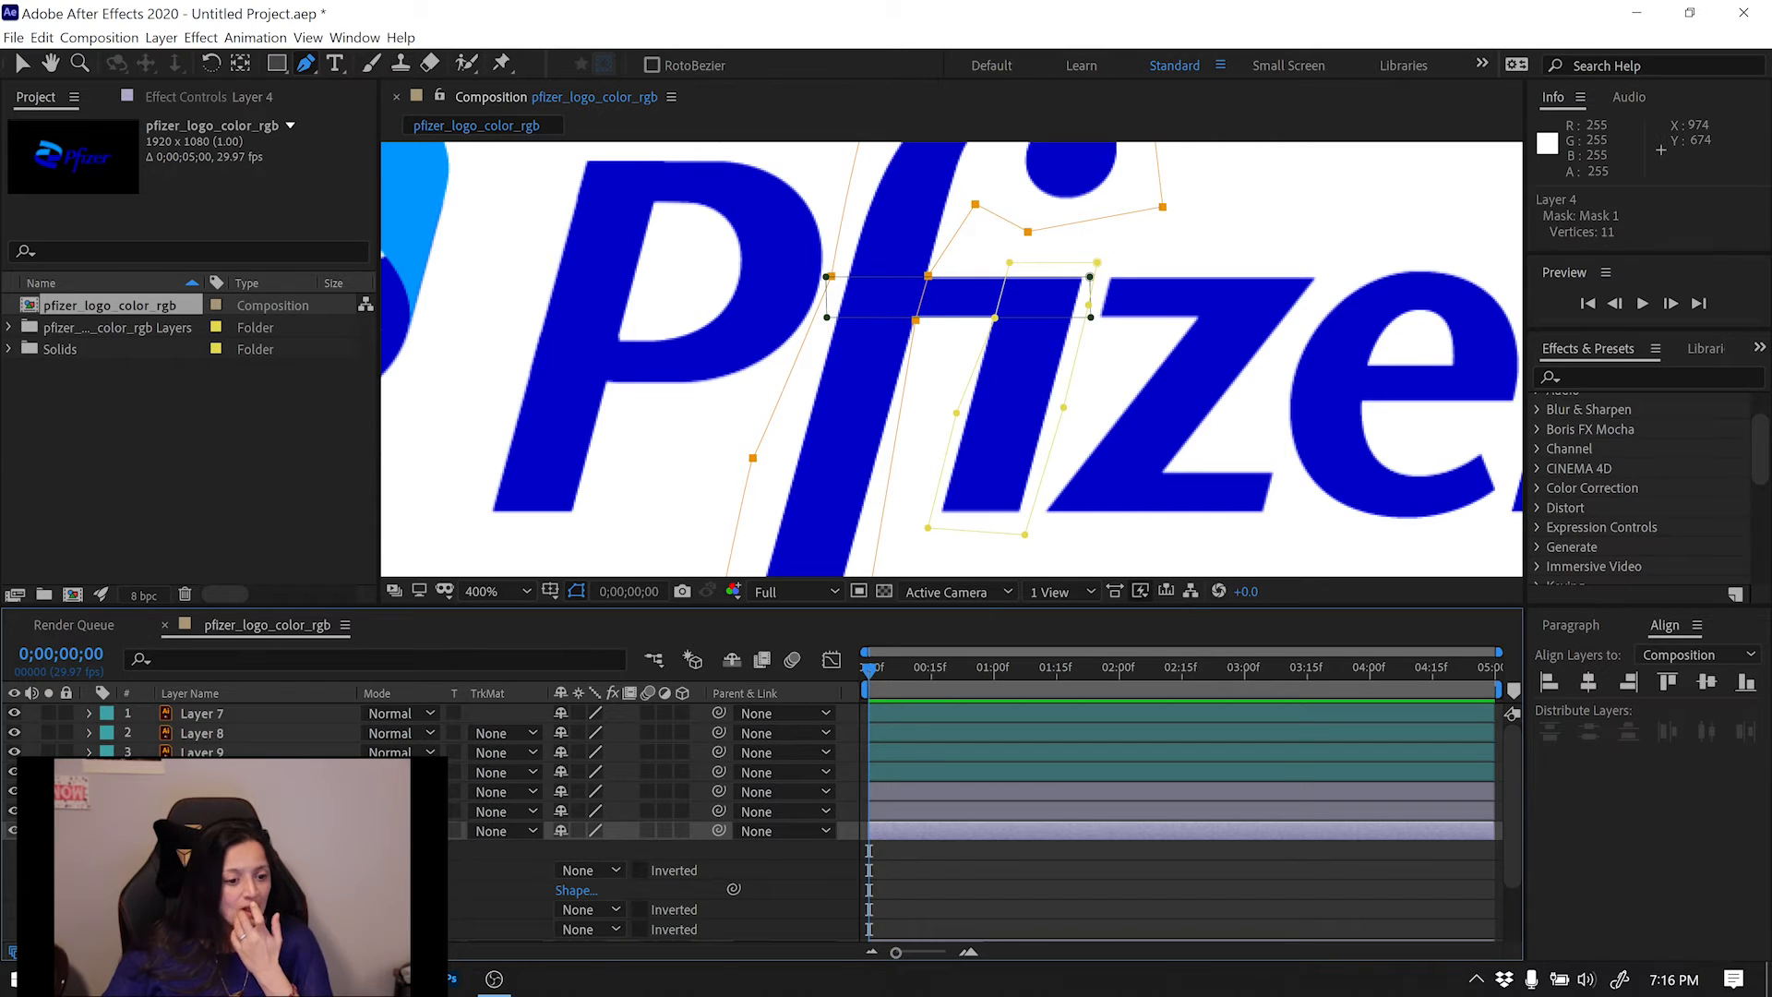
pyautogui.click(231, 831)
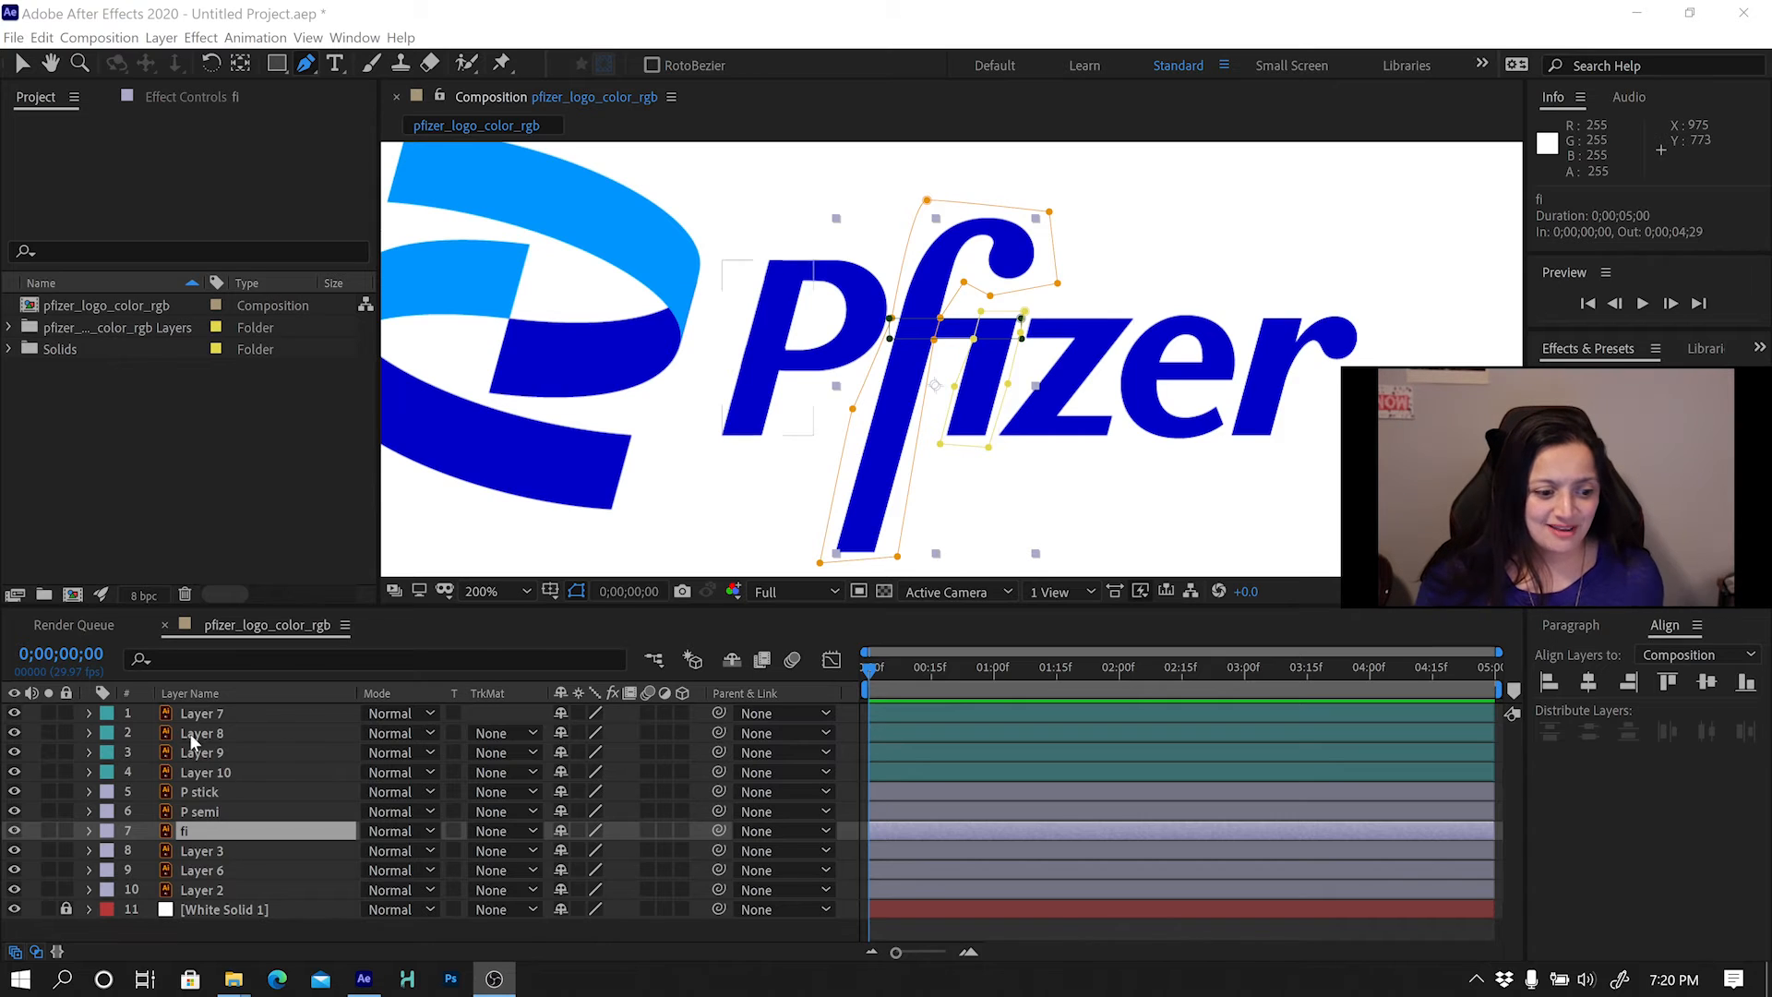
# Reveal the fi layer's masks and collapse the properties of F-hook, F side stem and i stick.
pyautogui.click(203, 830)
pyautogui.click(88, 830)
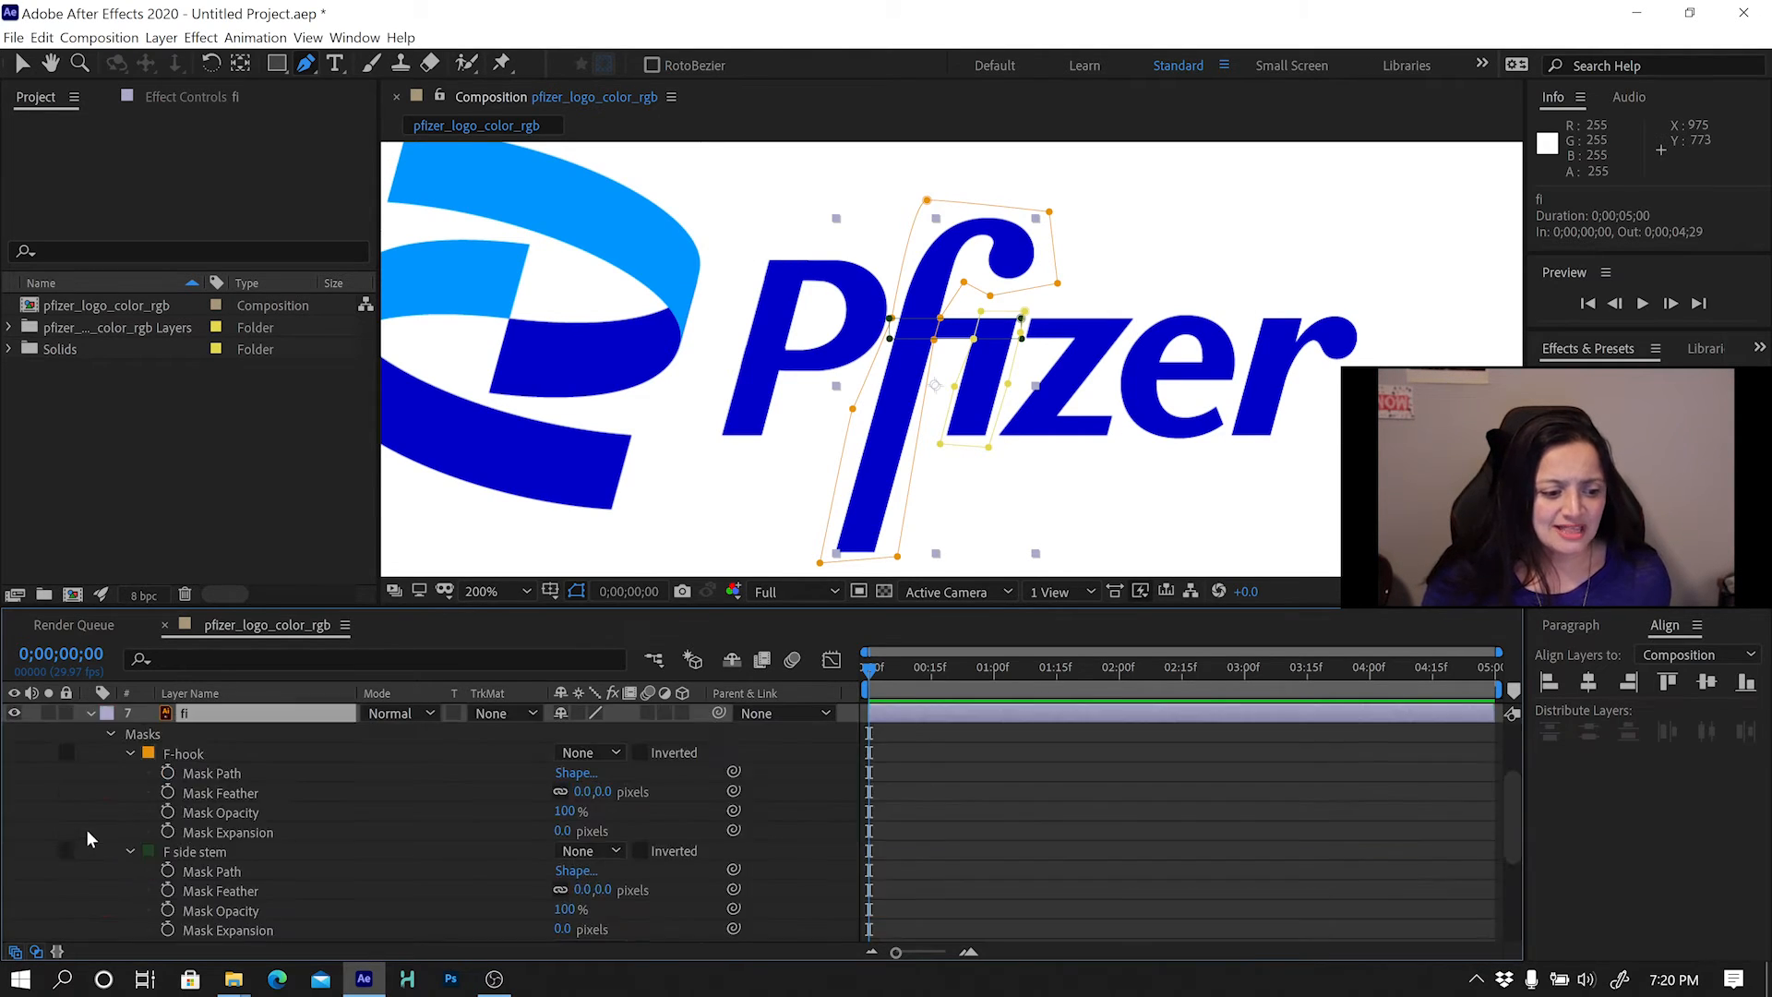
pyautogui.click(187, 757)
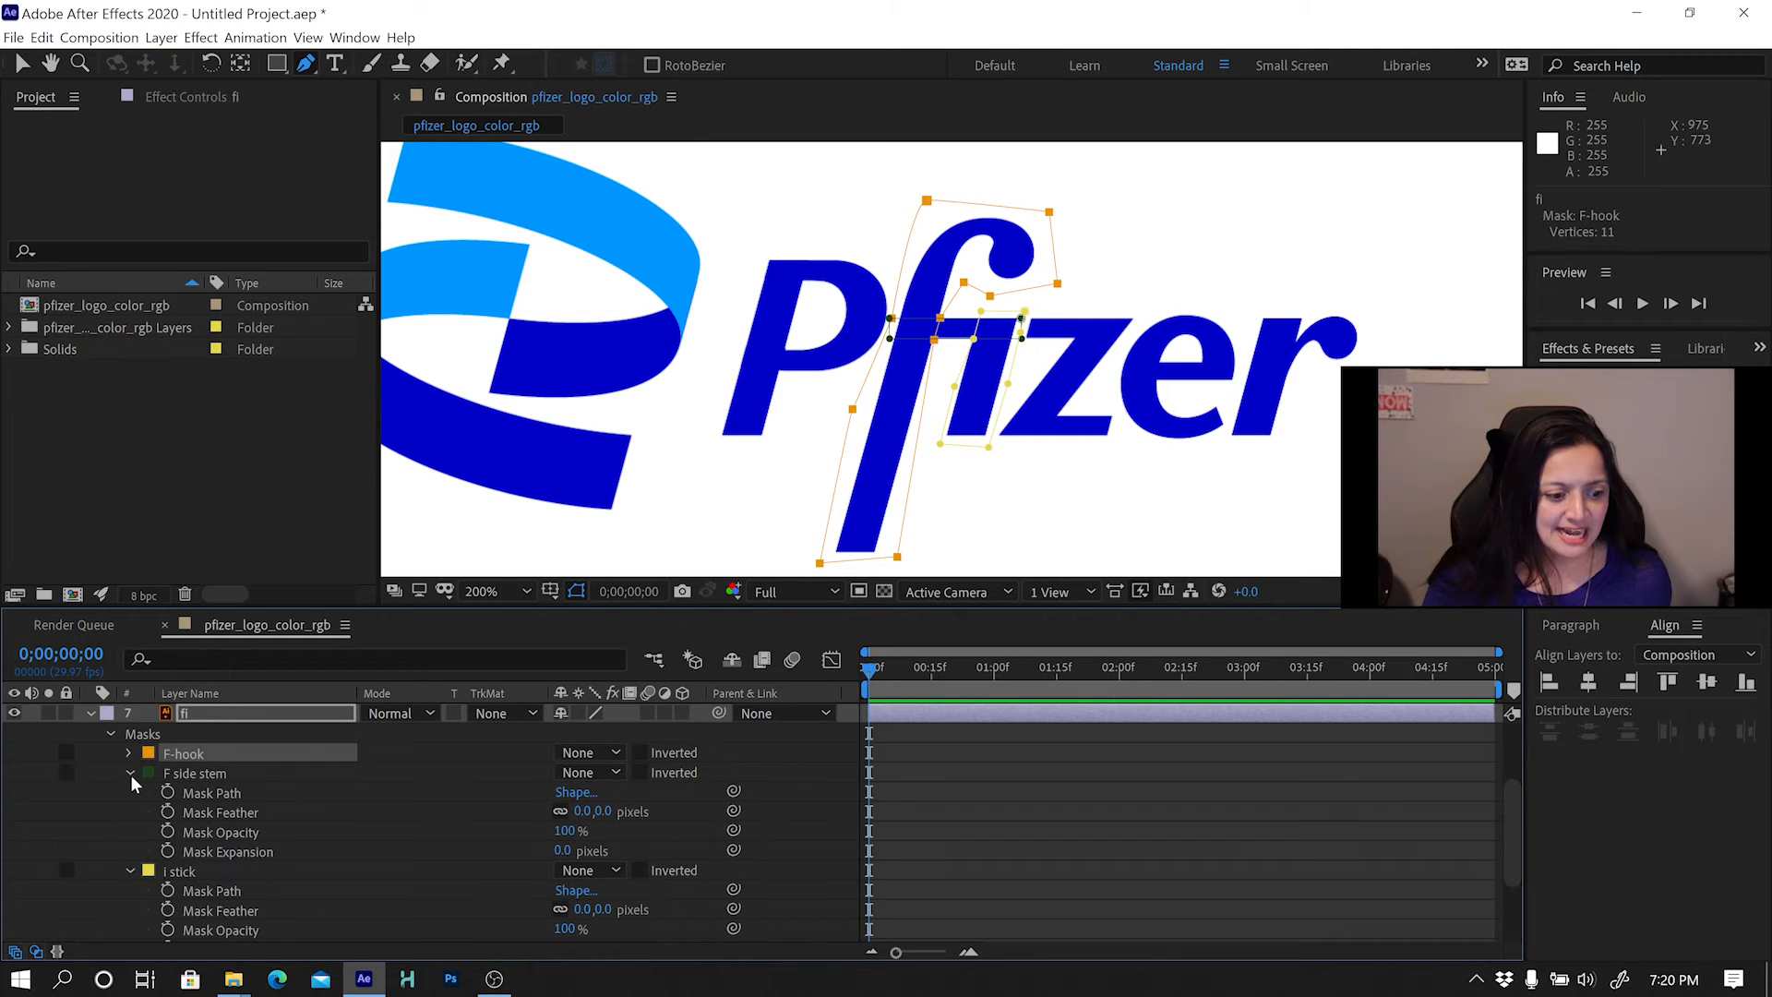
pyautogui.click(130, 774)
pyautogui.click(127, 792)
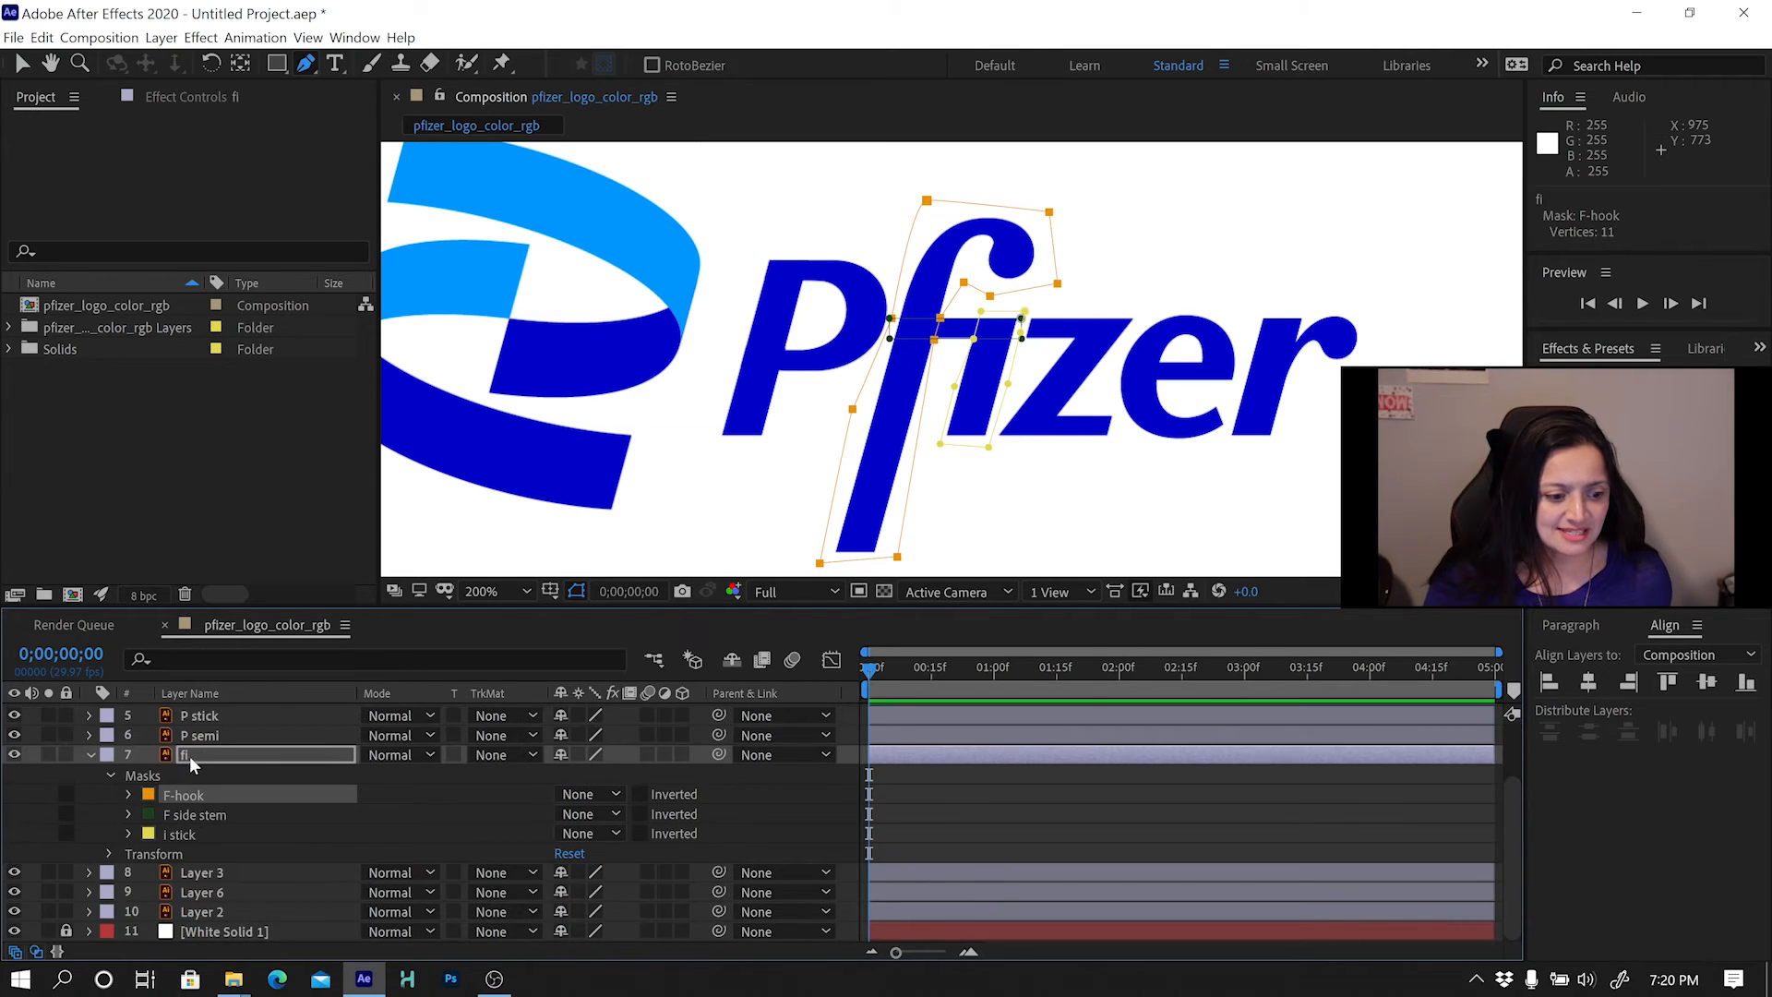
# Check the outlines of the F-hook, F side stem and i stick masks on the fi layer.
pyautogui.click(193, 812)
pyautogui.click(179, 835)
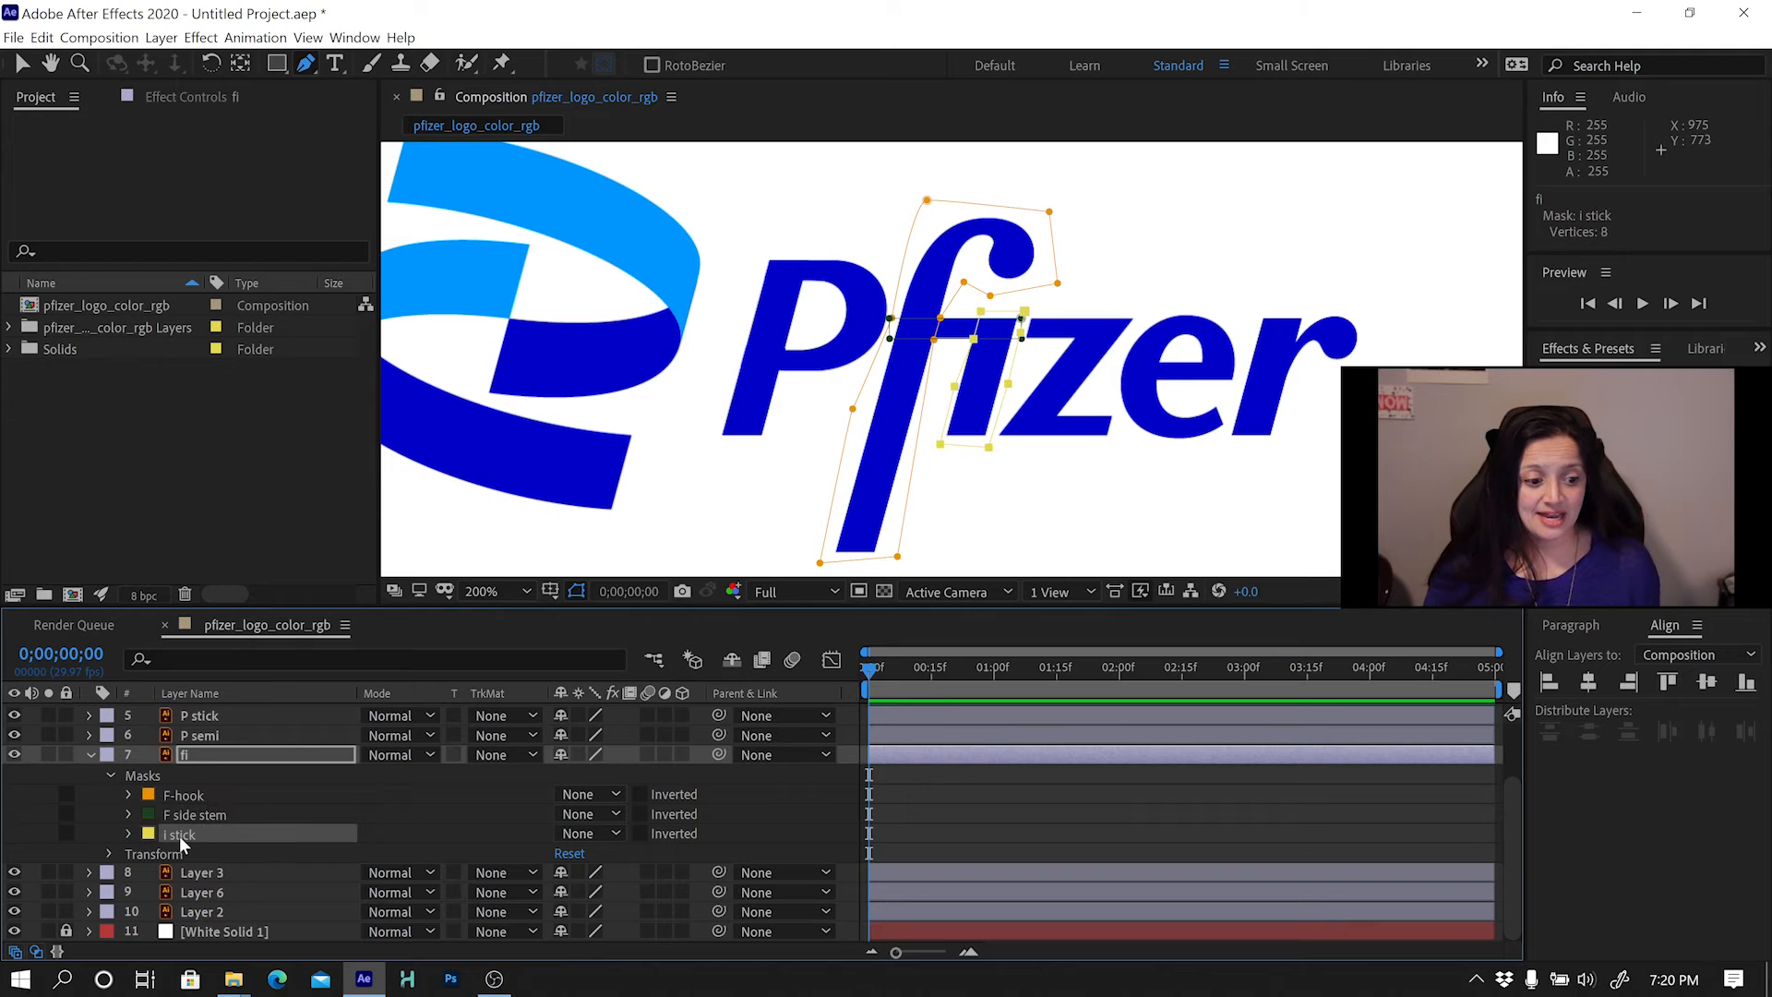
pyautogui.click(201, 755)
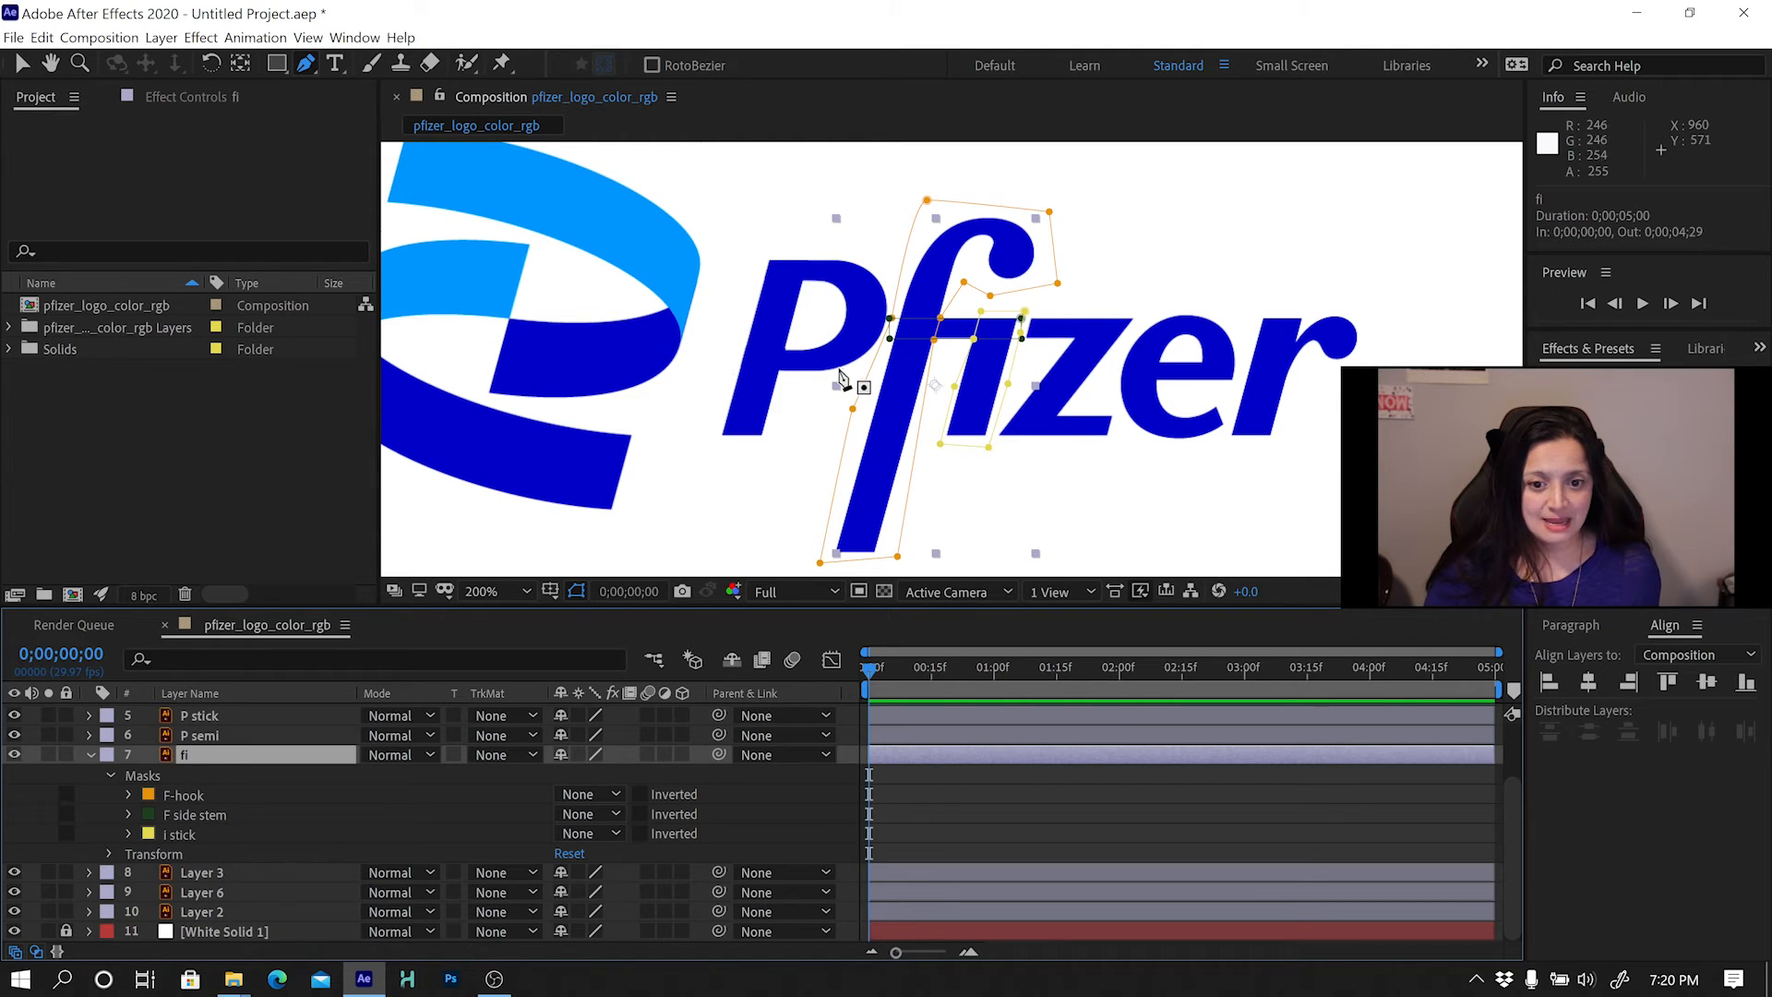
pyautogui.click(197, 798)
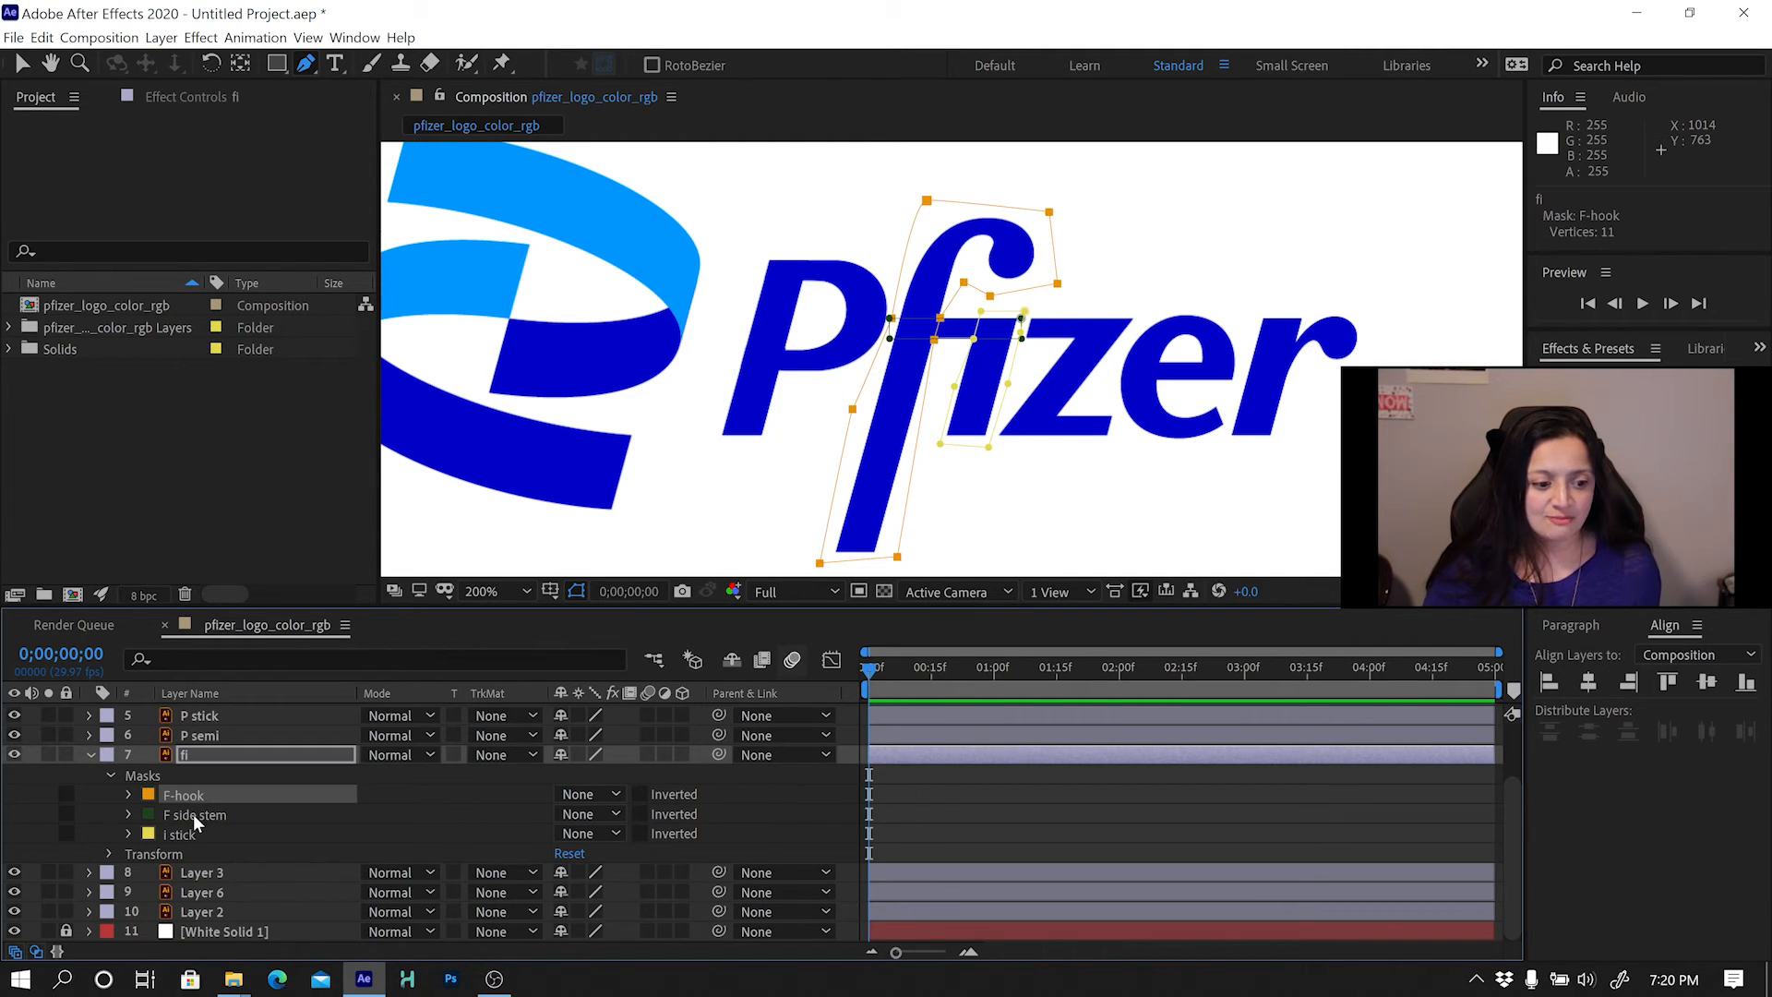
pyautogui.click(191, 816)
pyautogui.click(189, 831)
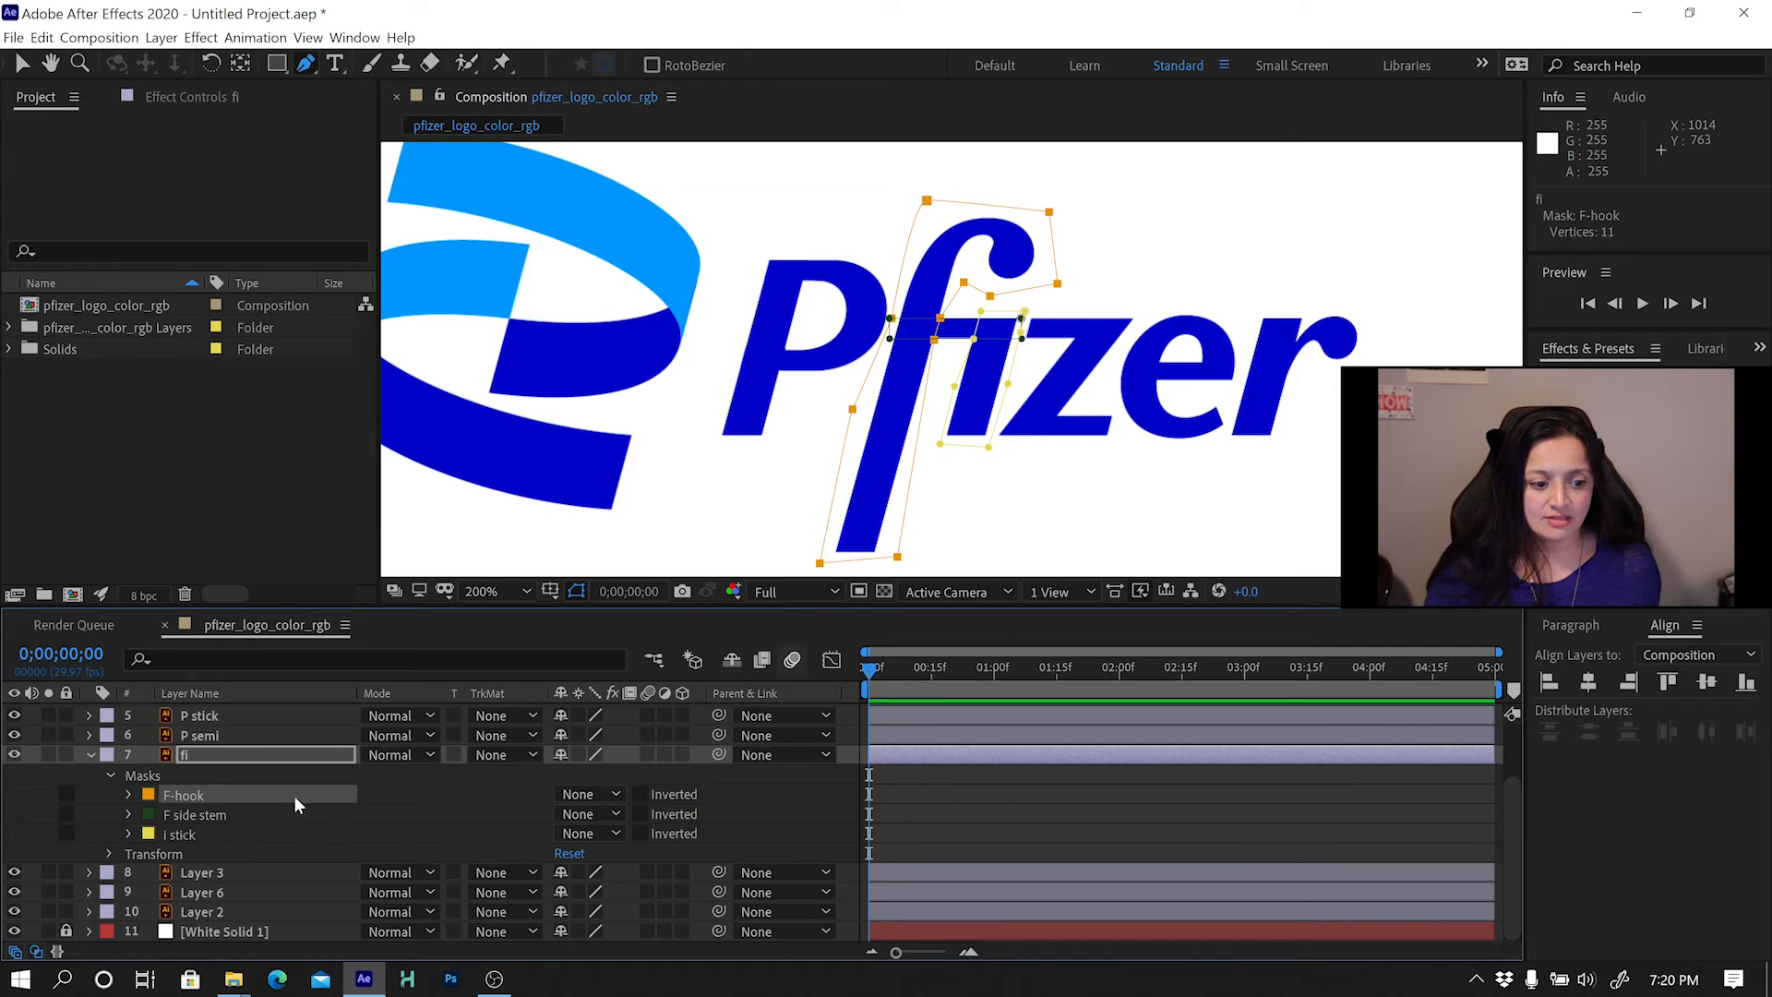
# Split the fi layer's masks into separate layers with the MasksToLayers script, using Normal blending and an unchanged anchor point, and collapse the fi layer.
pyautogui.click(253, 755)
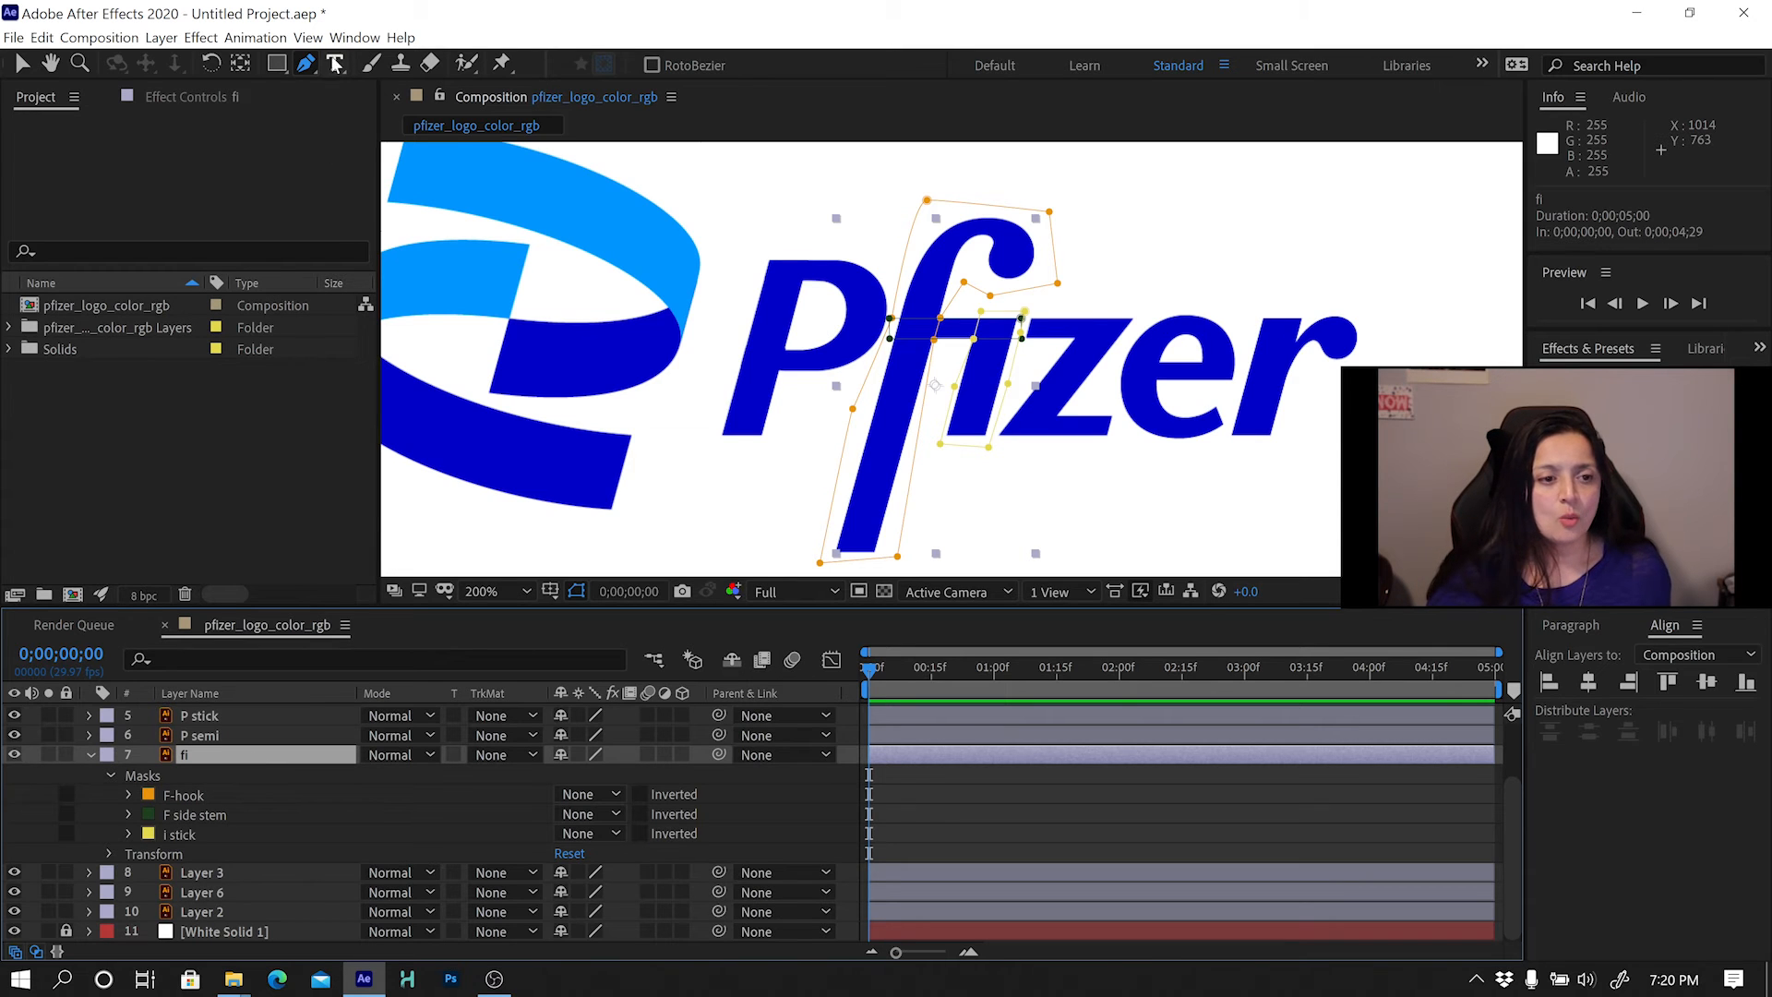
pyautogui.click(353, 41)
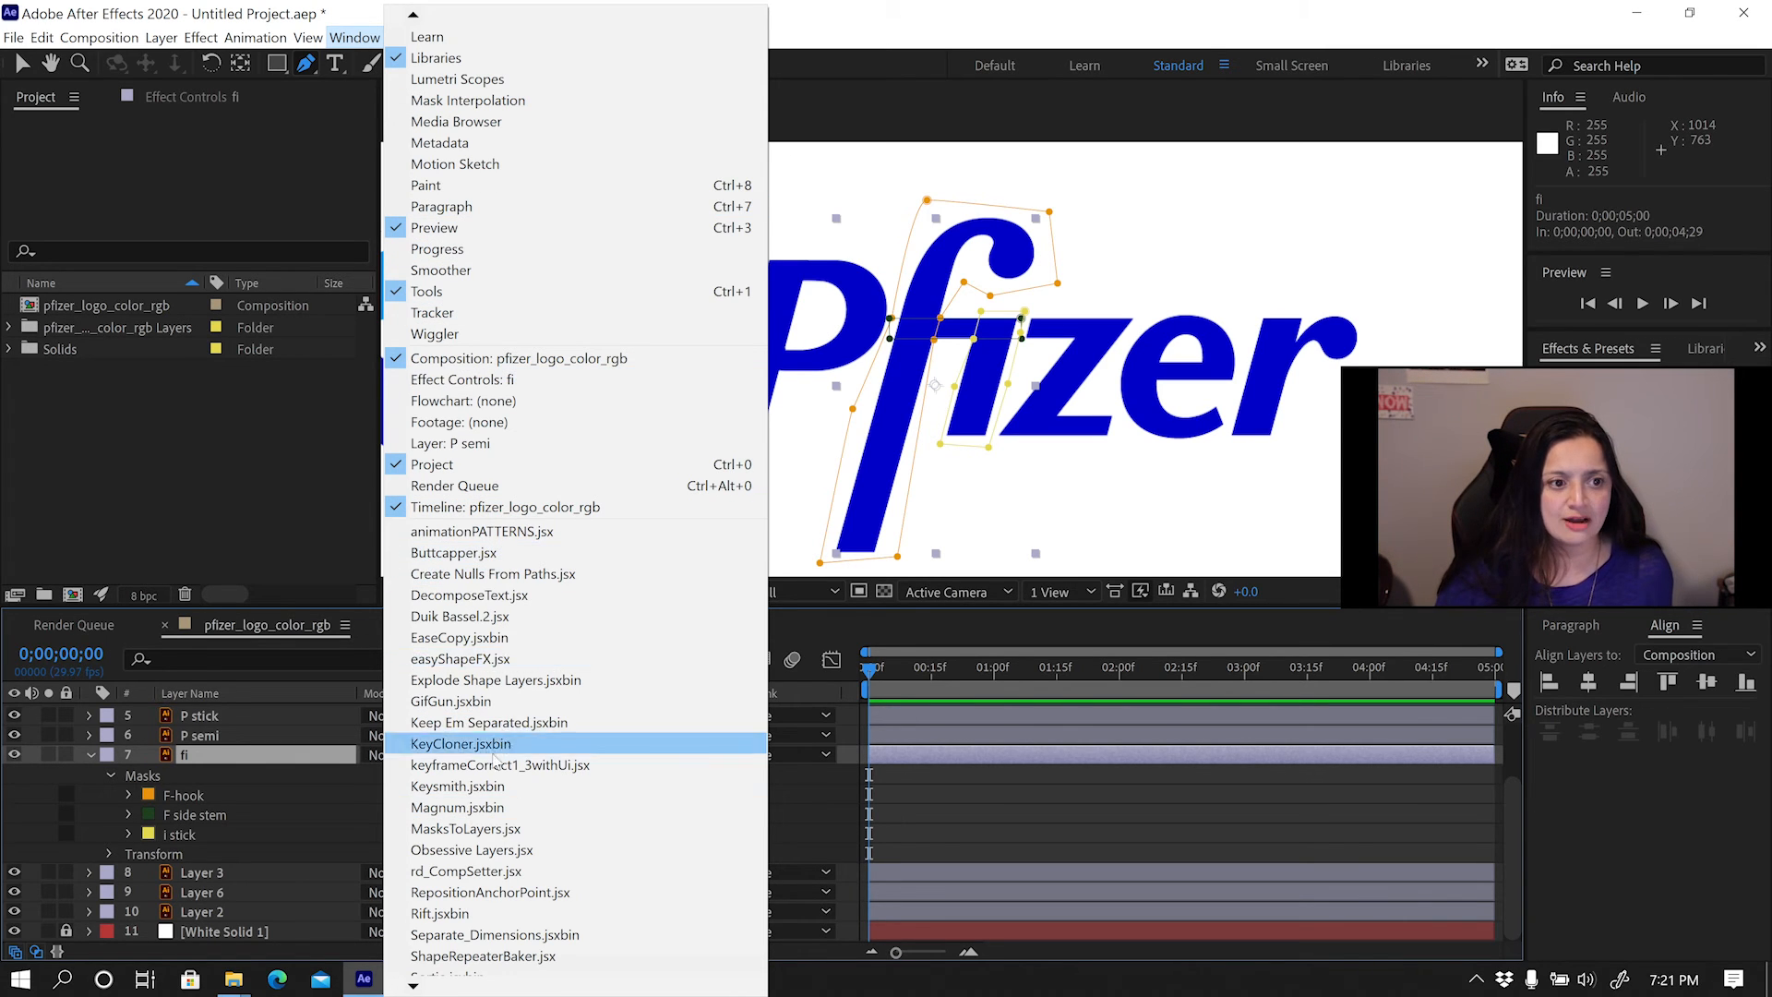
pyautogui.click(496, 829)
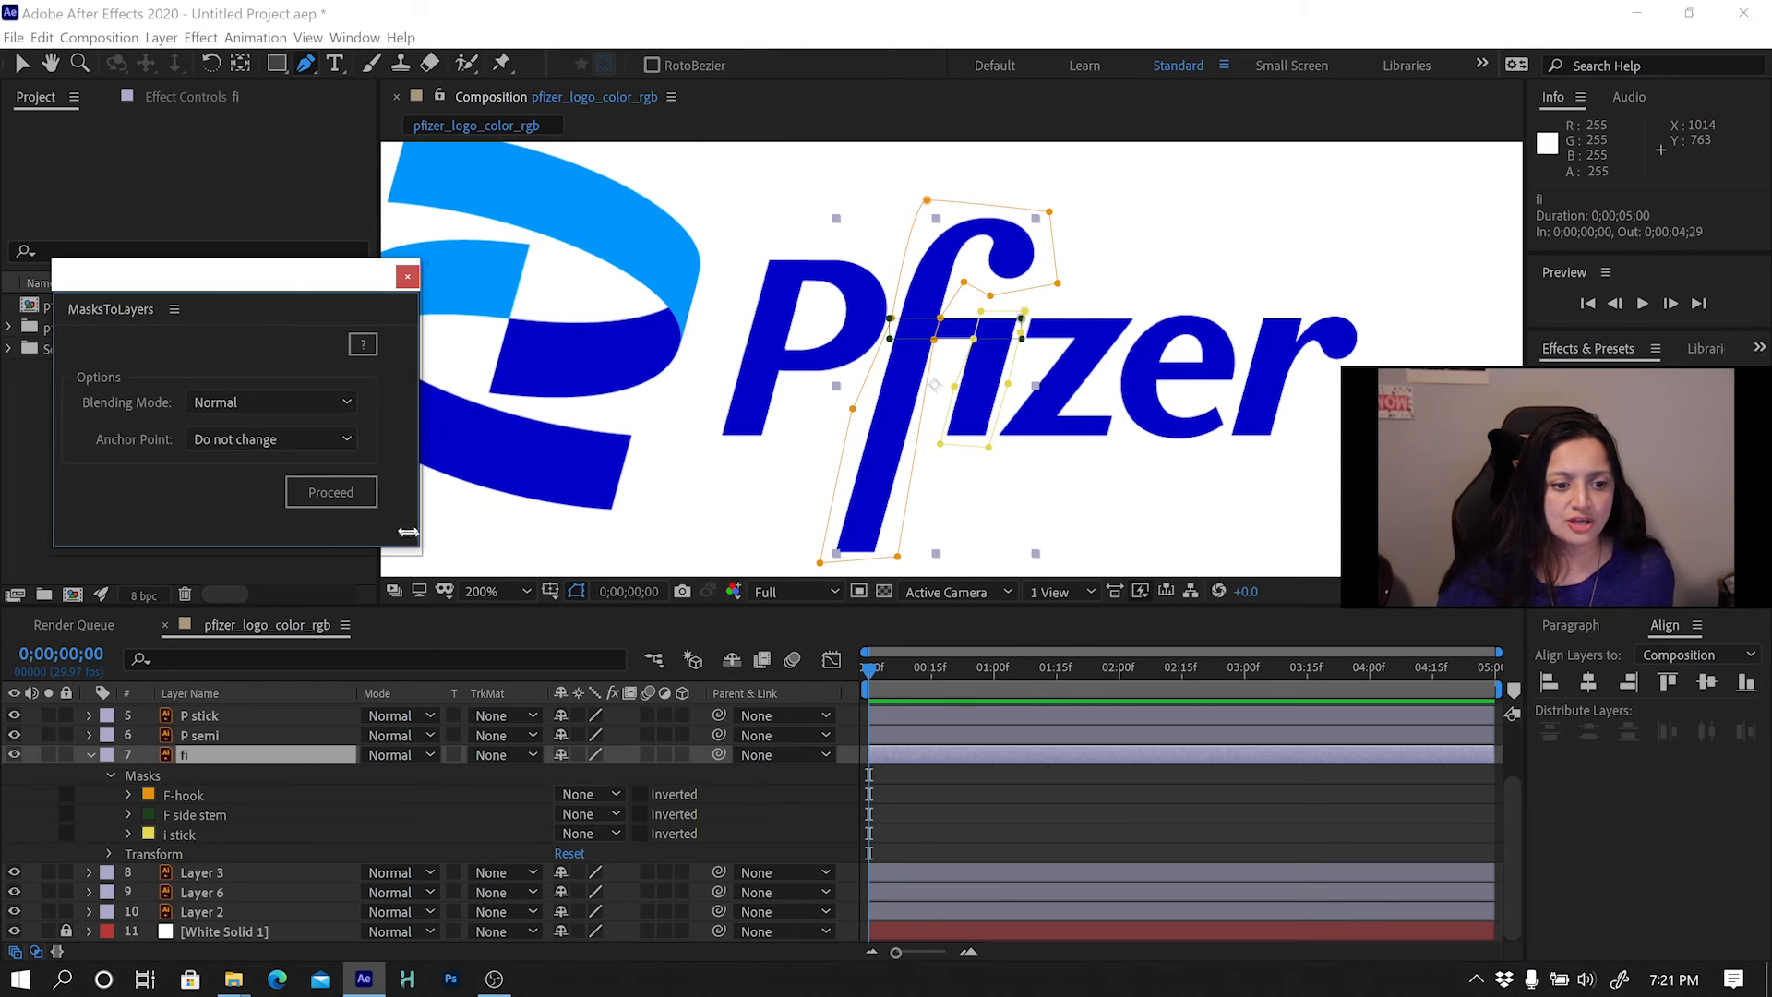
pyautogui.moveTo(408, 532); pyautogui.dragTo(422, 483)
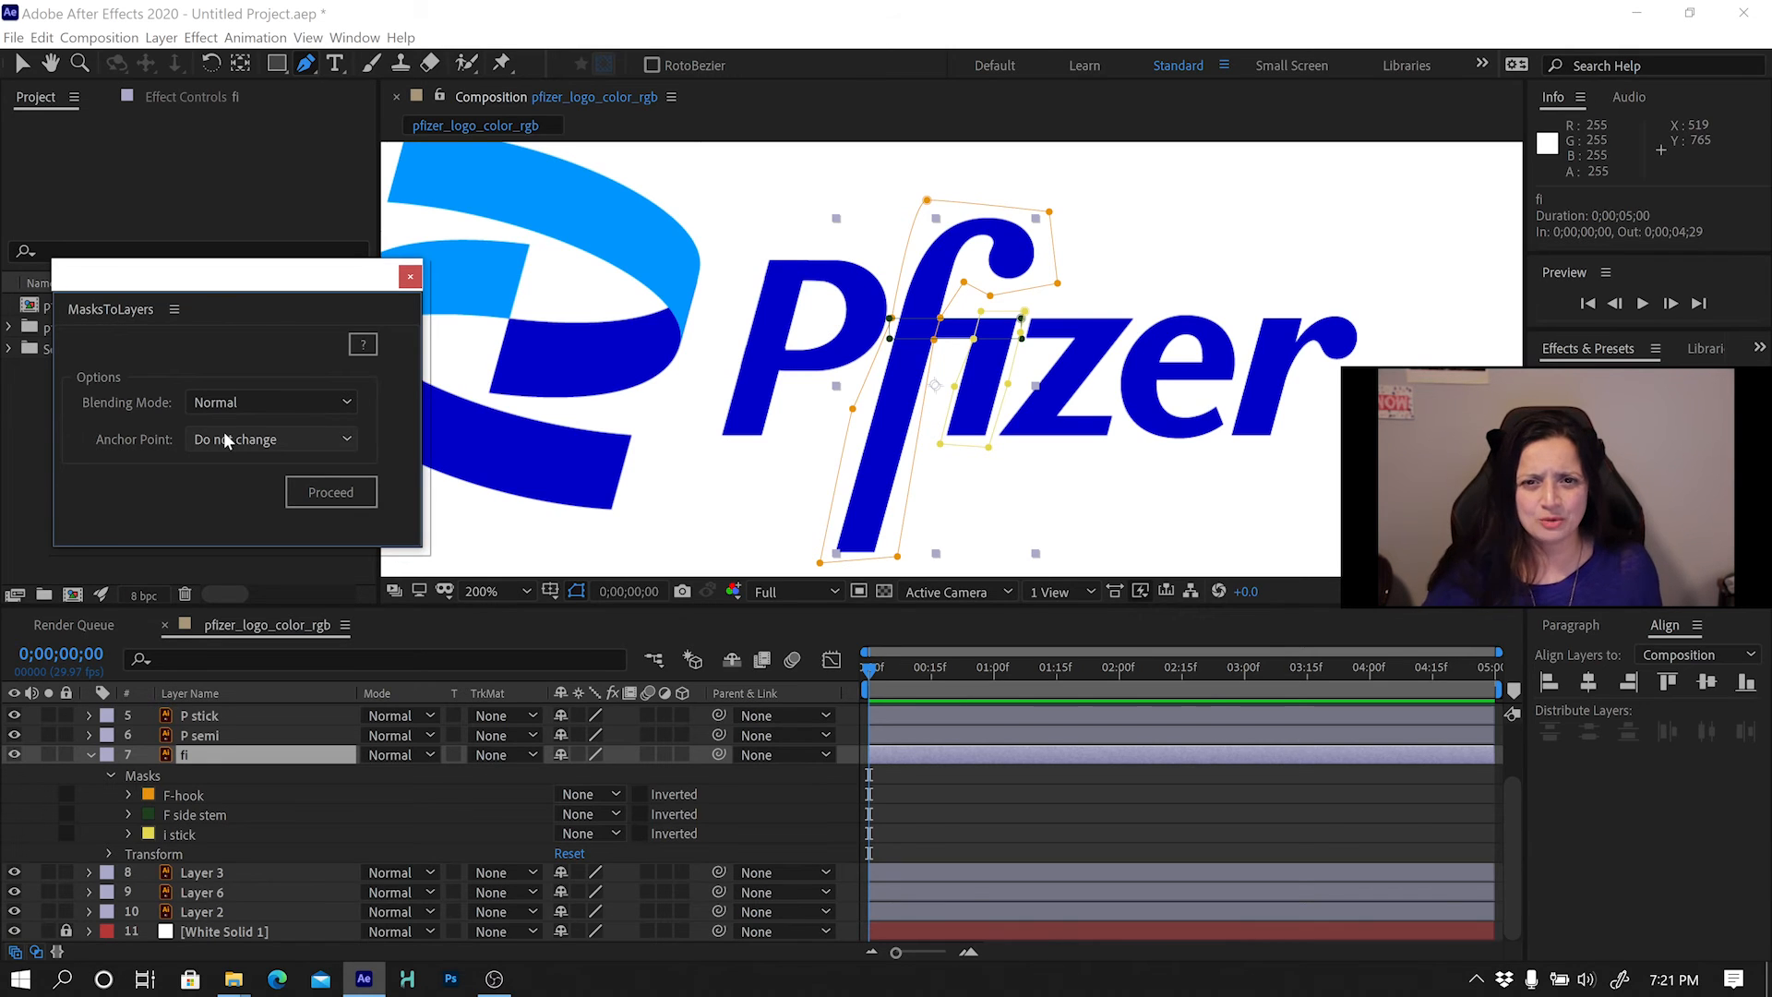
pyautogui.click(314, 497)
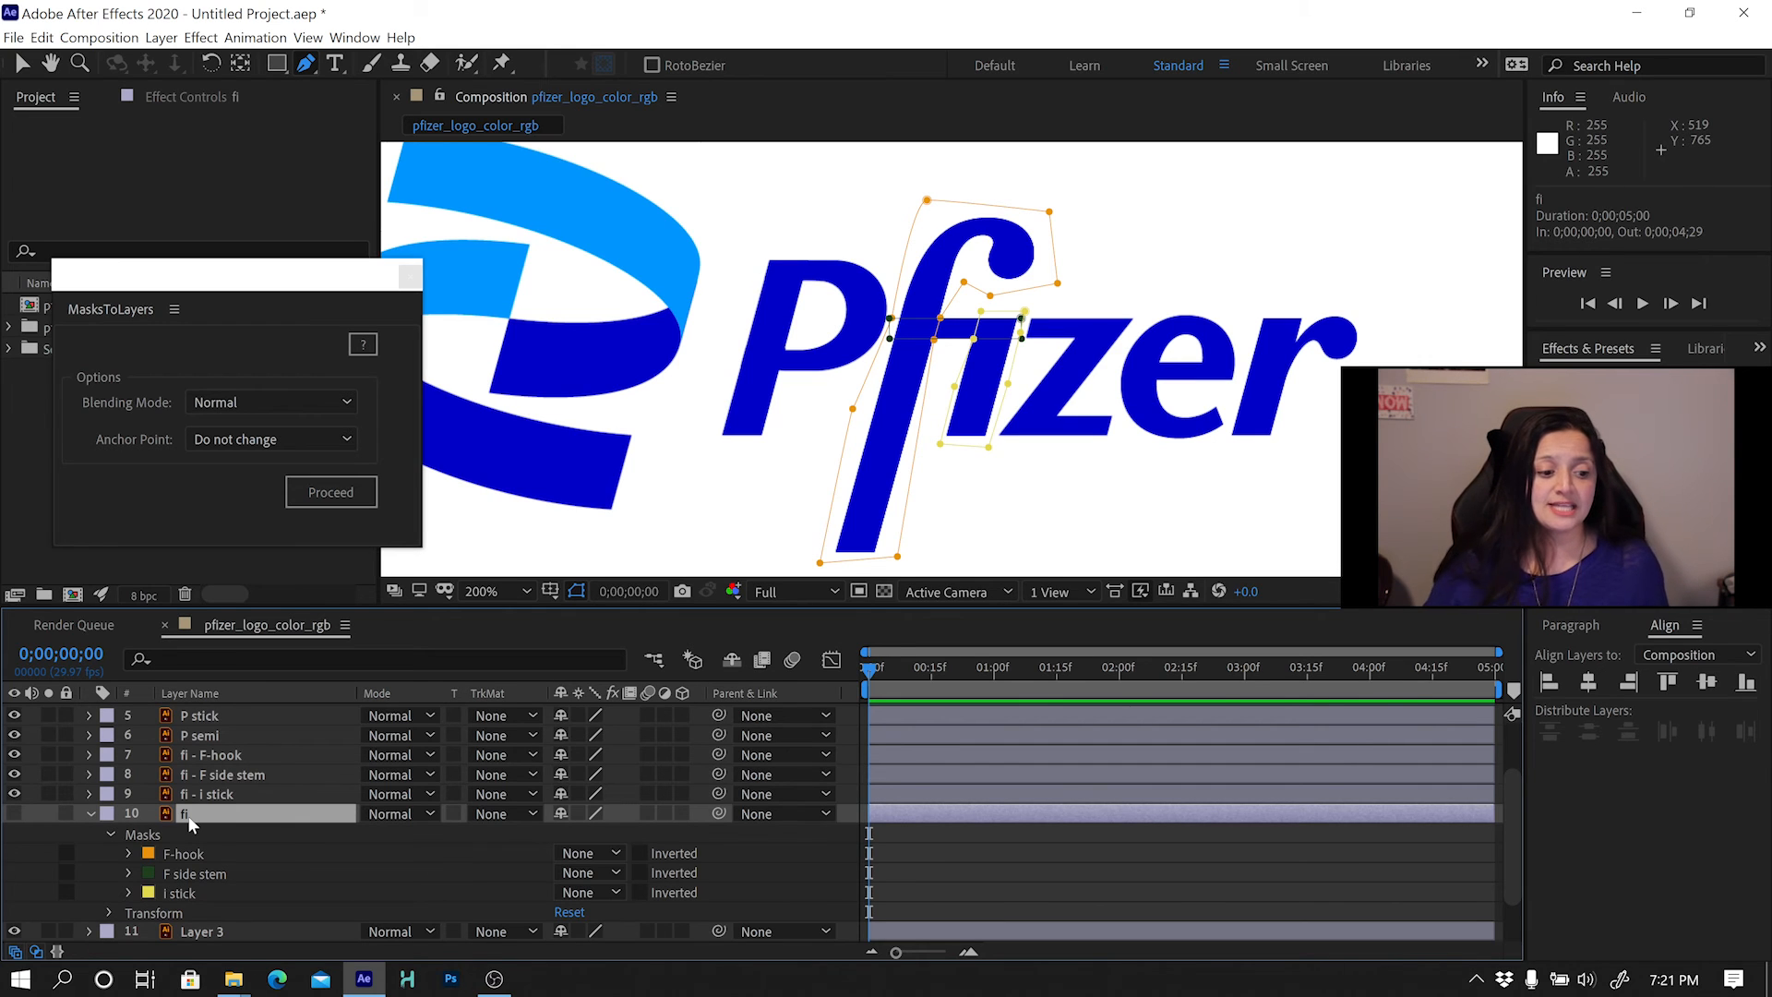
pyautogui.click(91, 813)
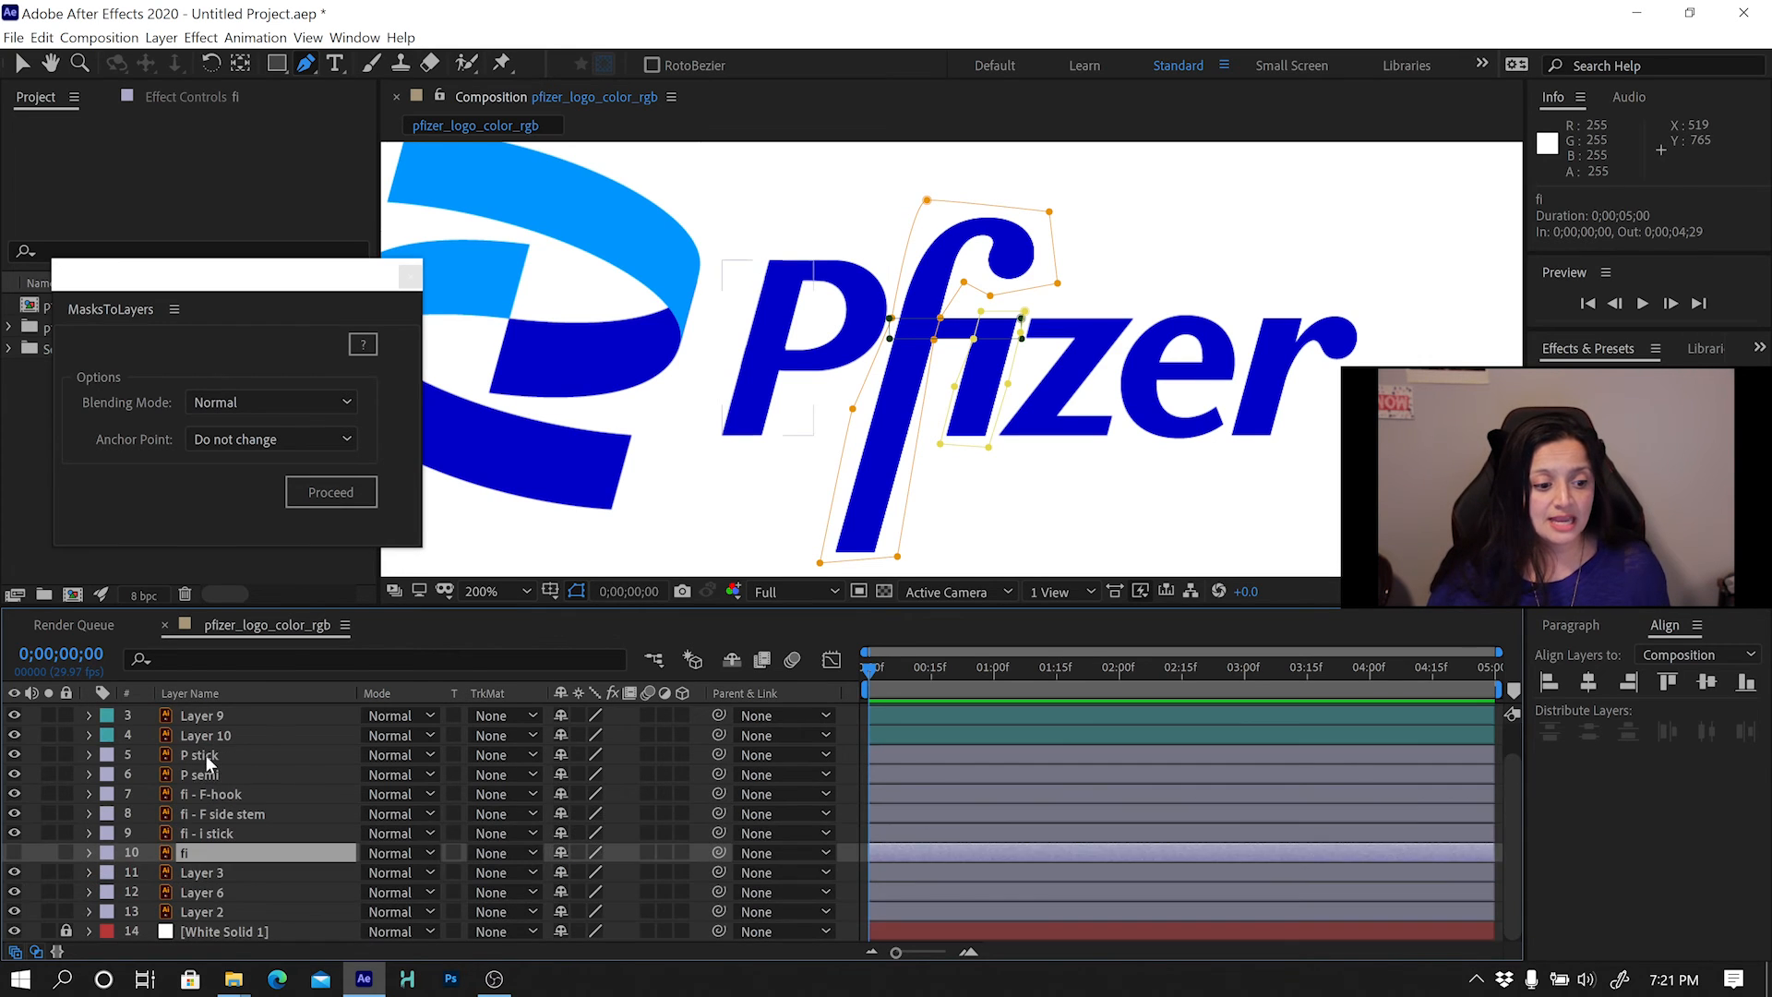
# Solo the fi - F-hook layer and refresh the composition view.
pyautogui.click(205, 755)
pyautogui.click(203, 796)
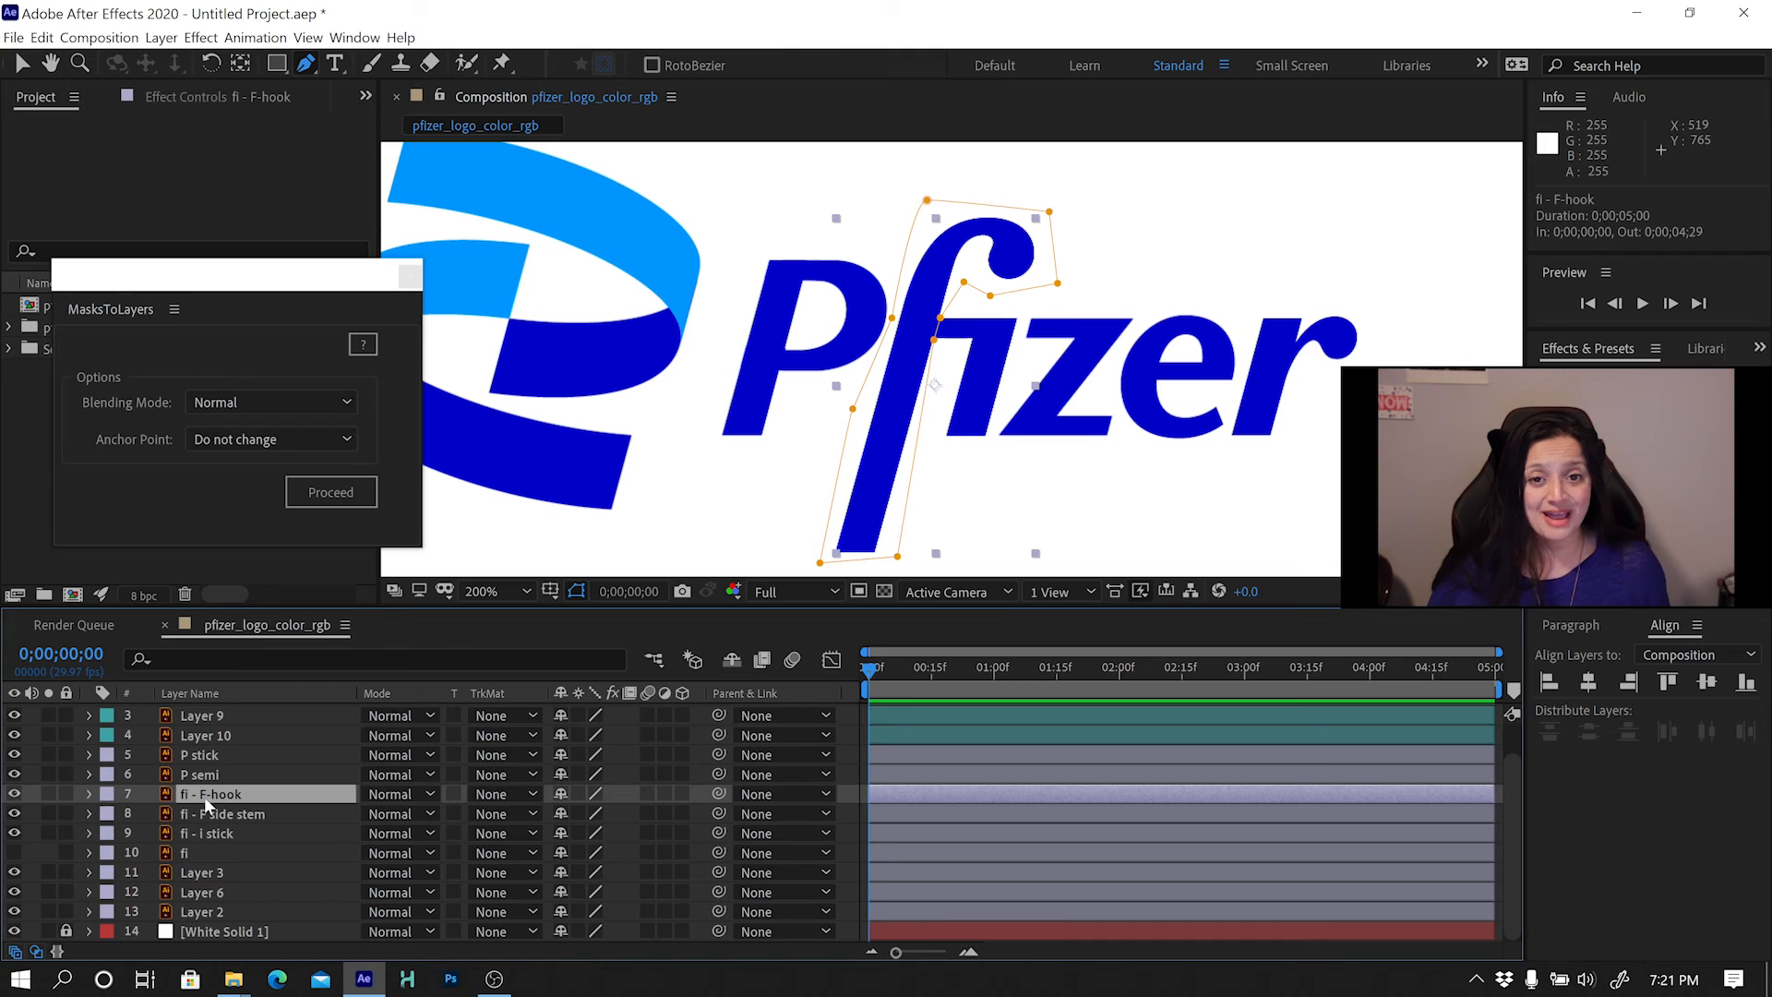
pyautogui.click(48, 794)
pyautogui.press('capslock')
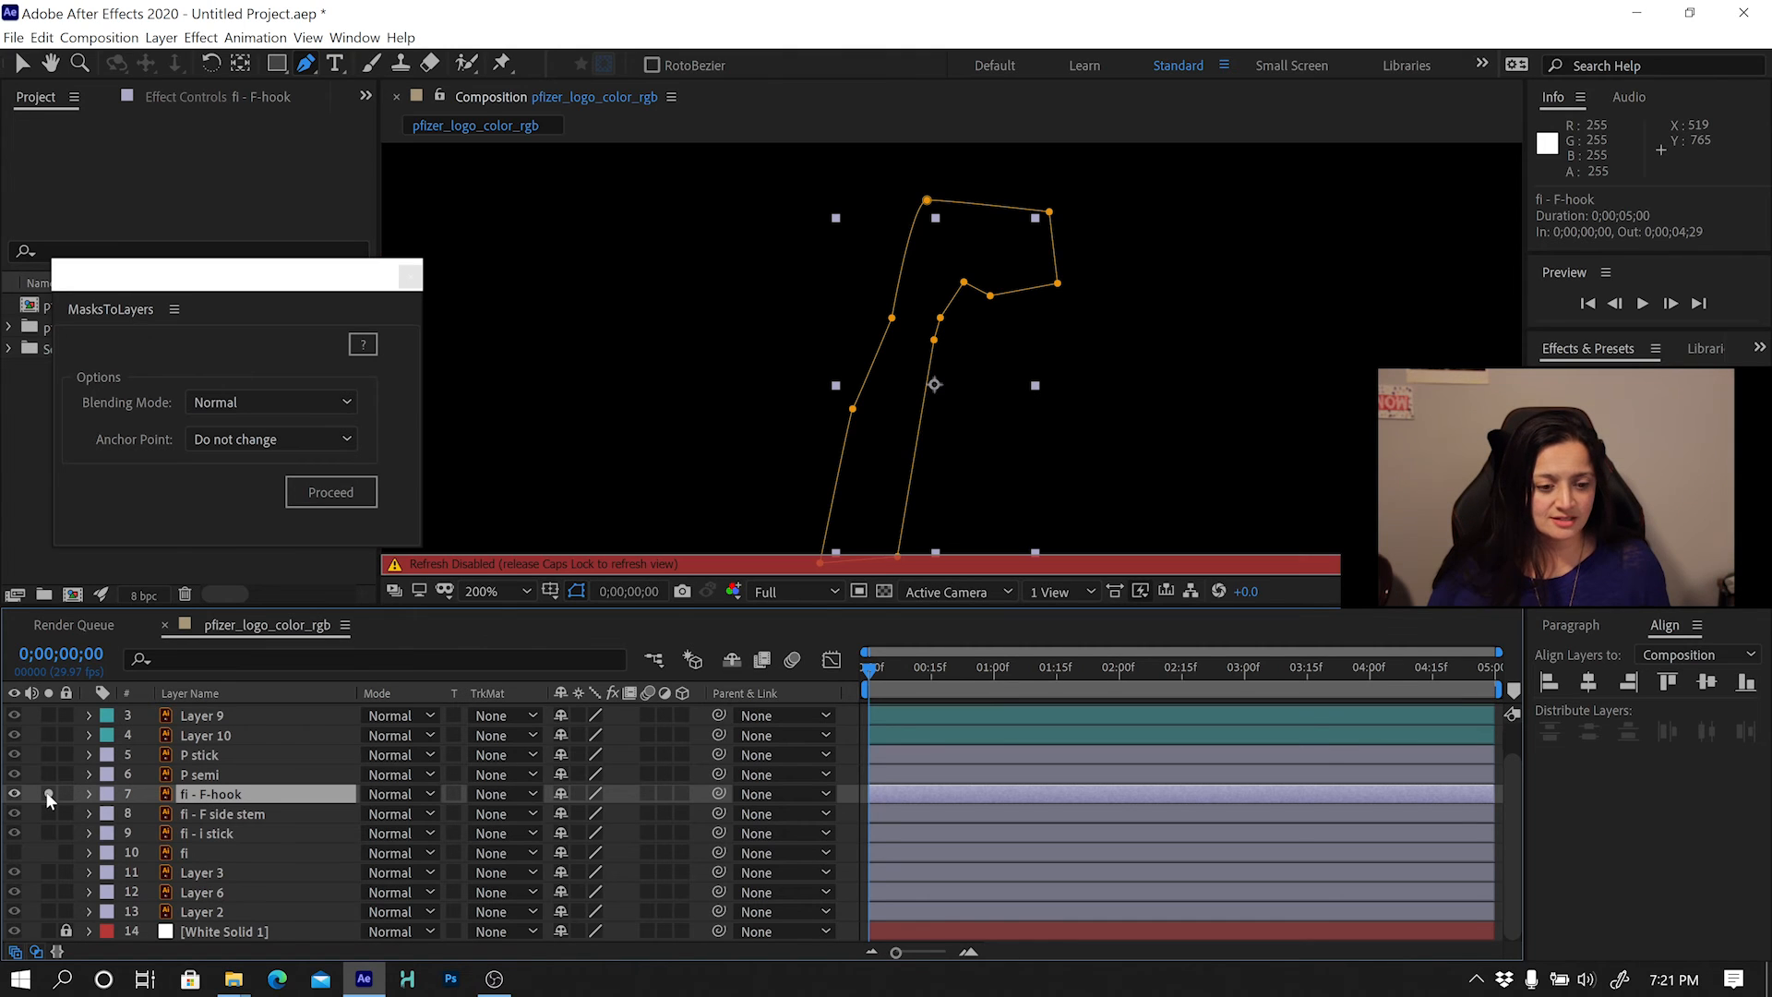
pyautogui.press('capslock')
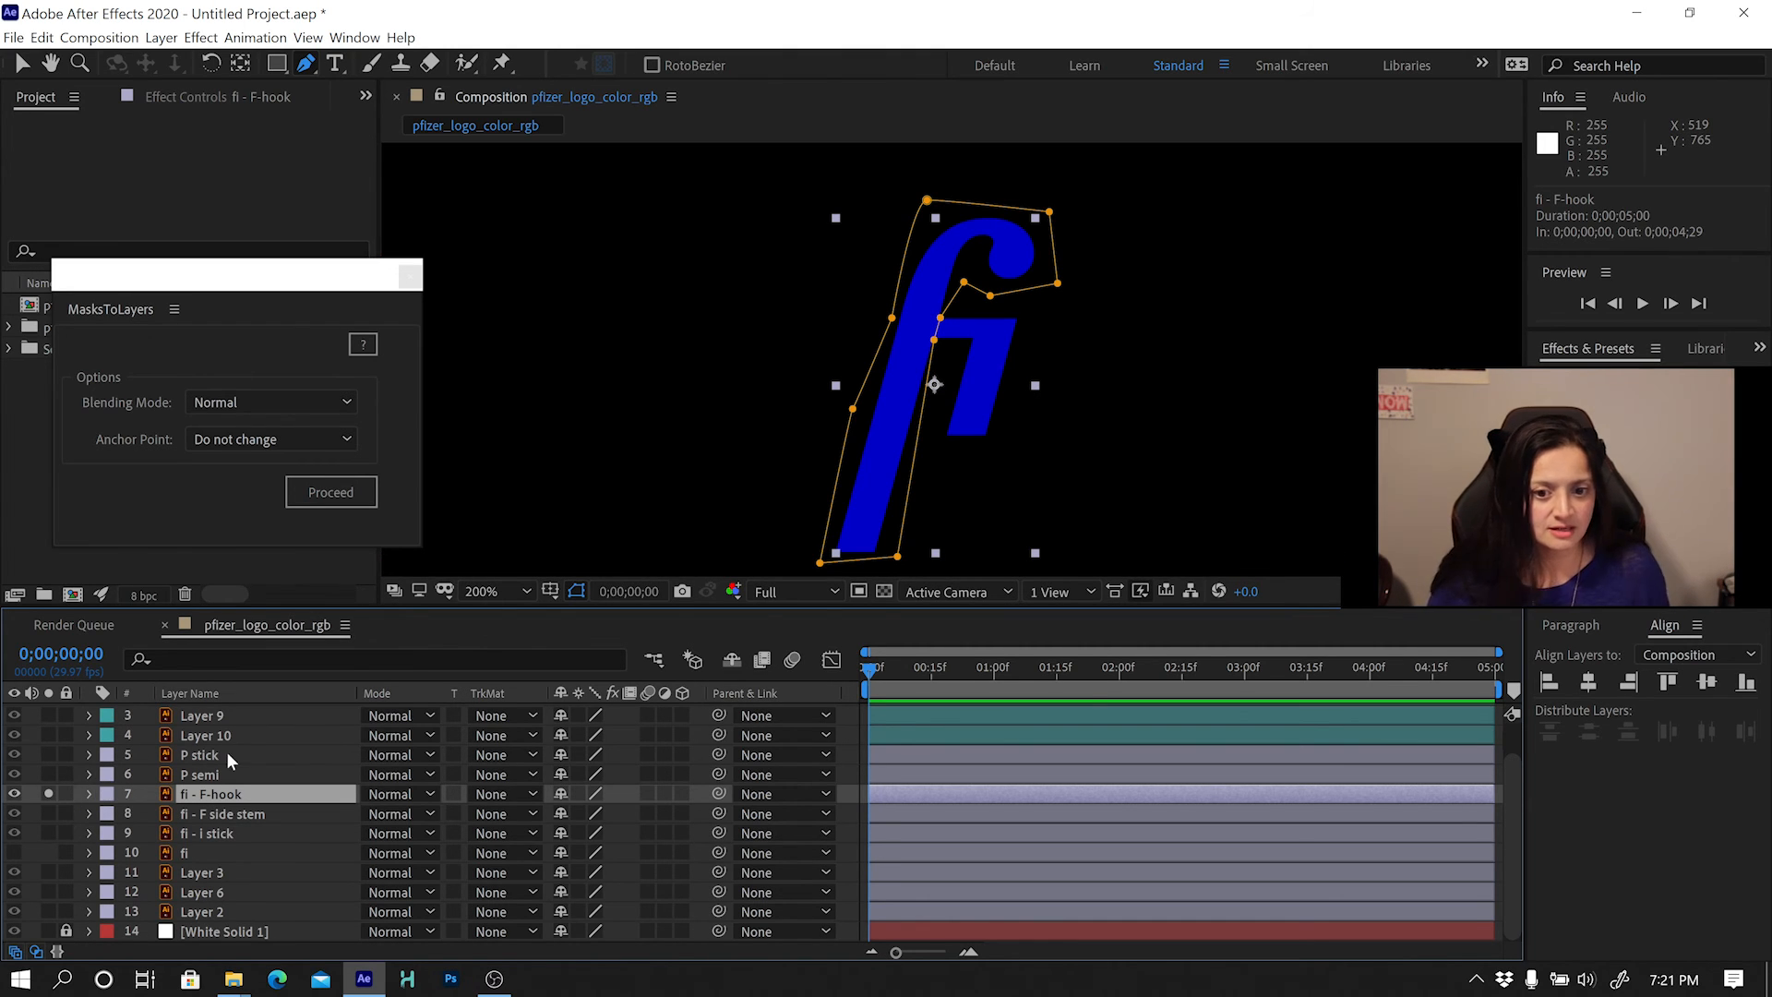
# Reveal the mask on the fi - F-hook layer and set its mask mode to Add.
pyautogui.press('m')
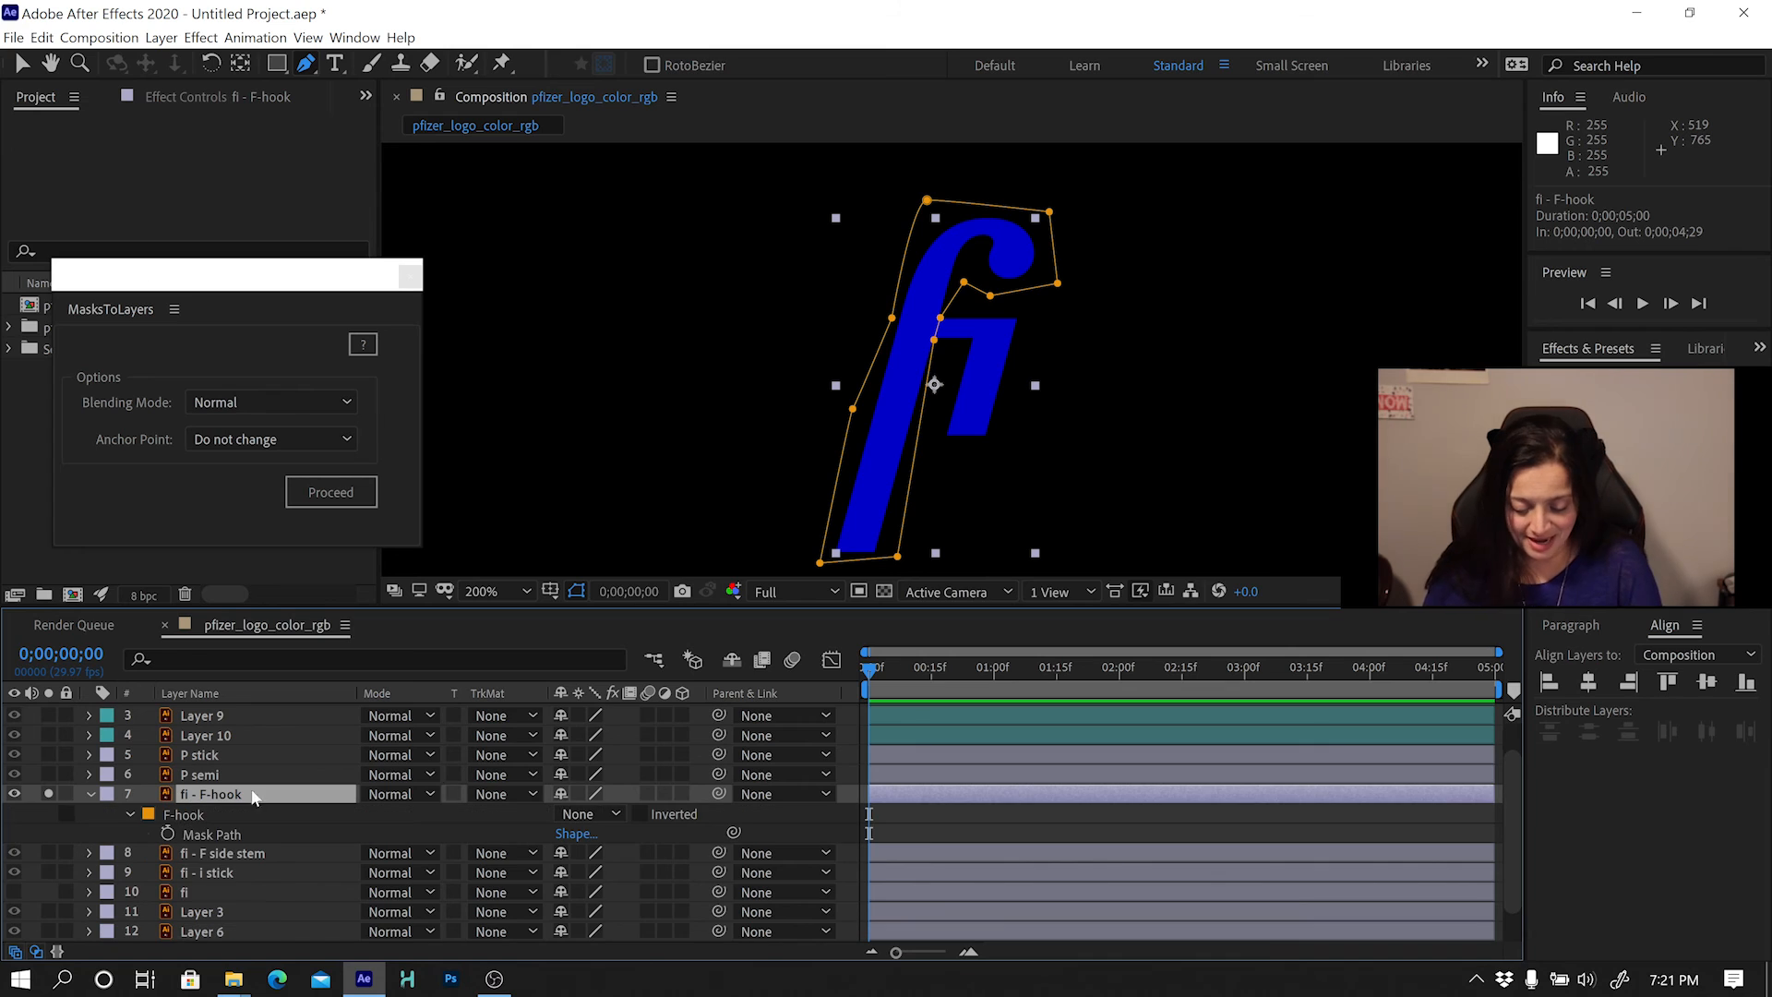
pyautogui.click(591, 814)
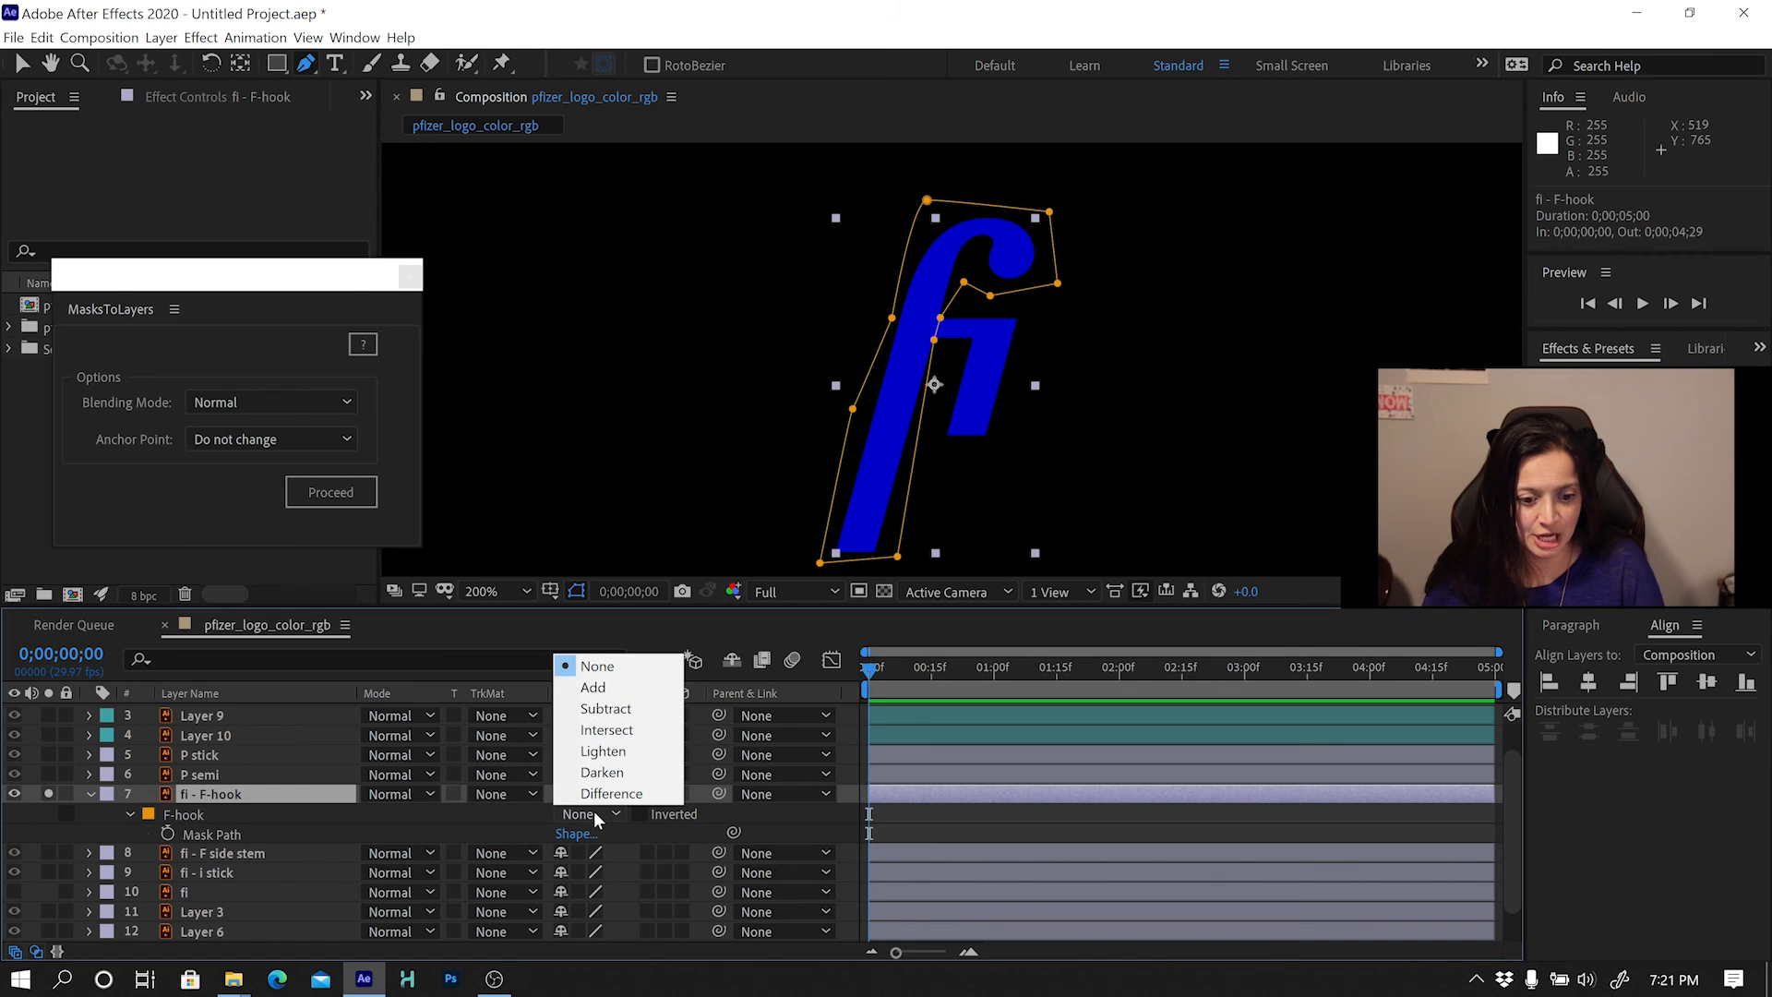
pyautogui.click(594, 688)
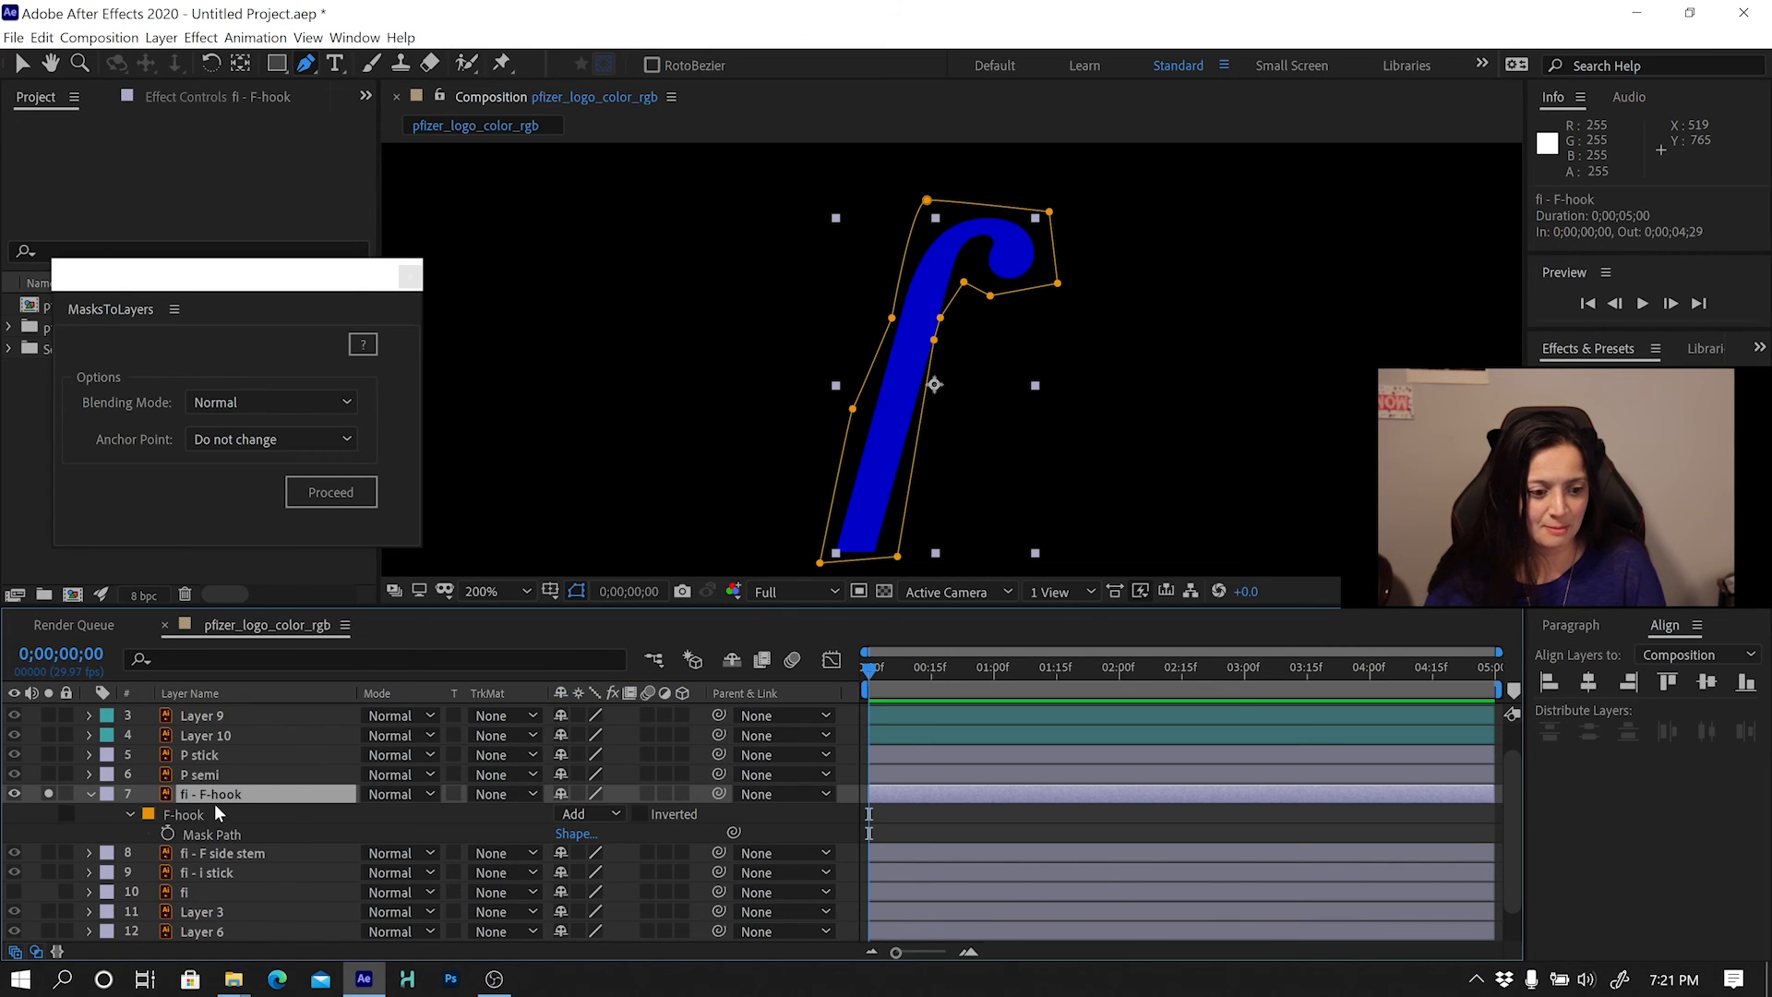
# Solo fi - F side stem instead of fi - F-hook and reveal the masks of the fi - F side stem and fi - i stick layers.
pyautogui.click(214, 853)
pyautogui.click(48, 853)
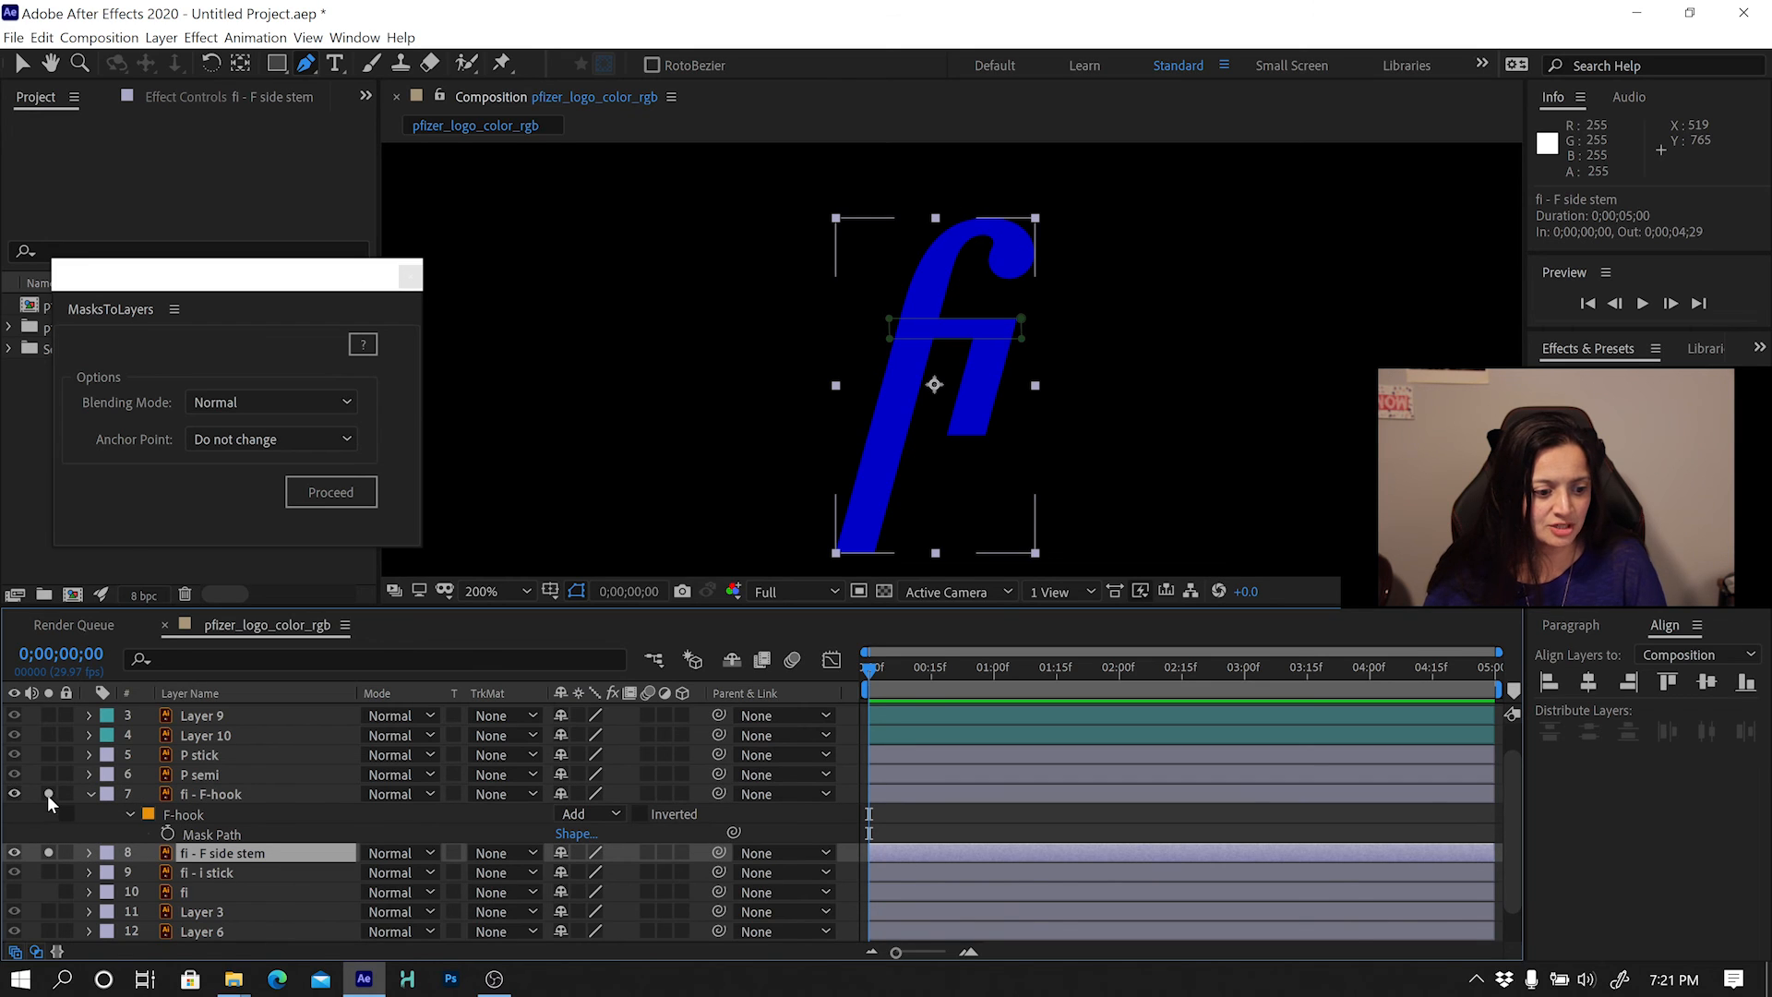
pyautogui.click(48, 794)
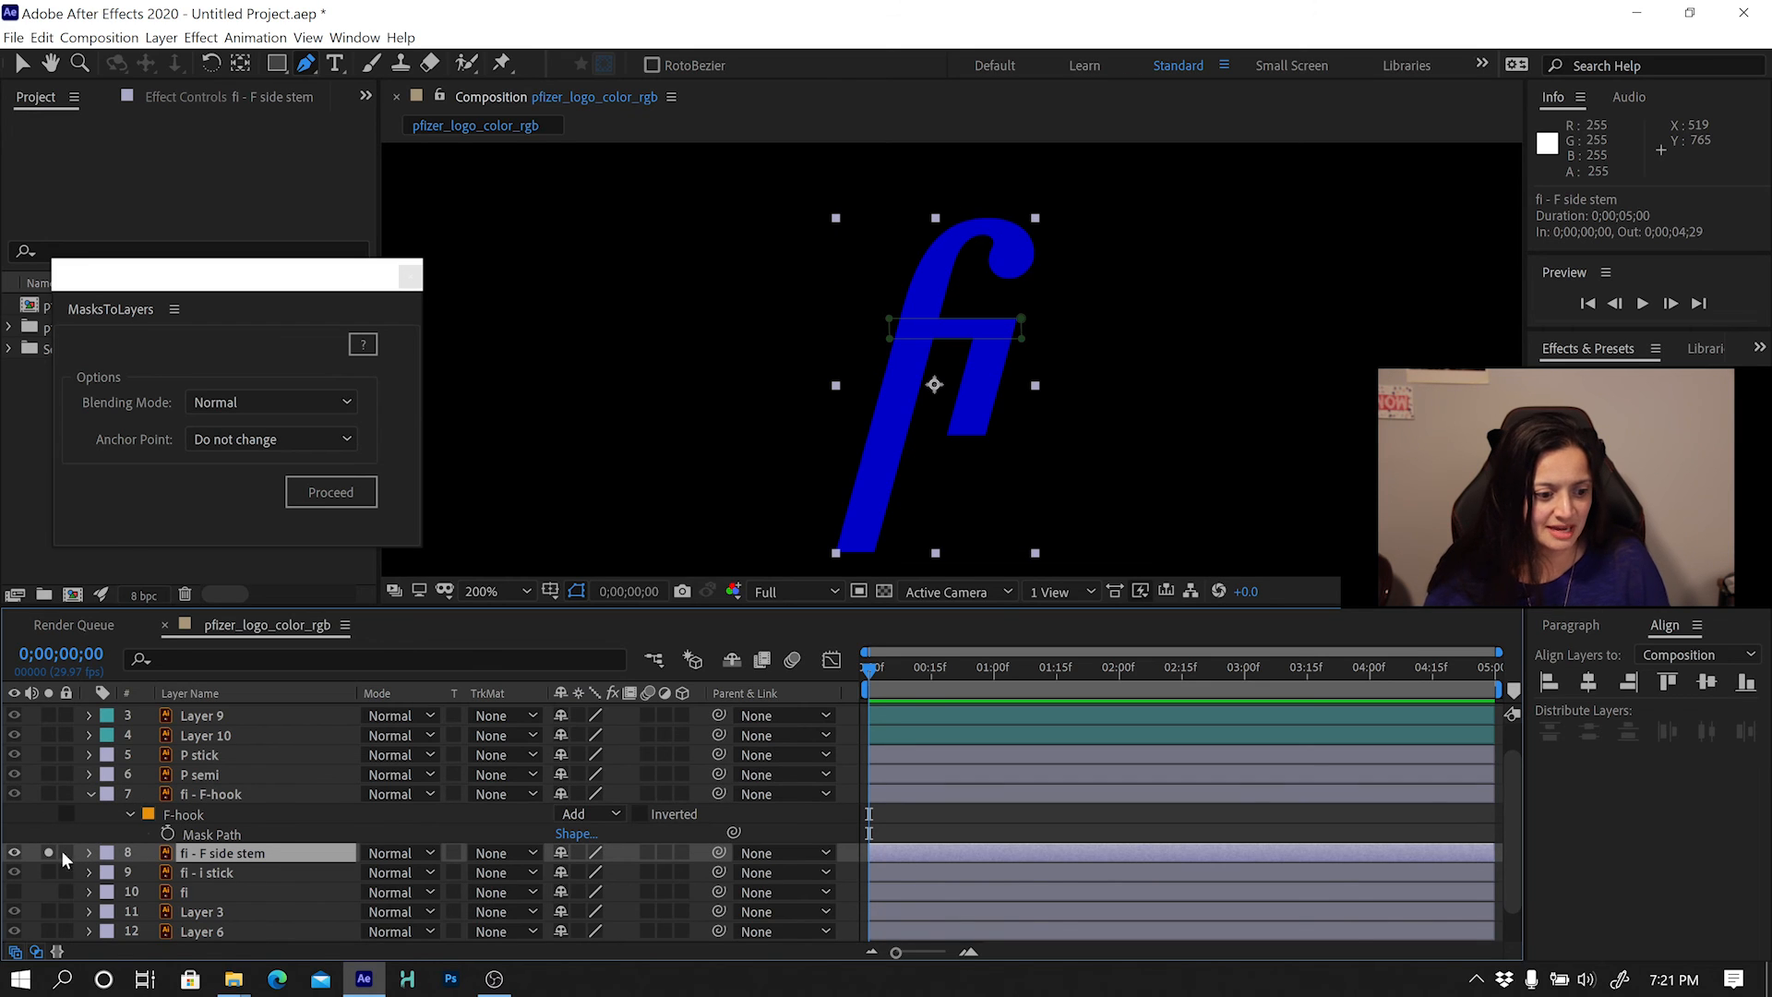
pyautogui.keyDown('shift'); pyautogui.click(207, 871); pyautogui.keyUp('shift')
pyautogui.press('m')
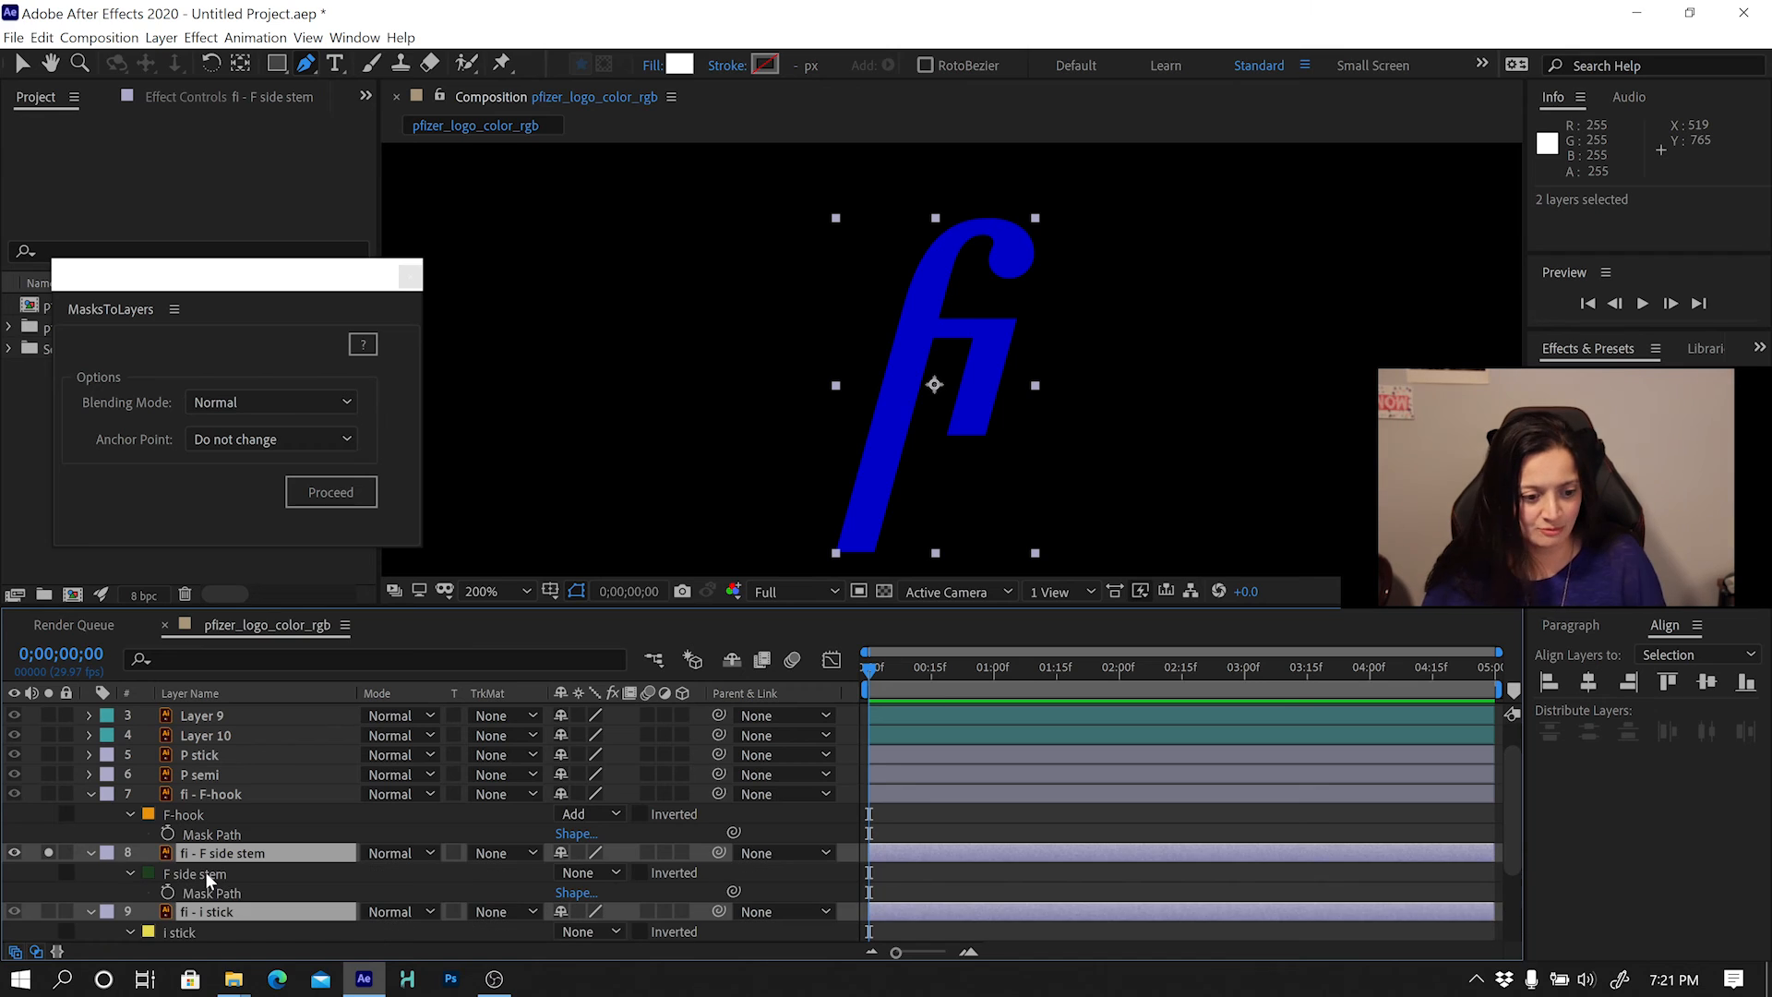
# Try setting the F side stem mask alone to Add mode and undo that change.
pyautogui.click(205, 871)
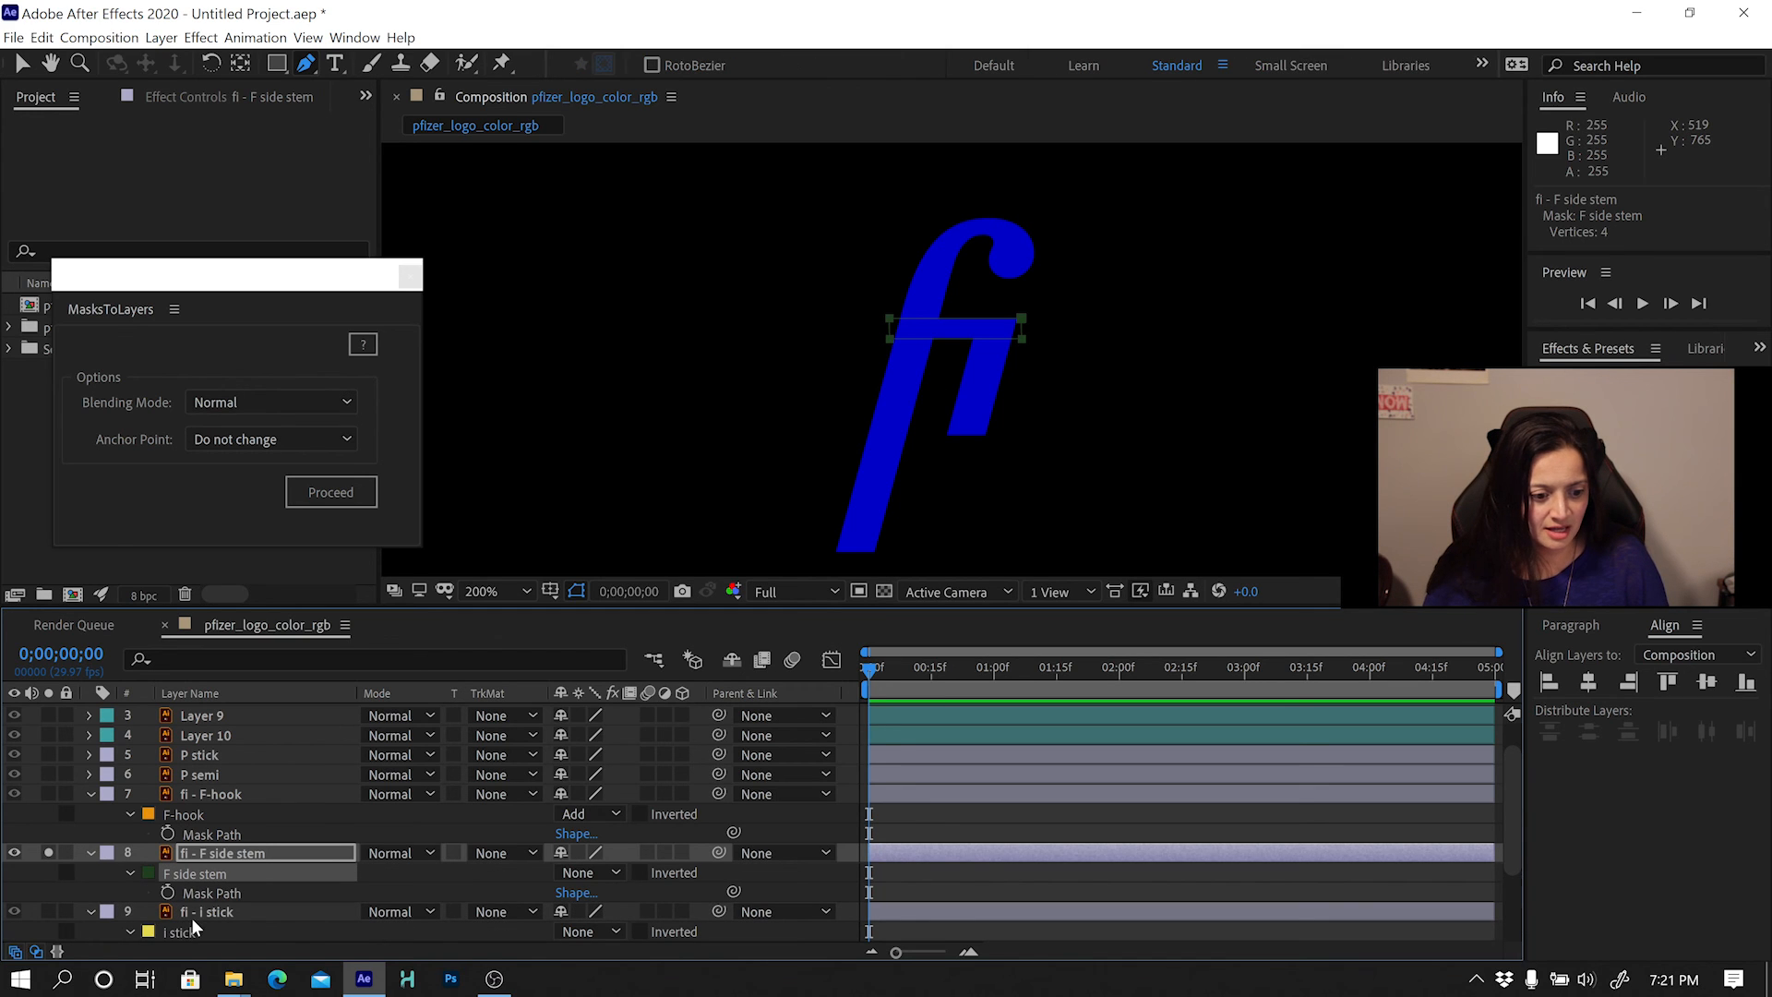
pyautogui.click(596, 872)
pyautogui.click(602, 749)
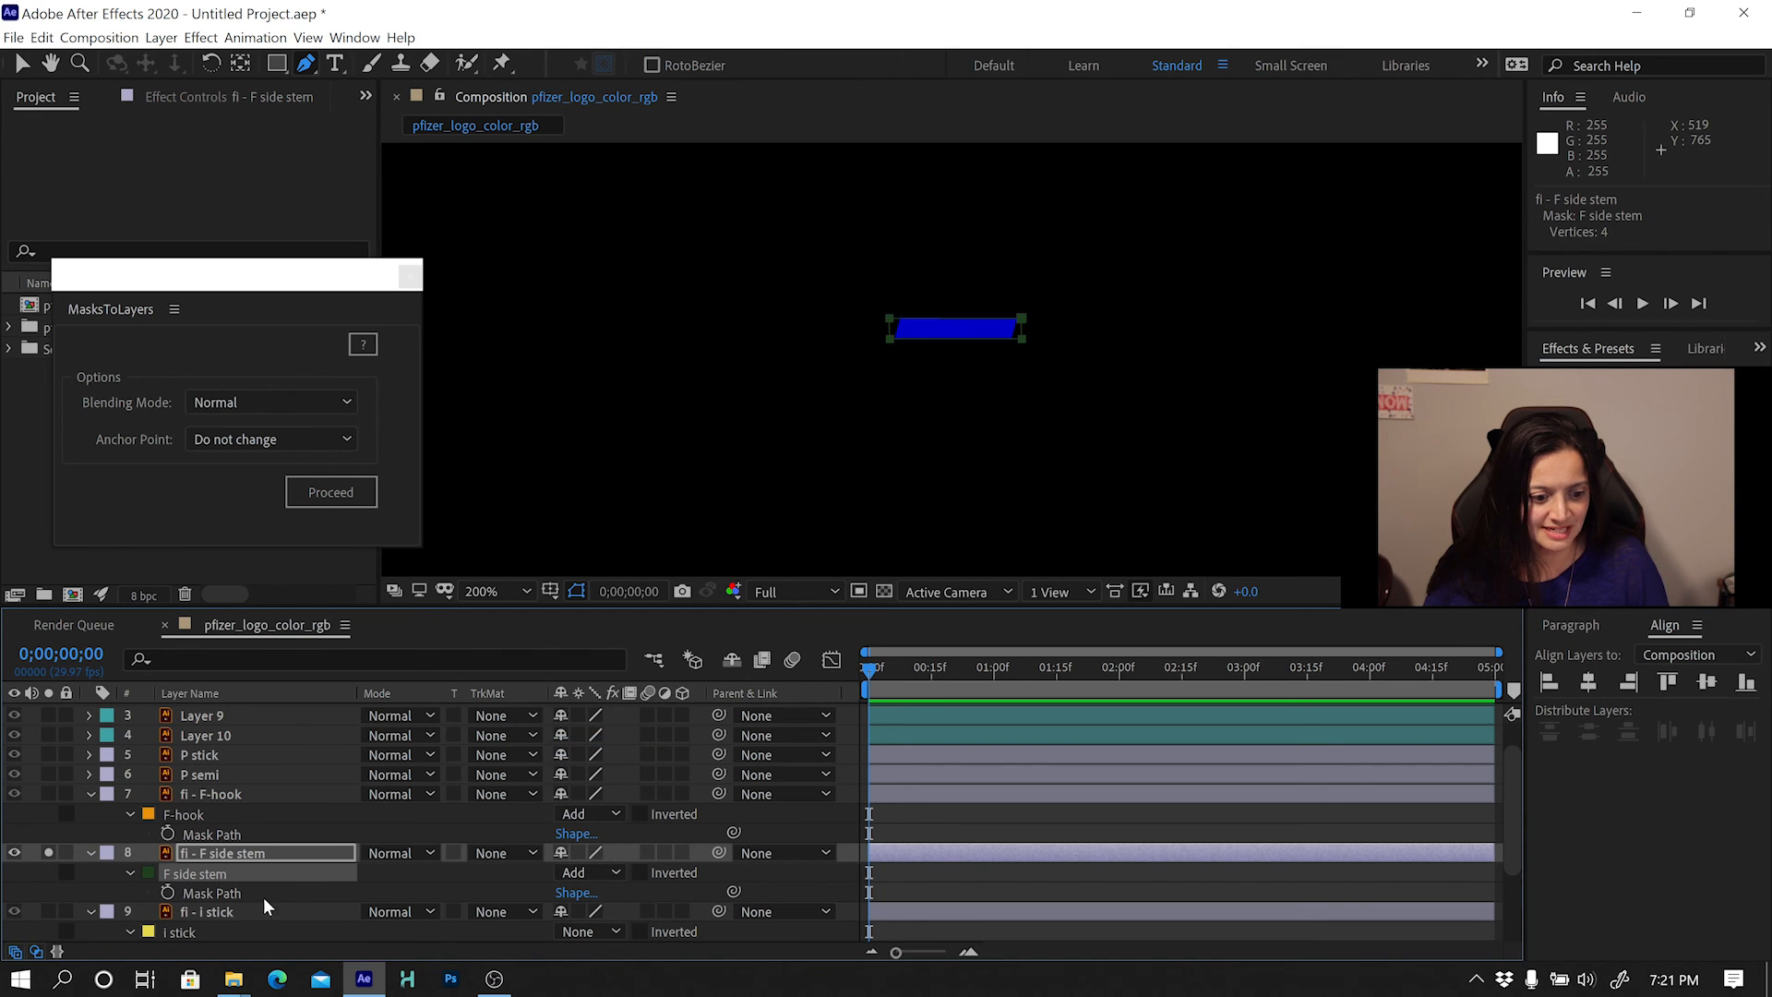
pyautogui.hotkey('ctrl', 'z')
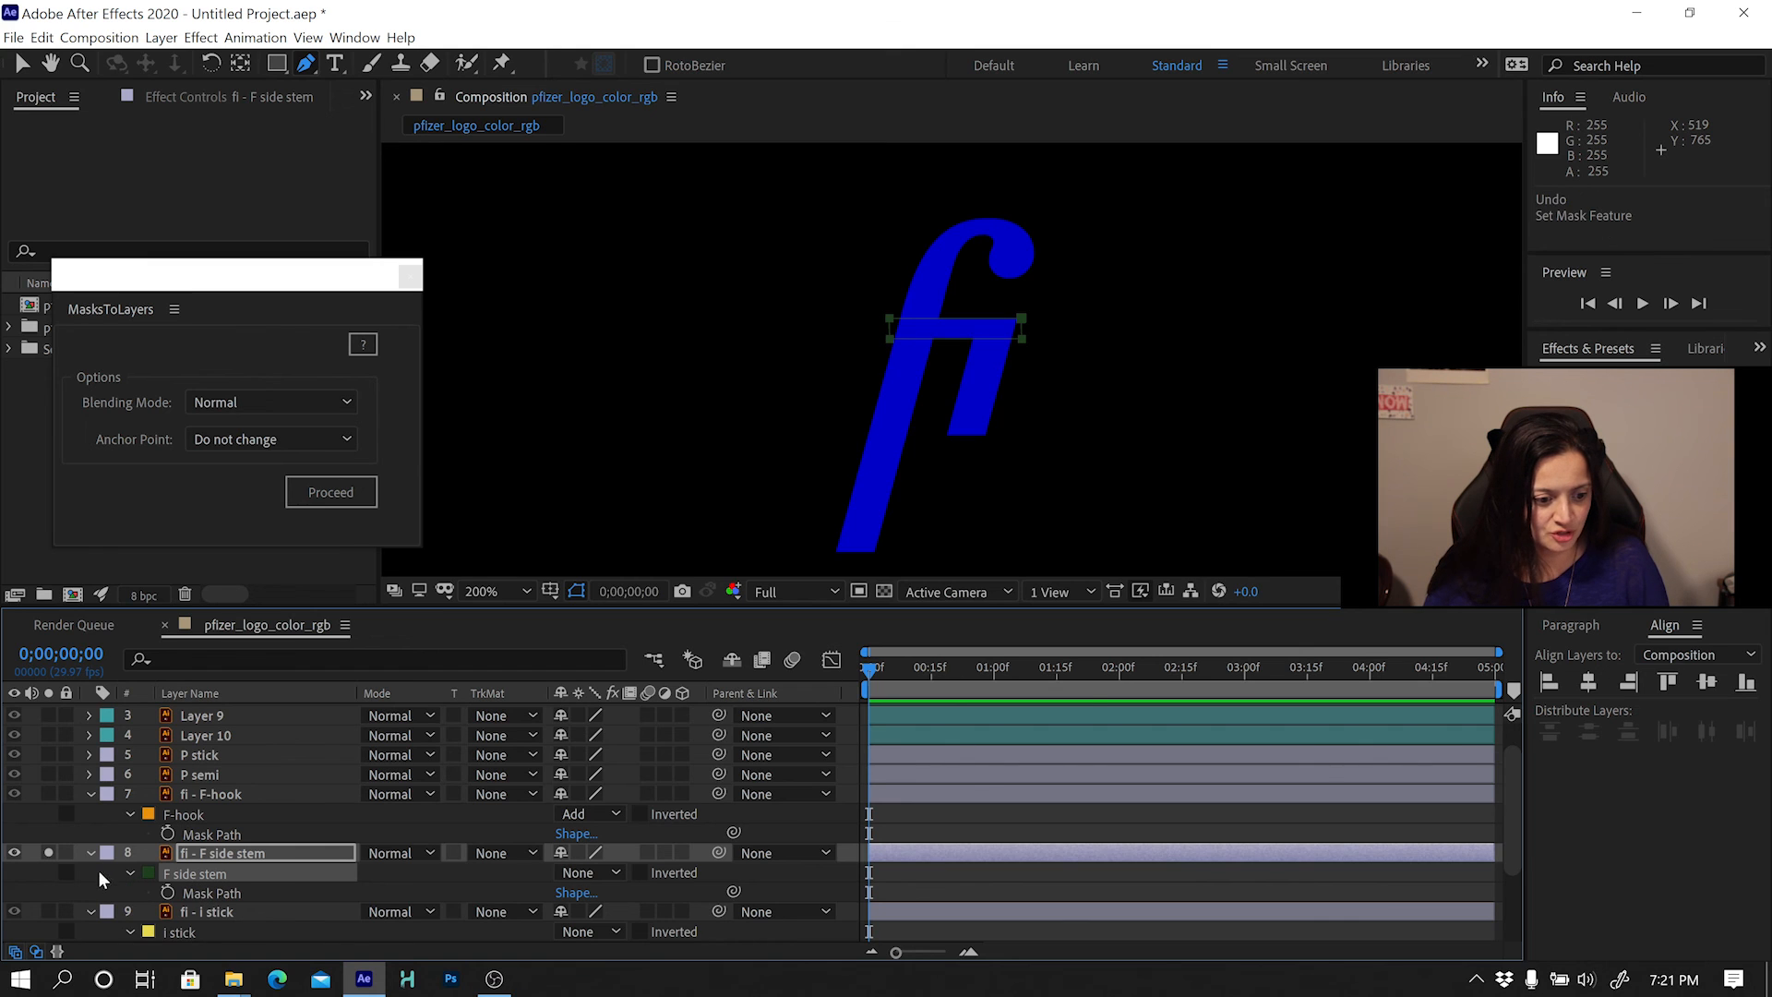
# Unsolo fi - F side stem and set the F side stem and i stick masks together to Add mode.
pyautogui.click(48, 851)
pyautogui.click(170, 872)
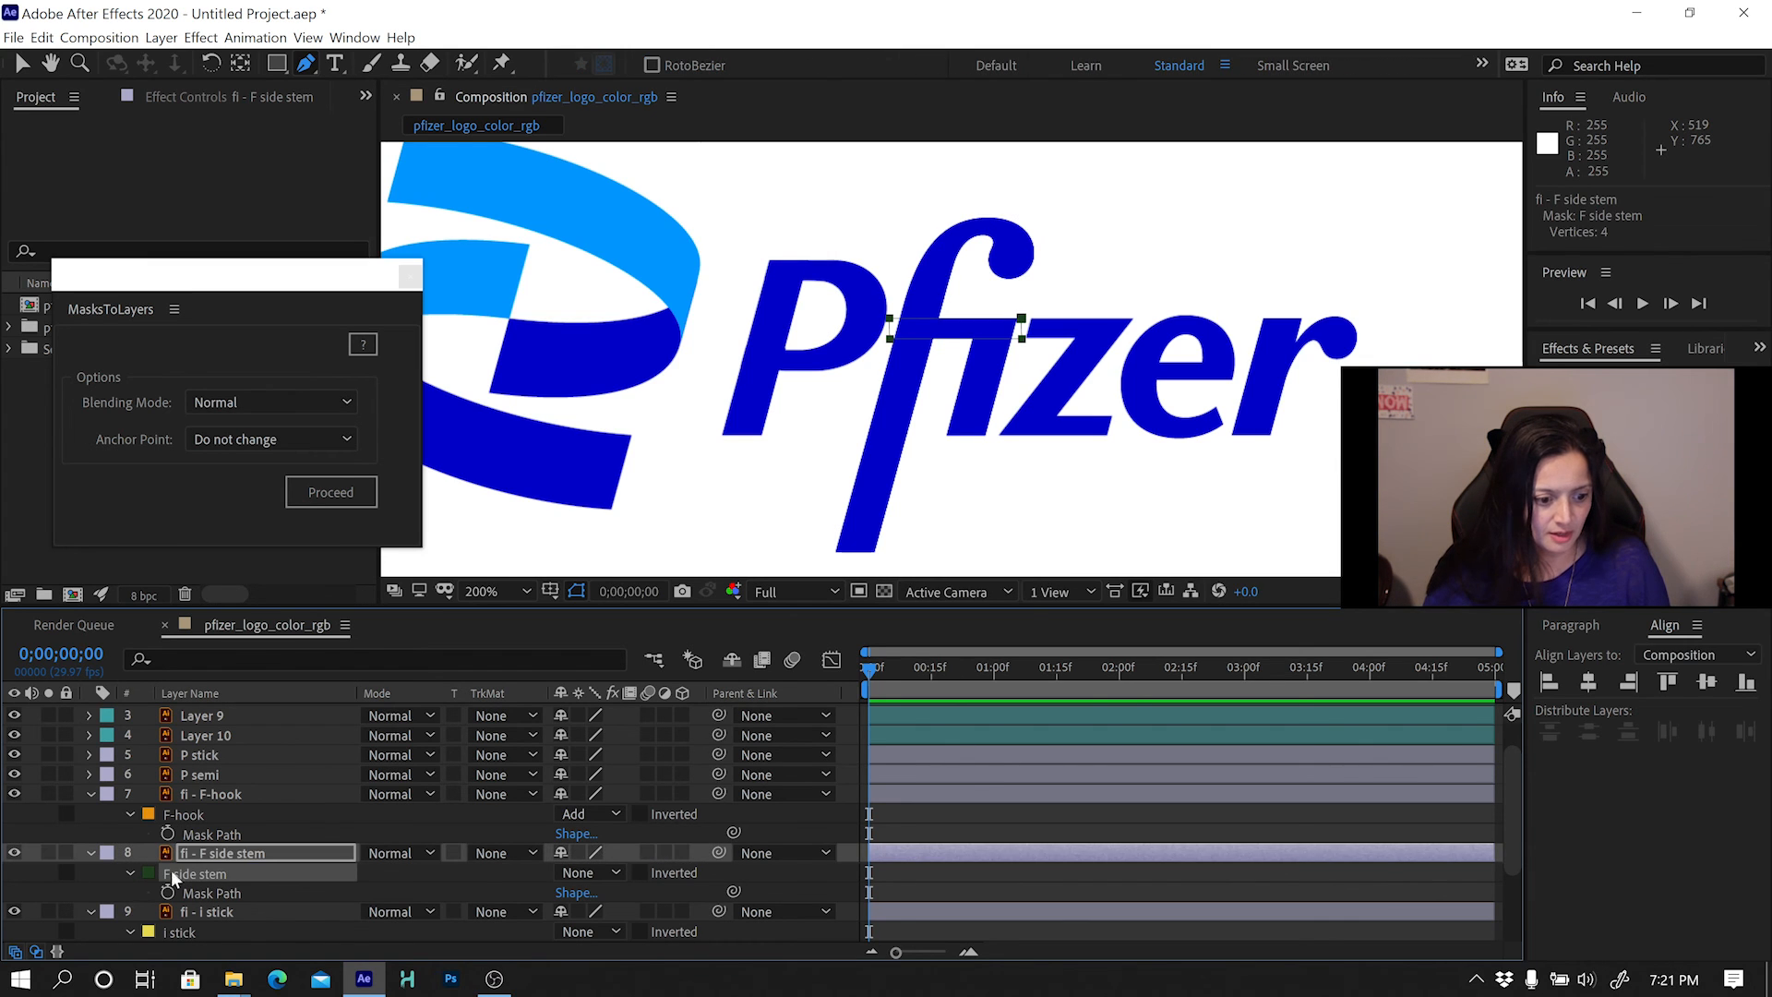
pyautogui.scroll(-3, 205, 872)
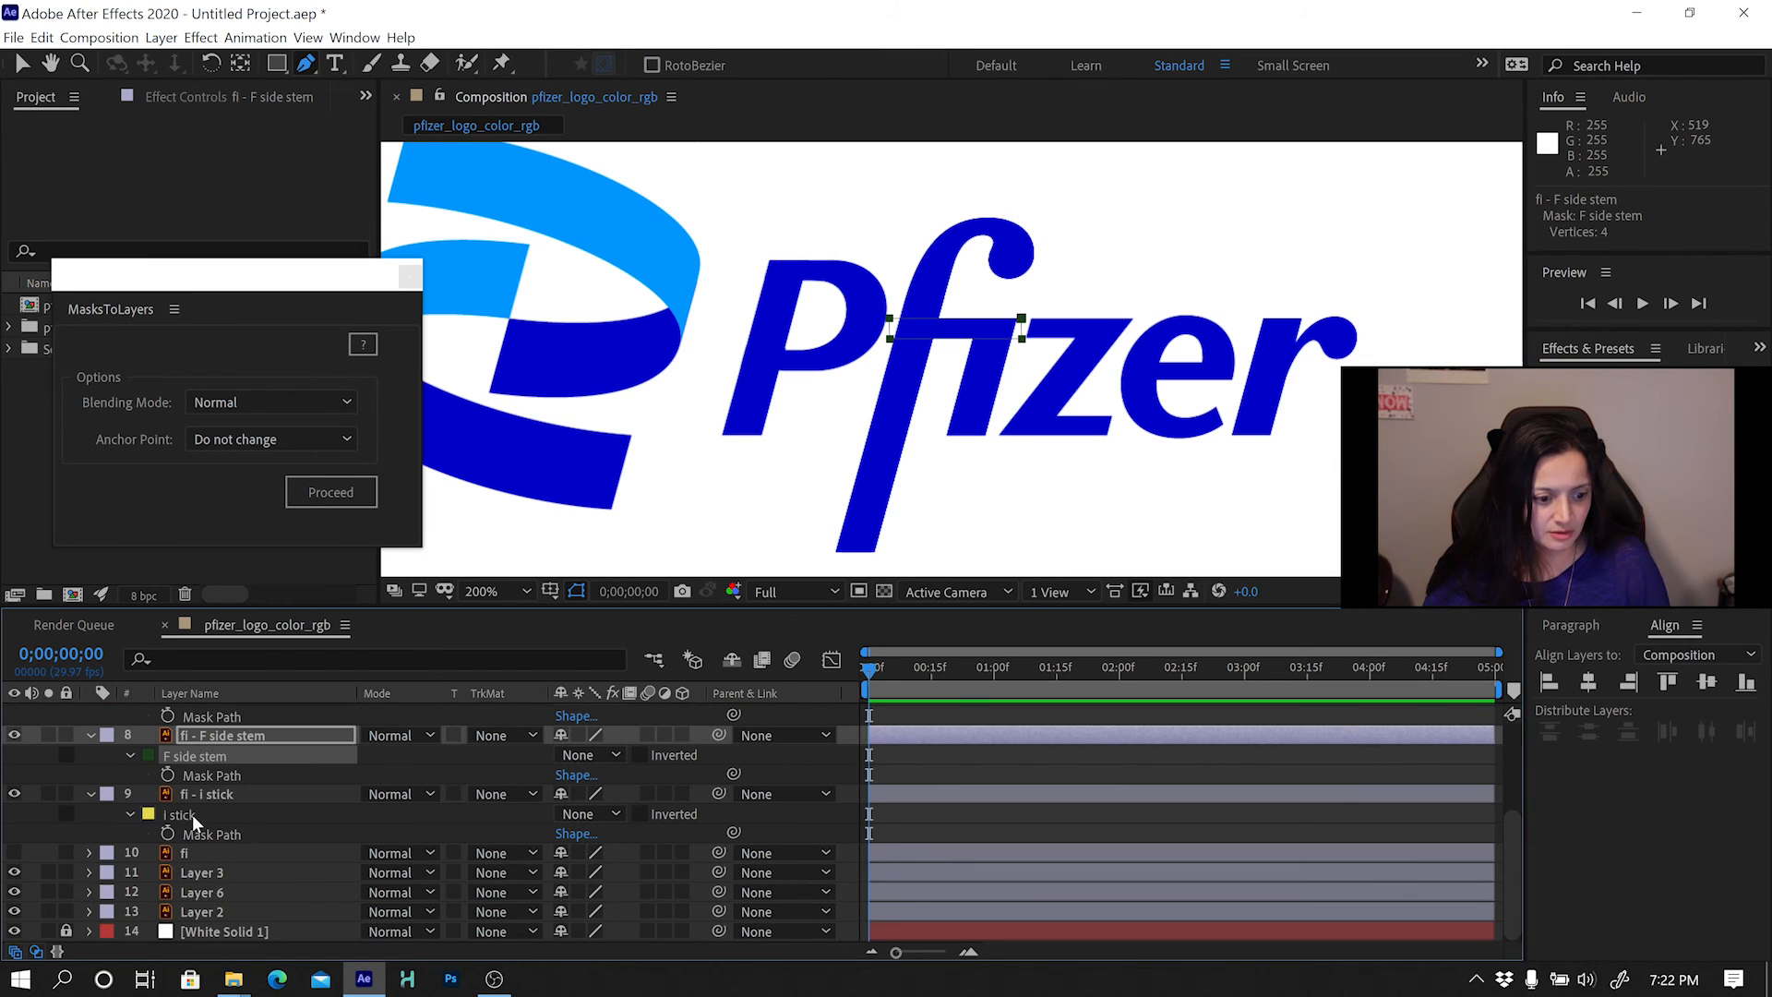
pyautogui.keyDown('shift'); pyautogui.click(192, 814); pyautogui.keyUp('shift')
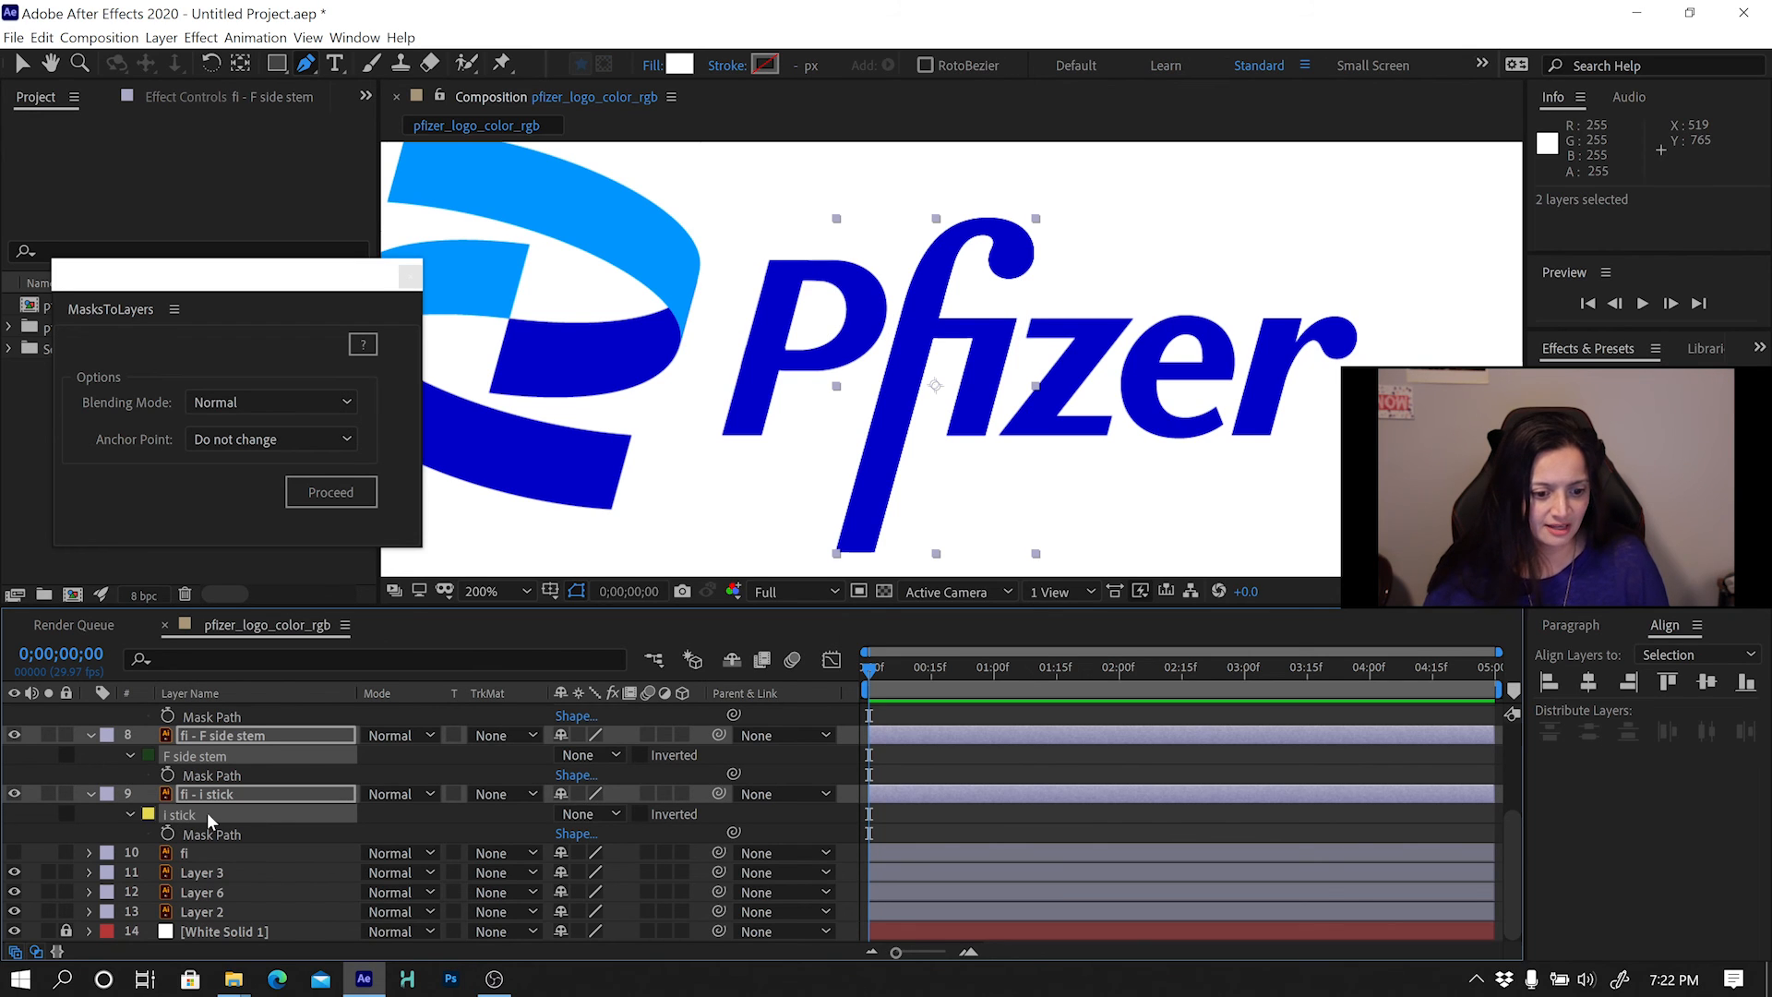
pyautogui.click(586, 814)
pyautogui.click(595, 684)
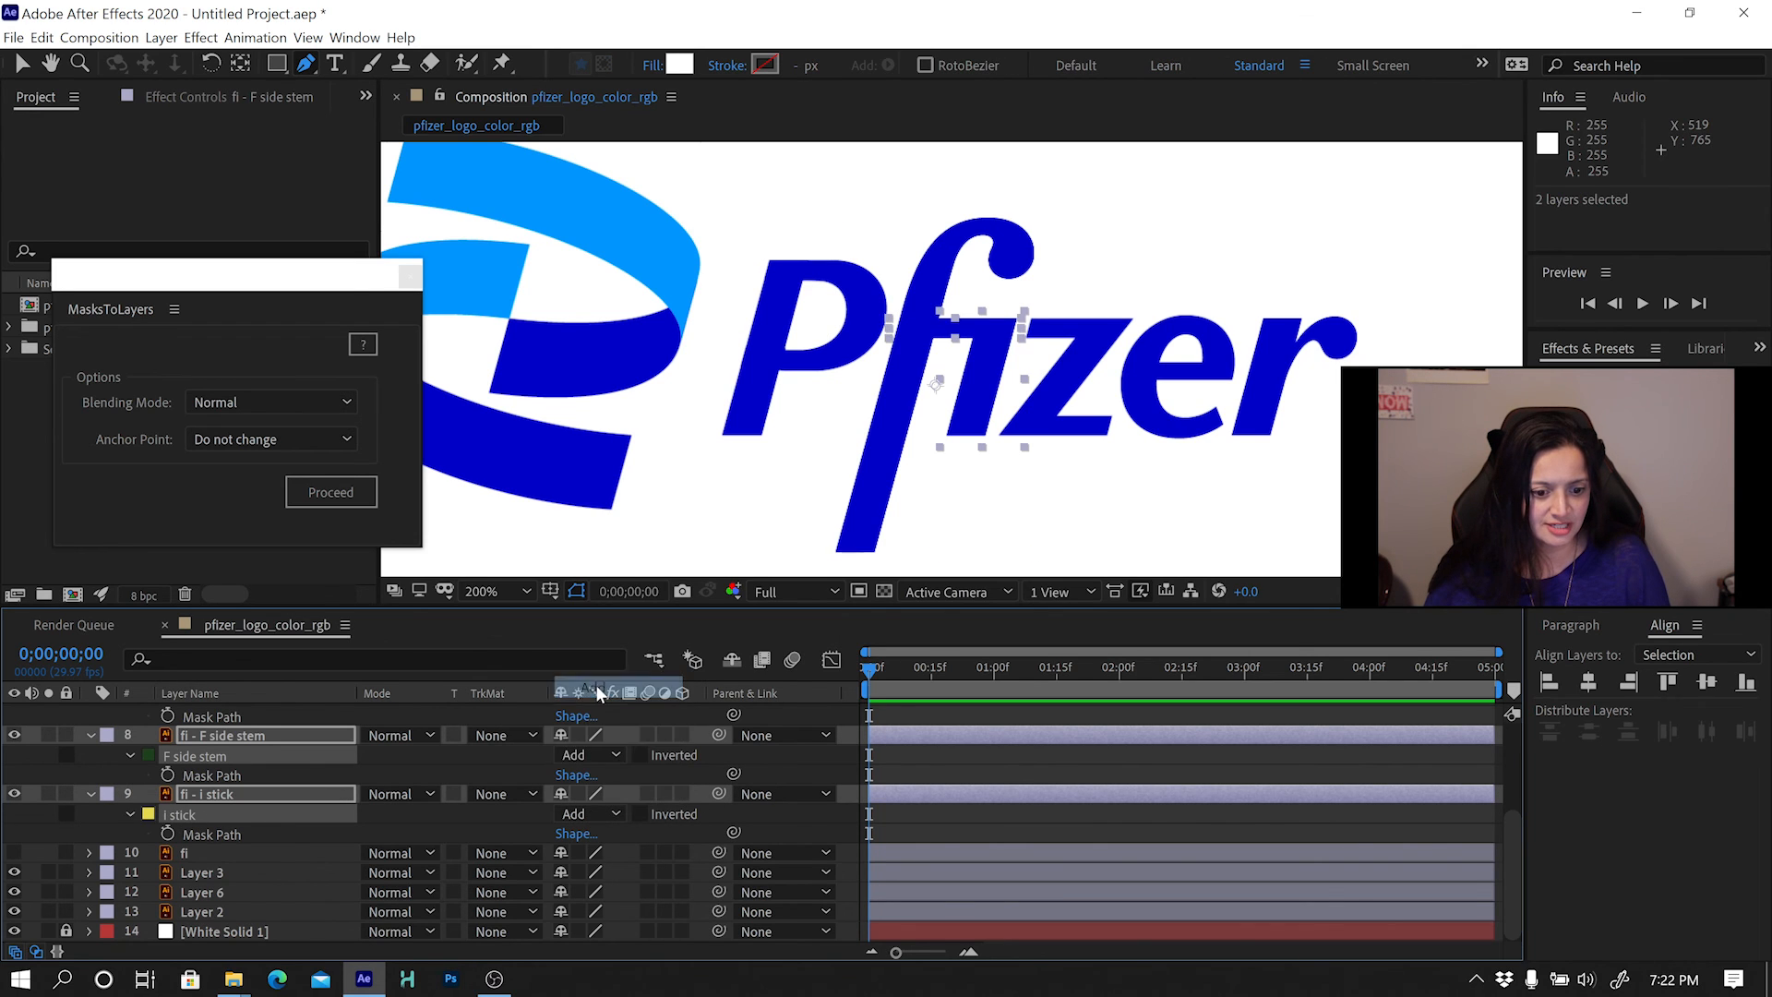
# Solo fi - F side stem, fi - i stick and fi - F-hook one after another to check each masked stroke.
pyautogui.click(103, 760)
pyautogui.click(48, 734)
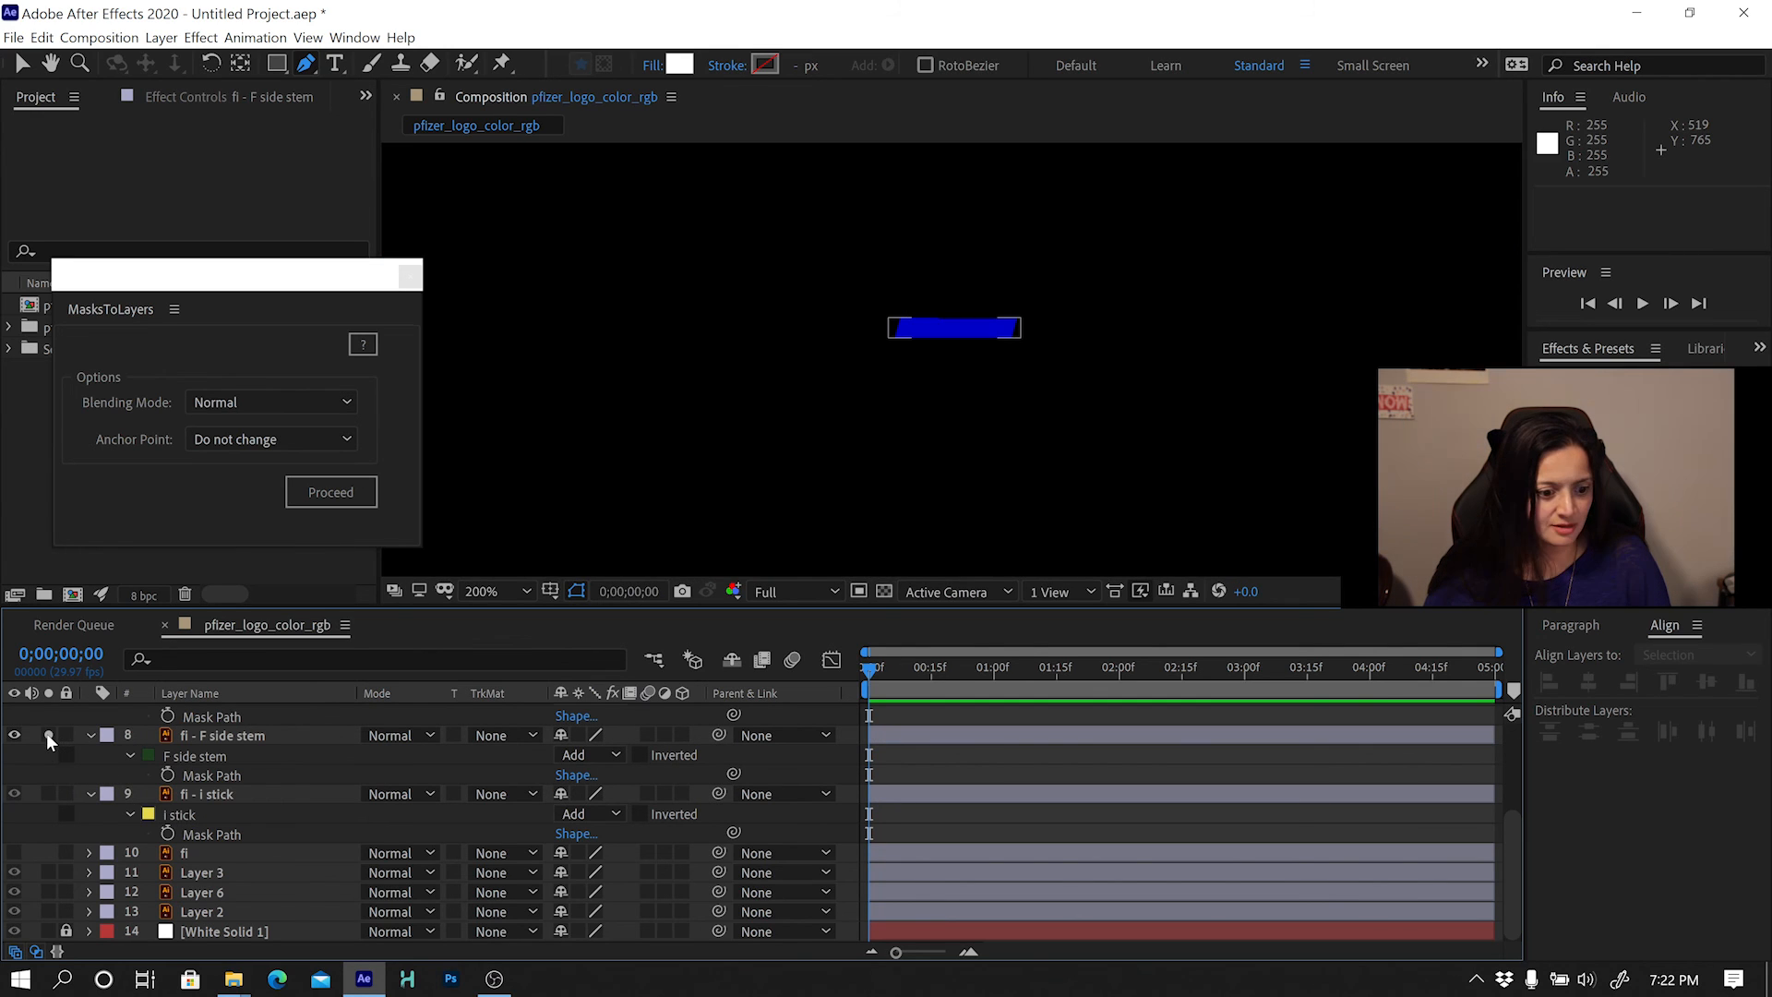
pyautogui.click(48, 794)
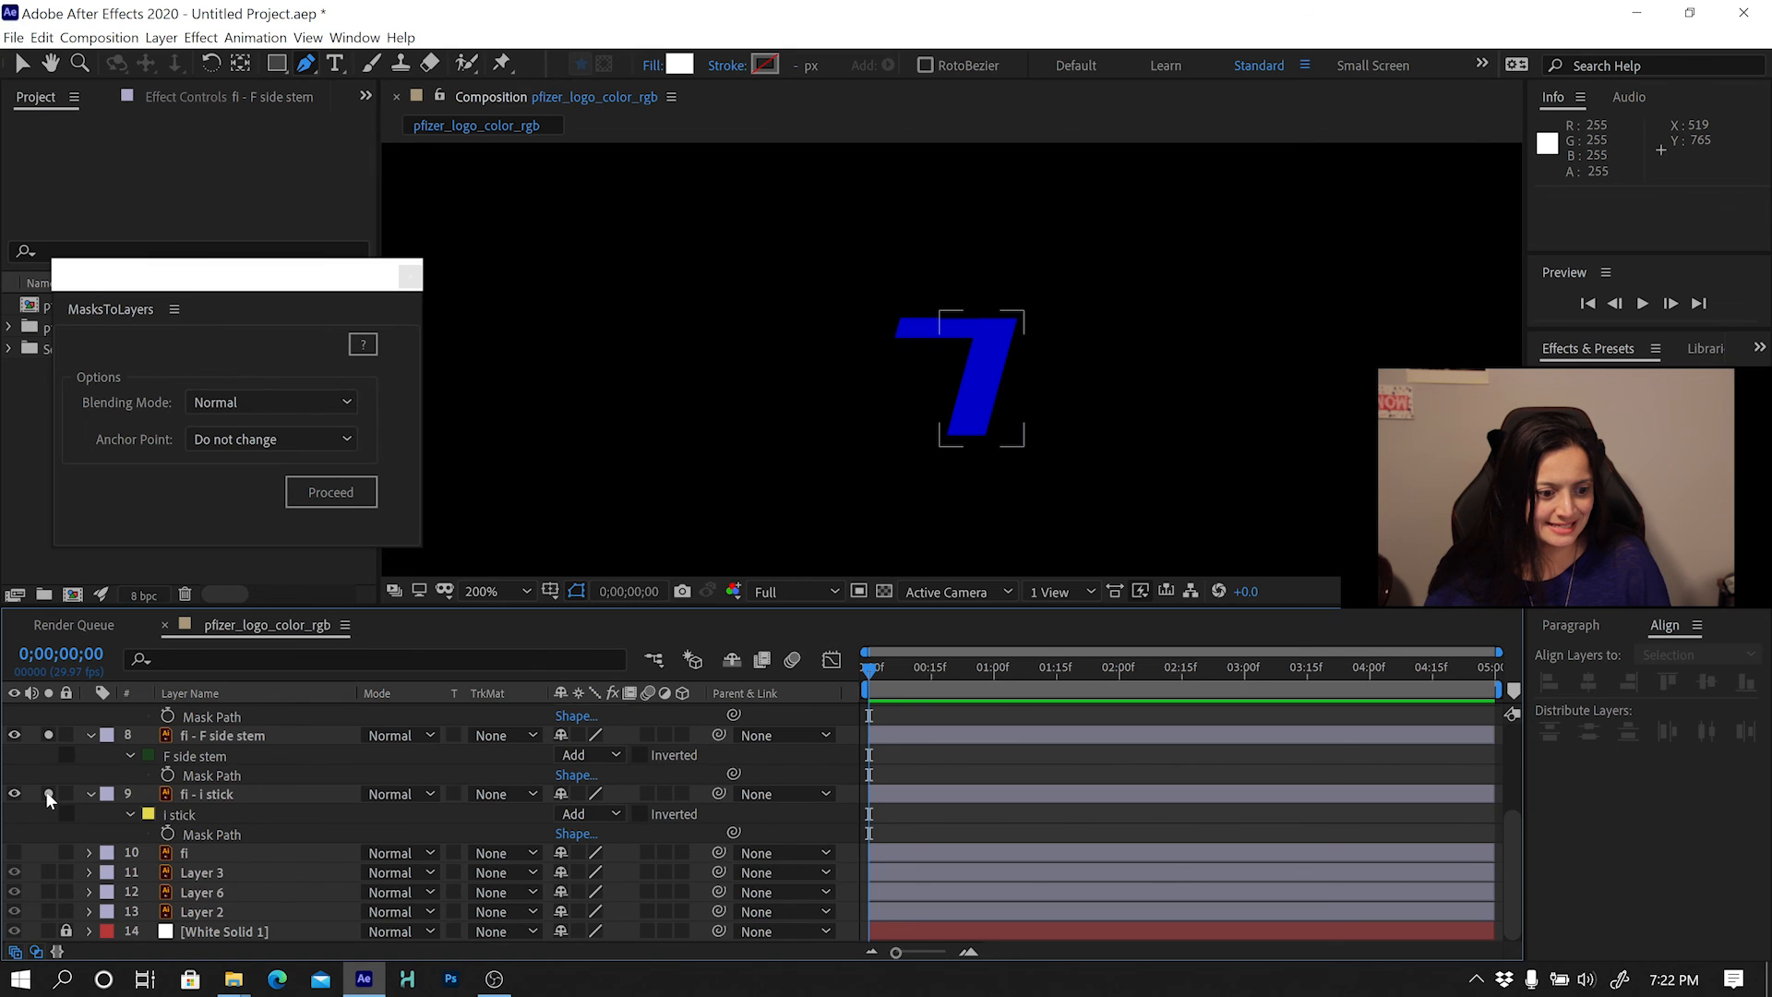
pyautogui.scroll(3, 46, 792)
pyautogui.click(48, 794)
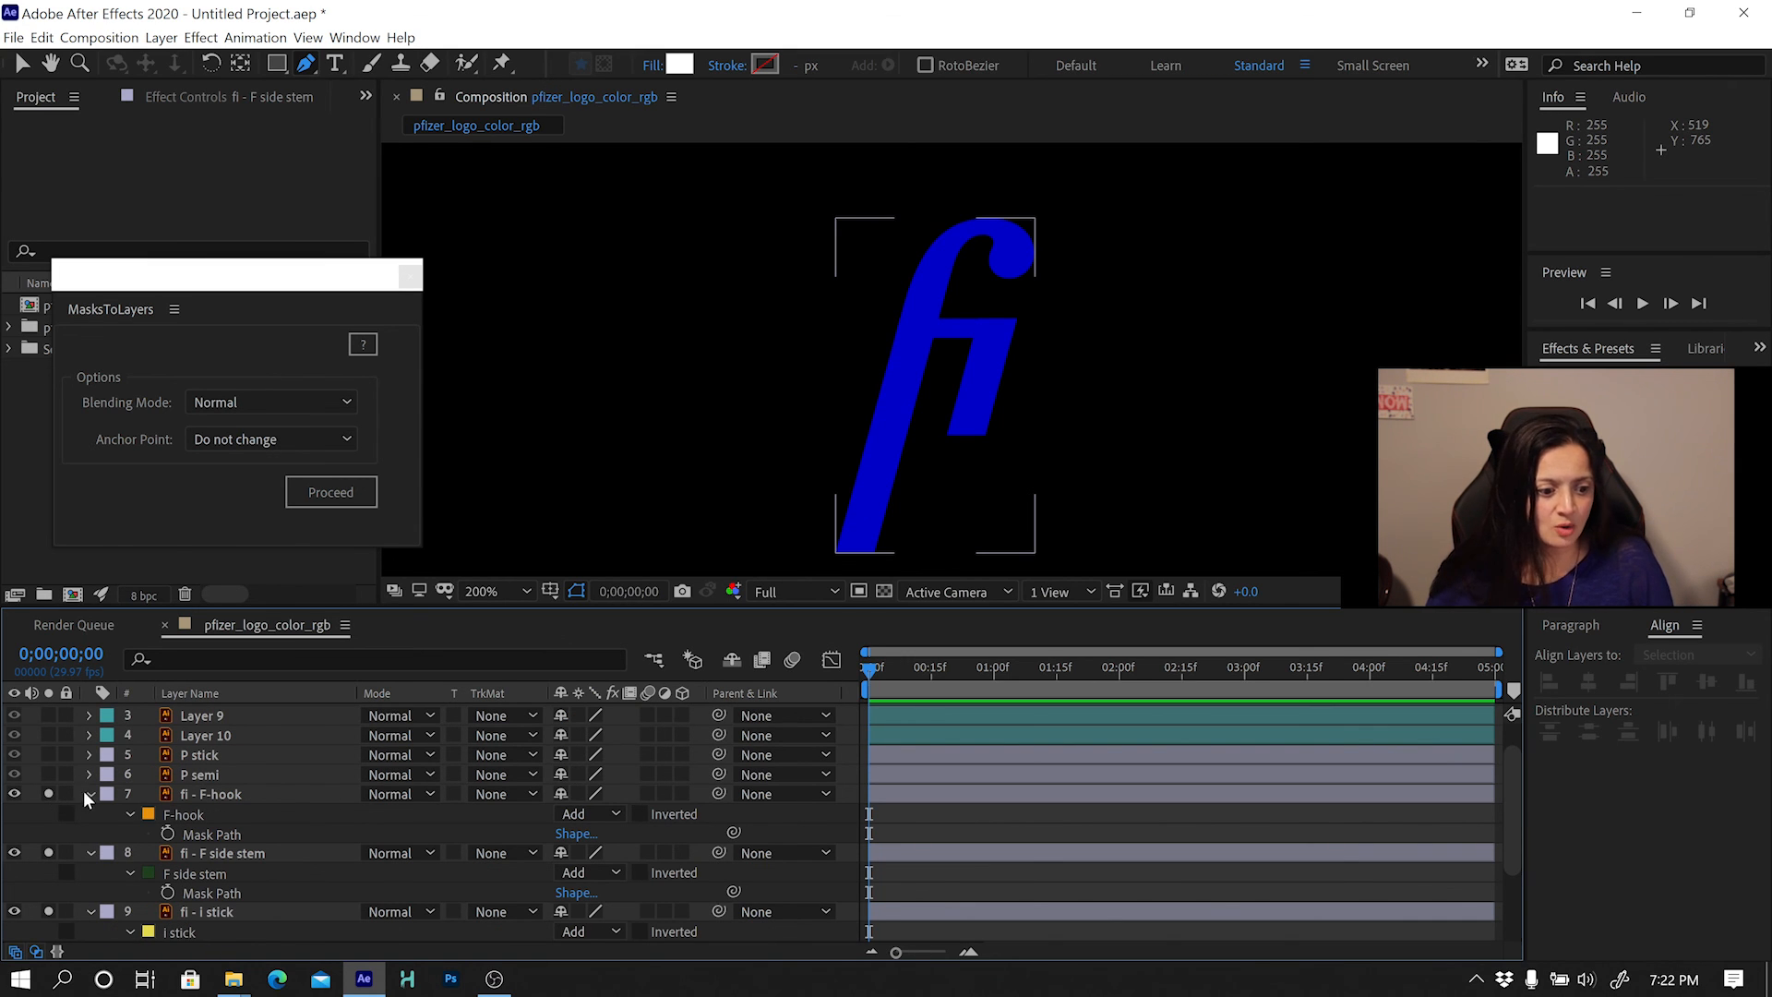
# Unsolo the three split fi layers and collapse their mask properties.
pyautogui.click(90, 792)
pyautogui.moveTo(47, 795); pyautogui.dragTo(50, 864)
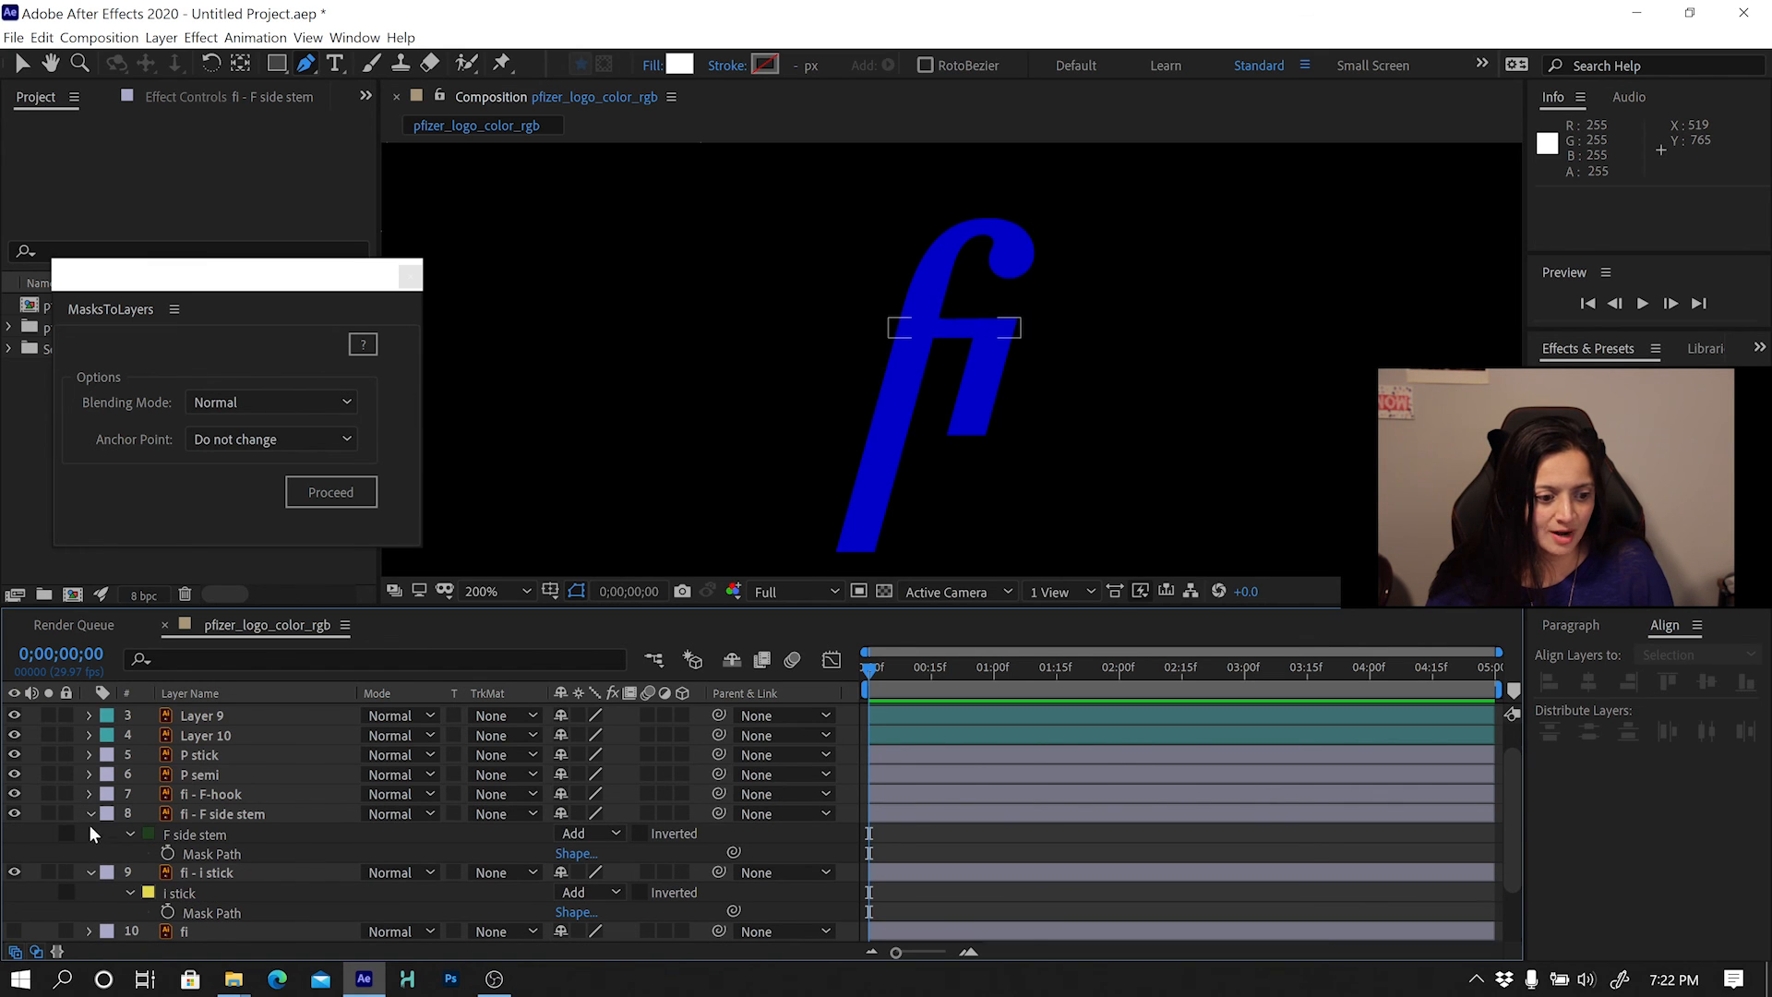
pyautogui.click(90, 815)
pyautogui.click(90, 834)
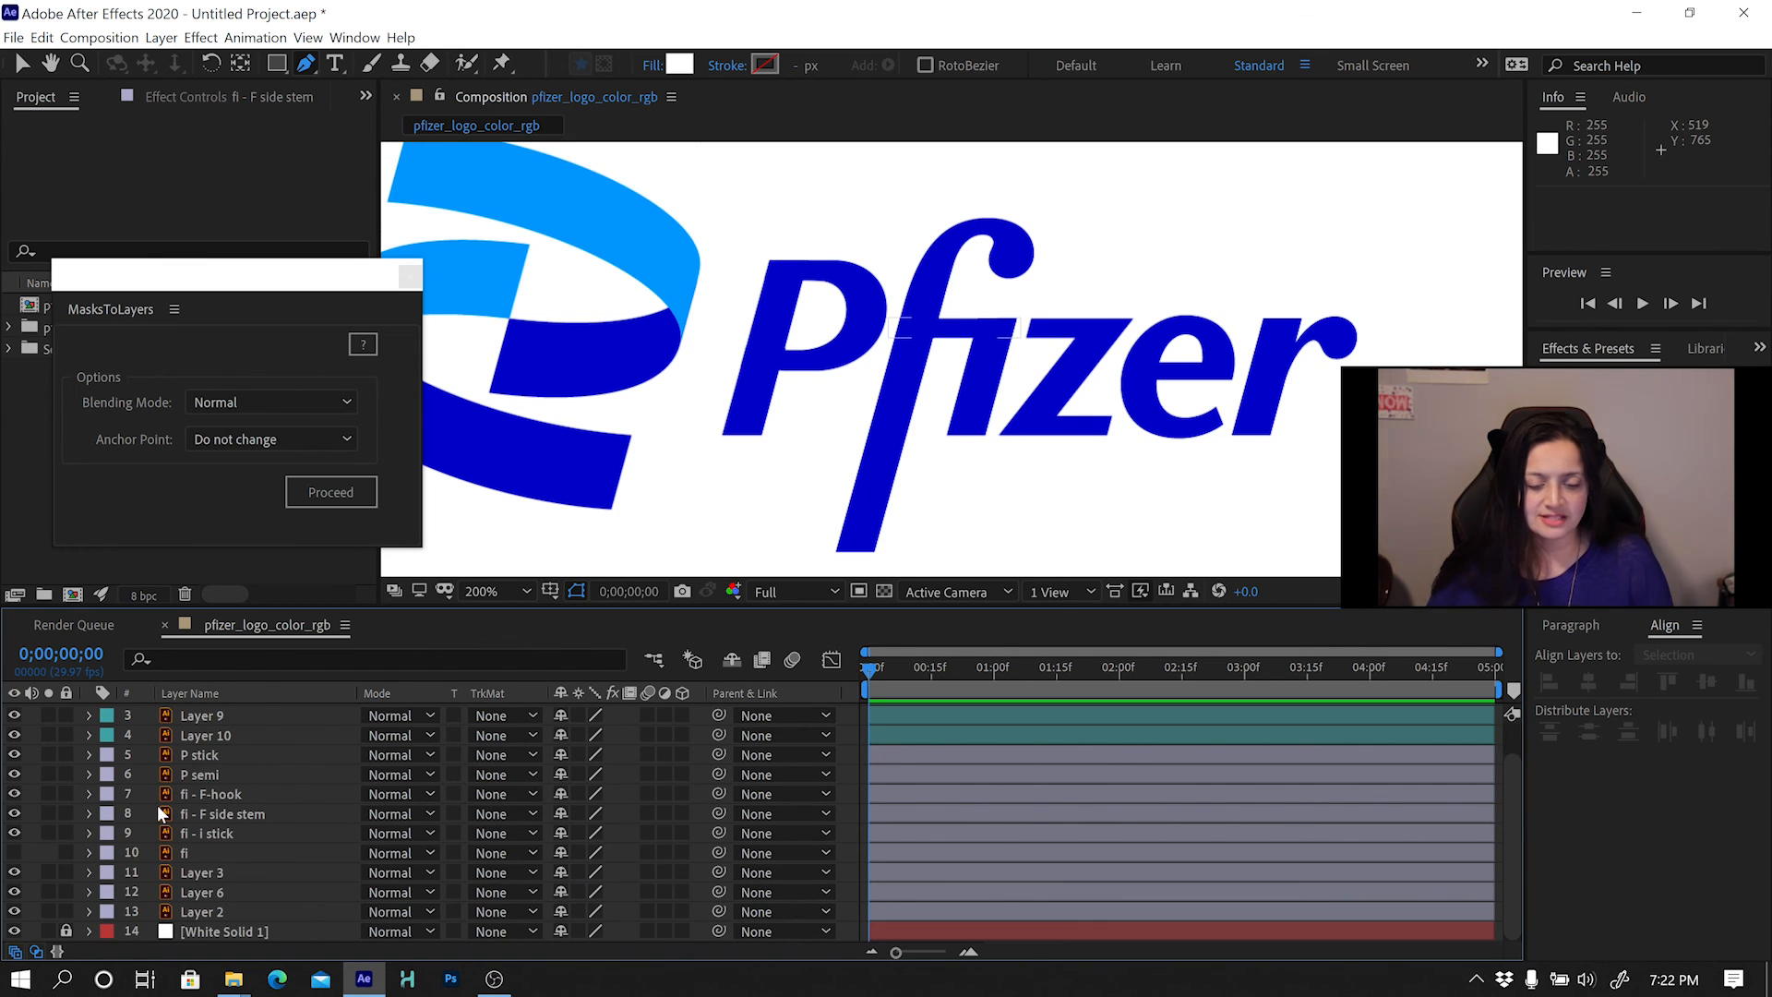